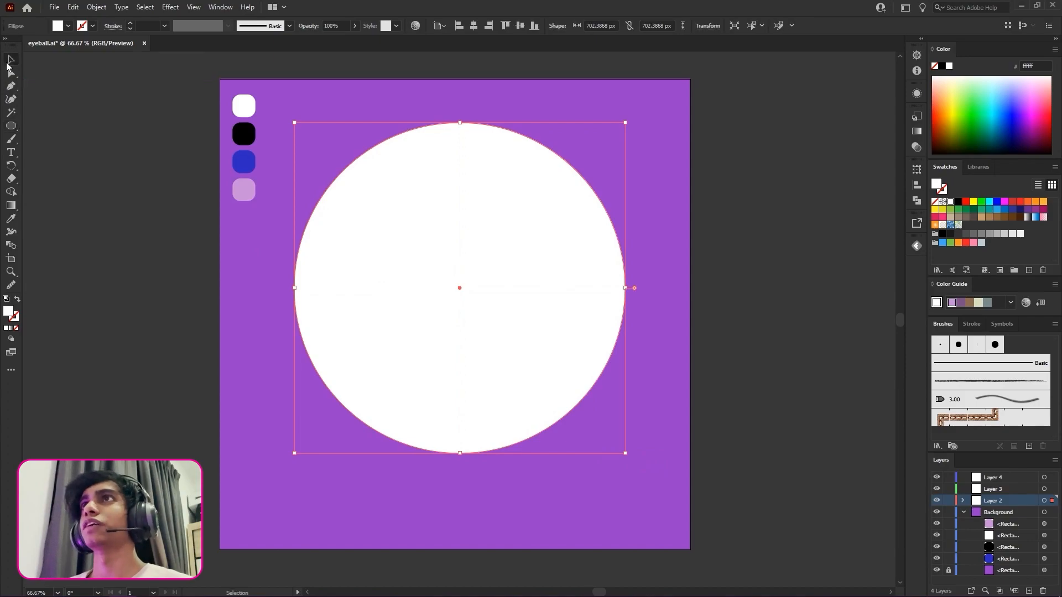
Step: Centre the white circle horizontally and vertically on the artboard
{"action": "left_click", "coordinate": [473, 26]}
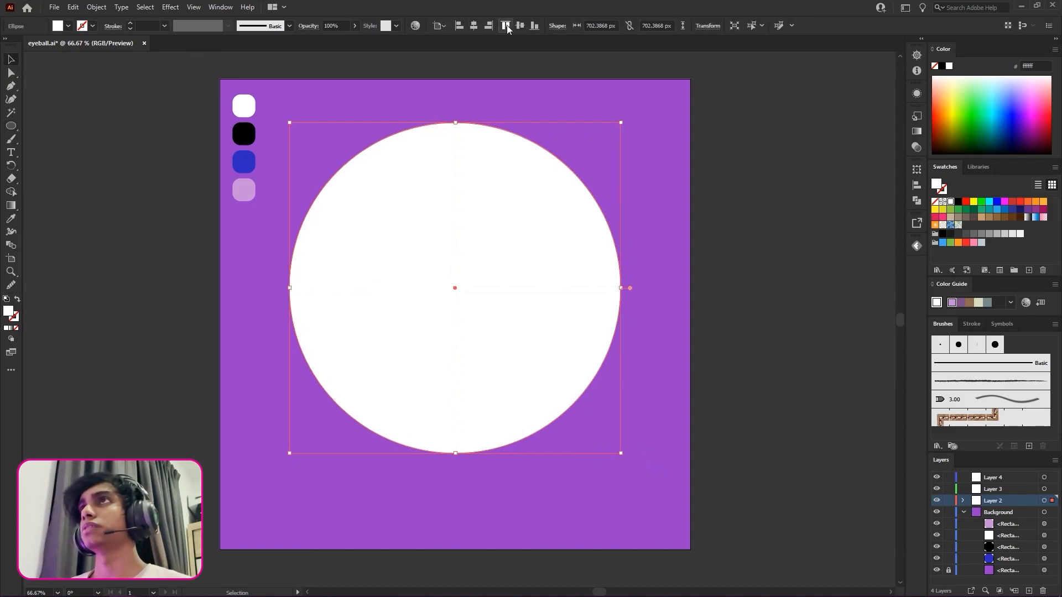
{"action": "left_click", "coordinate": [519, 26]}
{"action": "left_click", "coordinate": [688, 134]}
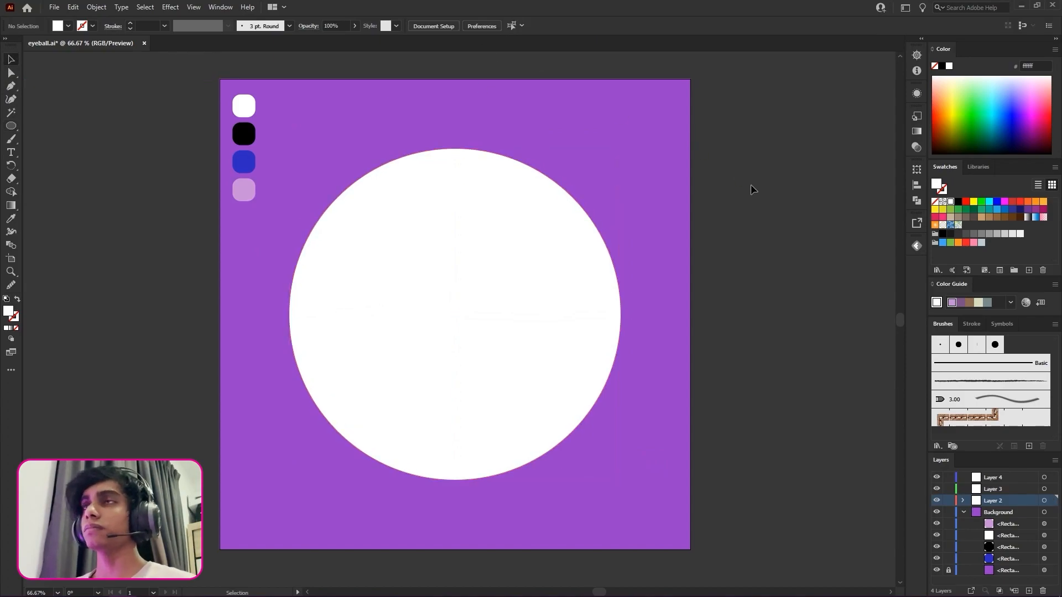
{"action": "left_click", "coordinate": [550, 256]}
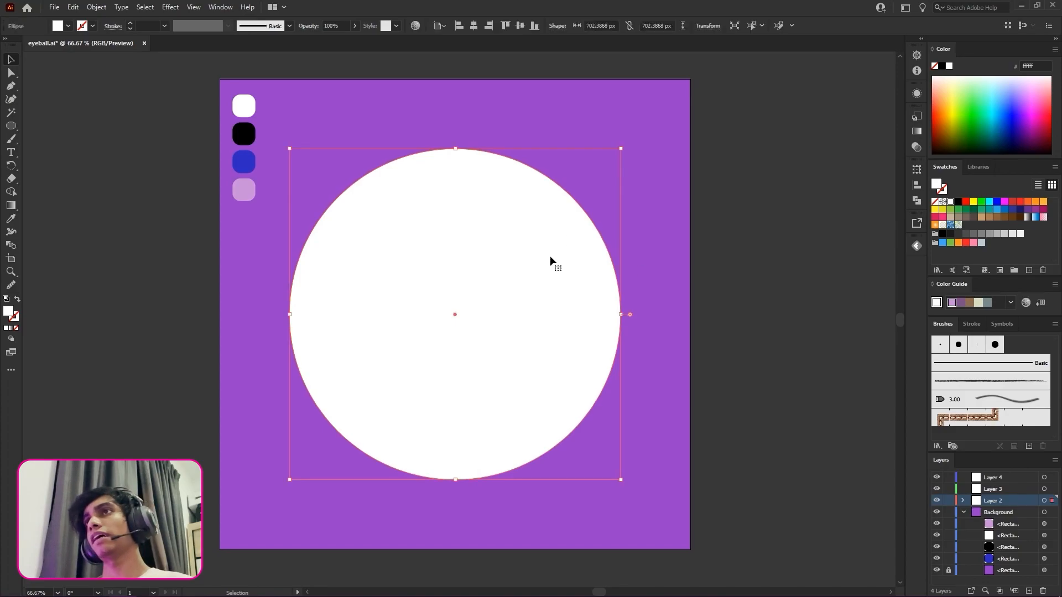
{"action": "left_click", "coordinate": [655, 208]}
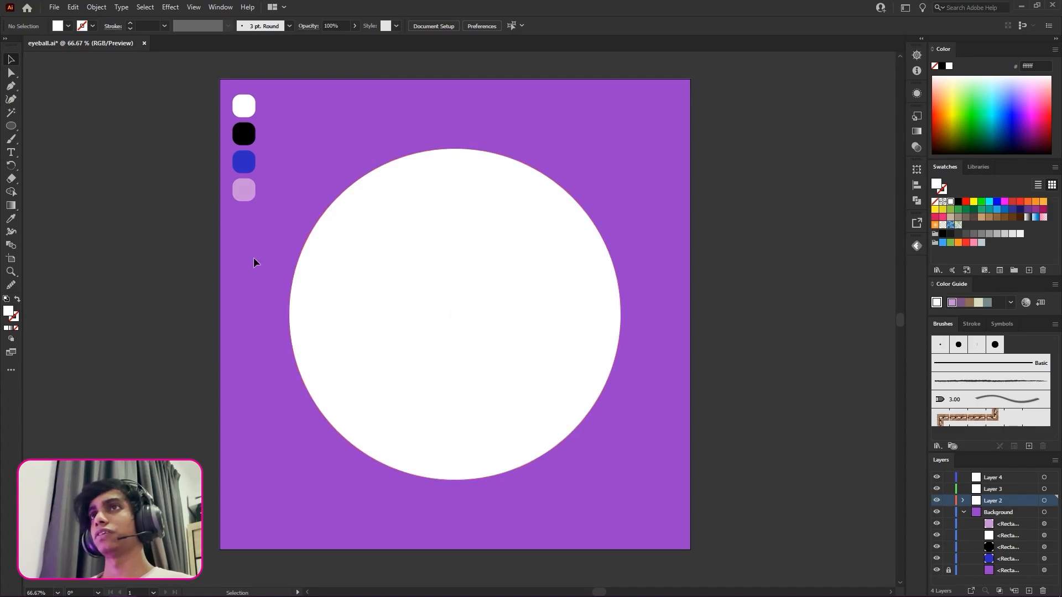
Step: Copy the white circle and paste the duplicate in place directly on top of it
{"action": "left_click", "coordinate": [588, 248]}
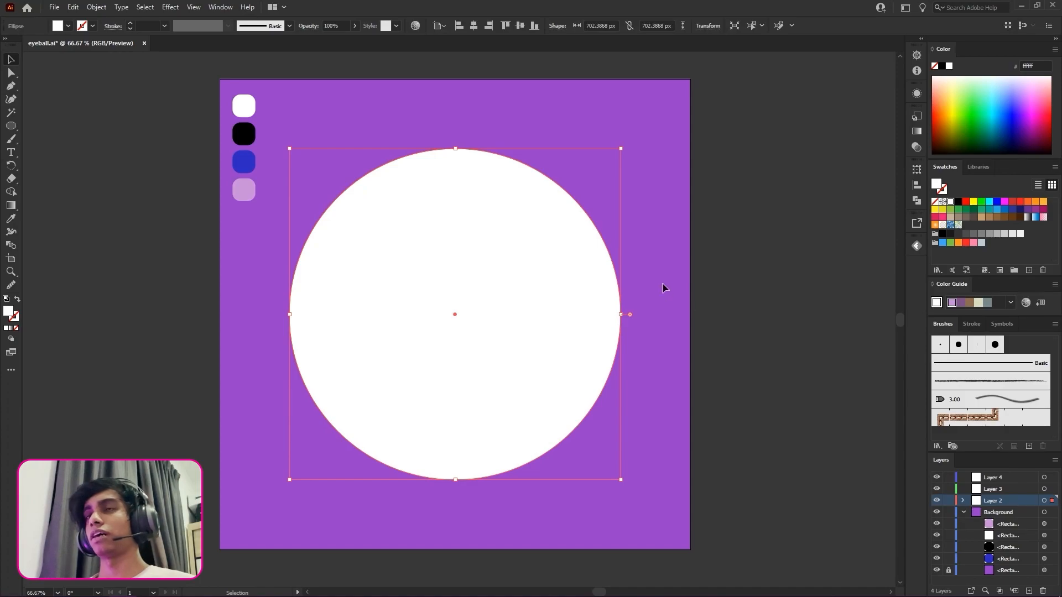
{"action": "key", "text": "ctrl+c"}
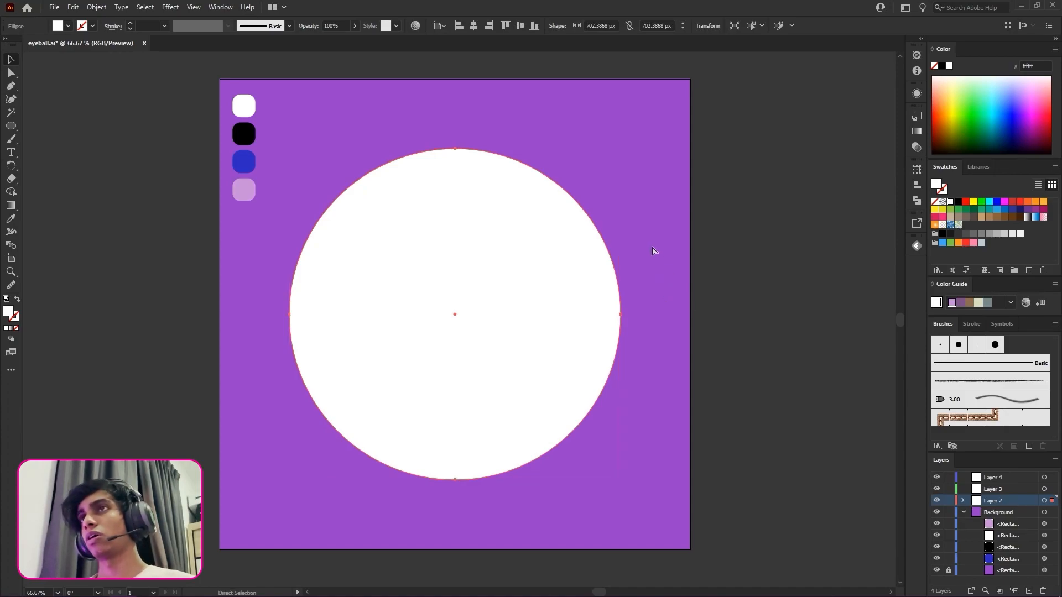
{"action": "left_click", "coordinate": [652, 248]}
{"action": "left_click", "coordinate": [561, 262]}
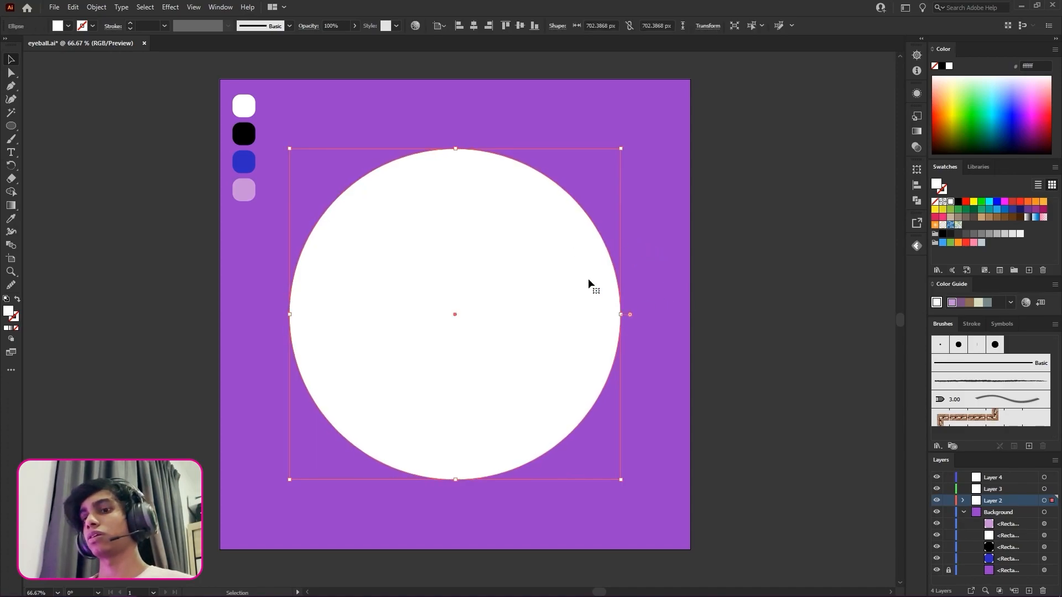
{"action": "key", "text": "ctrl+c"}
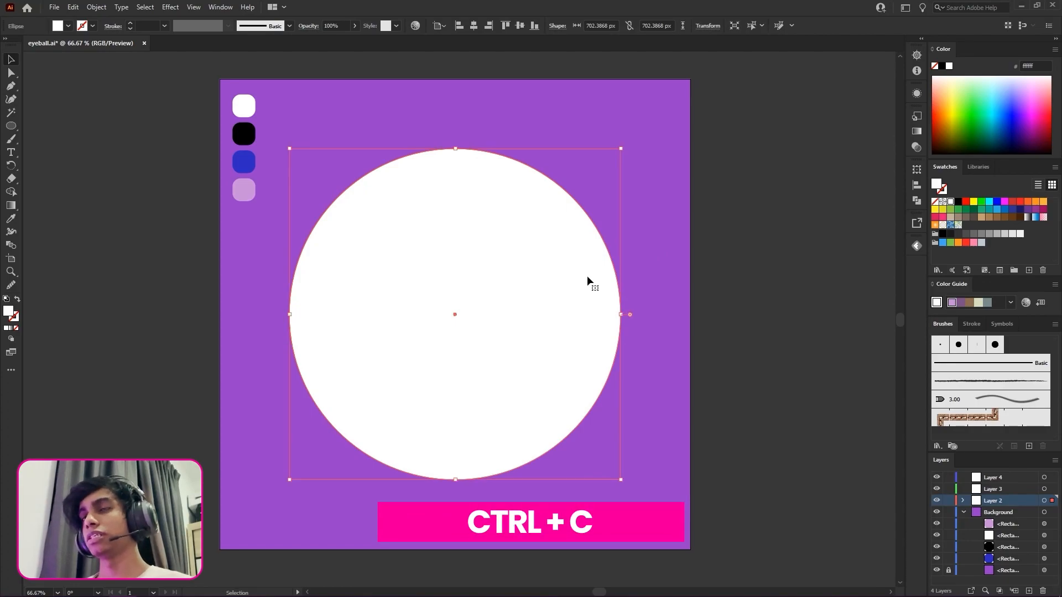
{"action": "key", "text": "ctrl+shift+v"}
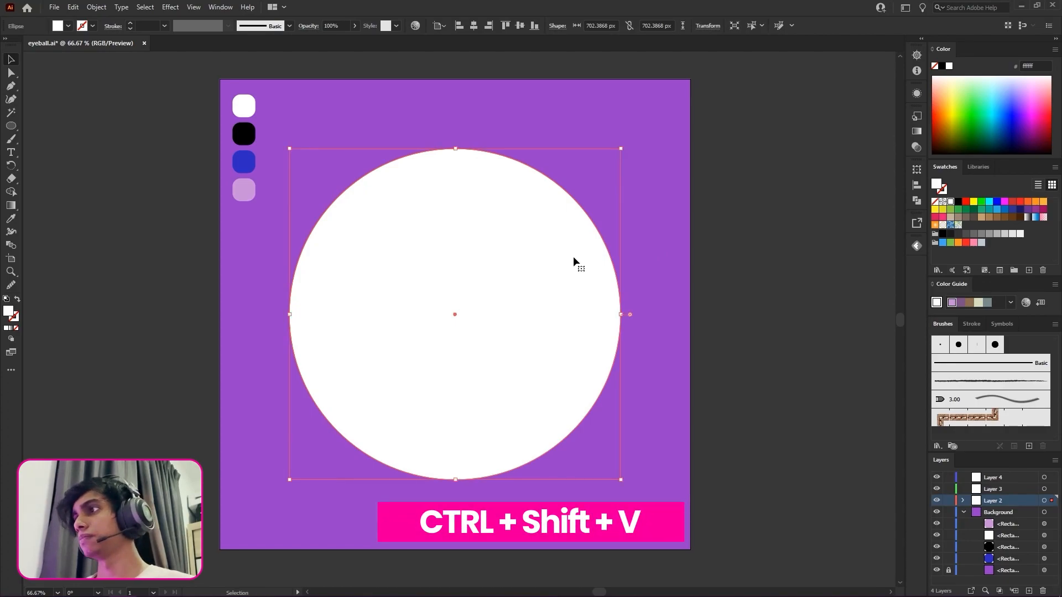
Step: Move the top circle aside to check the duplicate beneath it, and undo the move
{"action": "left_click", "coordinate": [635, 257]}
{"action": "left_click_drag", "start_coordinate": [516, 270], "coordinate": [663, 281]}
{"action": "key", "text": "ctrl+z"}
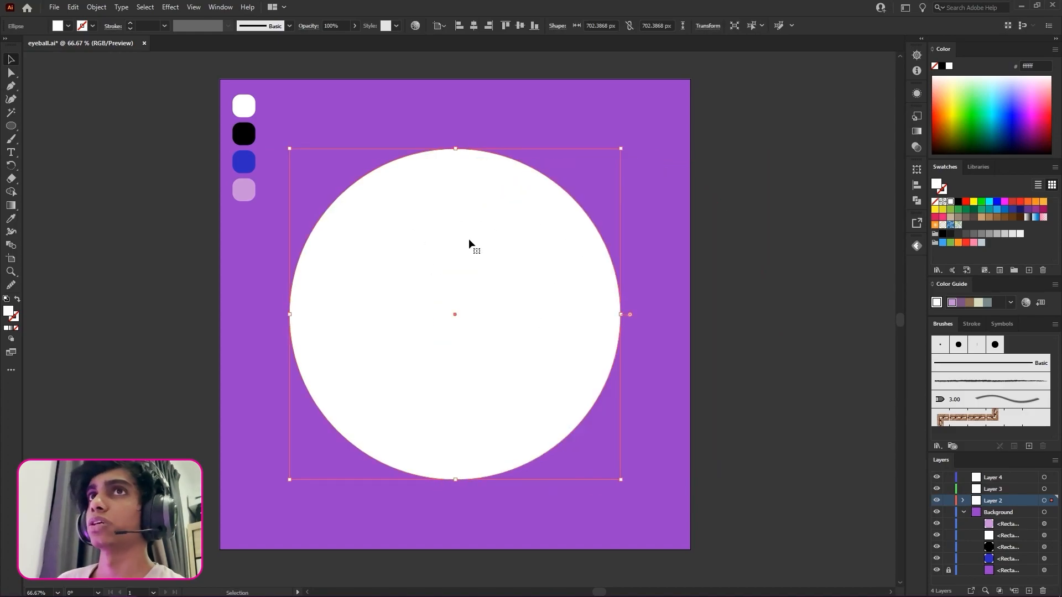
Step: Turn the top circle's white fill into a 70 px stroke and align that stroke to the inside
{"action": "left_click", "coordinate": [18, 300]}
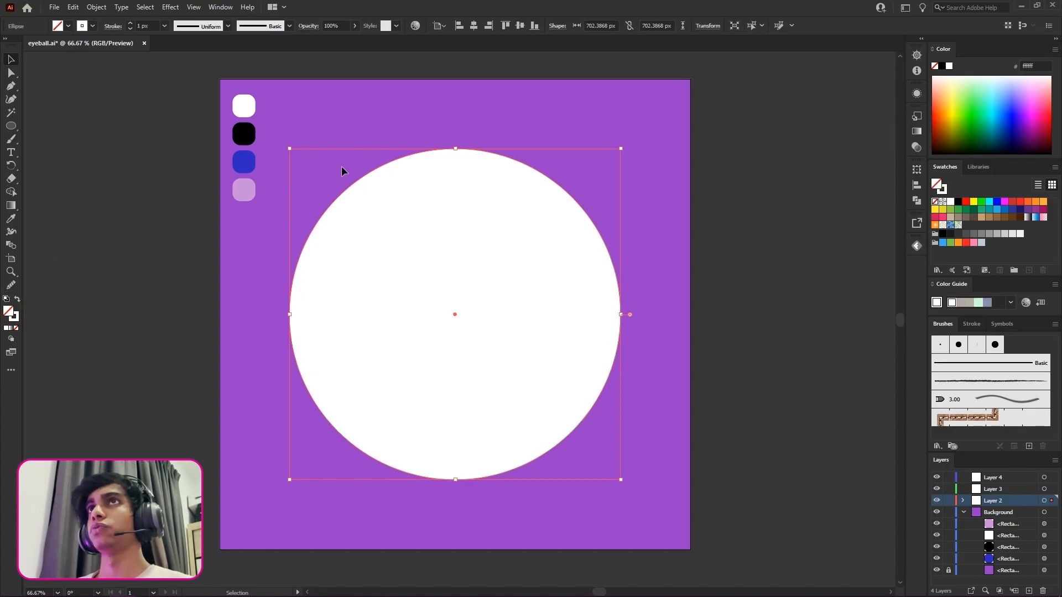
{"action": "left_click", "coordinate": [153, 25]}
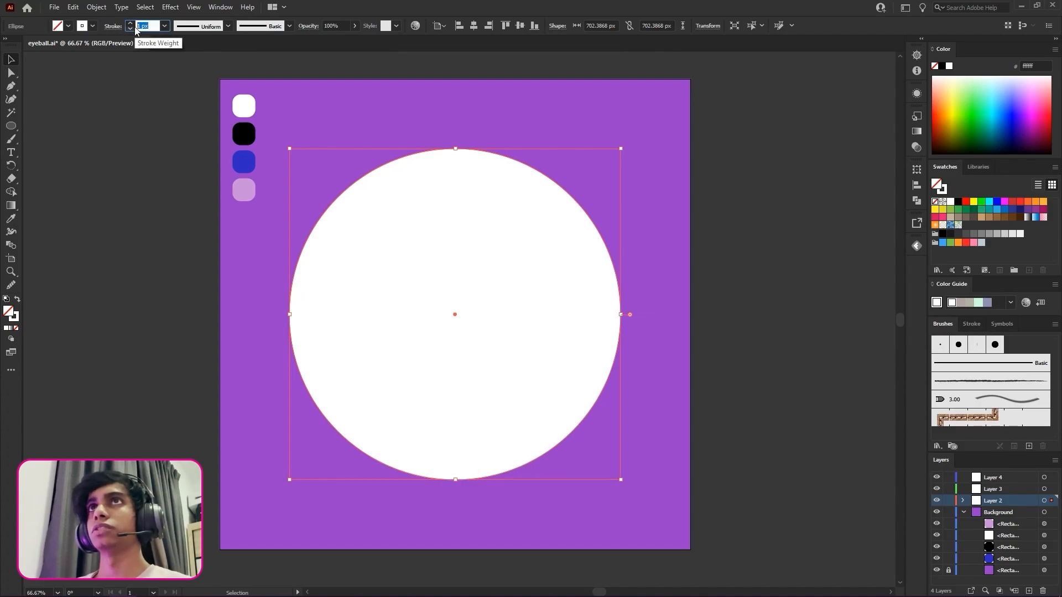
{"action": "type", "text": "70"}
{"action": "key", "text": "Return"}
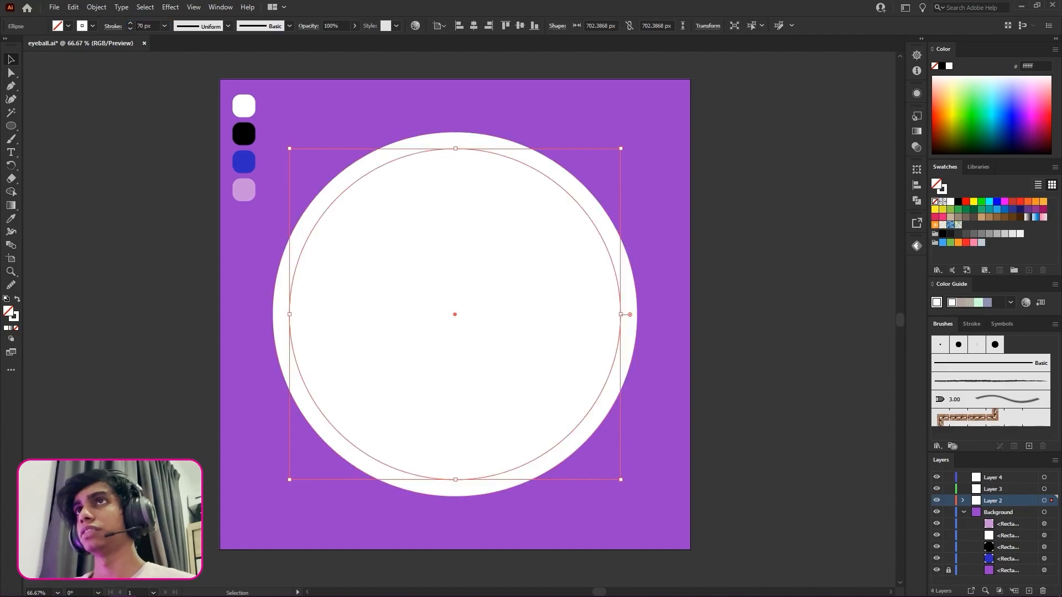
{"action": "left_click", "coordinate": [113, 26]}
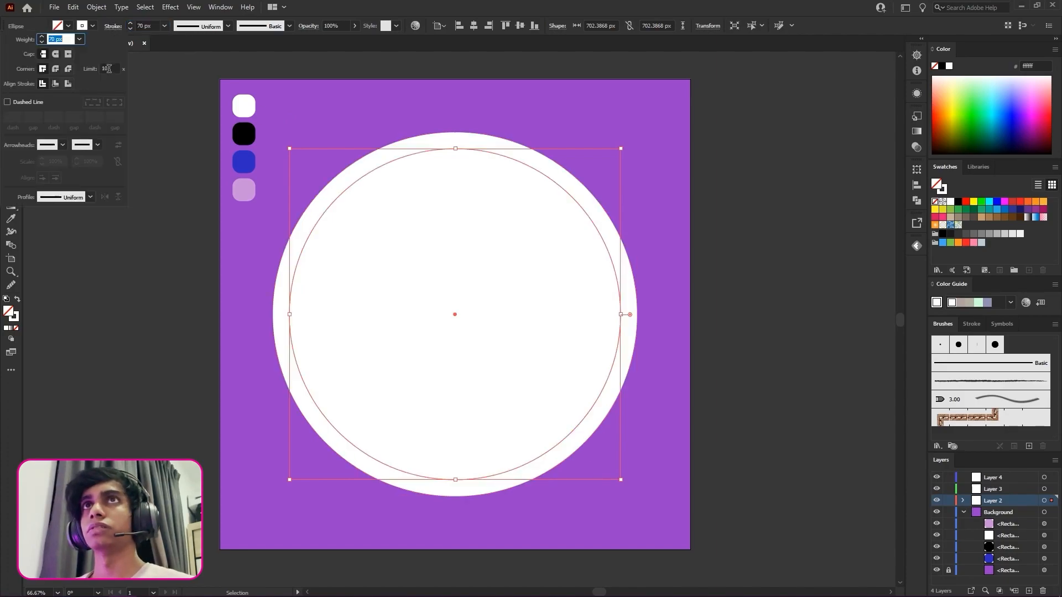
{"action": "left_click", "coordinate": [55, 84]}
{"action": "left_click", "coordinate": [183, 271]}
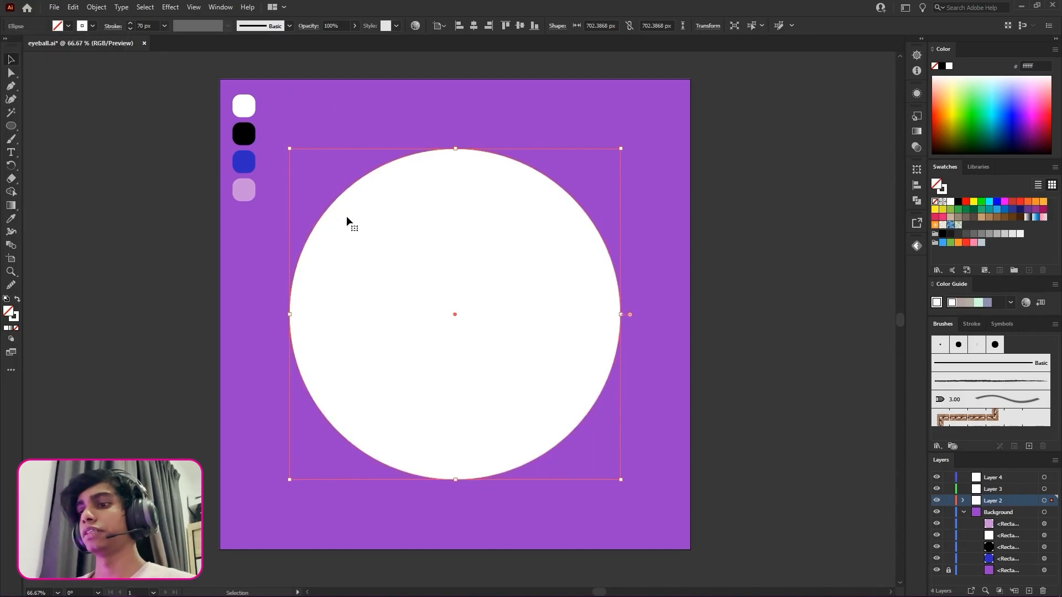
Step: Fill the top circle with the light purple sampled by Eyedropper from the palette on the artboard
{"action": "key", "text": "i"}
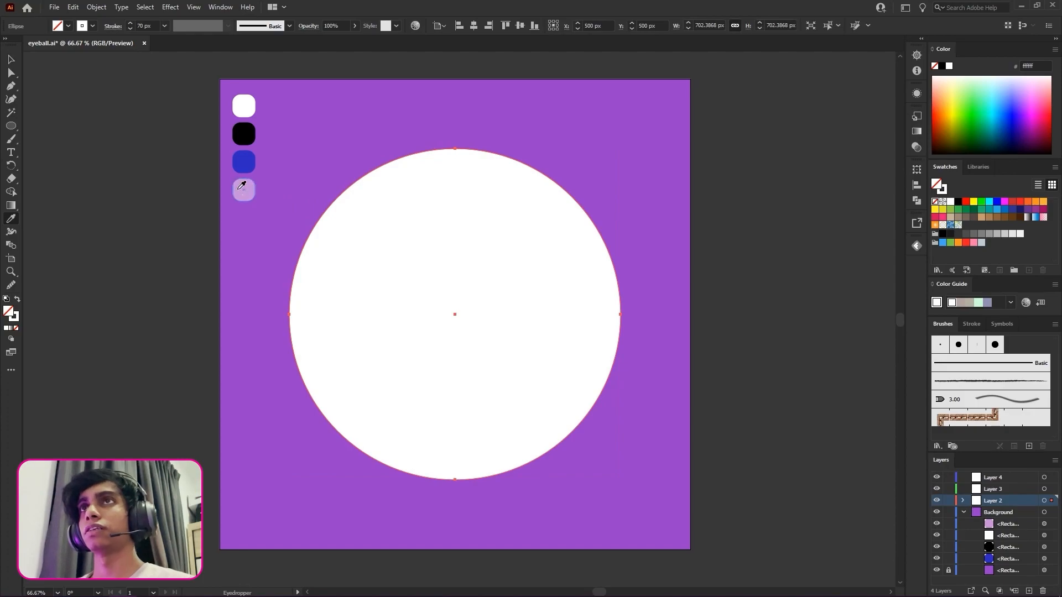
{"action": "left_click", "coordinate": [252, 184]}
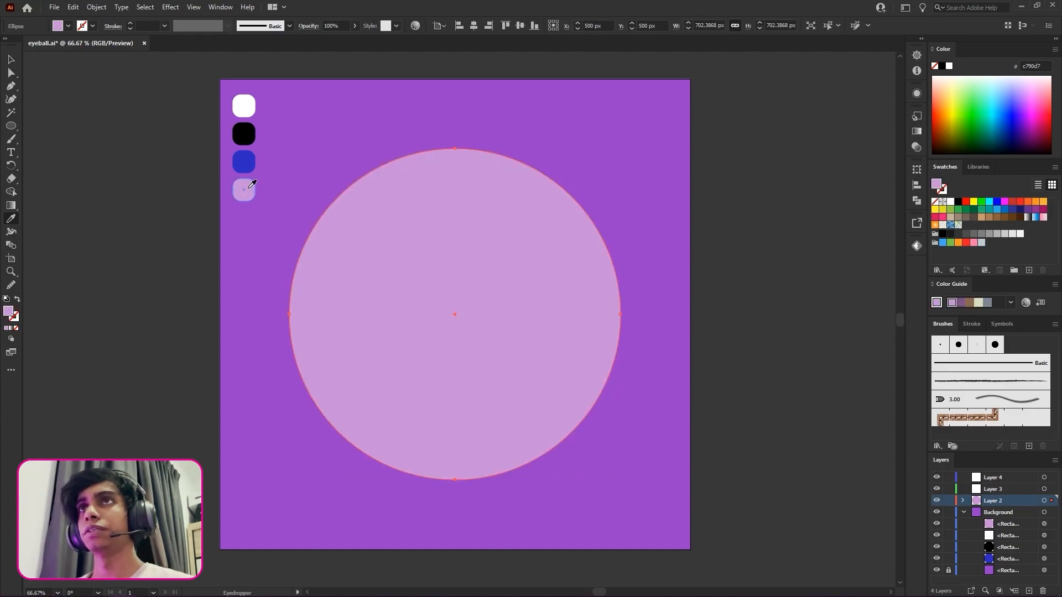
{"action": "left_click", "coordinate": [10, 61]}
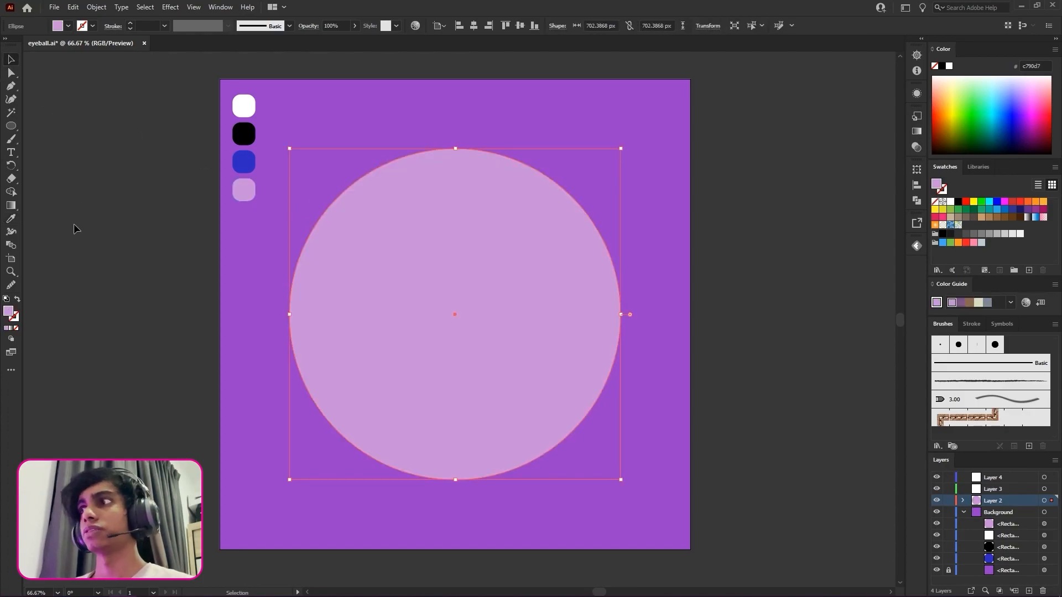
Step: Swap the top circle's light purple fill to its stroke and set the stroke weight to 80 px
{"action": "left_click", "coordinate": [16, 299]}
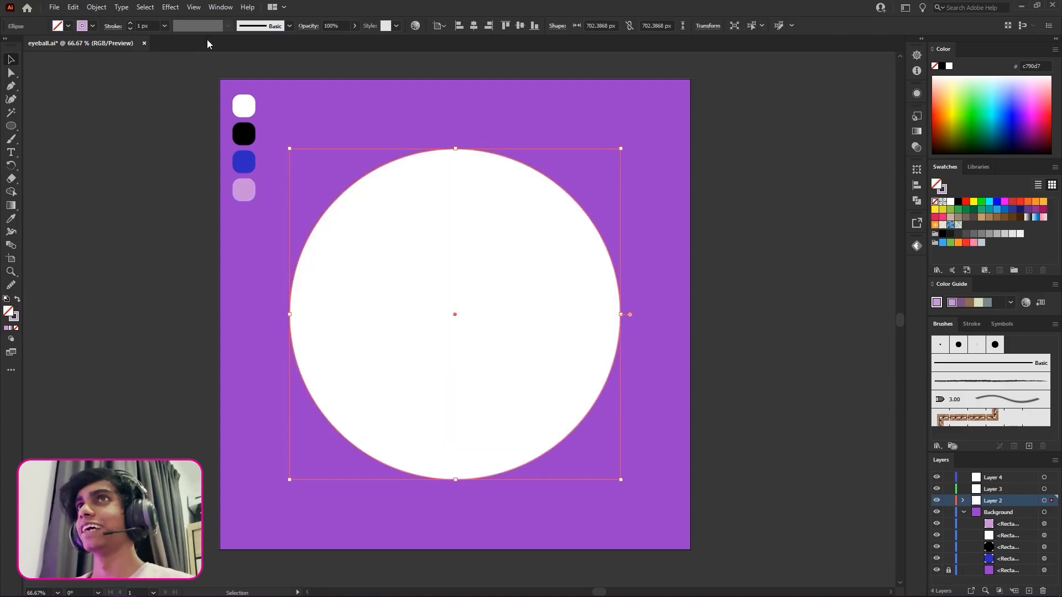
{"action": "left_click", "coordinate": [148, 26]}
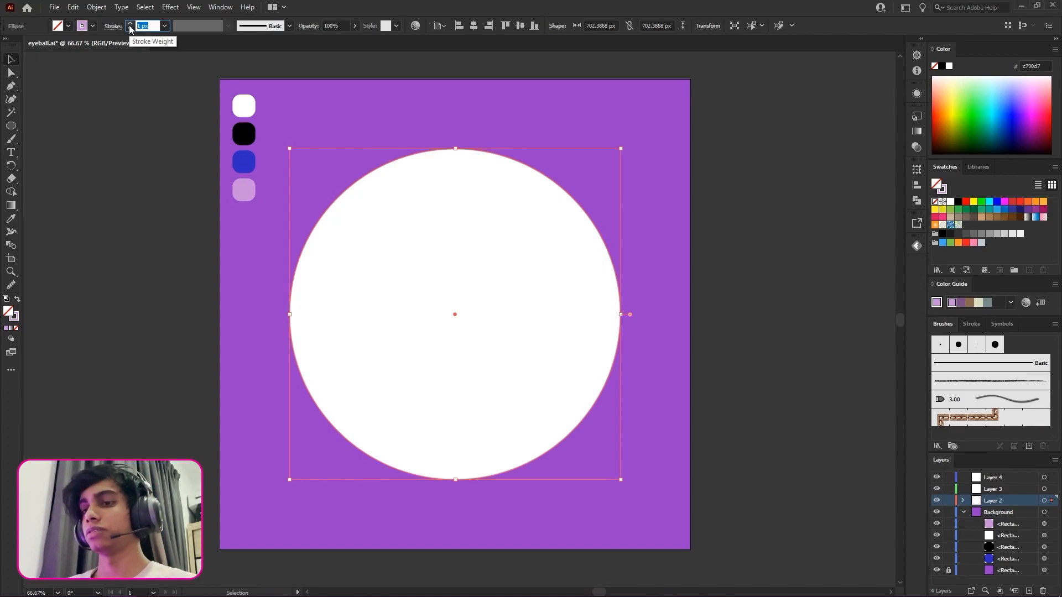
{"action": "type", "text": "70"}
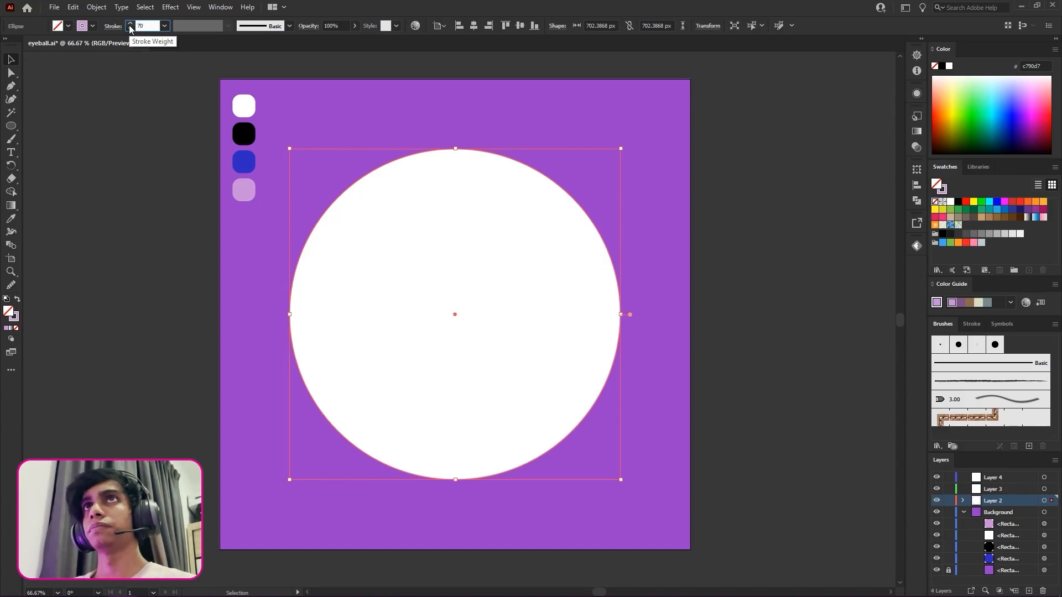
{"action": "key", "text": "Return"}
{"action": "left_click", "coordinate": [137, 25]}
{"action": "type", "text": "80"}
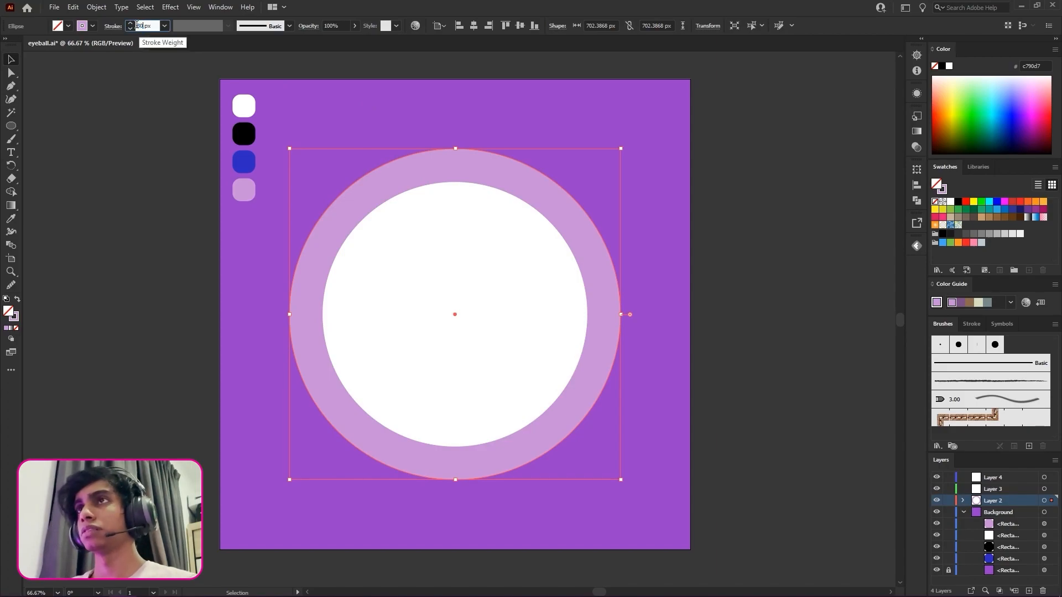
{"action": "key", "text": "Return"}
{"action": "left_click", "coordinate": [663, 209]}
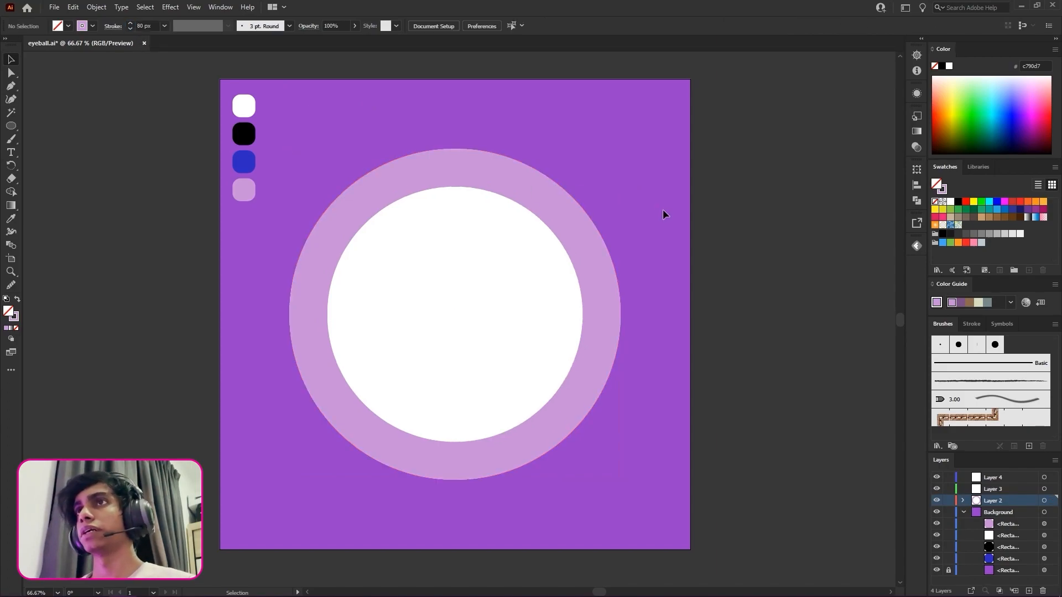
Step: Apply a Diffuse Glow effect to the light purple ring with Graininess 8, Glow Amount 0 and Clear Amount 7
{"action": "left_click", "coordinate": [576, 244]}
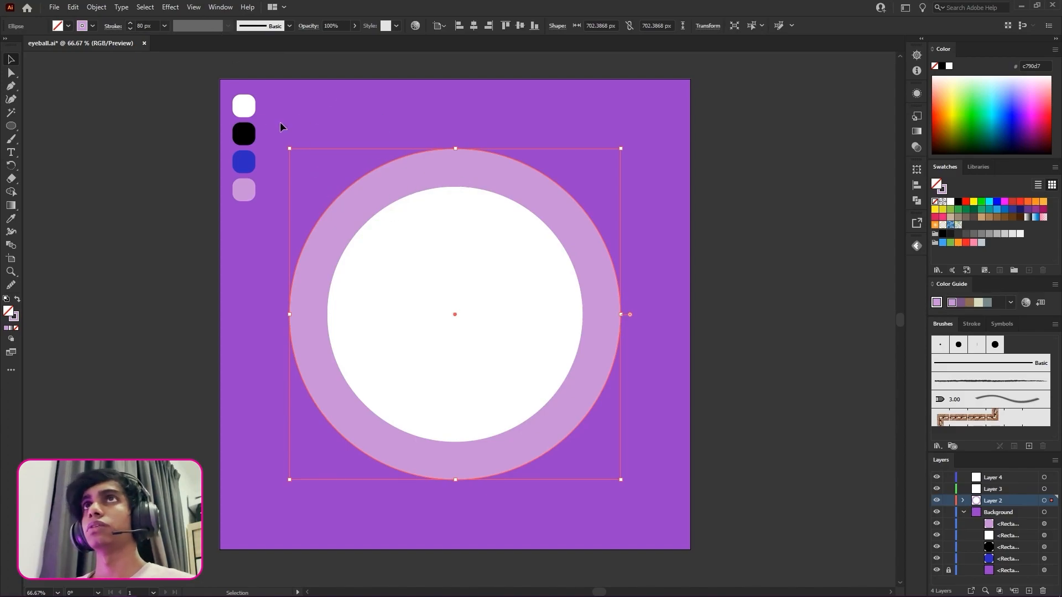
{"action": "left_click", "coordinate": [171, 7]}
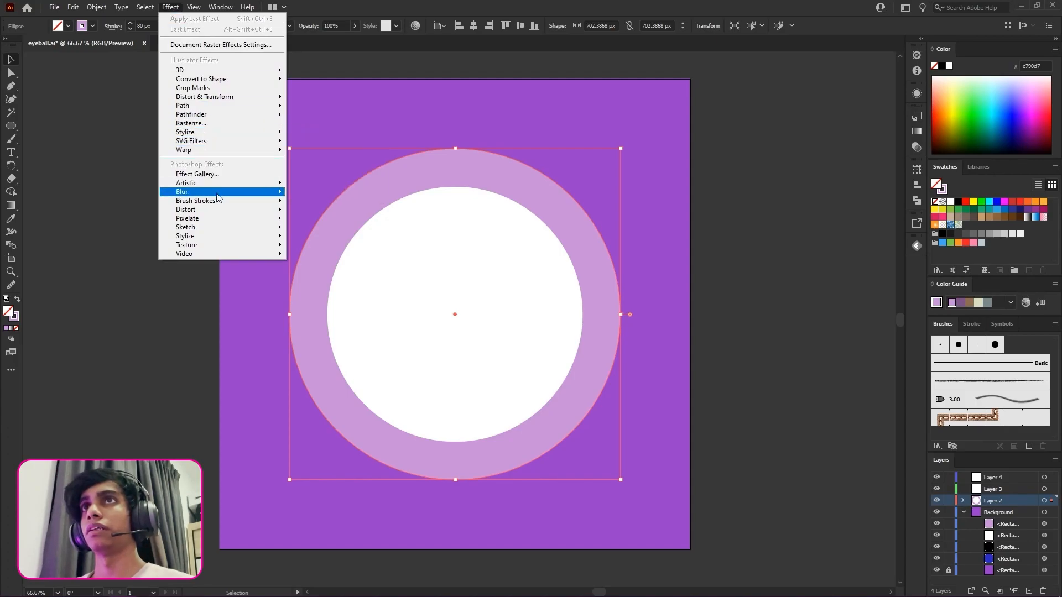
{"action": "mouse_move", "coordinate": [265, 213]}
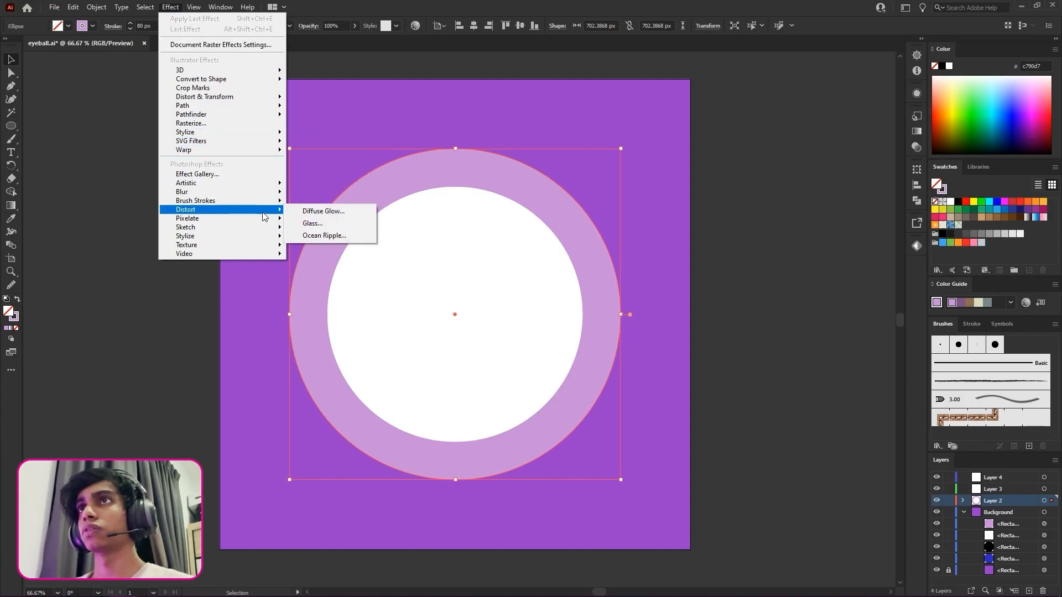
{"action": "left_click", "coordinate": [317, 211]}
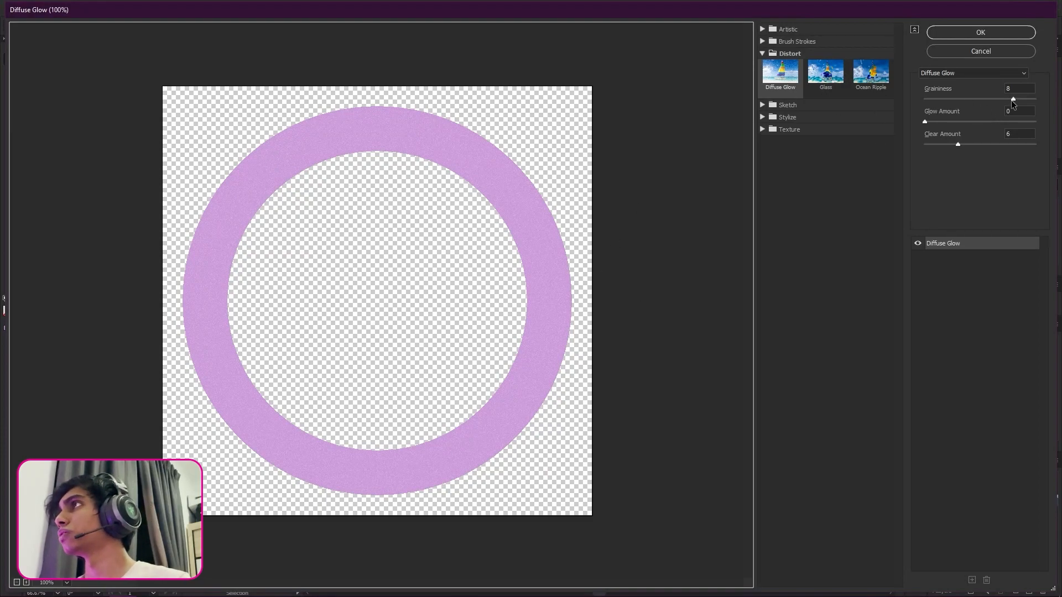
{"action": "left_click_drag", "start_coordinate": [1014, 98], "coordinate": [1008, 99]}
{"action": "left_click_drag", "start_coordinate": [929, 121], "coordinate": [937, 119]}
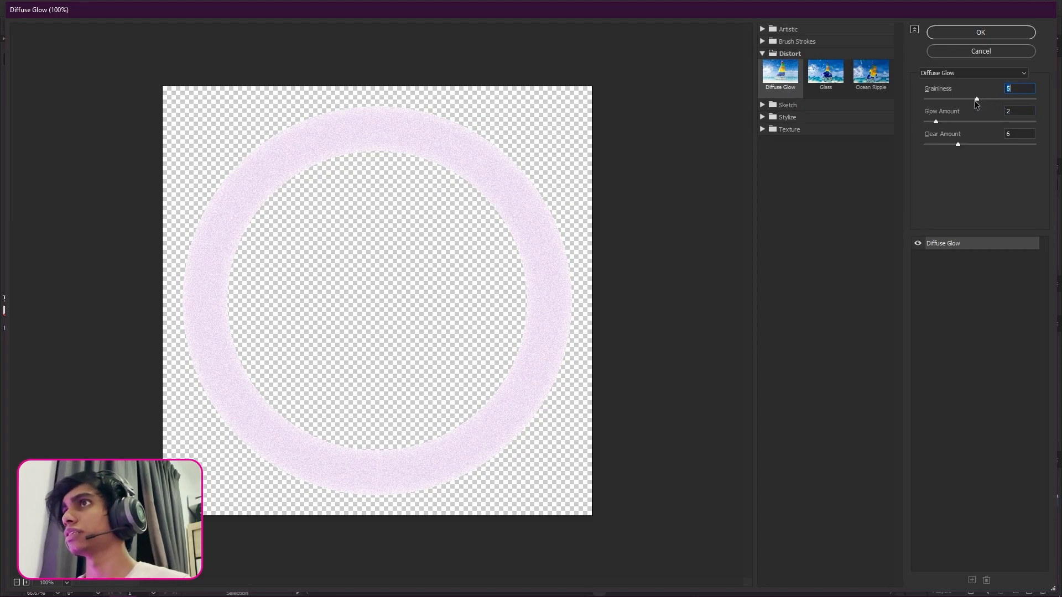
{"action": "left_click_drag", "start_coordinate": [1001, 98], "coordinate": [1009, 98]}
{"action": "left_click_drag", "start_coordinate": [931, 121], "coordinate": [955, 146]}
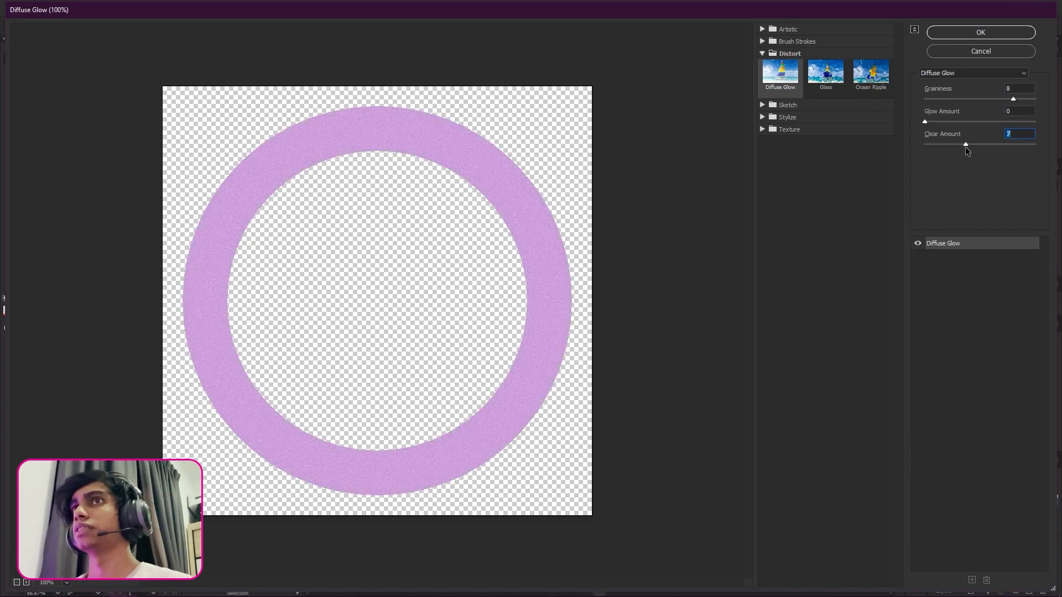
{"action": "left_click", "coordinate": [964, 34]}
{"action": "left_click", "coordinate": [676, 214]}
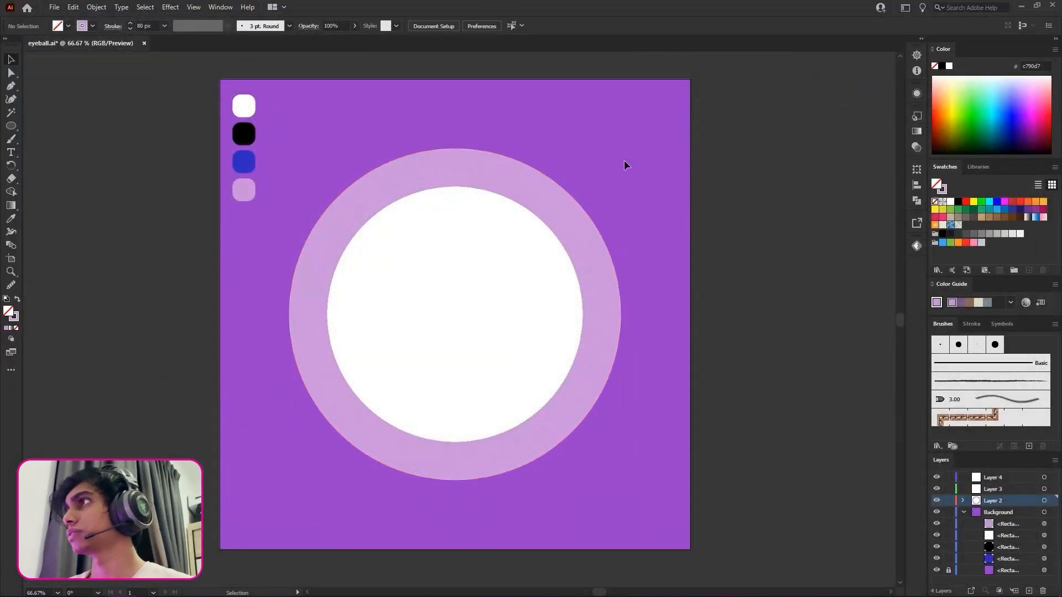
{"action": "left_click", "coordinate": [915, 128]}
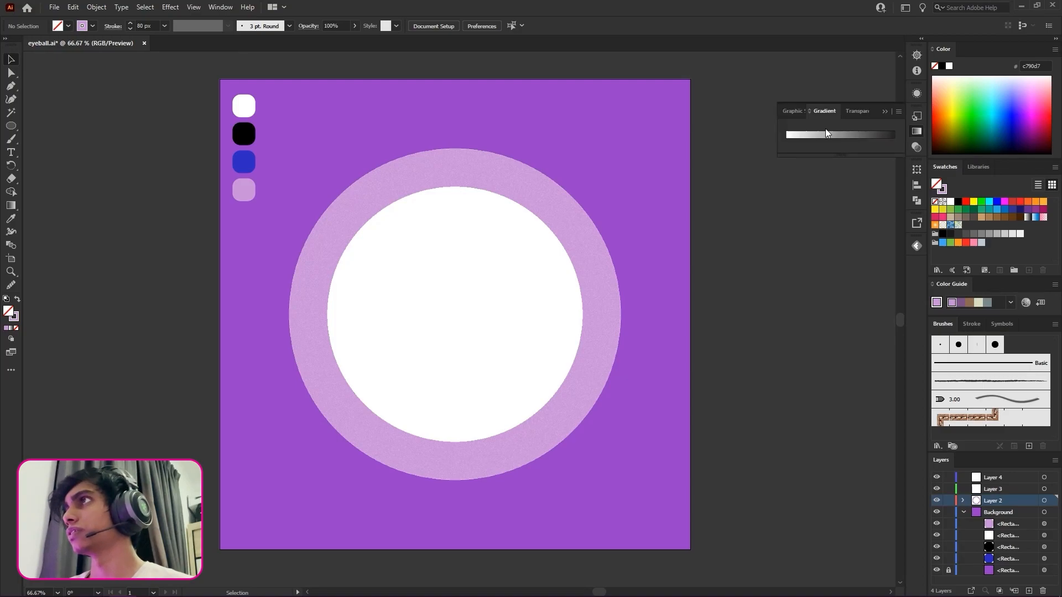
{"action": "left_click", "coordinate": [781, 112]}
{"action": "left_click", "coordinate": [838, 111]}
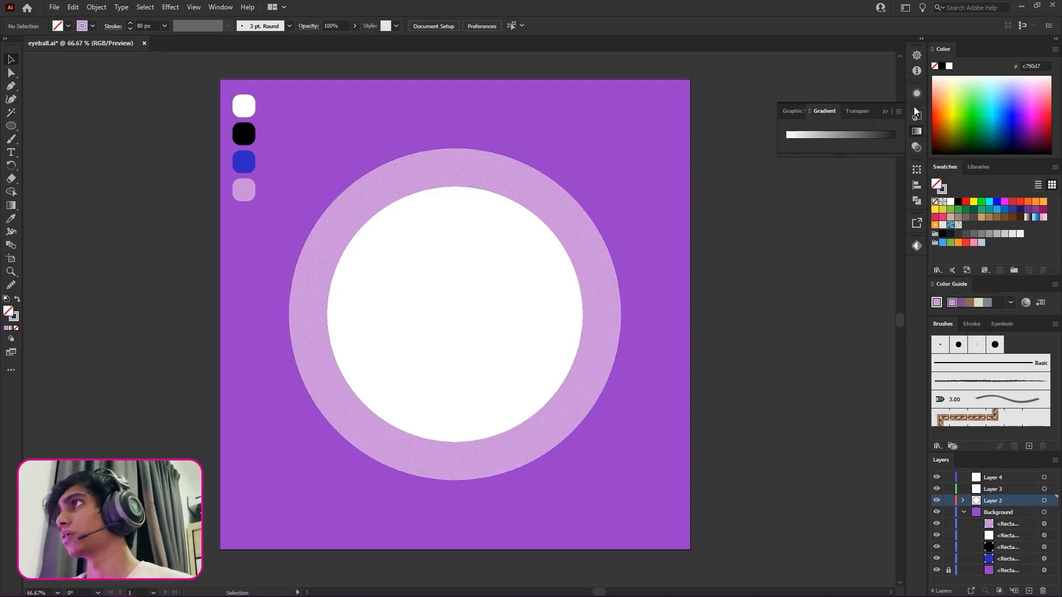
{"action": "left_click", "coordinate": [792, 135]}
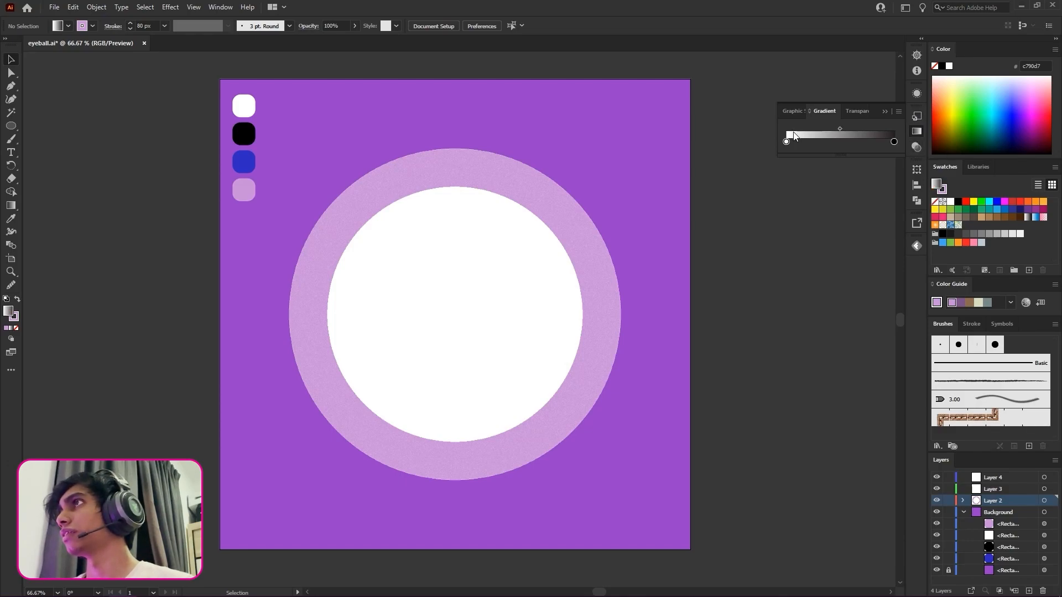
Step: Set the light purple ring's blending mode to Multiply
{"action": "left_click", "coordinate": [548, 196]}
{"action": "left_click", "coordinate": [852, 110]}
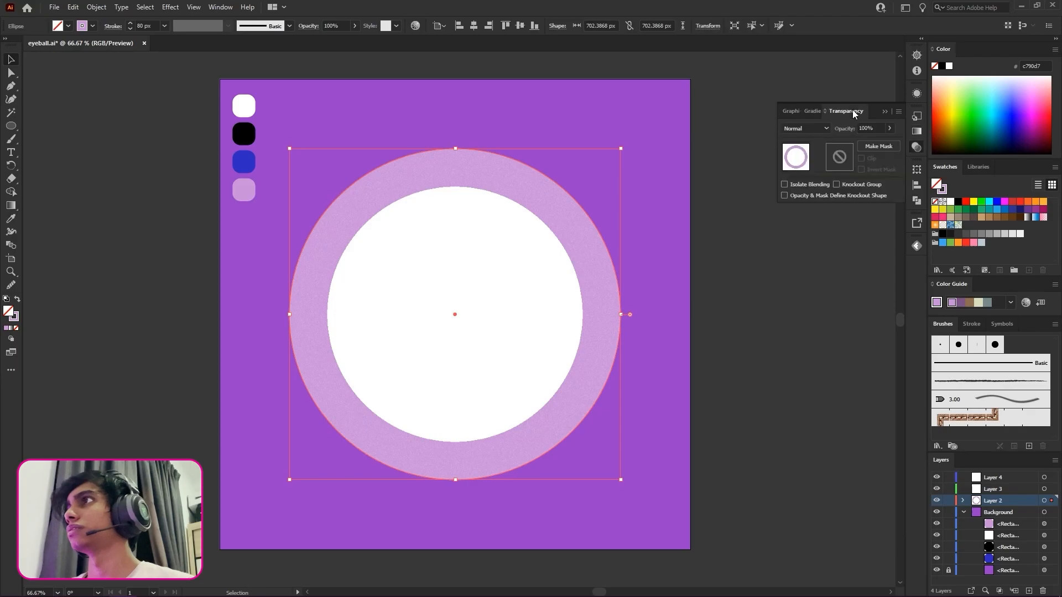
{"action": "left_click", "coordinate": [817, 127]}
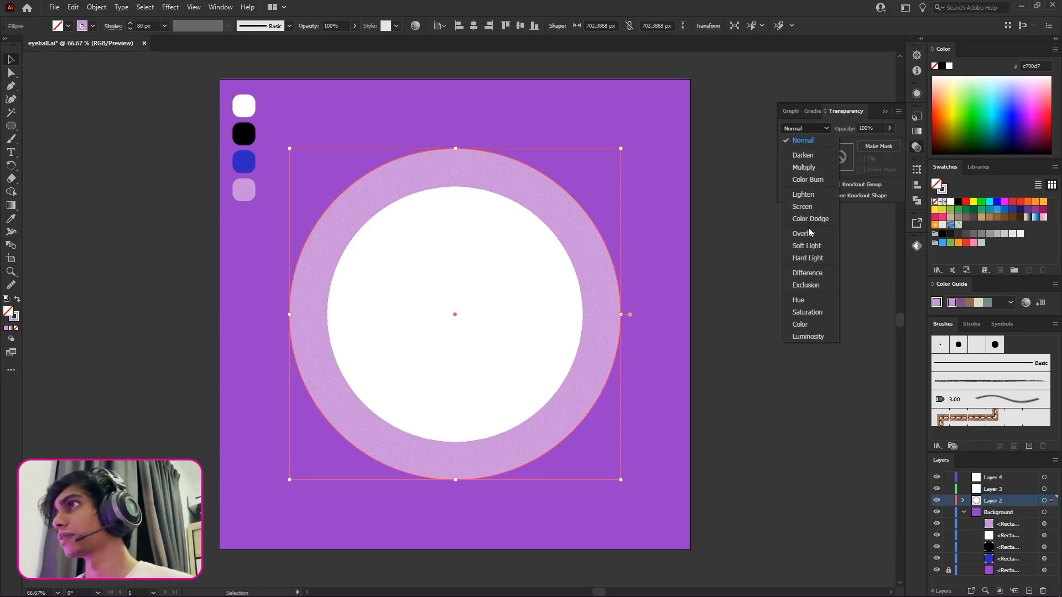
{"action": "left_click", "coordinate": [808, 168]}
{"action": "left_click", "coordinate": [749, 236]}
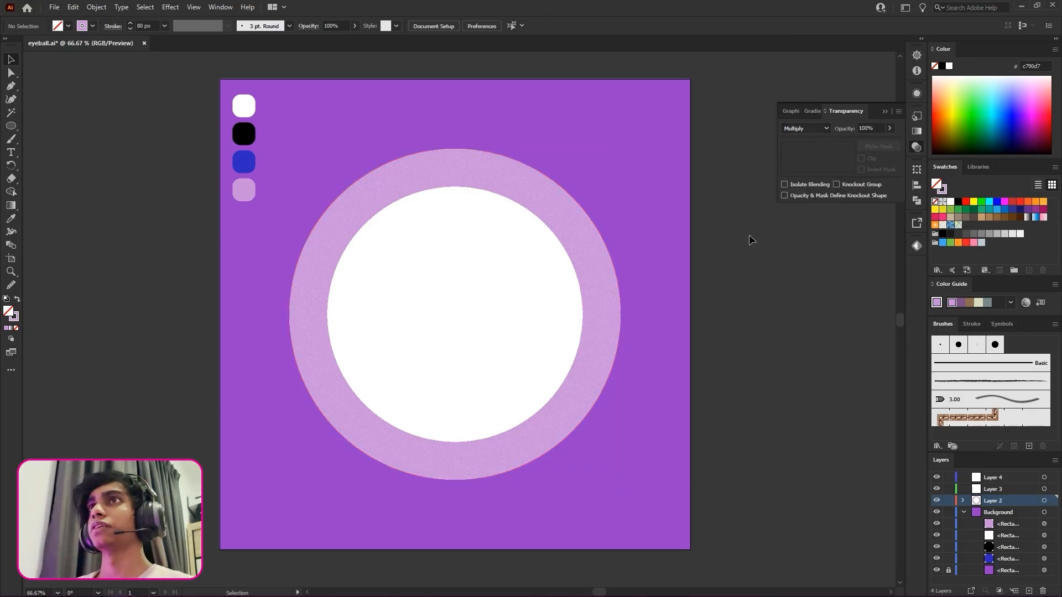
Step: Apply a Gaussian Blur with a radius of 25 pixels to the light purple ring
{"action": "left_click", "coordinate": [562, 208]}
{"action": "left_click", "coordinate": [176, 7]}
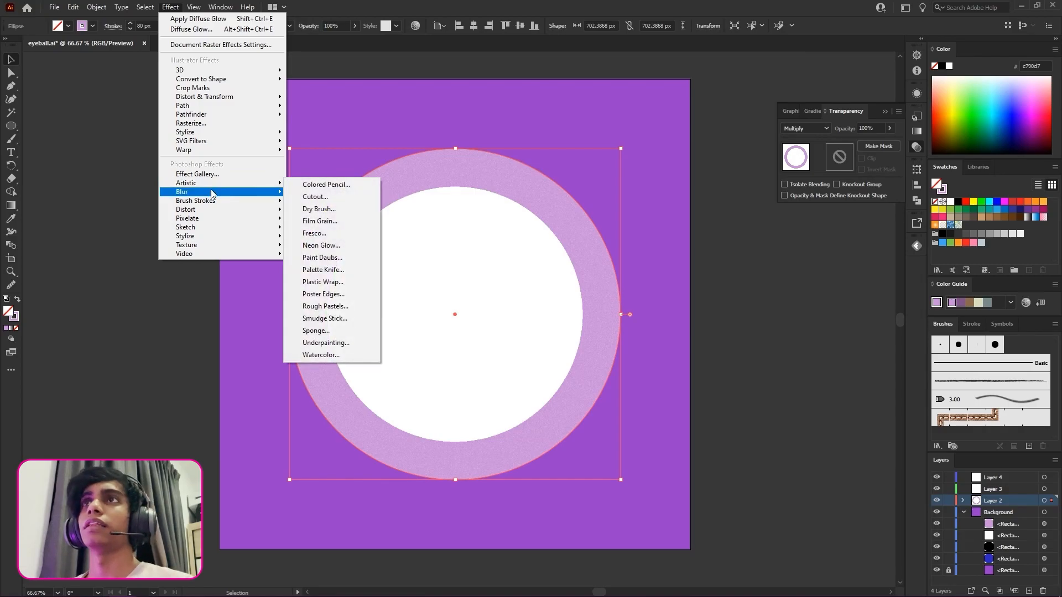
{"action": "mouse_move", "coordinate": [216, 192]}
{"action": "left_click", "coordinate": [324, 194]}
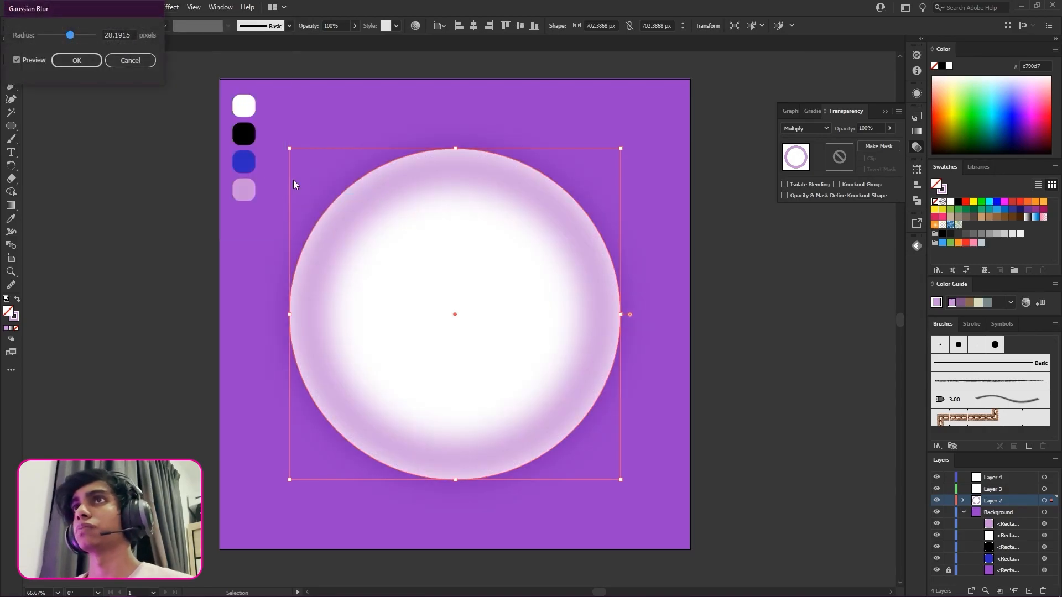
{"action": "mouse_move", "coordinate": [69, 36]}
{"action": "left_mouse_down"}
{"action": "mouse_move", "coordinate": [60, 35]}
{"action": "mouse_move", "coordinate": [85, 36]}
{"action": "left_mouse_up"}
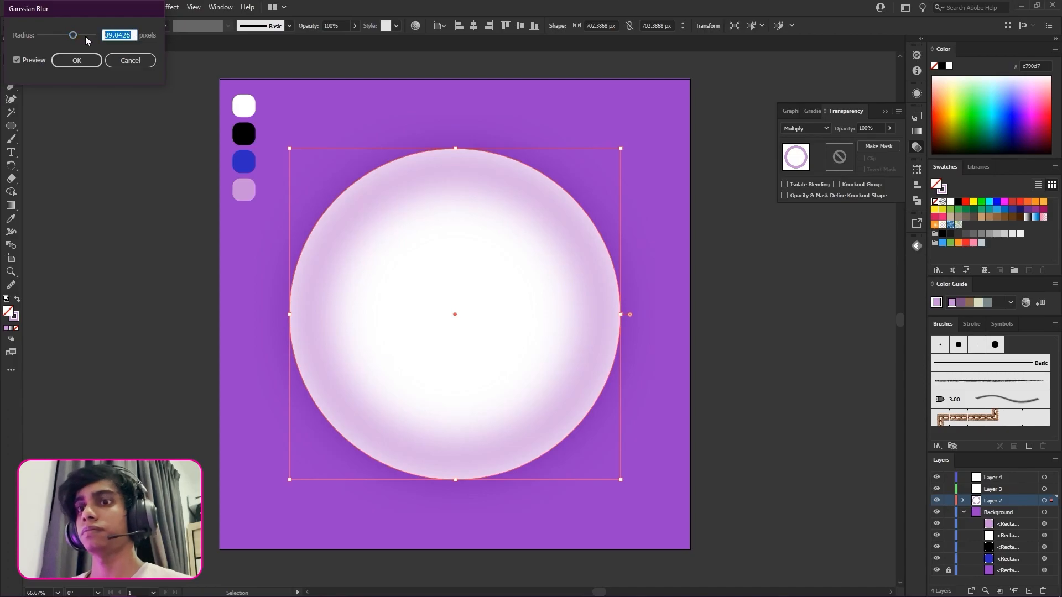
{"action": "type", "text": "25"}
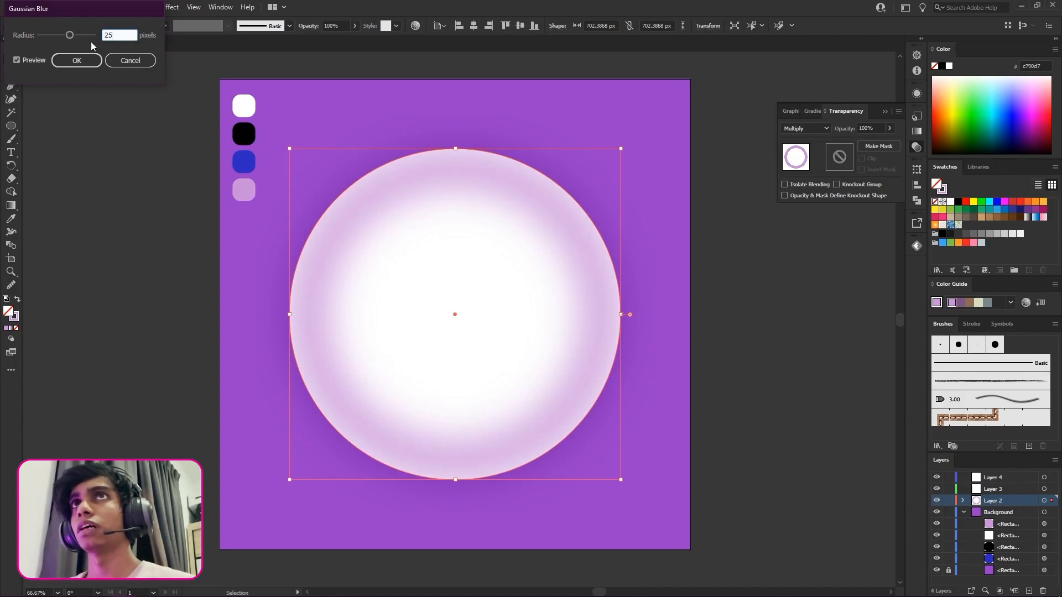
{"action": "left_click", "coordinate": [24, 59]}
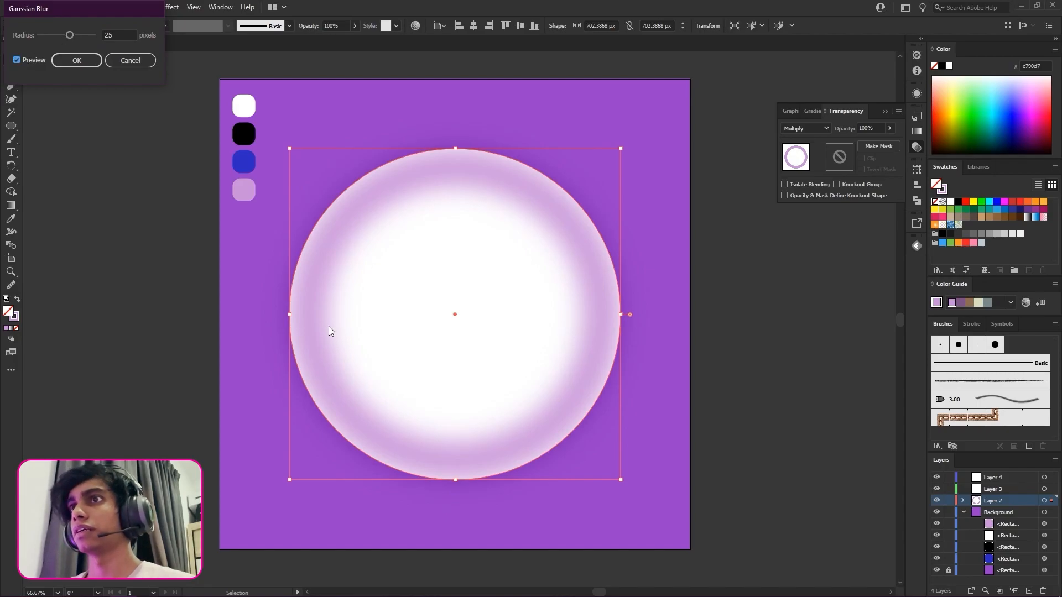
{"action": "left_click", "coordinate": [74, 59]}
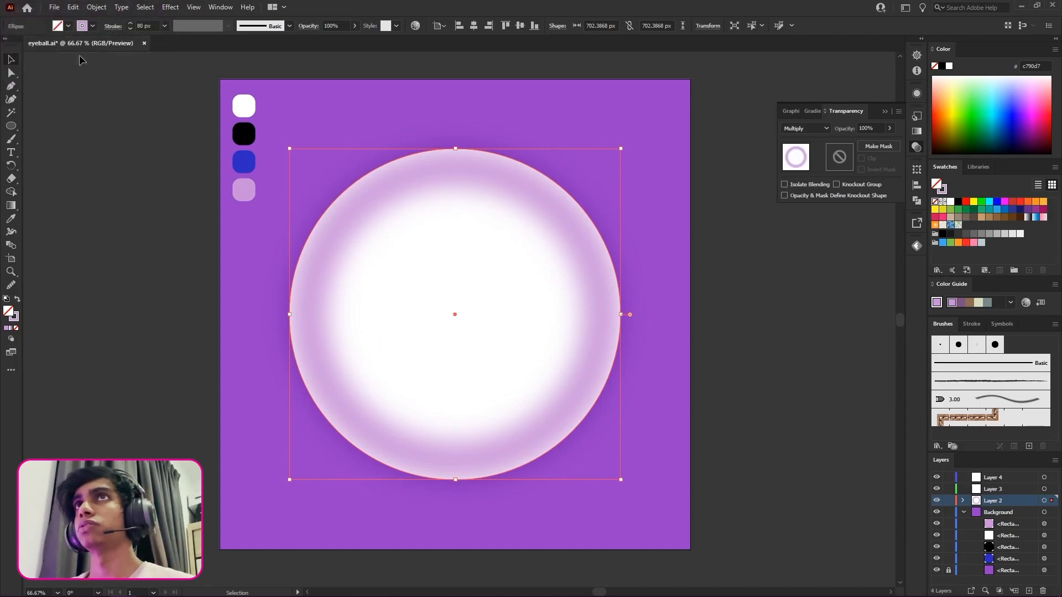
Step: Apply another Diffuse Glow to the blurred ring with Graininess 10, Glow Amount 0 and Clear Amount 7
{"action": "left_click", "coordinate": [176, 7]}
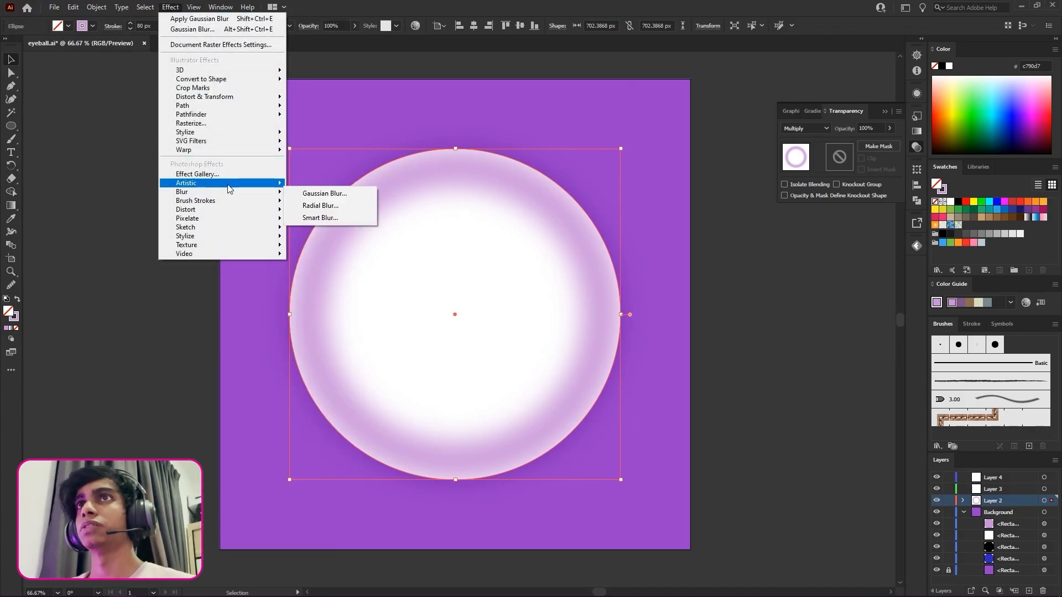
{"action": "mouse_move", "coordinate": [213, 211]}
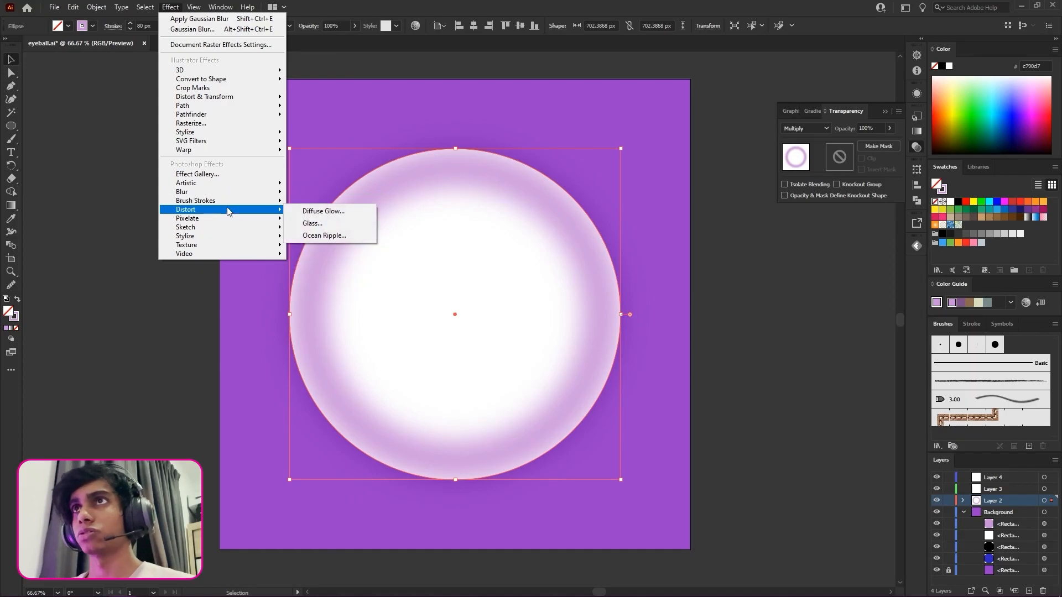
{"action": "left_click", "coordinate": [304, 211]}
{"action": "left_click", "coordinate": [549, 322]}
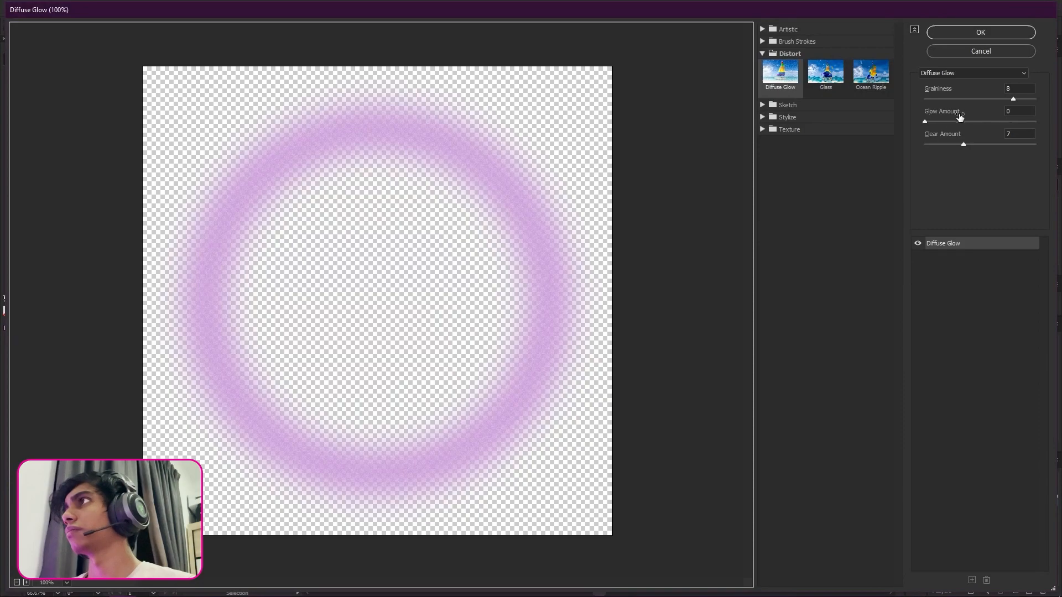
{"action": "left_click", "coordinate": [949, 122]}
{"action": "left_click_drag", "start_coordinate": [947, 122], "coordinate": [916, 130]}
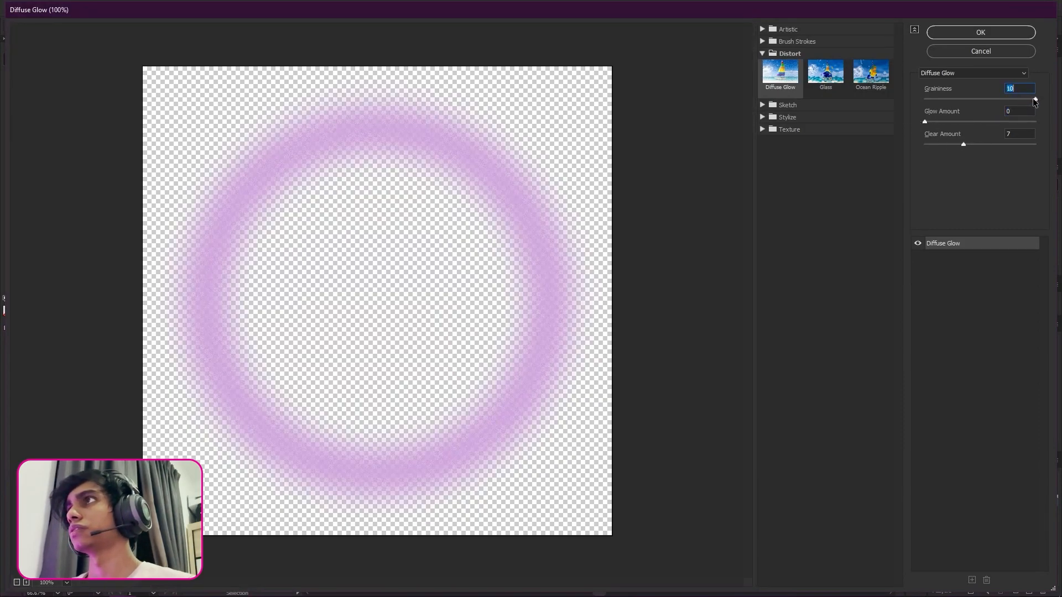
{"action": "left_click", "coordinate": [993, 37]}
{"action": "left_click", "coordinate": [717, 247]}
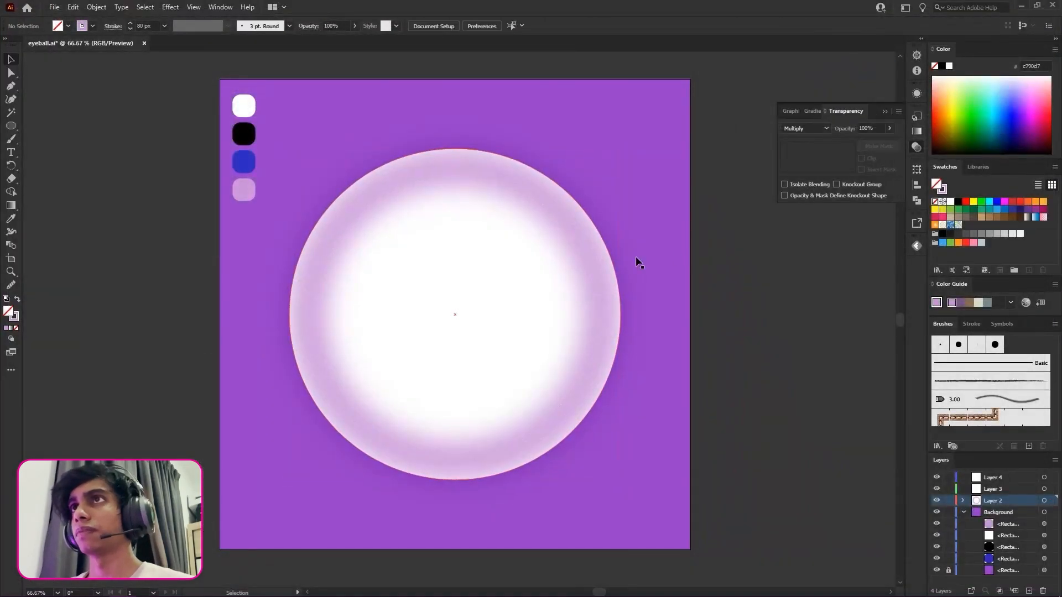
Step: Examine the grain and soft edge of the blurred ring up close around the eyeball
{"action": "key", "text": "z"}
{"action": "left_click", "coordinate": [407, 213]}
{"action": "left_click", "coordinate": [408, 213]}
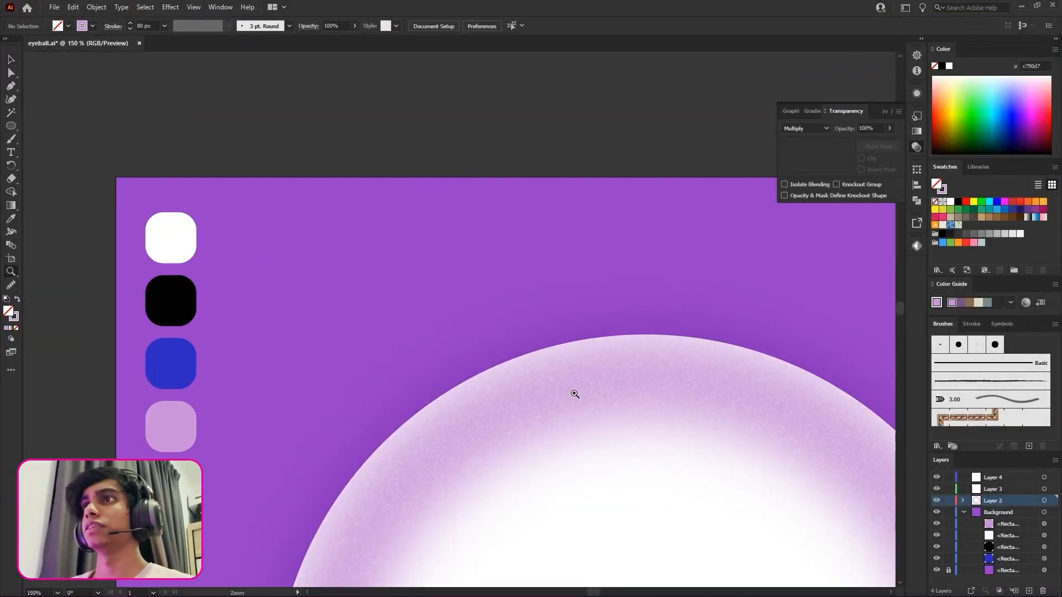
{"action": "left_click_drag", "start_coordinate": [589, 422], "coordinate": [437, 197]}
{"action": "left_click", "coordinate": [458, 272], "text": "alt"}
{"action": "left_click", "coordinate": [458, 272], "text": "alt"}
{"action": "left_click", "coordinate": [457, 272], "text": "alt"}
{"action": "left_click_drag", "start_coordinate": [503, 363], "coordinate": [475, 236]}
{"action": "left_click", "coordinate": [434, 294]}
{"action": "left_click_drag", "start_coordinate": [523, 362], "coordinate": [460, 258]}
{"action": "left_click", "coordinate": [451, 280]}
{"action": "left_click", "coordinate": [450, 280], "text": "alt"}
{"action": "left_click_drag", "start_coordinate": [534, 251], "coordinate": [540, 224]}
{"action": "left_click", "coordinate": [11, 61]}
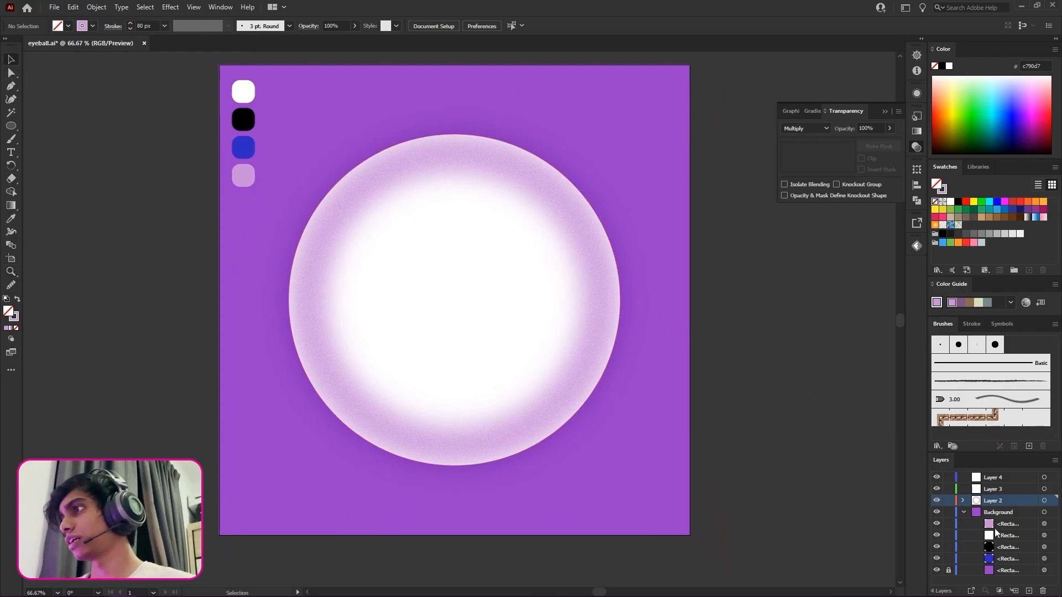
Step: Expand Layer 2, identify the ring's ellipse by toggling its visibility, and lock it
{"action": "left_click", "coordinate": [937, 524]}
{"action": "left_click", "coordinate": [937, 525]}
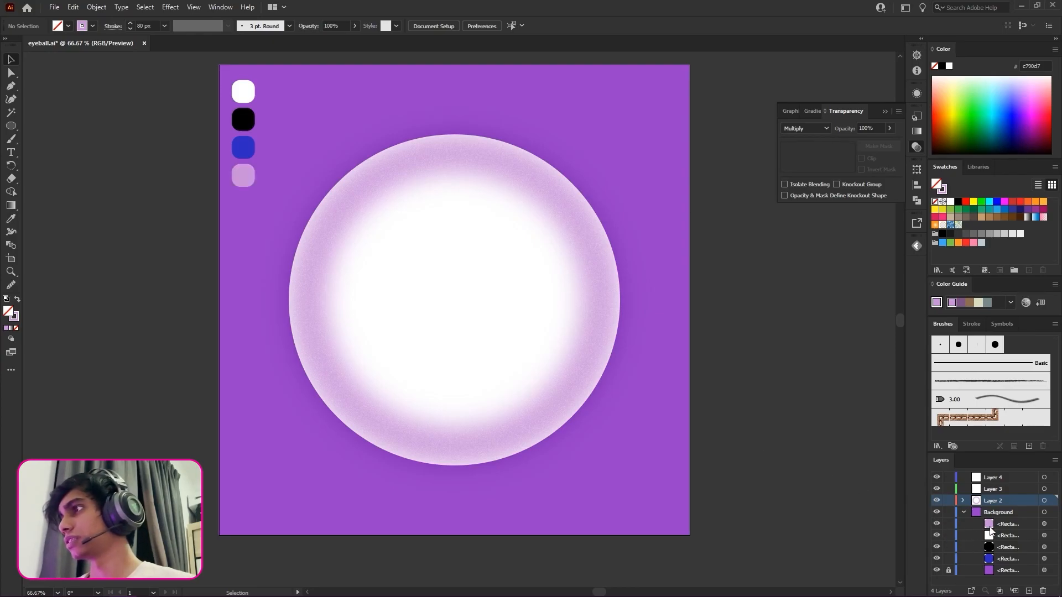
{"action": "left_click", "coordinate": [963, 501]}
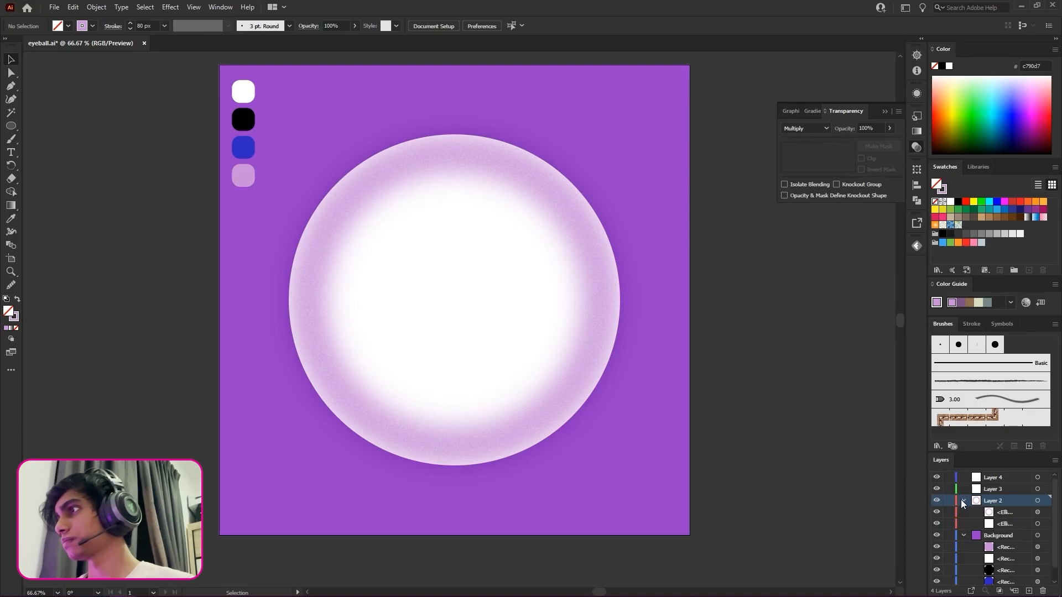
{"action": "left_click", "coordinate": [937, 513]}
{"action": "left_click", "coordinate": [936, 513]}
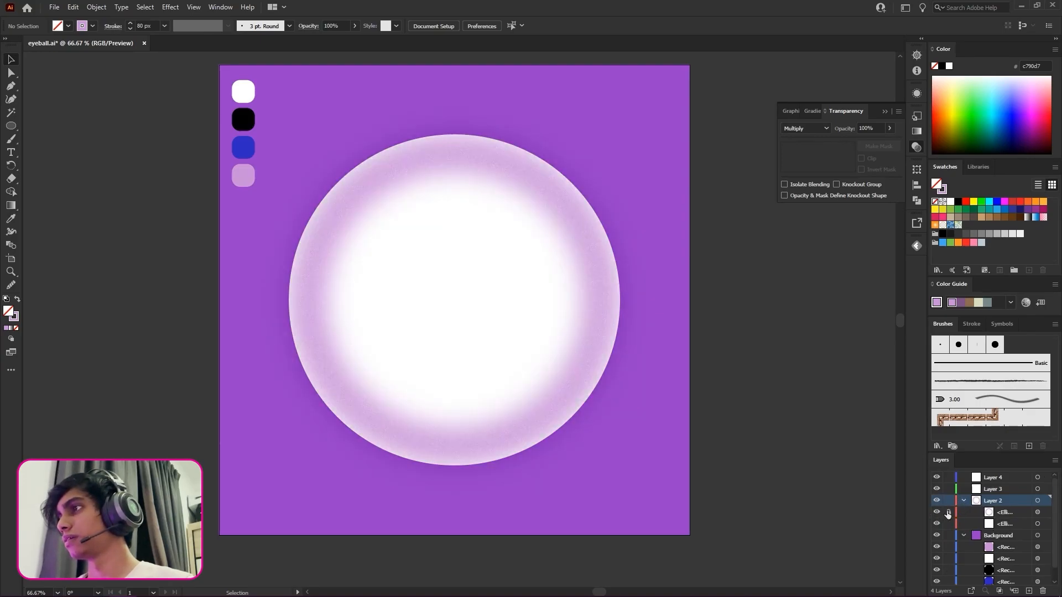
Step: Copy the white eyeball circle and paste two copies in place above the locked ring
{"action": "left_click", "coordinate": [469, 352]}
{"action": "key", "text": "ctrl+c"}
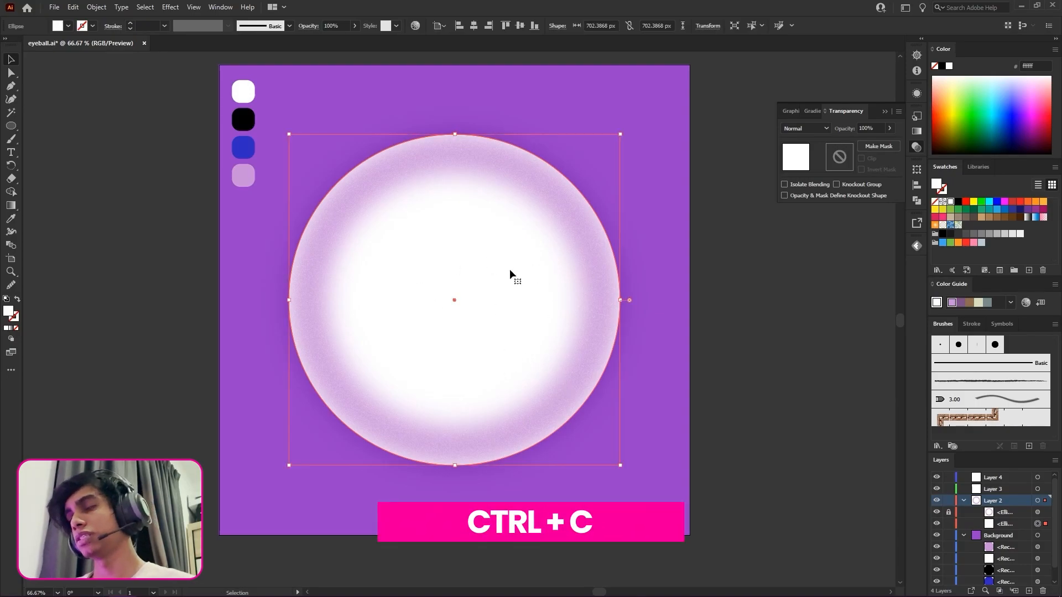
{"action": "key", "text": "ctrl+shift+v"}
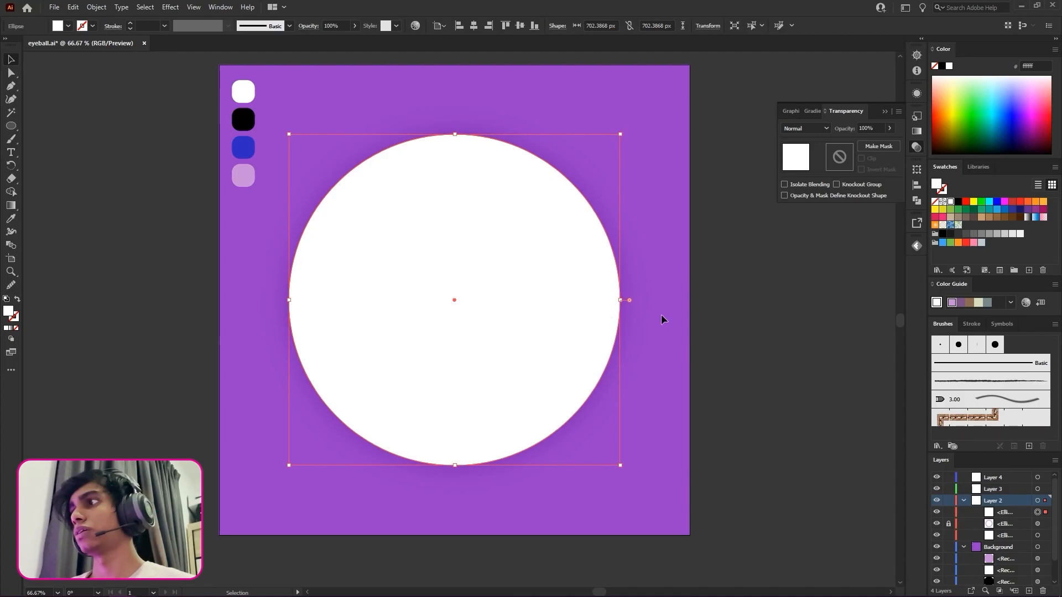
{"action": "key", "text": "a"}
{"action": "key", "text": "v"}
{"action": "key", "text": "a"}
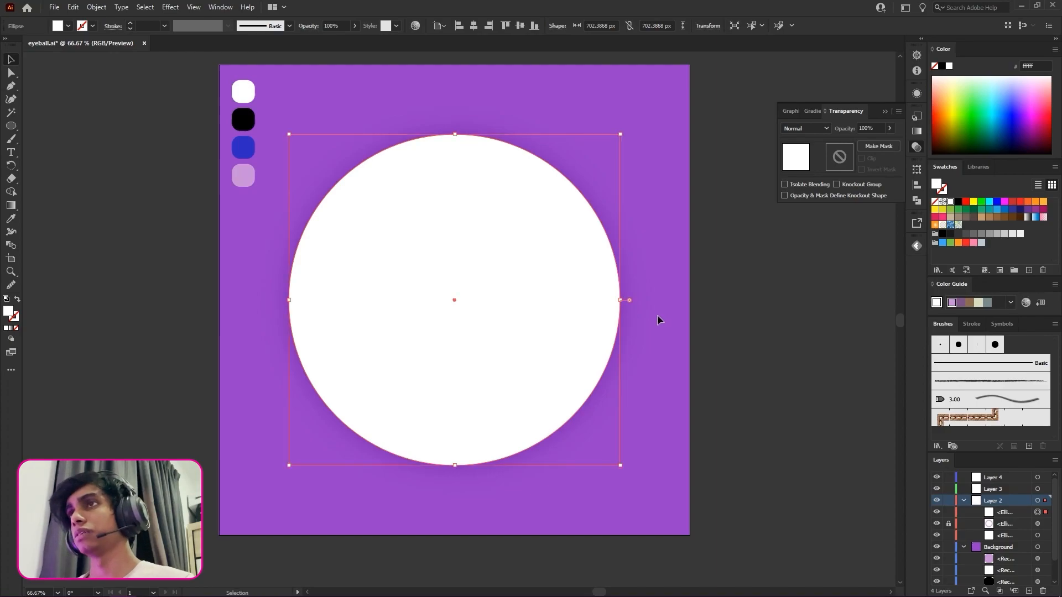
{"action": "key", "text": "ctrl+shift+v"}
{"action": "key", "text": "v"}
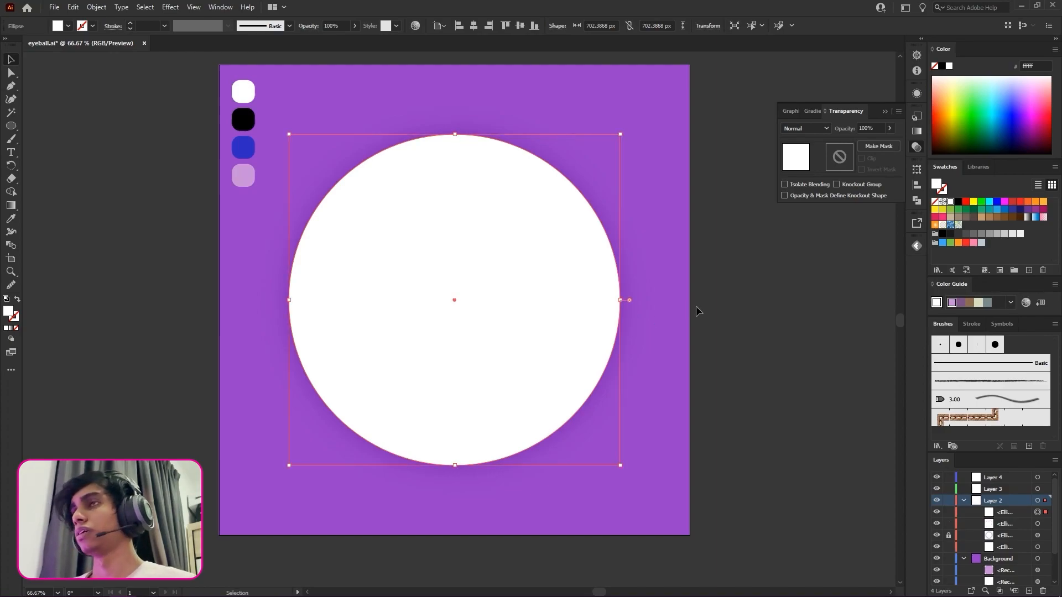
Step: Shift the topmost white circle copy horizontally to the right, exposing a crescent along the other copy's left side
{"action": "left_click", "coordinate": [696, 307]}
{"action": "left_click_drag", "start_coordinate": [455, 298], "coordinate": [489, 295]}
{"action": "left_click_drag", "start_coordinate": [414, 291], "coordinate": [421, 292]}
{"action": "left_click_drag", "start_coordinate": [443, 196], "coordinate": [444, 196]}
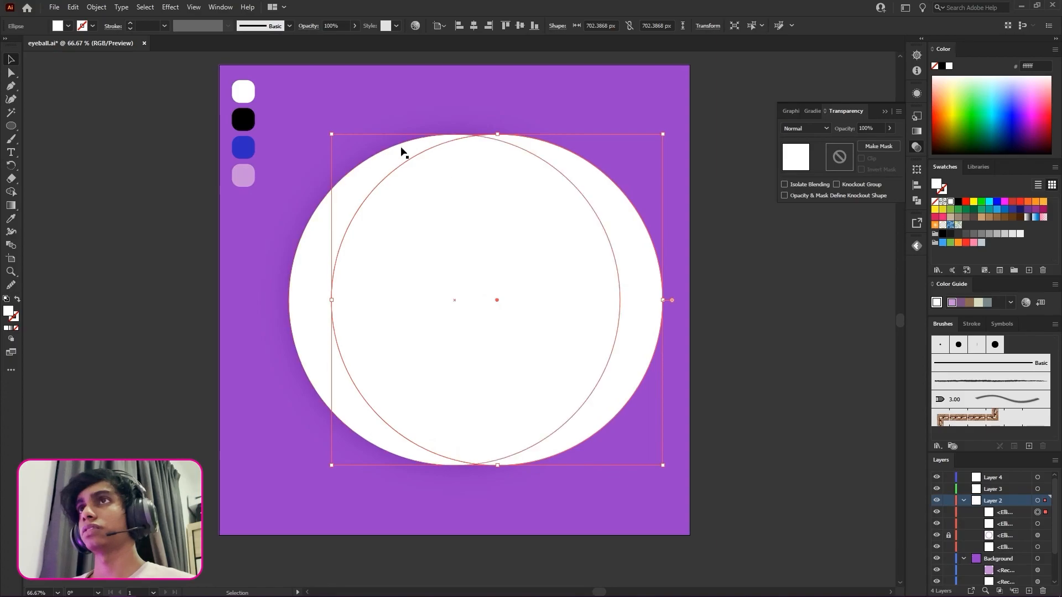
{"action": "left_click_drag", "start_coordinate": [411, 265], "coordinate": [404, 265]}
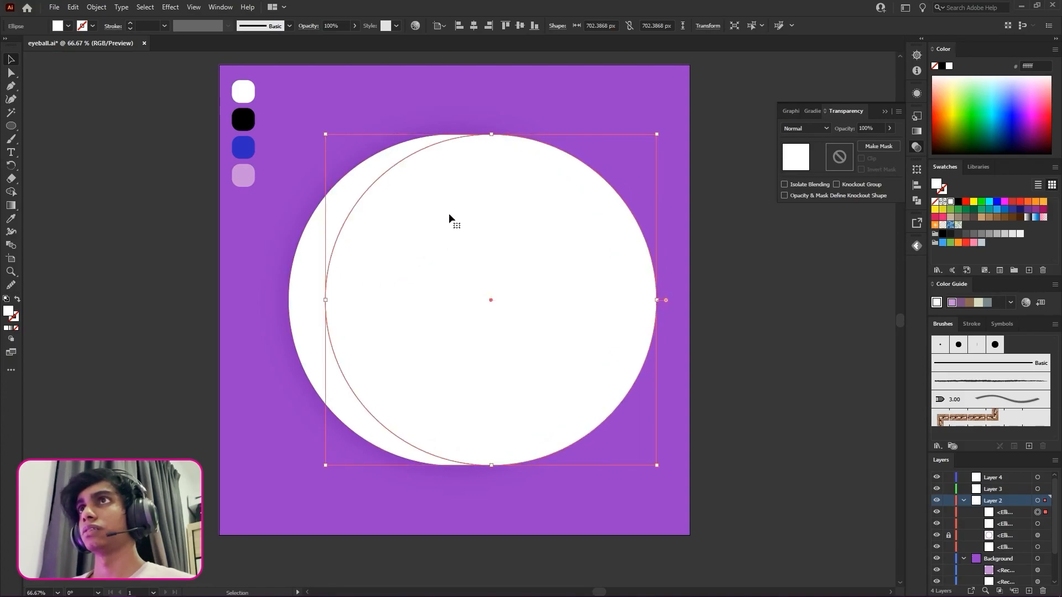
{"action": "left_click_drag", "start_coordinate": [452, 210], "coordinate": [456, 210]}
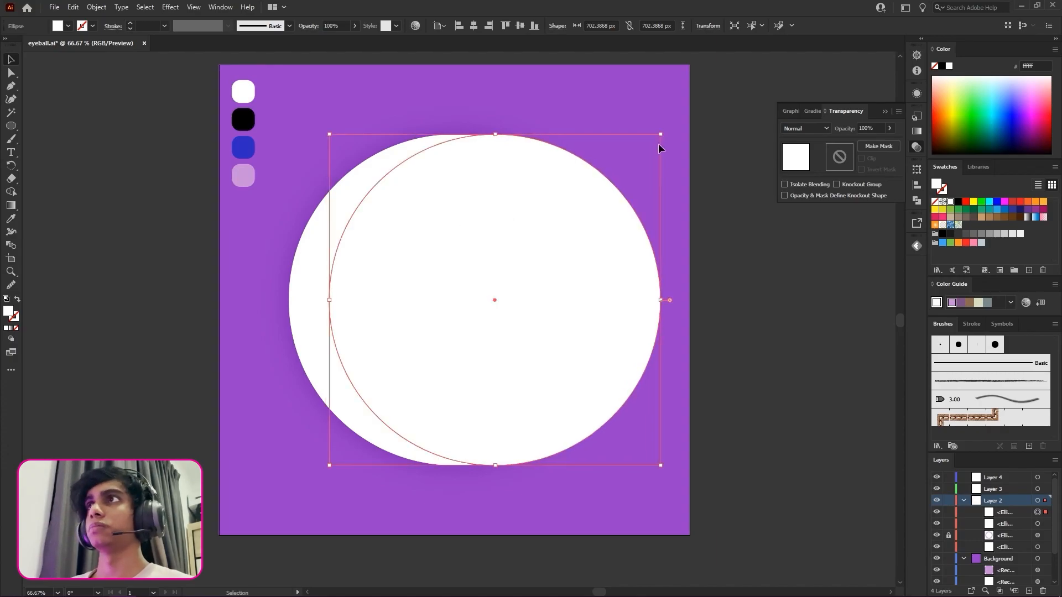
Step: Enlarge the topmost white circle to about 795 px in diameter and nudge it further right
{"action": "left_click_drag", "start_coordinate": [661, 134], "coordinate": [694, 111]}
{"action": "left_click_drag", "start_coordinate": [528, 209], "coordinate": [538, 210]}
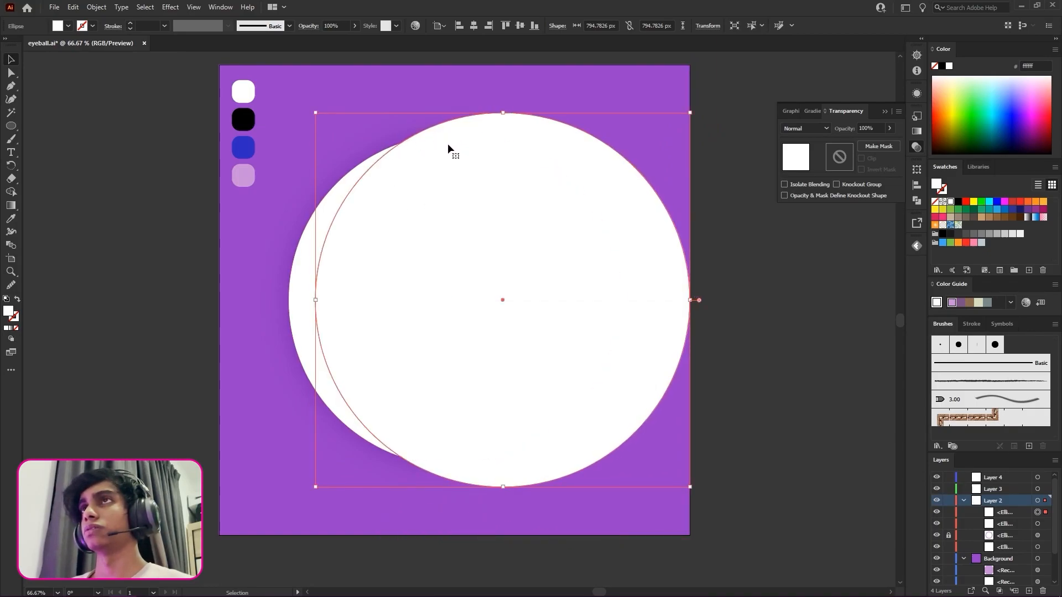
{"action": "key", "text": "ctrl+shift+a"}
{"action": "left_click_drag", "start_coordinate": [552, 271], "coordinate": [563, 271]}
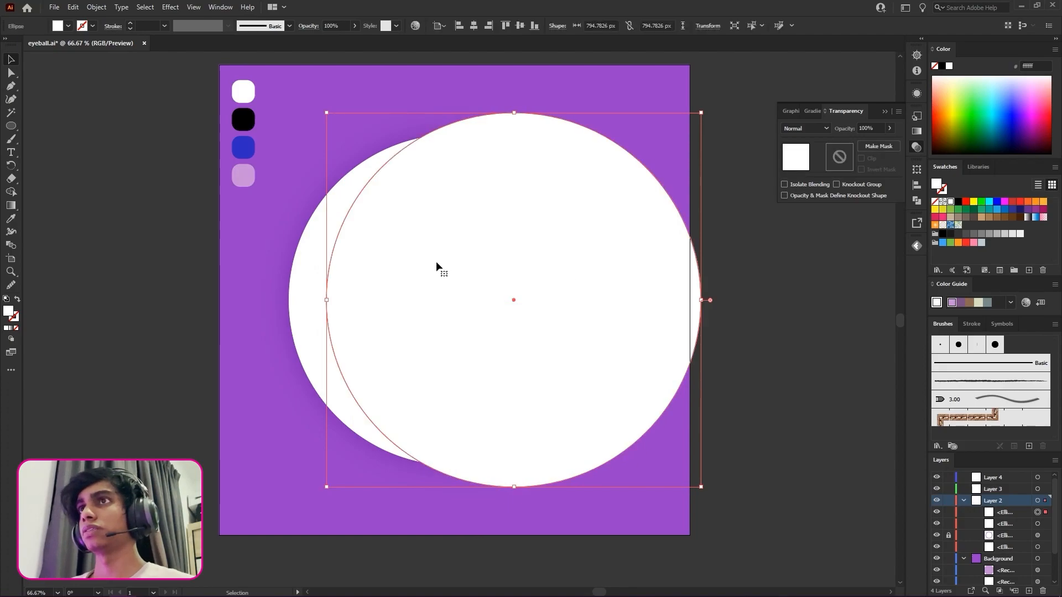
Step: Use Shape Builder on the two white copies to remove everything except the crescent along the eyeball's left edge
{"action": "left_click", "coordinate": [307, 264], "text": "shift"}
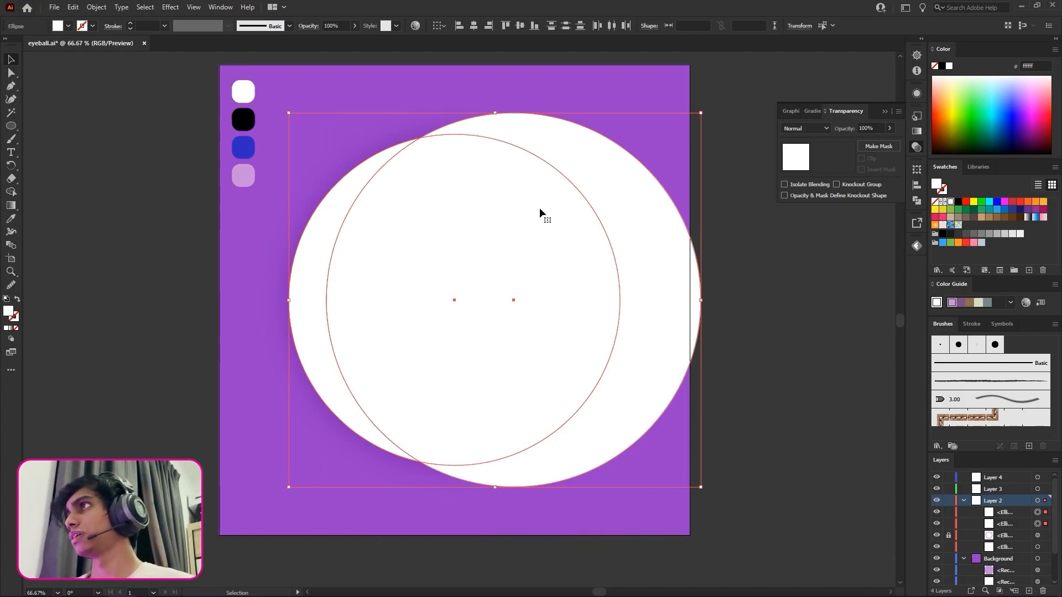
{"action": "left_click", "coordinate": [11, 194]}
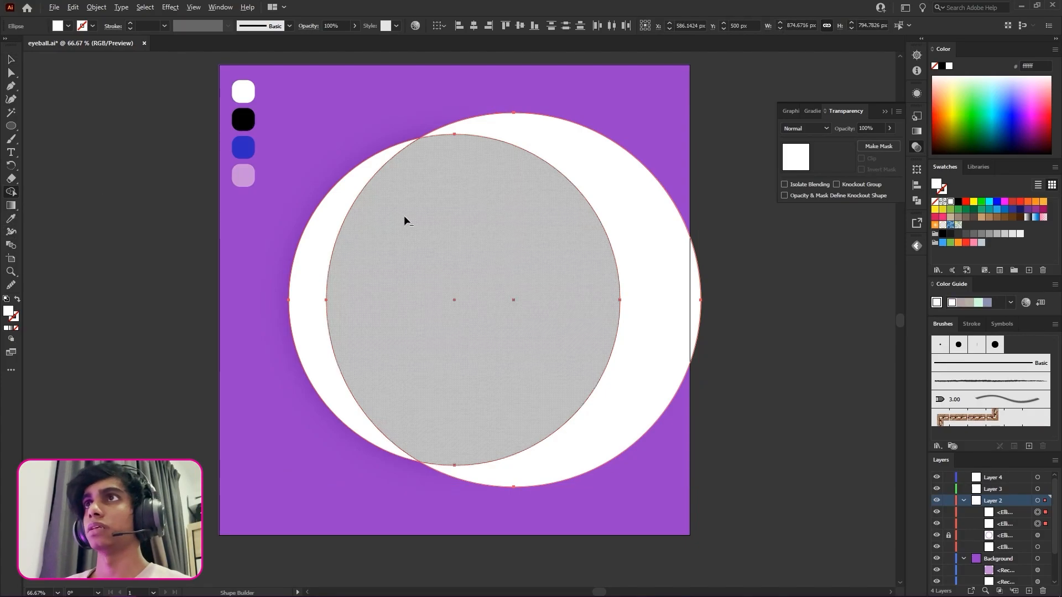
{"action": "left_click", "coordinate": [615, 180], "text": "alt"}
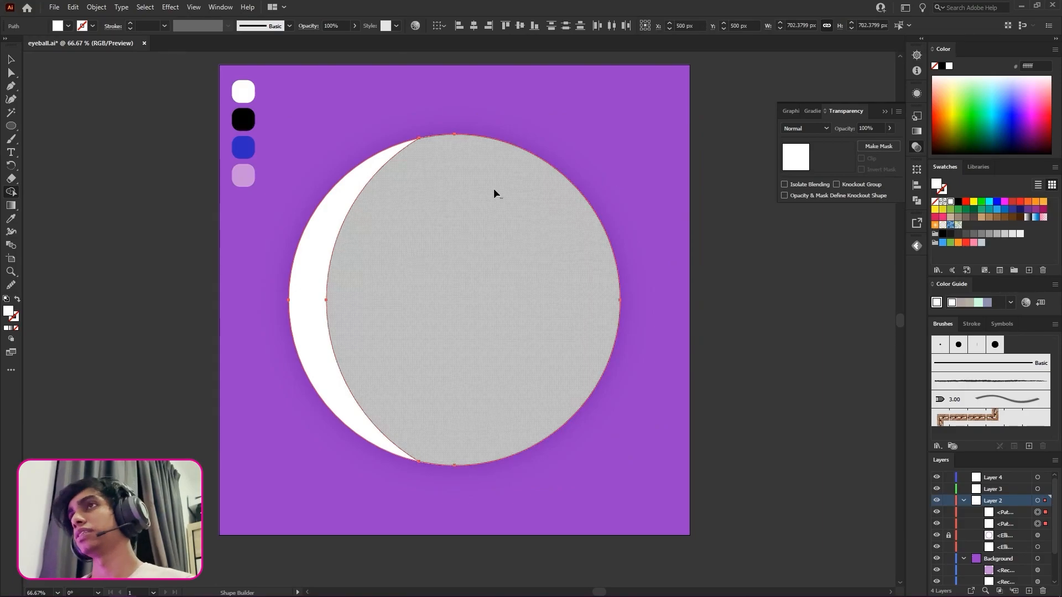
{"action": "left_click", "coordinate": [467, 201], "text": "alt"}
{"action": "left_click", "coordinate": [11, 60]}
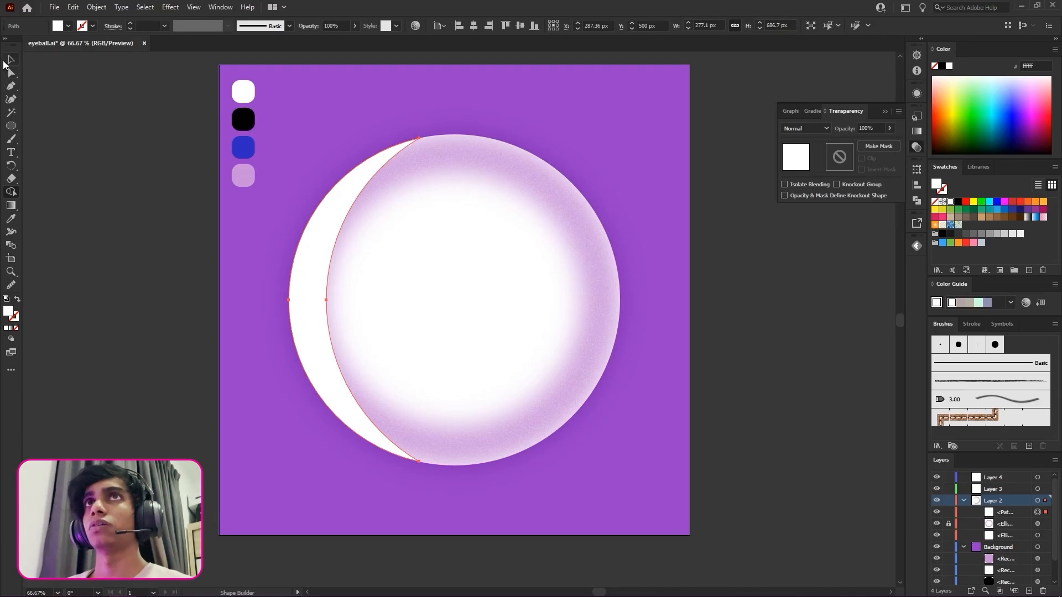
{"action": "left_click", "coordinate": [336, 88]}
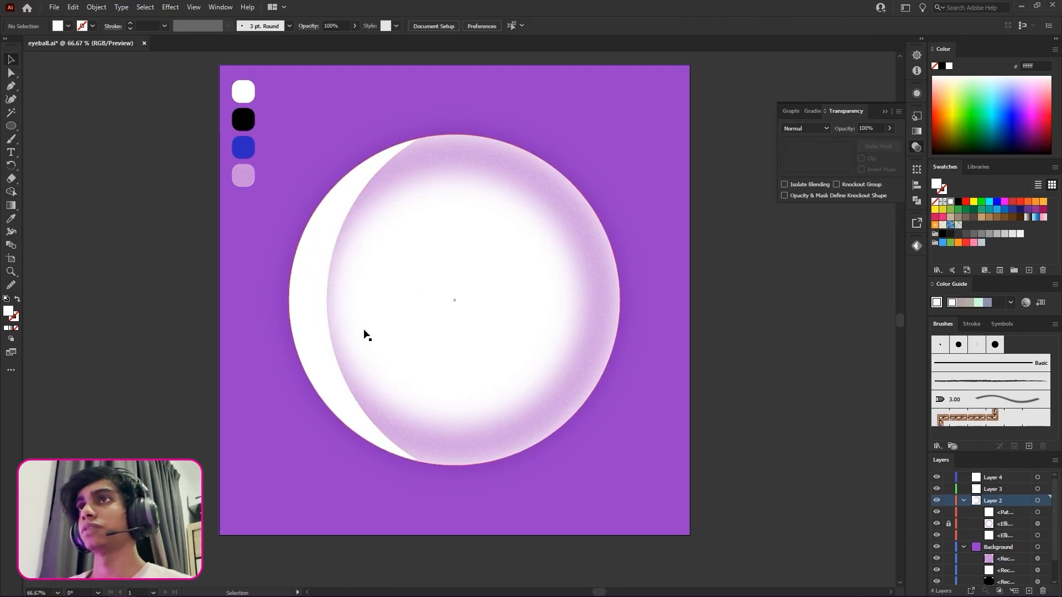
Step: Fill the white crescent with the blue sampled by Eyedropper from the palette on the artboard
{"action": "left_click", "coordinate": [322, 243]}
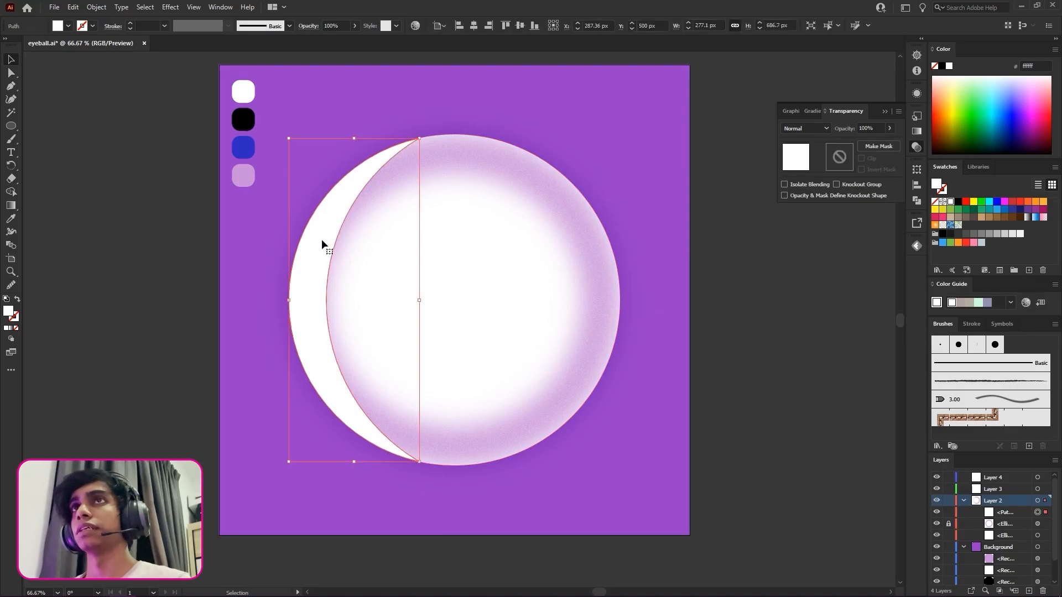
{"action": "key", "text": "i"}
{"action": "left_click", "coordinate": [240, 149]}
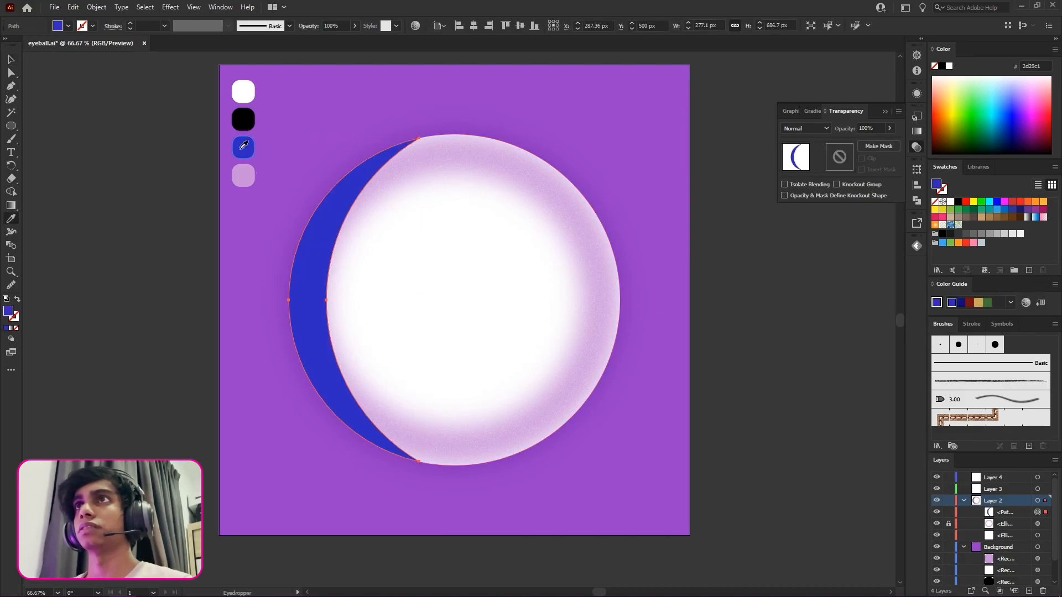
Step: Apply a Diffuse Glow effect to the blue crescent with Graininess 10, Glow Amount 0 and Clear Amount 7
{"action": "left_click", "coordinate": [8, 62]}
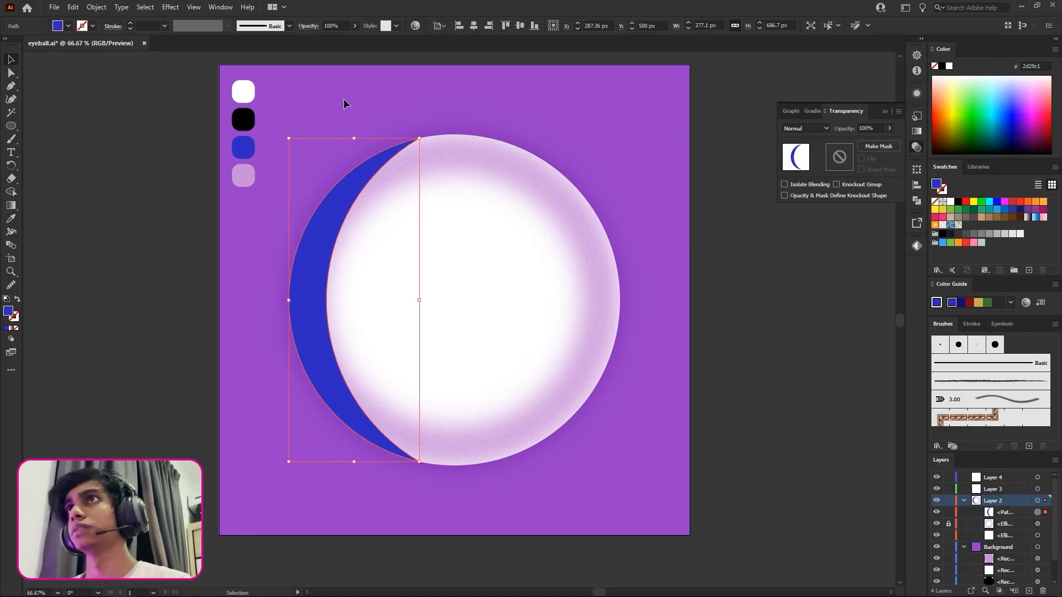
{"action": "key", "text": "ctrl+shift+a"}
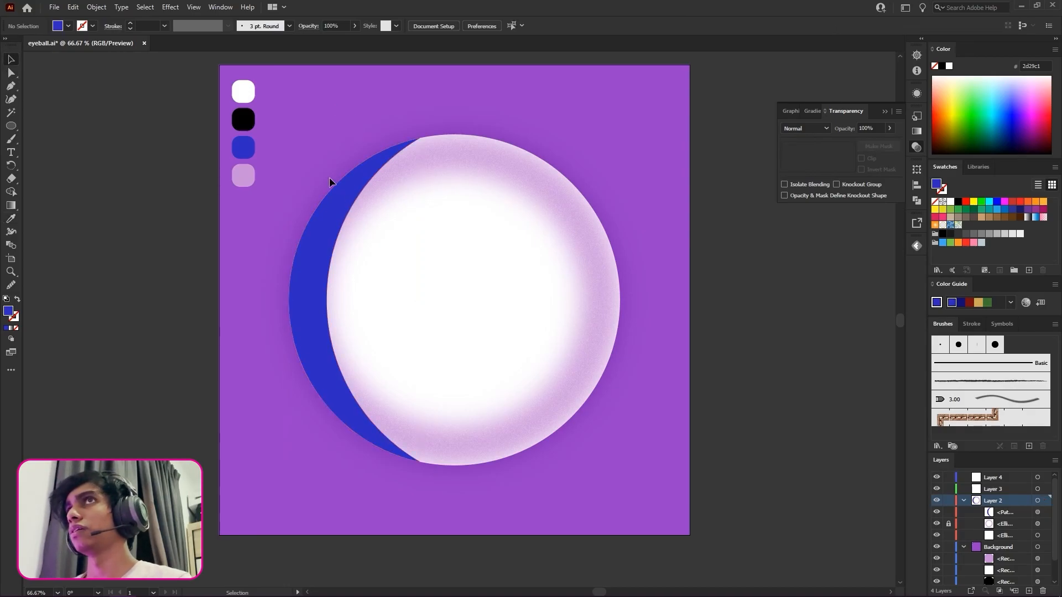
{"action": "left_click", "coordinate": [364, 183]}
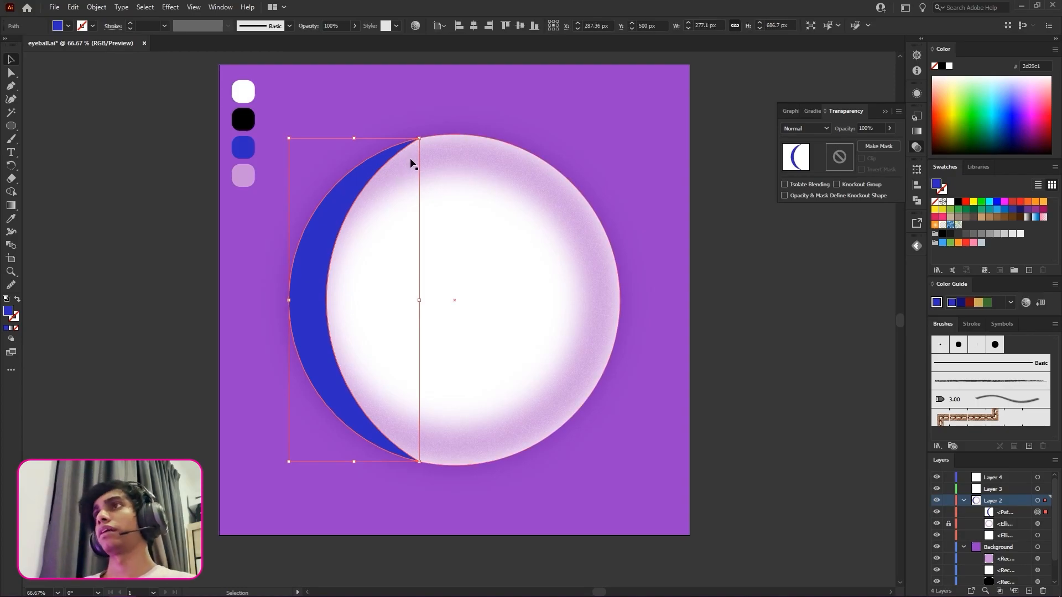
{"action": "left_click", "coordinate": [172, 8]}
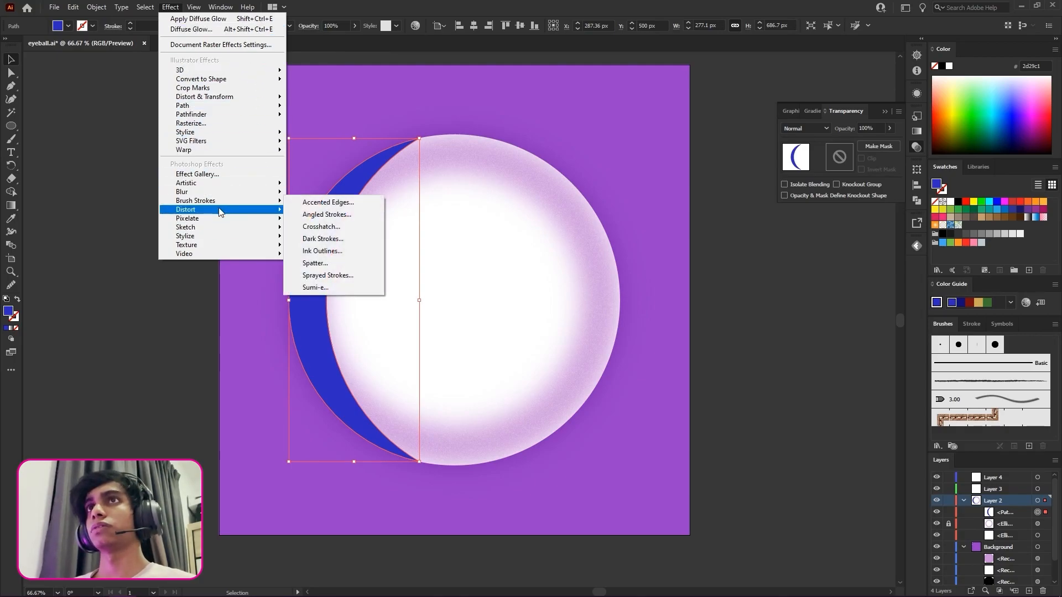
{"action": "mouse_move", "coordinate": [248, 210]}
{"action": "left_click", "coordinate": [330, 212]}
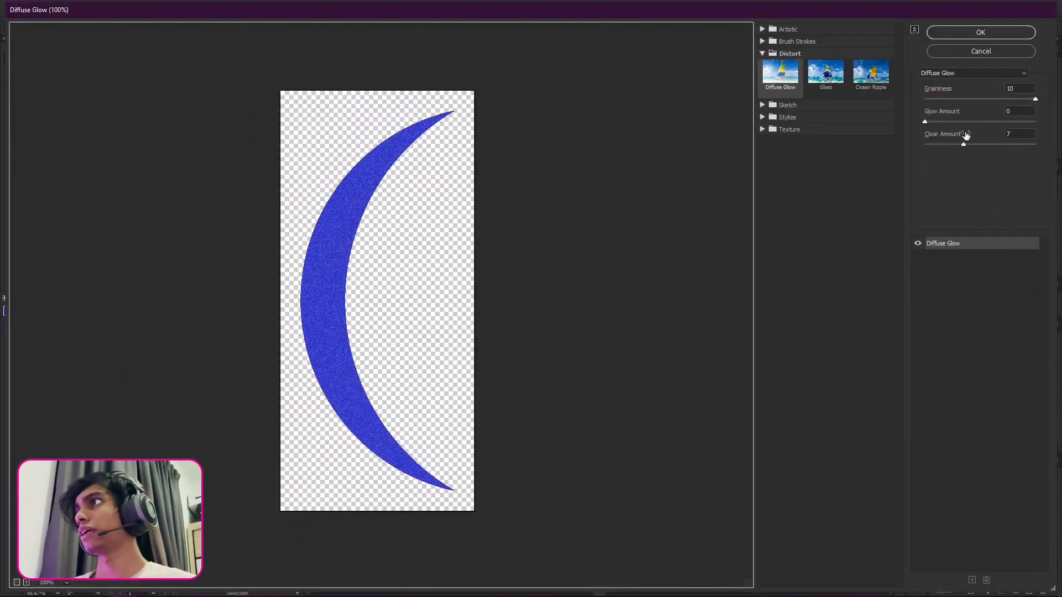
{"action": "left_click", "coordinate": [980, 33]}
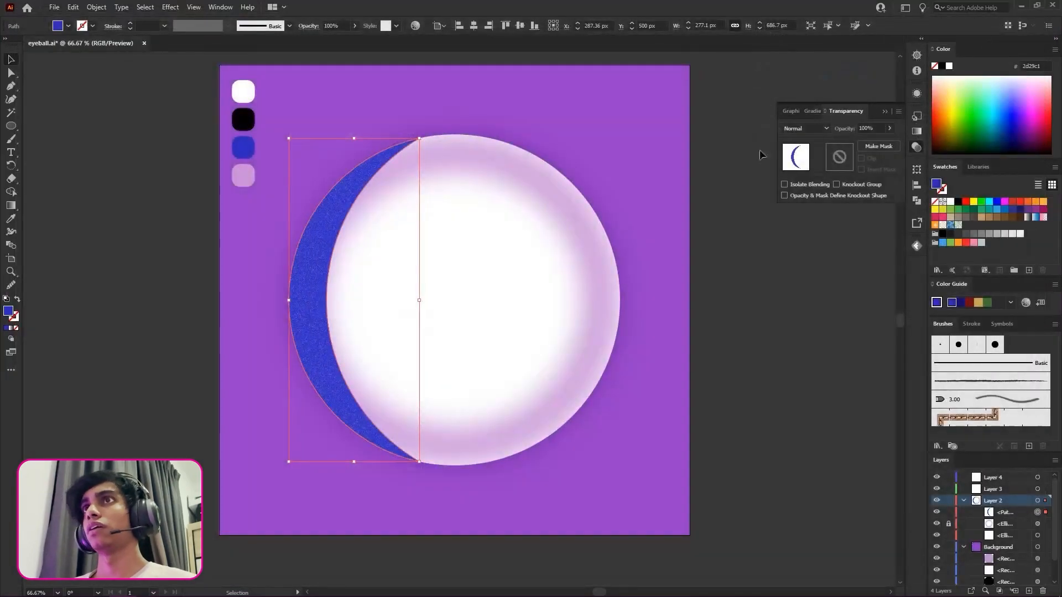
{"action": "left_click", "coordinate": [291, 234]}
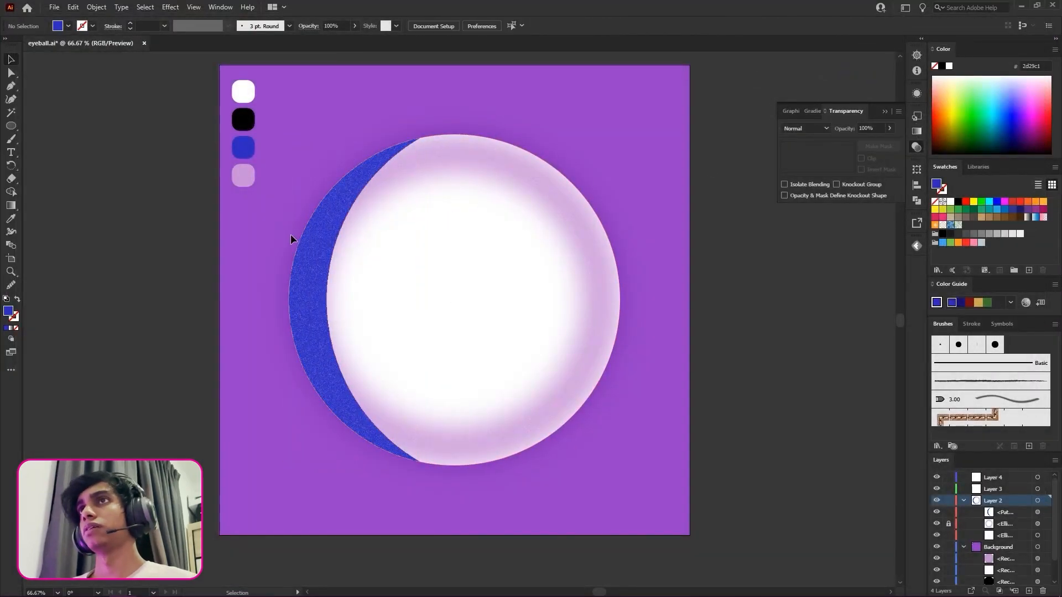
Step: Apply a Gaussian Blur with a 30-pixel radius to the grainy blue crescent
{"action": "left_click", "coordinate": [355, 197]}
{"action": "left_click", "coordinate": [194, 6]}
{"action": "left_click", "coordinate": [169, 7]}
{"action": "left_click", "coordinate": [167, 6]}
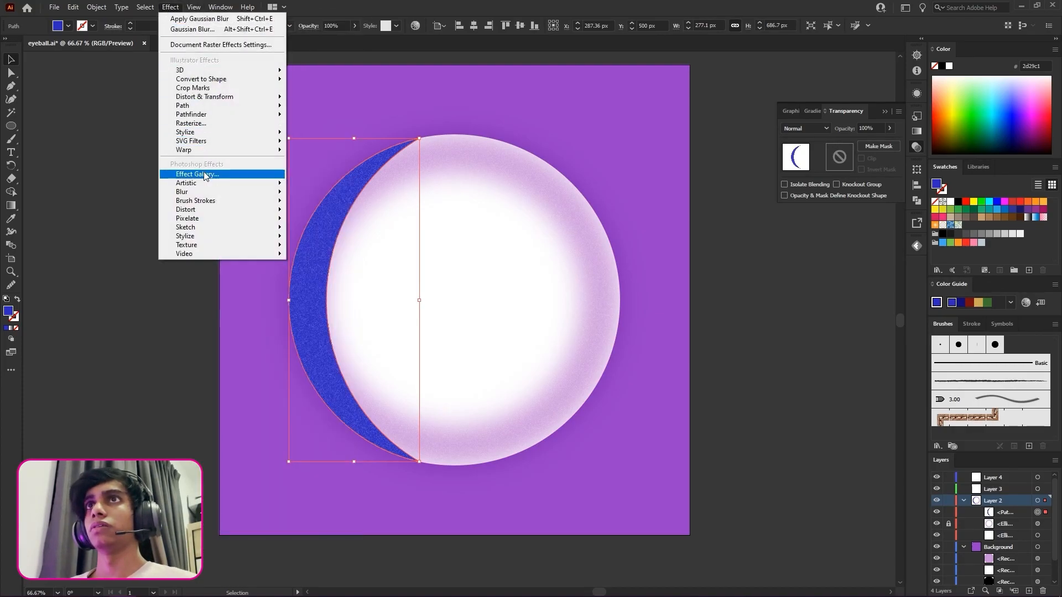
{"action": "mouse_move", "coordinate": [207, 197]}
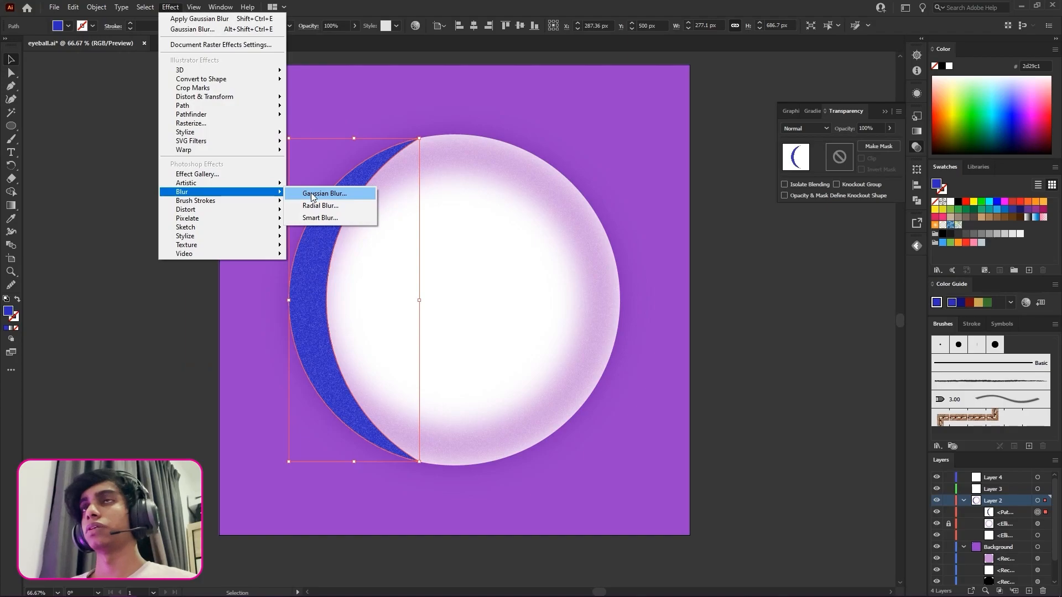
{"action": "left_click", "coordinate": [313, 194]}
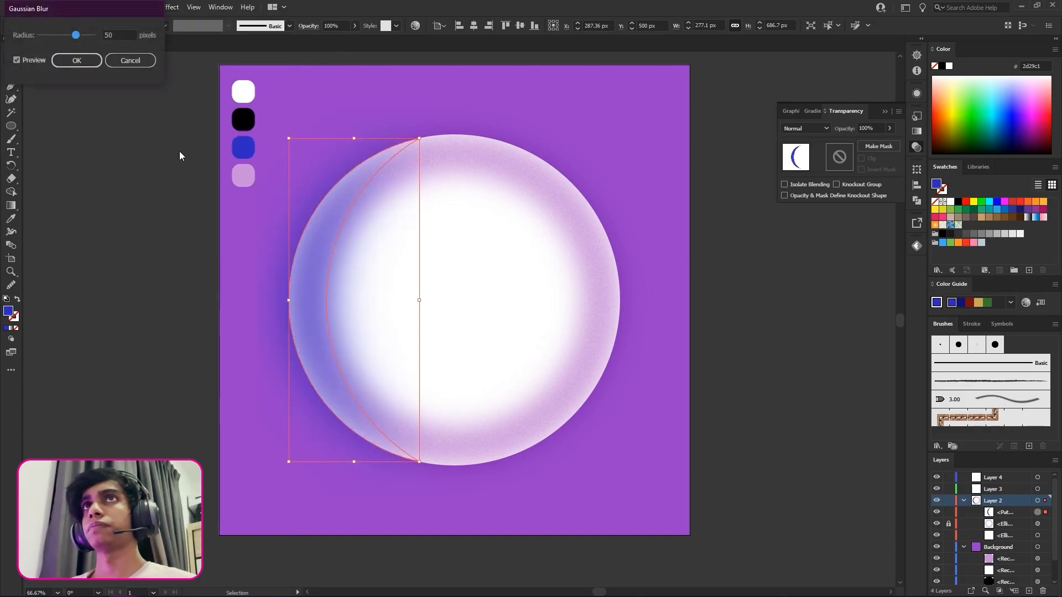
{"action": "left_click_drag", "start_coordinate": [71, 34], "coordinate": [74, 37]}
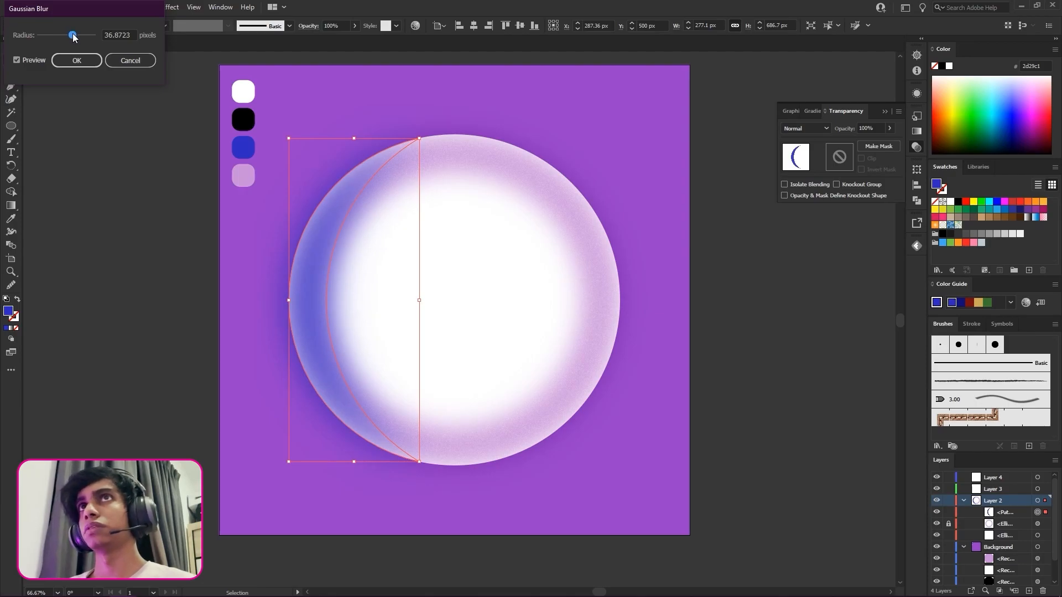
{"action": "type", "text": "30"}
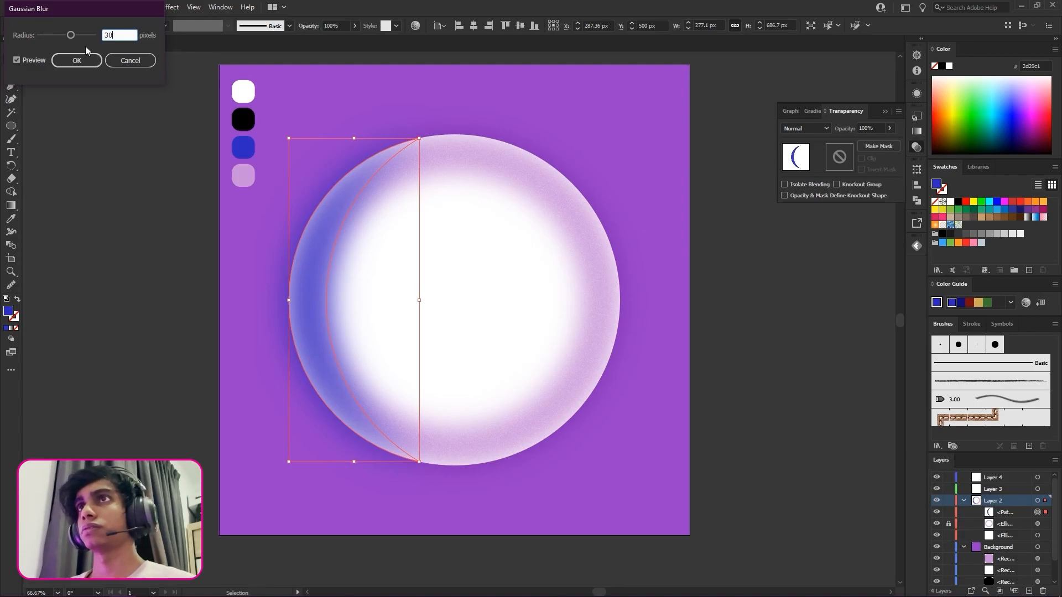
{"action": "left_click", "coordinate": [33, 58]}
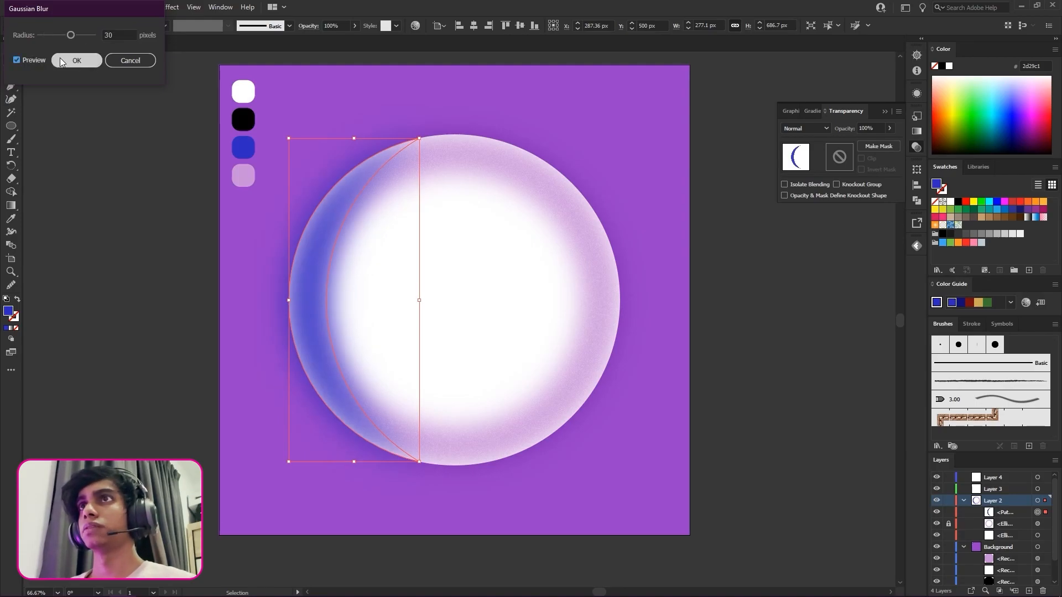
{"action": "left_click", "coordinate": [77, 60]}
{"action": "left_click", "coordinate": [625, 165]}
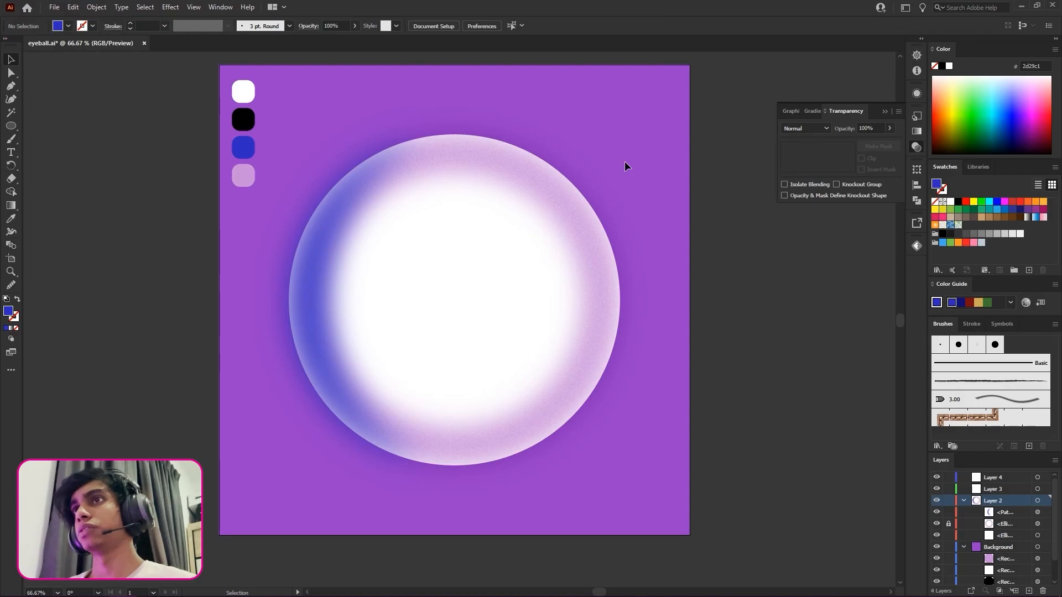
Step: Add a second Diffuse Glow on top of the blurred crescent with Graininess 10, Glow Amount 0 and Clear Amount 7
{"action": "left_click", "coordinate": [292, 240]}
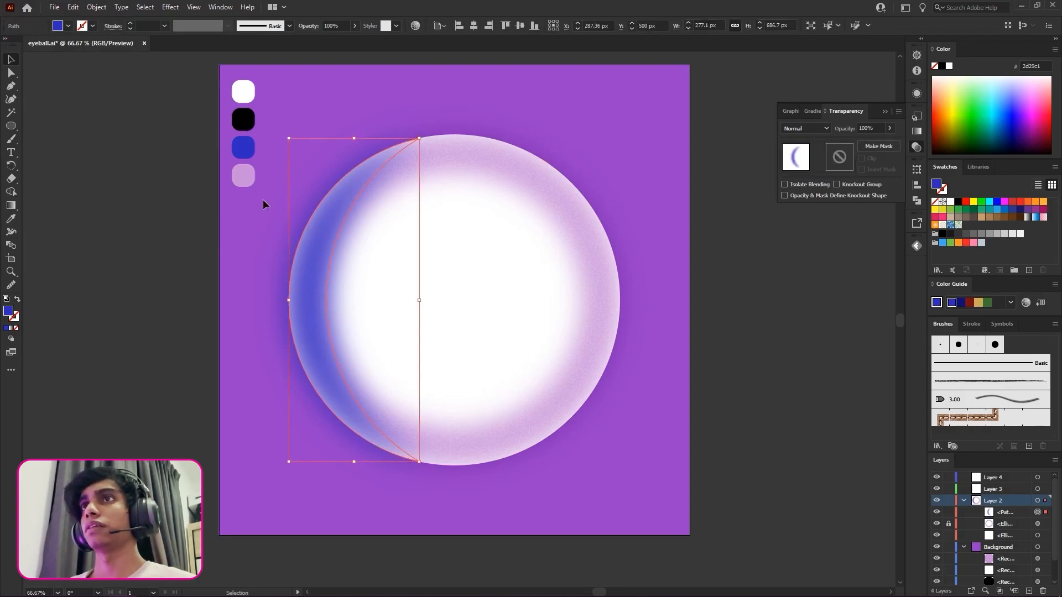
{"action": "left_click", "coordinate": [165, 7]}
{"action": "mouse_move", "coordinate": [205, 192]}
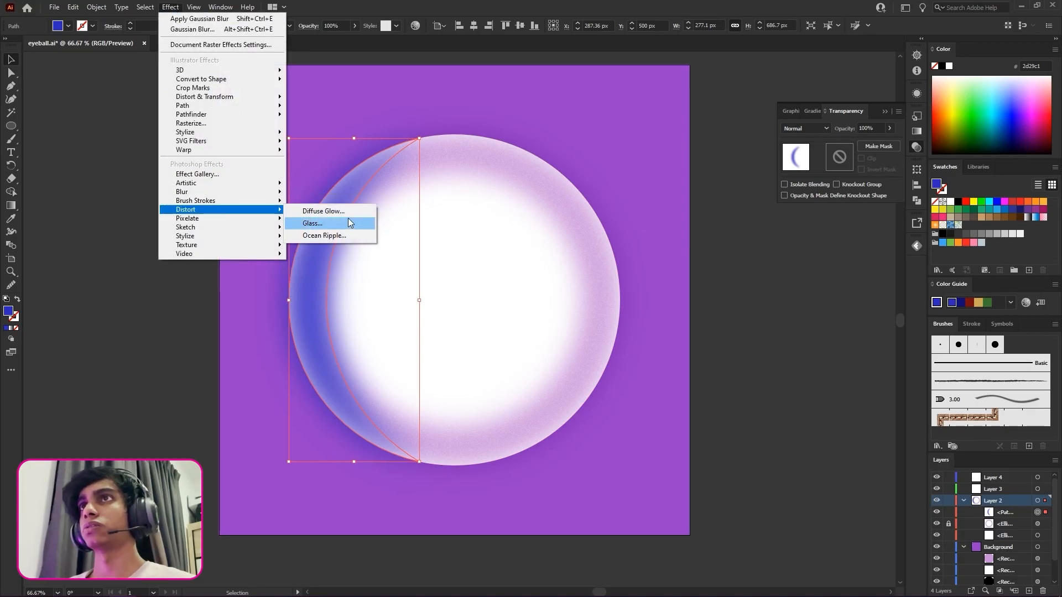
{"action": "left_click", "coordinate": [347, 214]}
{"action": "left_click", "coordinate": [577, 325]}
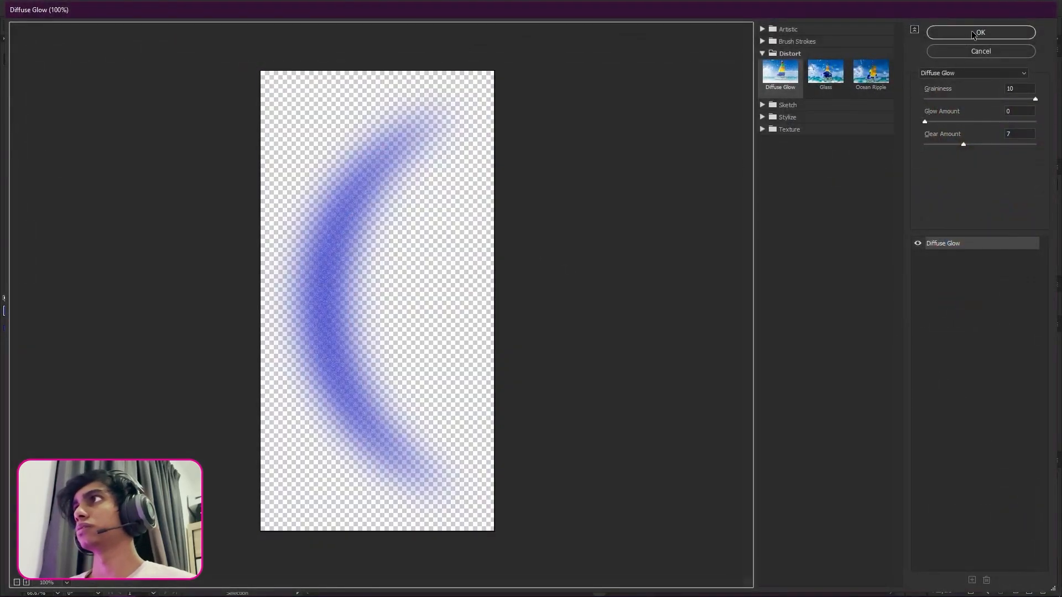
{"action": "left_click", "coordinate": [979, 33]}
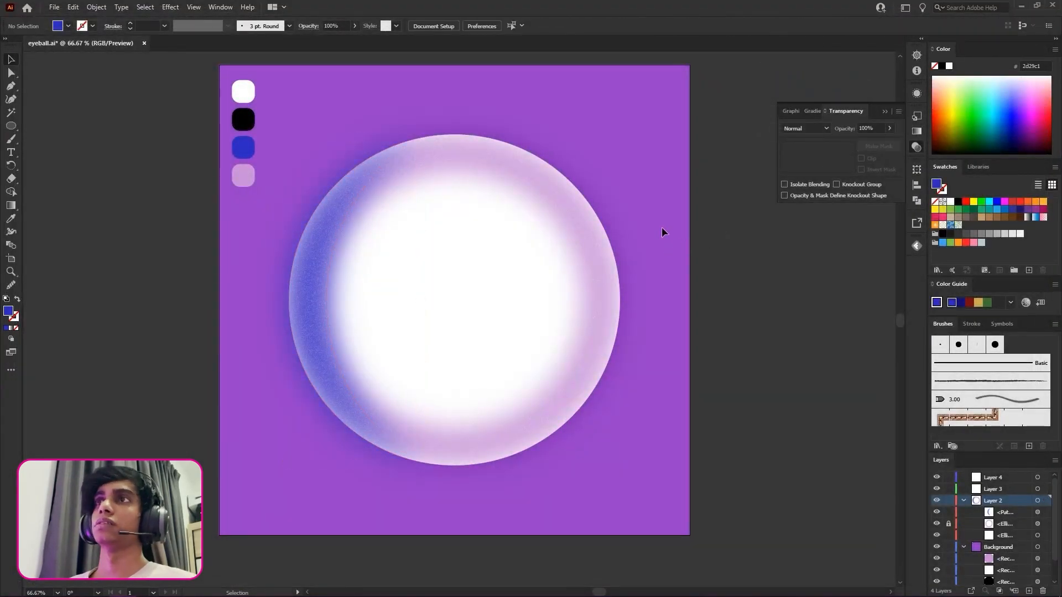
Step: Try the Multiply blend mode on the blue crescent and undo it
{"action": "left_click_drag", "start_coordinate": [675, 364], "coordinate": [636, 354]}
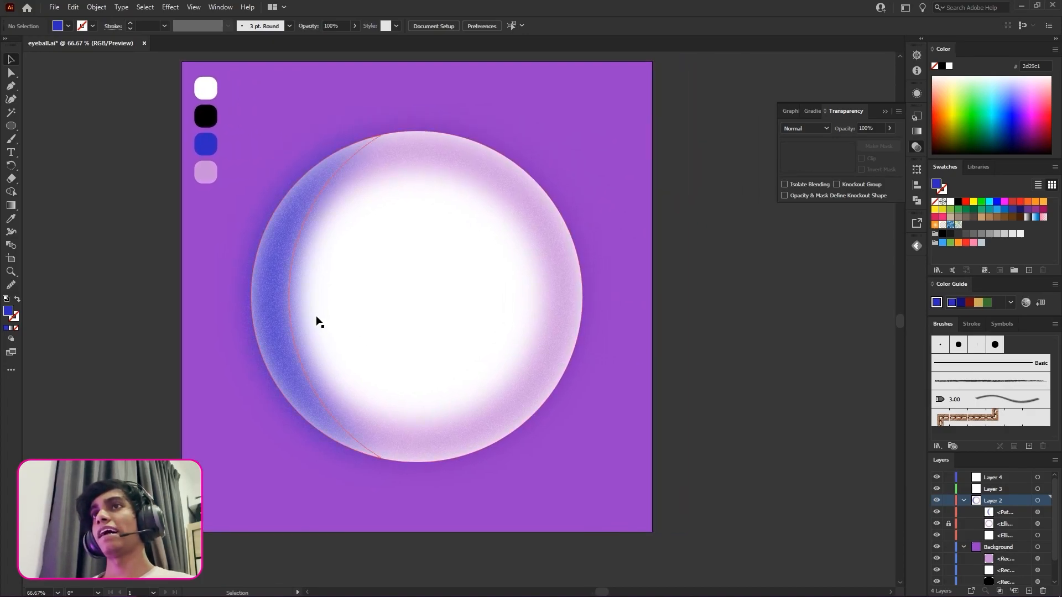
{"action": "left_click", "coordinate": [255, 285]}
{"action": "left_click", "coordinate": [826, 128]}
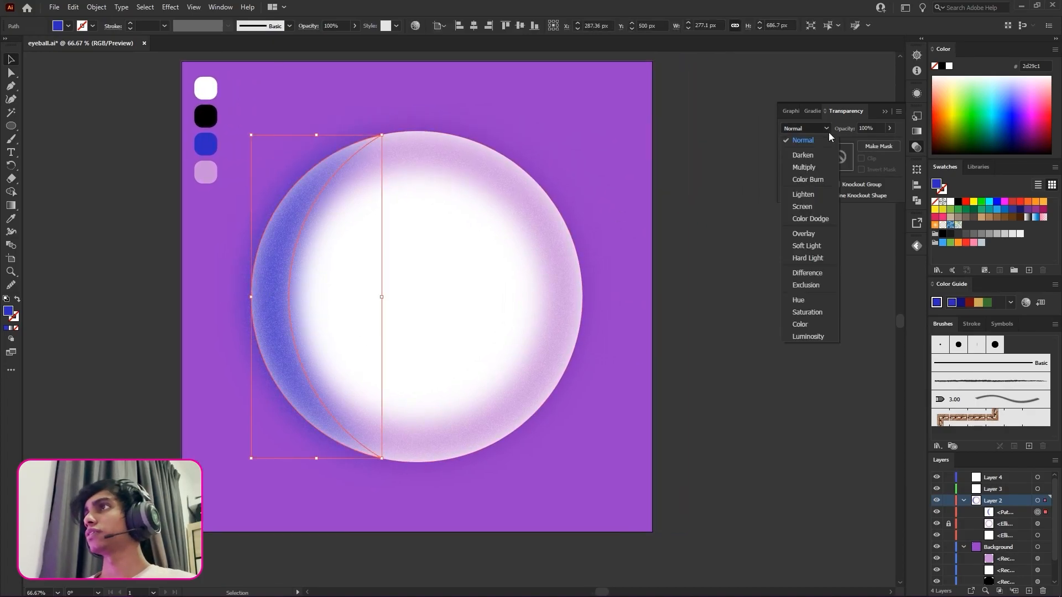
{"action": "left_click", "coordinate": [815, 166]}
{"action": "left_click", "coordinate": [677, 261]}
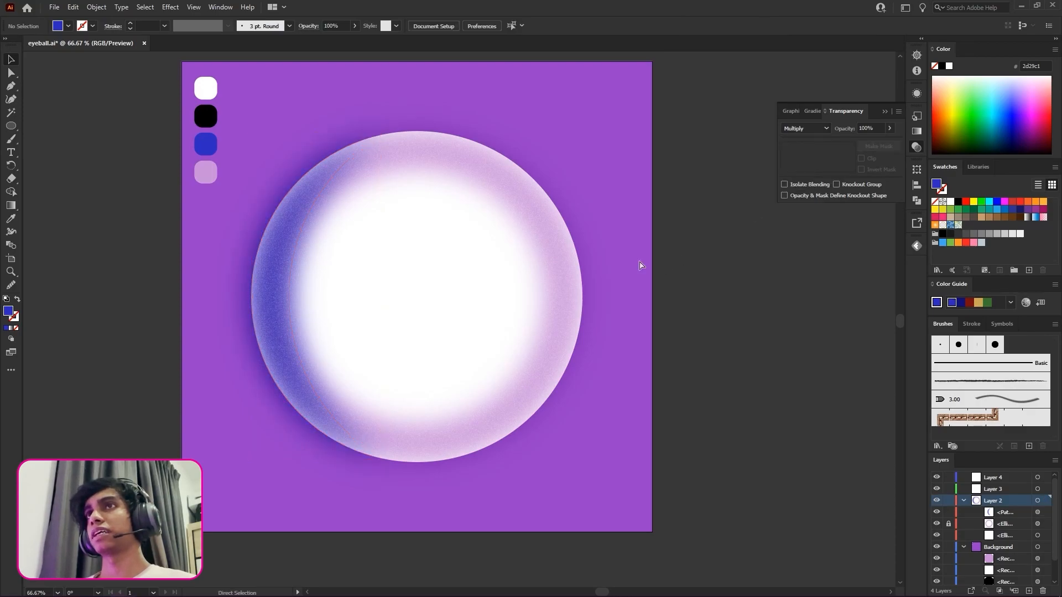
{"action": "left_click", "coordinate": [258, 230]}
{"action": "key", "text": "ctrl+z"}
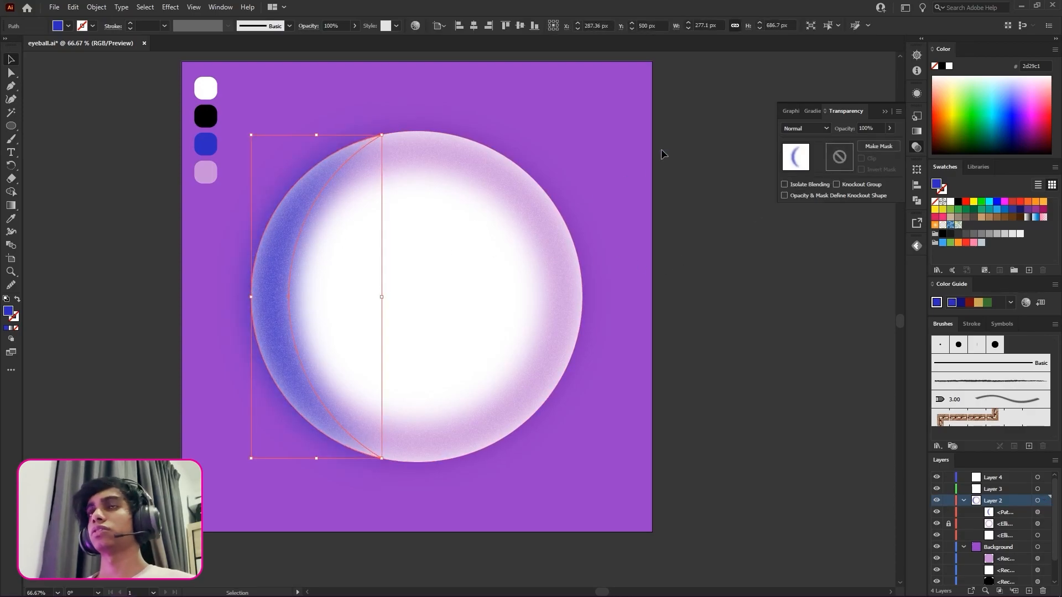
Step: Unlock the light purple shading ring's ellipse in Layer 2 and clear the selection
{"action": "left_click", "coordinate": [662, 148]}
{"action": "left_click_drag", "start_coordinate": [587, 168], "coordinate": [604, 161]}
{"action": "left_click", "coordinate": [566, 210]}
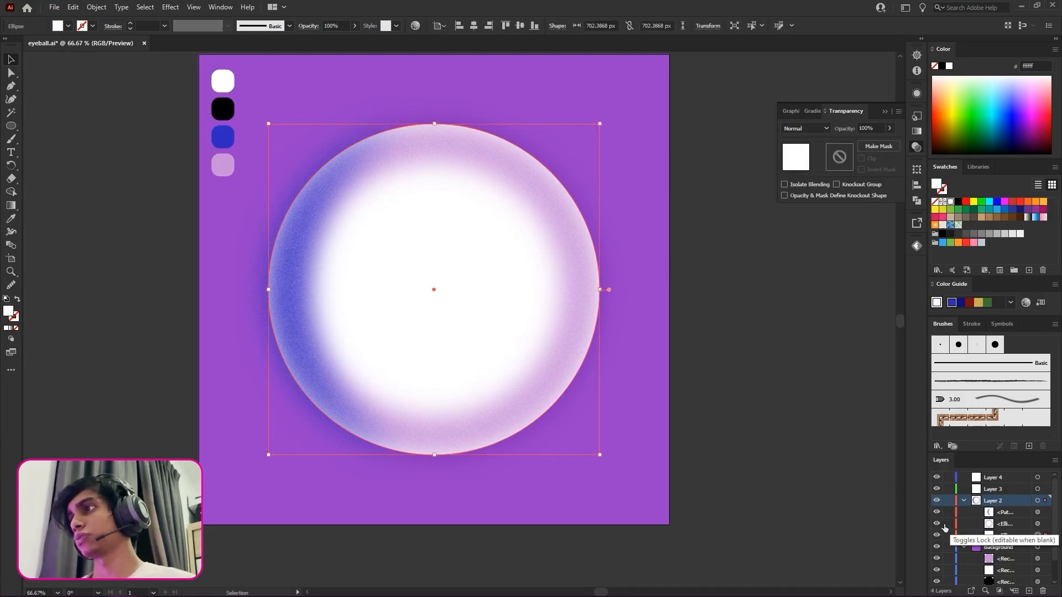
{"action": "left_click", "coordinate": [664, 309]}
{"action": "left_click_drag", "start_coordinate": [663, 309], "coordinate": [666, 313]}
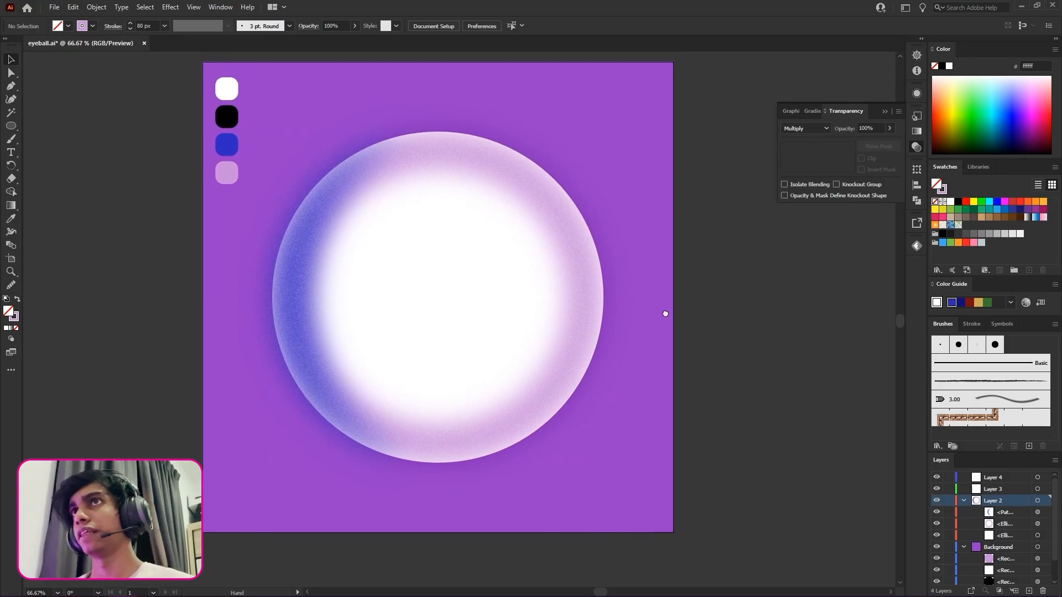
Step: Draw a circle about 291 px in diameter inside the eyeball and swap its stroke and fill for a solid light purple disc
{"action": "left_click", "coordinate": [12, 126]}
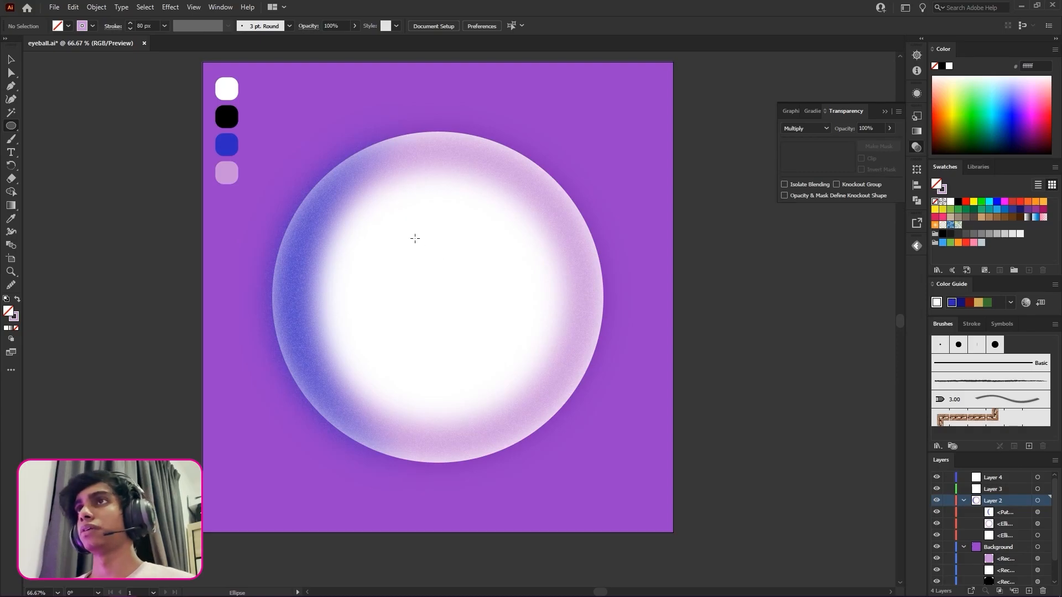
{"action": "left_click_drag", "start_coordinate": [403, 240], "coordinate": [532, 377]}
{"action": "left_click", "coordinate": [11, 59]}
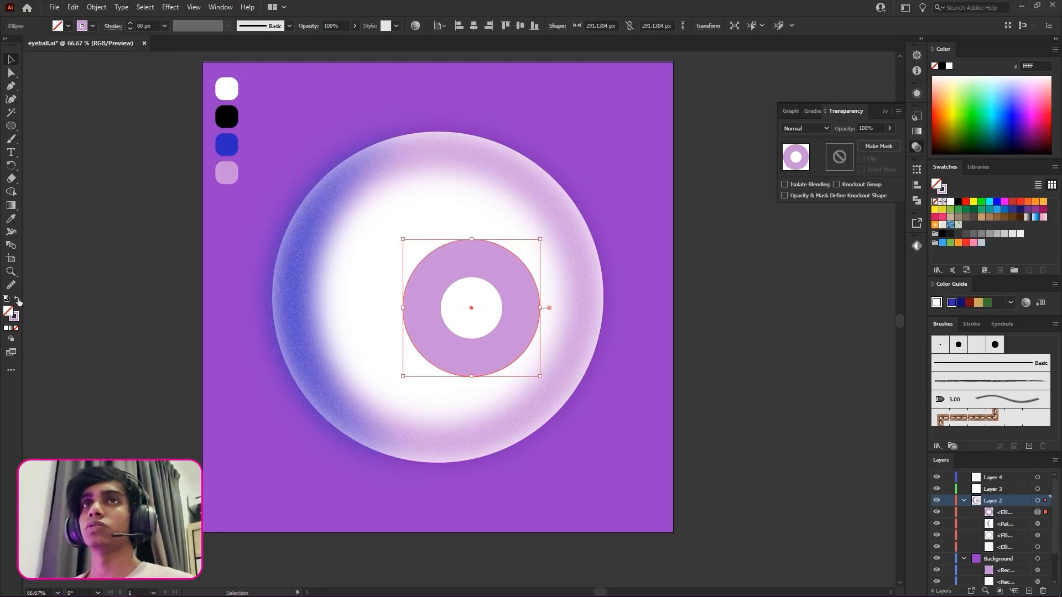
{"action": "left_click", "coordinate": [17, 300]}
{"action": "left_click", "coordinate": [781, 302]}
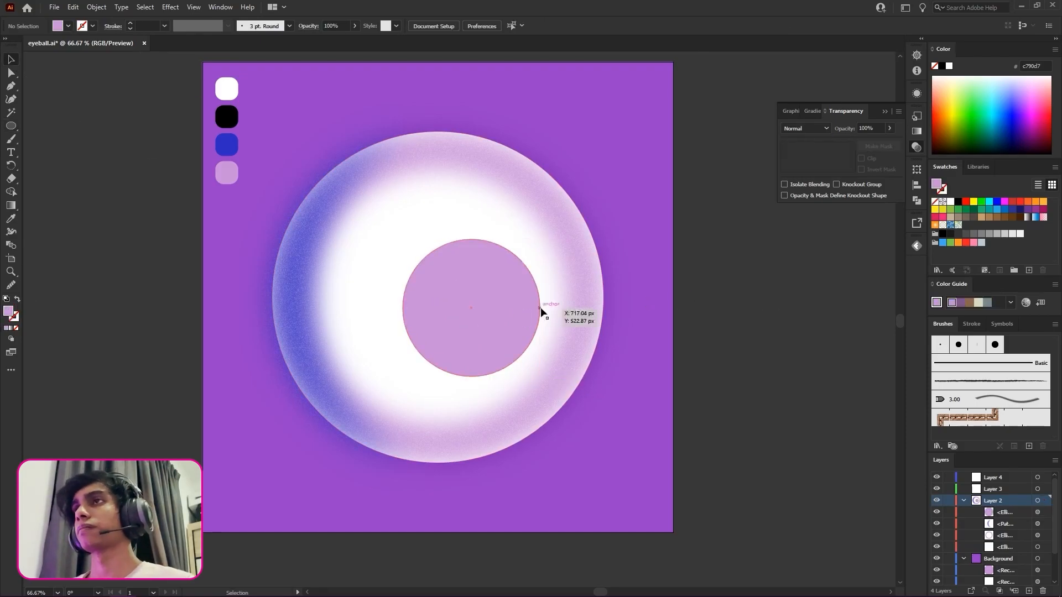
Step: Move the light purple disc to the eyeball's centre and fill it with the black sampled from the artboard palette
{"action": "left_click_drag", "start_coordinate": [500, 310], "coordinate": [466, 301]}
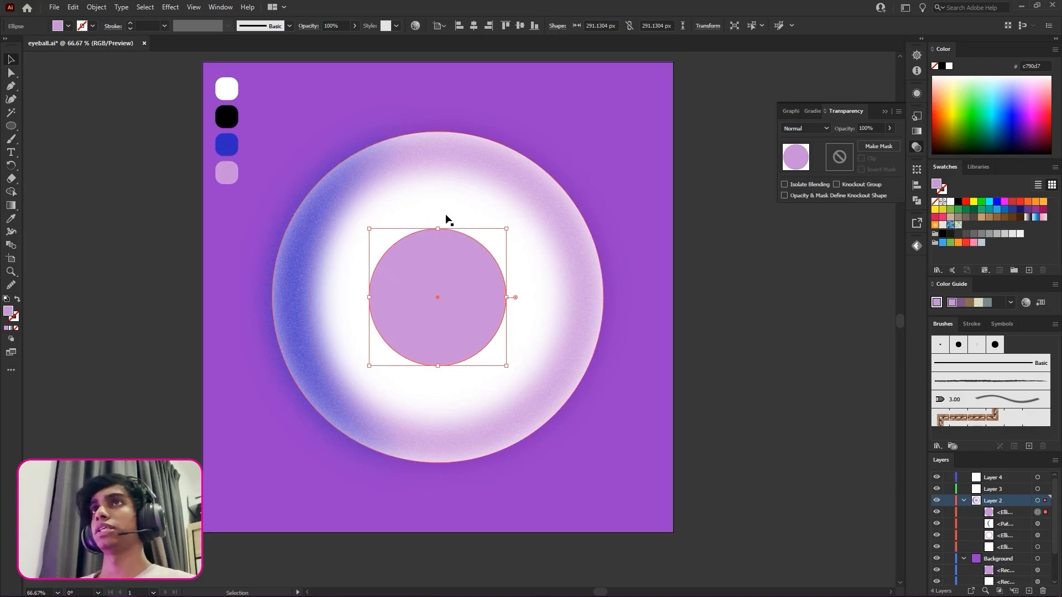
{"action": "key", "text": "i"}
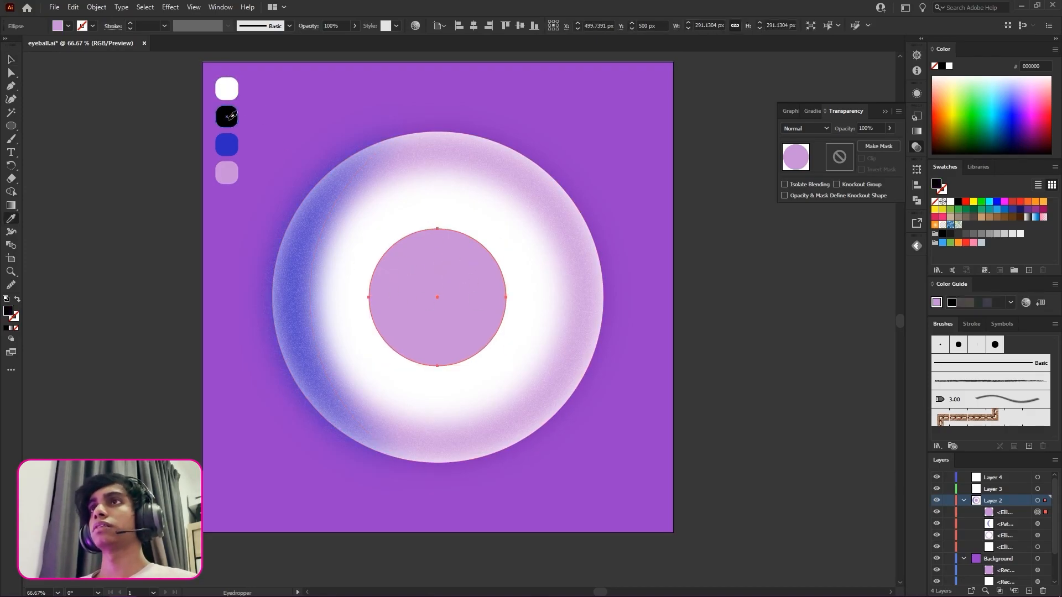
{"action": "left_click", "coordinate": [223, 118]}
{"action": "key", "text": "v"}
{"action": "left_click", "coordinate": [340, 171]}
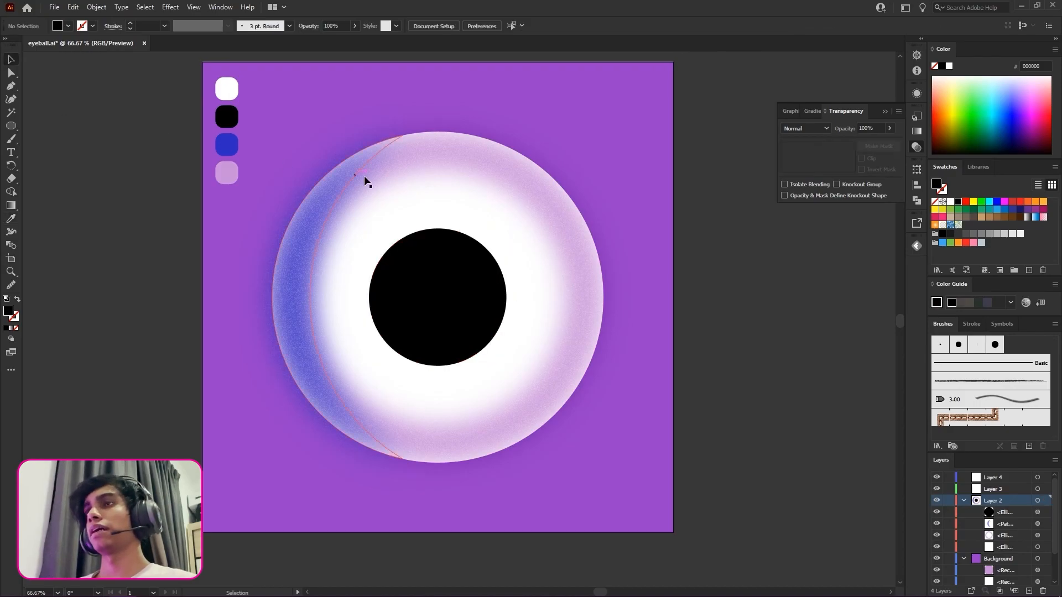
Step: Apply a Diffuse Glow effect to the black pupil with Graininess 10, Glow Amount 0 and Clear Amount 7
{"action": "left_click", "coordinate": [473, 296]}
{"action": "left_click", "coordinate": [194, 7]}
{"action": "left_click", "coordinate": [194, 7]}
{"action": "left_click", "coordinate": [170, 6]}
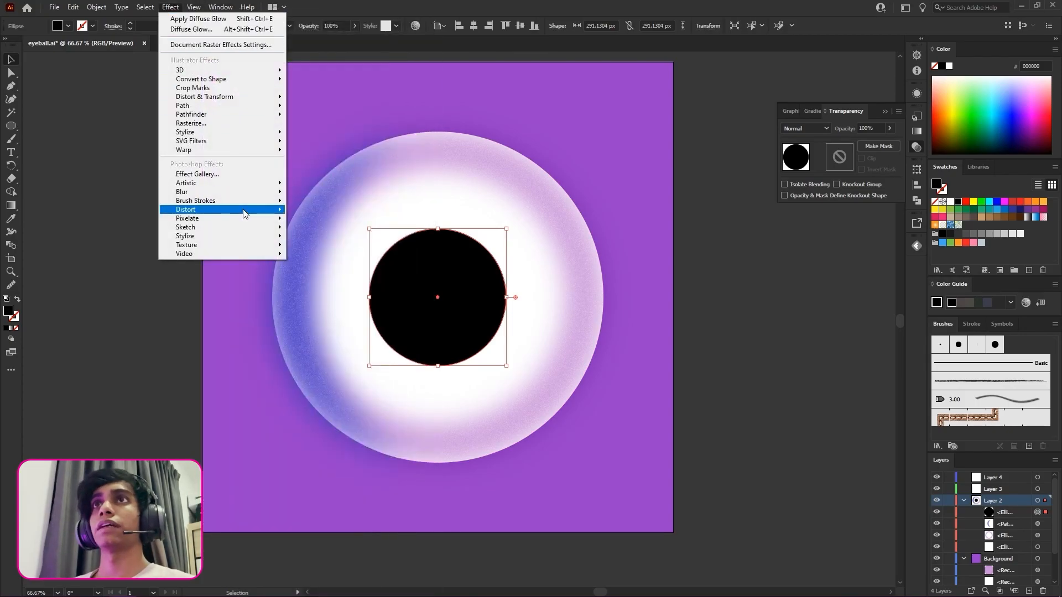
{"action": "mouse_move", "coordinate": [224, 211]}
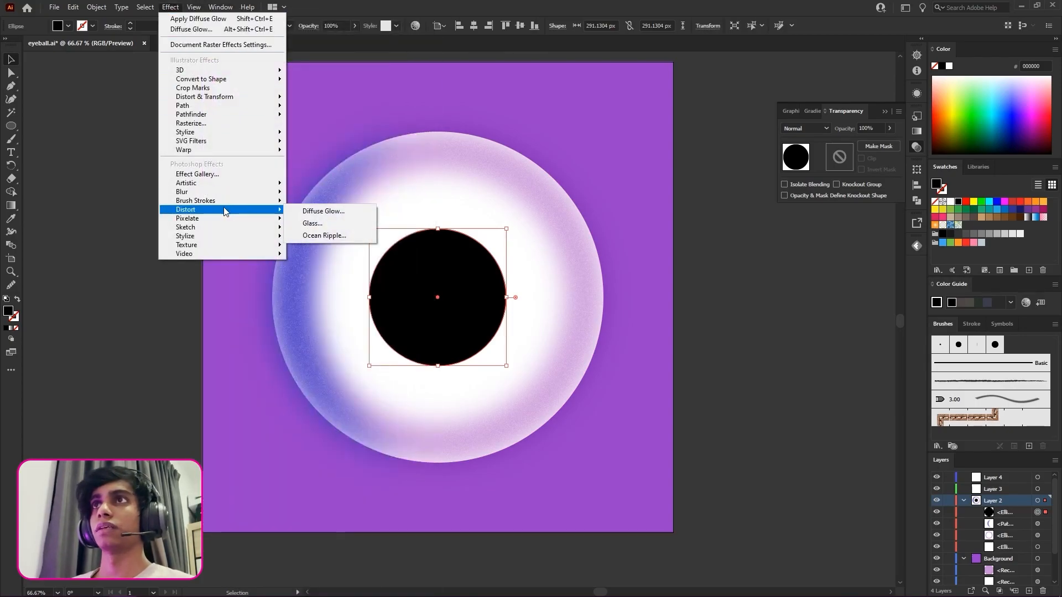
{"action": "left_click", "coordinate": [309, 211]}
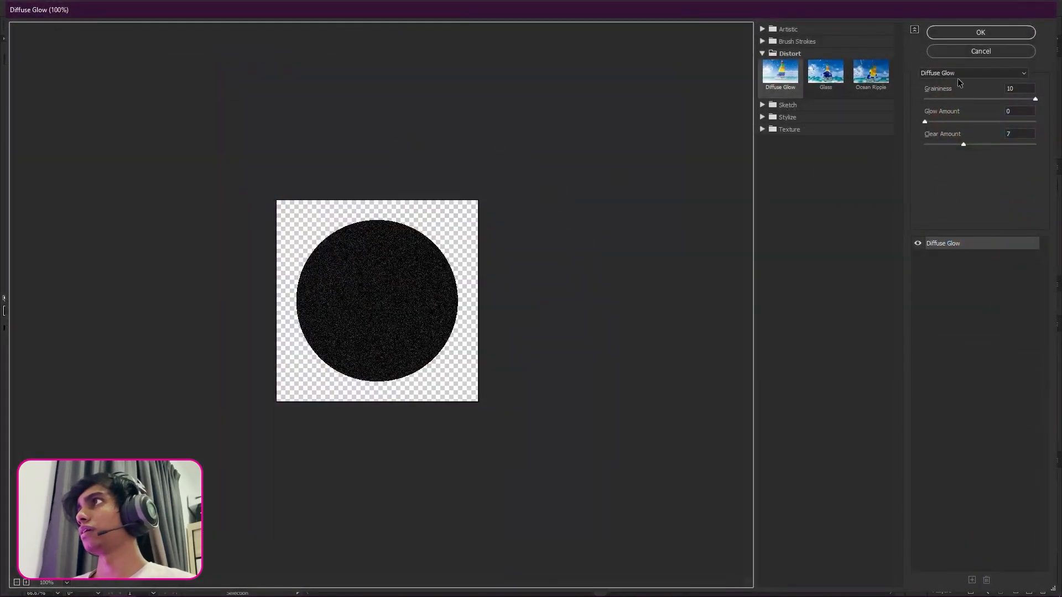
{"action": "left_click", "coordinate": [980, 33]}
{"action": "left_click", "coordinate": [745, 227]}
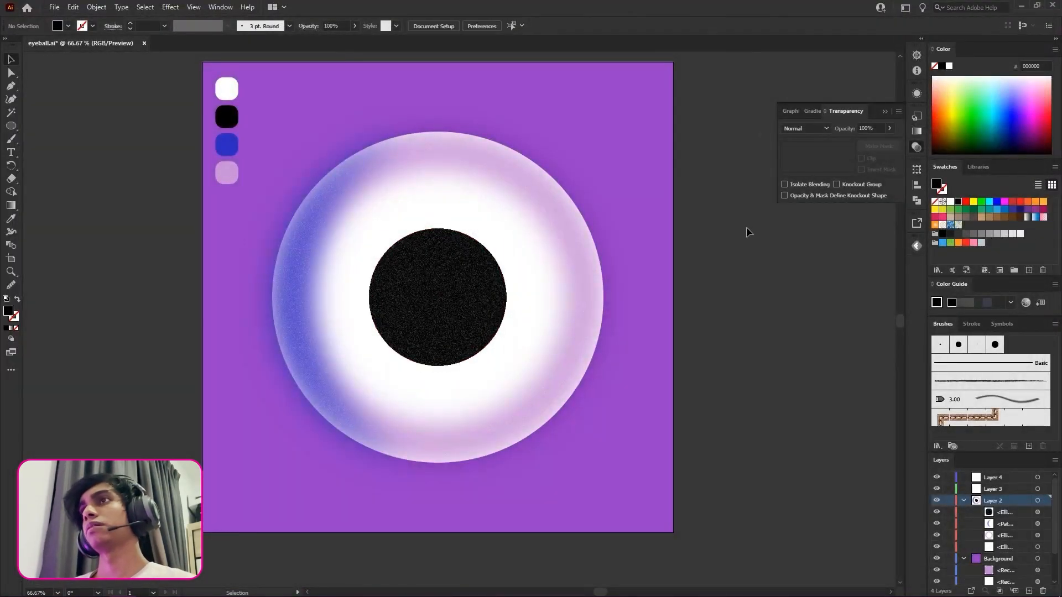
Step: Lower the blue crescent shadow's opacity to 74% and clear the selection
{"action": "left_click", "coordinate": [300, 200]}
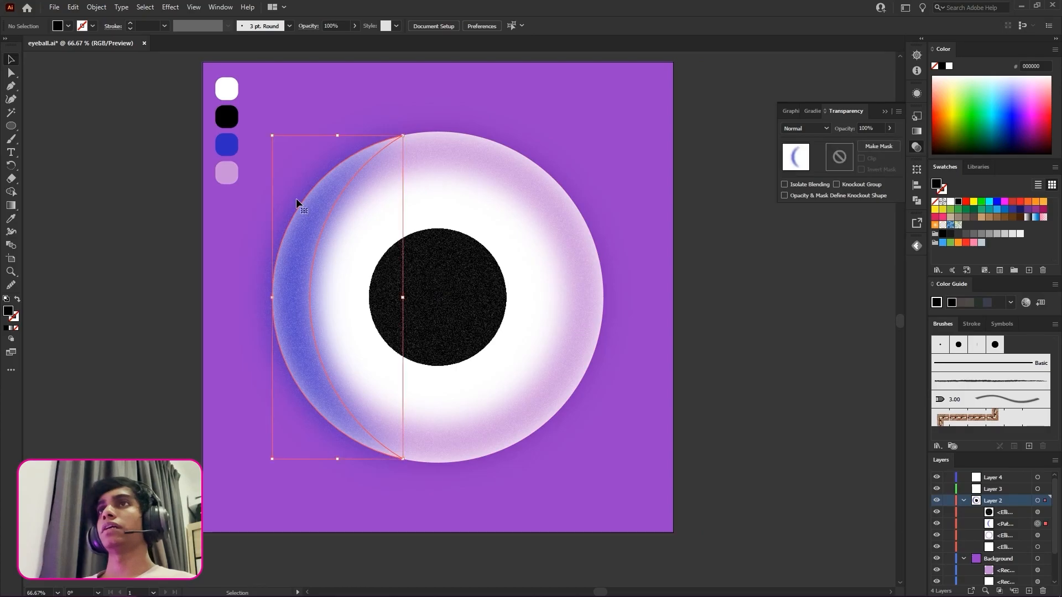
{"action": "left_click", "coordinate": [890, 128]}
{"action": "left_click_drag", "start_coordinate": [889, 144], "coordinate": [877, 145]}
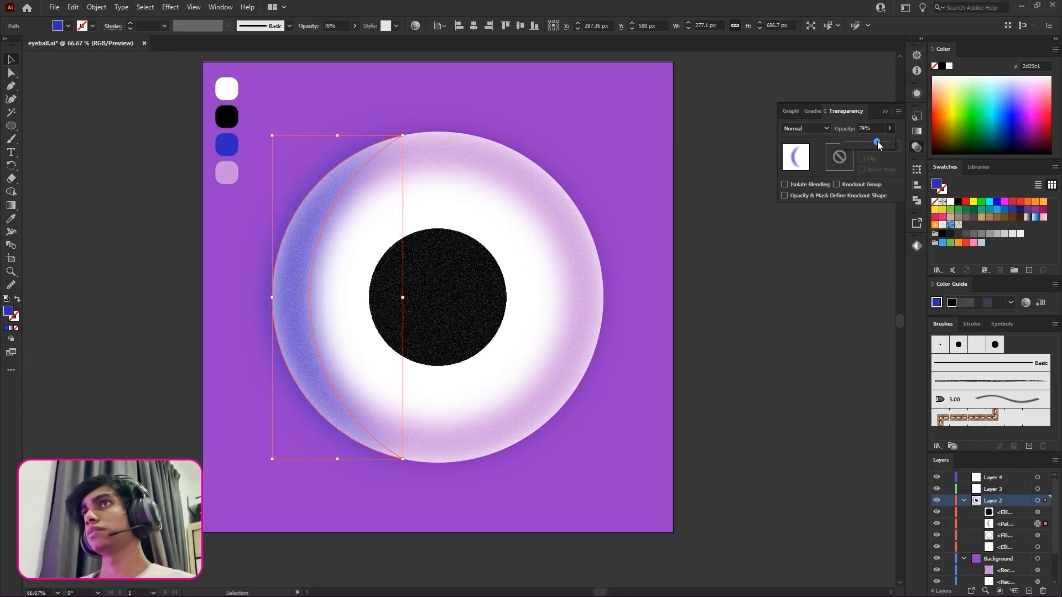
{"action": "left_click", "coordinate": [771, 276]}
Step: Select the four palette swatches beside the eyeball and delete them from the artboard
{"action": "left_click_drag", "start_coordinate": [729, 261], "coordinate": [676, 251]}
{"action": "left_click", "coordinate": [885, 112]}
{"action": "left_click_drag", "start_coordinate": [247, 81], "coordinate": [202, 178]}
{"action": "key", "text": "ctrl+z"}
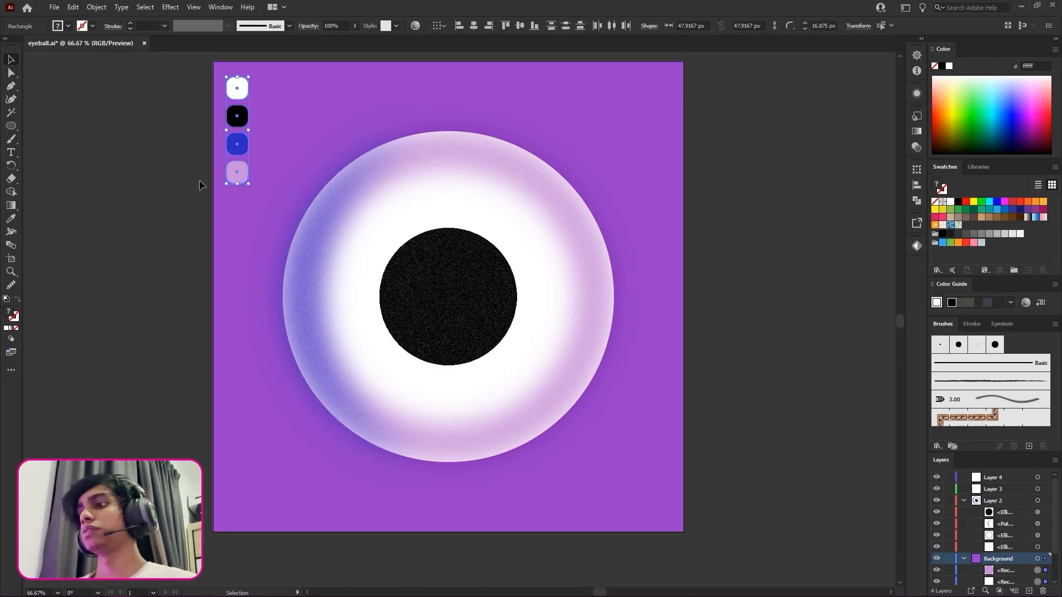
{"action": "key", "text": "Delete"}
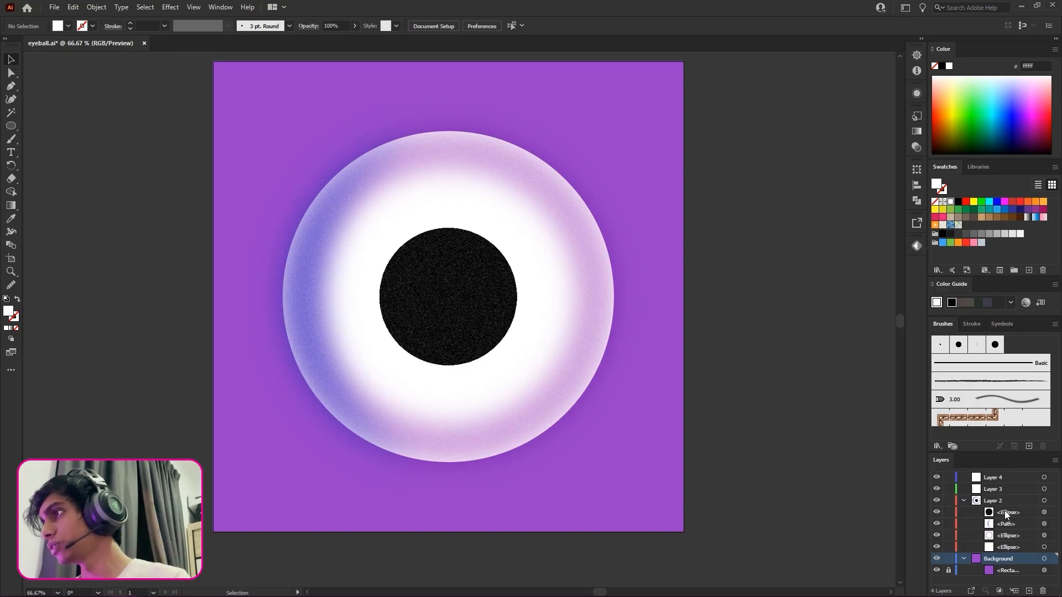
Step: Rename the empty Layer 4 as Iris
{"action": "double_click", "coordinate": [992, 476]}
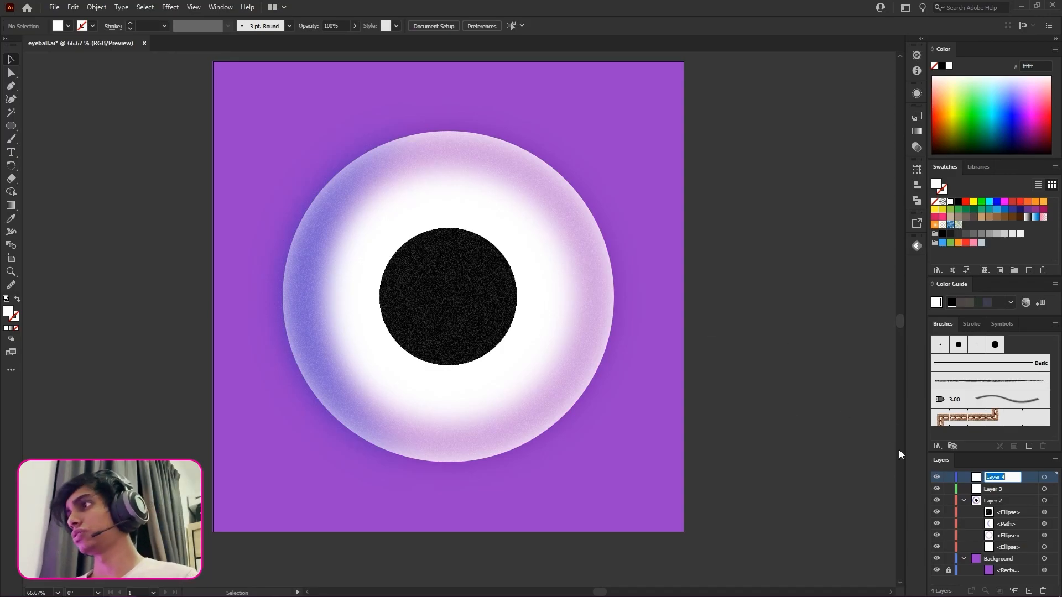
{"action": "type", "text": "I"}
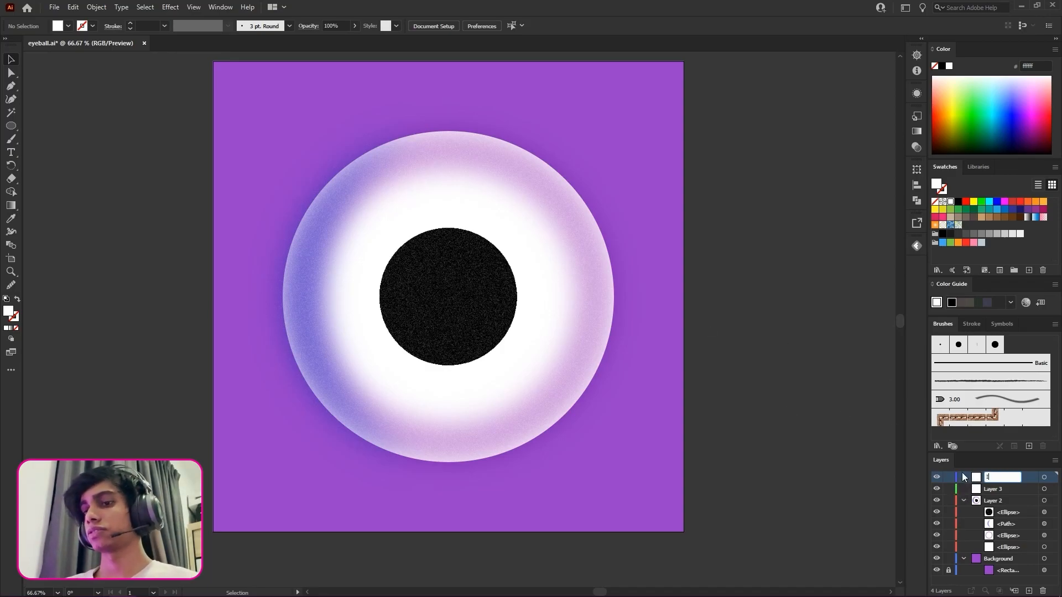
{"action": "type", "text": "ris"}
{"action": "key", "text": "Return"}
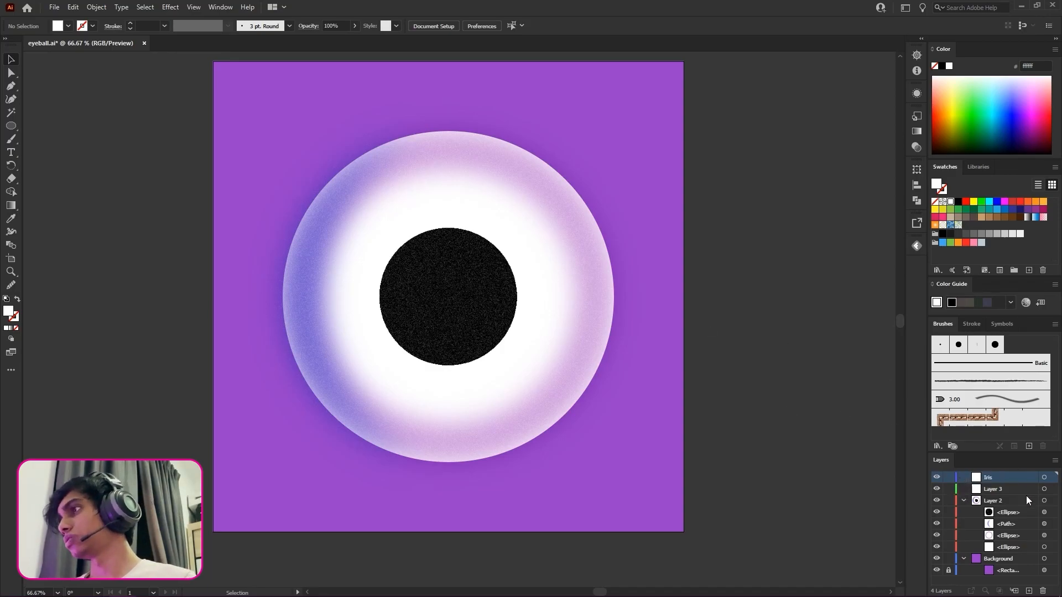
Step: Move the black pupil ellipse from Layer 2 into the Iris layer and delete the empty Layer 3
{"action": "left_click_drag", "start_coordinate": [1007, 515], "coordinate": [994, 478]}
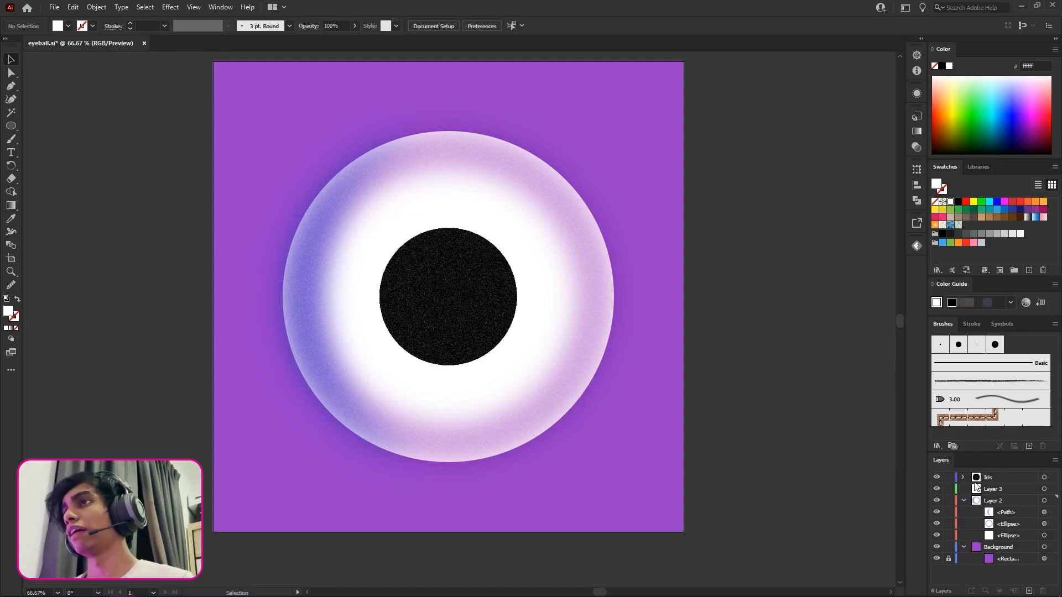
{"action": "left_click", "coordinate": [1009, 493]}
{"action": "left_click", "coordinate": [1044, 592]}
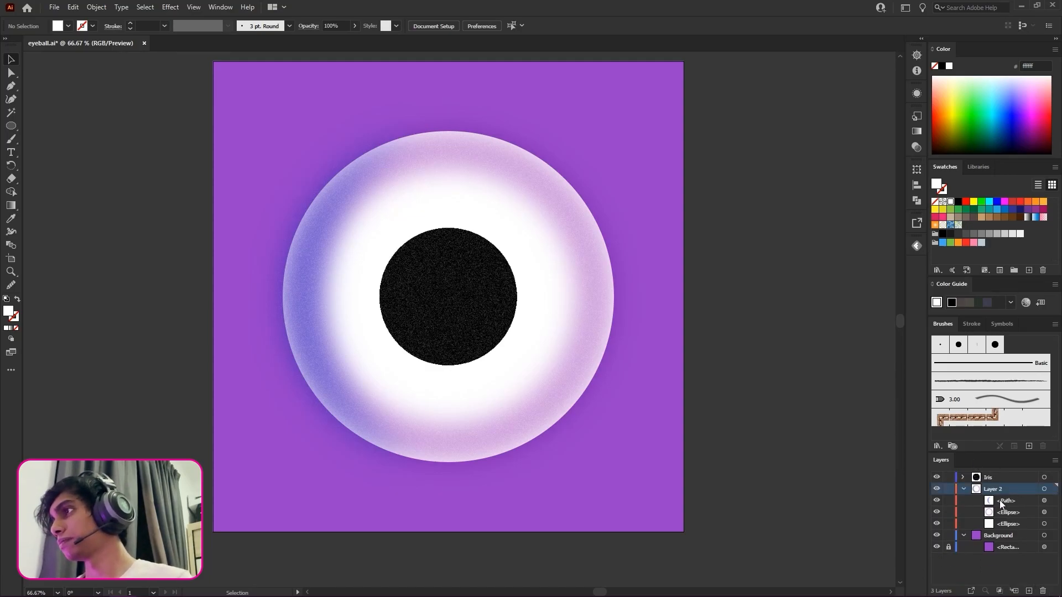
Step: Check the crescent path and both ellipses in Layer 2 by toggling their visibility
{"action": "left_click", "coordinate": [1000, 500]}
{"action": "left_click", "coordinate": [937, 498]}
{"action": "left_click", "coordinate": [936, 501]}
{"action": "left_click", "coordinate": [937, 513]}
{"action": "left_click", "coordinate": [937, 523]}
{"action": "left_click", "coordinate": [937, 523]}
{"action": "left_click", "coordinate": [936, 512]}
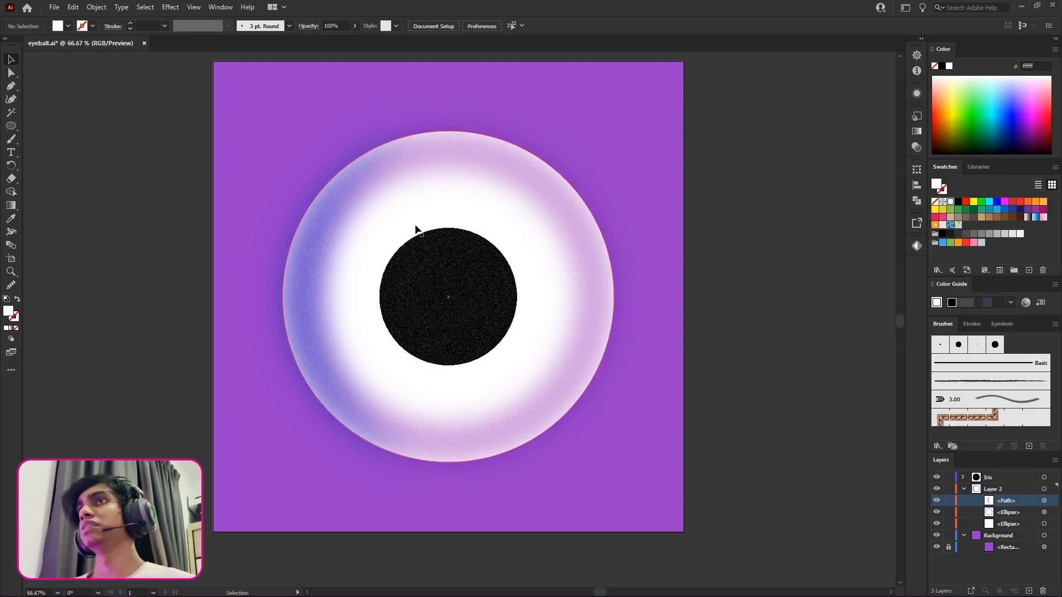
Step: Collapse Layer 2 and the Background layer, and rename Layer 2 as Eyeball
{"action": "left_click", "coordinate": [963, 488]}
{"action": "left_click", "coordinate": [964, 500]}
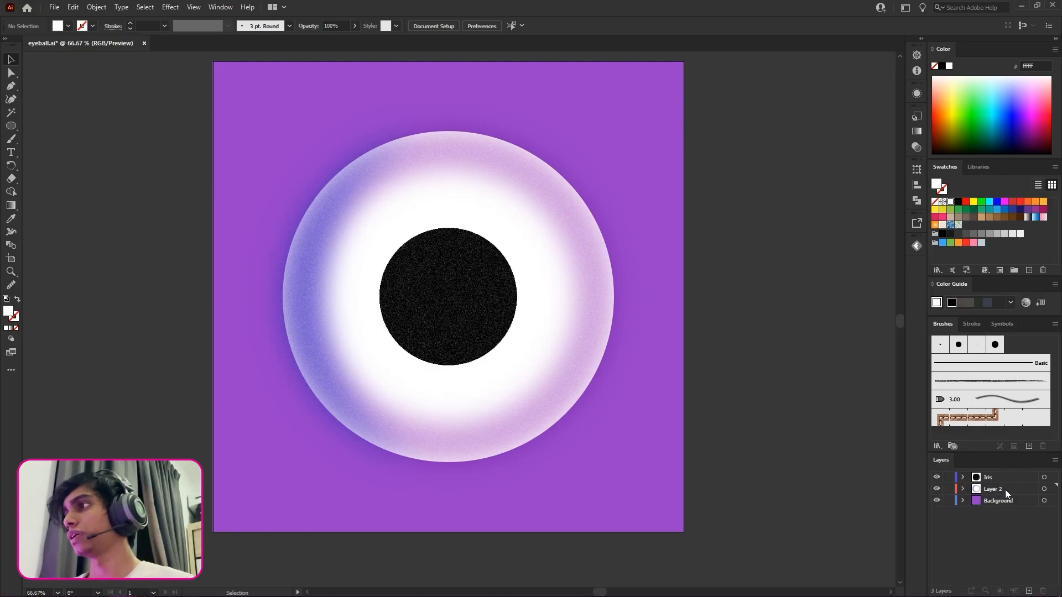
{"action": "double_click", "coordinate": [1002, 489]}
{"action": "type", "text": "Ey"}
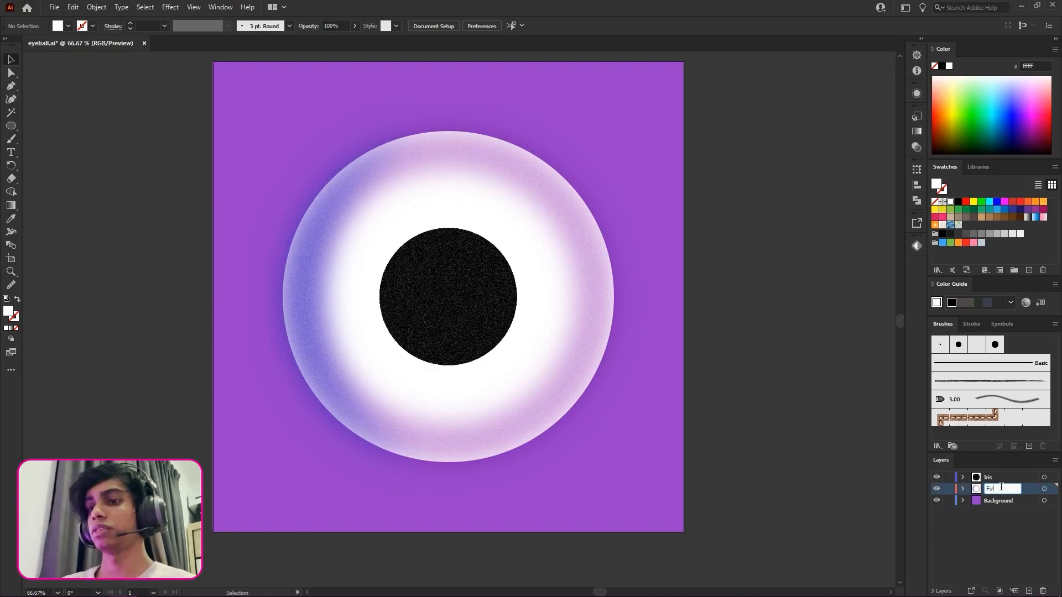
{"action": "type", "text": "eba"}
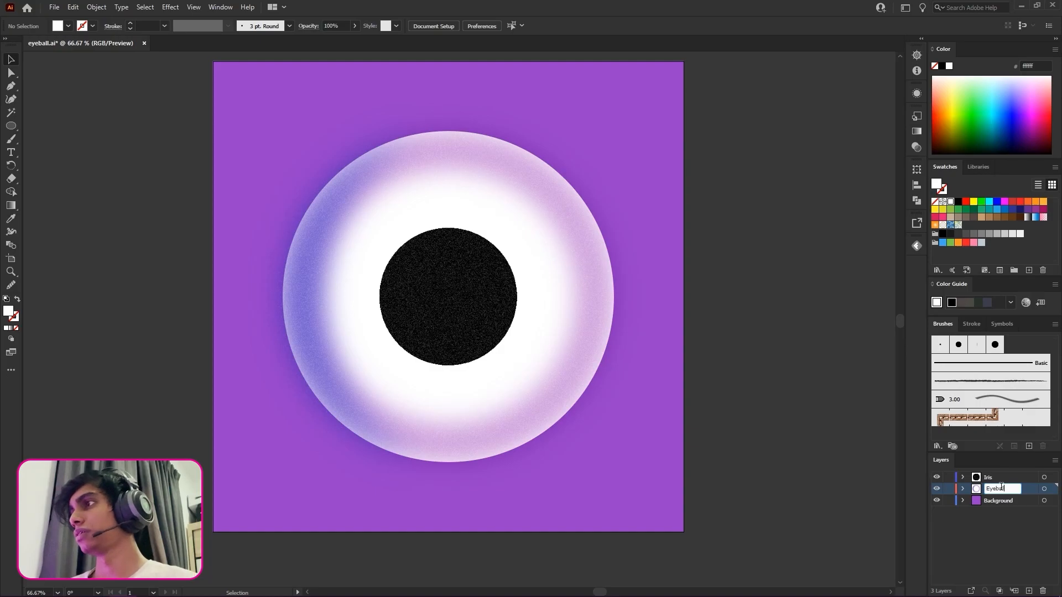
{"action": "type", "text": "ll"}
{"action": "key", "text": "Return"}
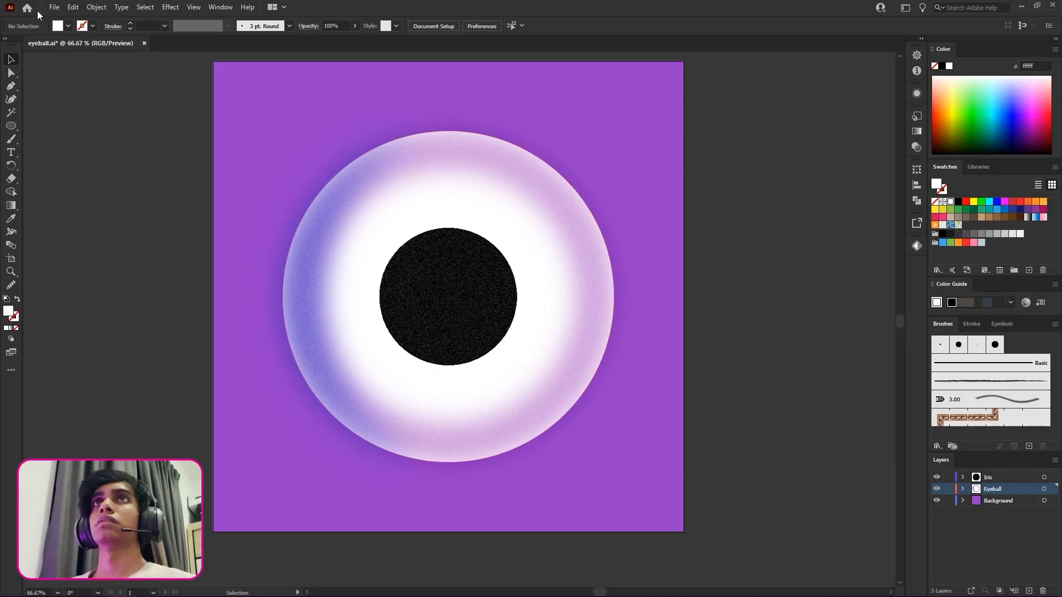
Step: Save the eyeball.ai document
{"action": "left_click", "coordinate": [54, 8]}
{"action": "left_click", "coordinate": [736, 151]}
{"action": "key", "text": "ctrl+s"}
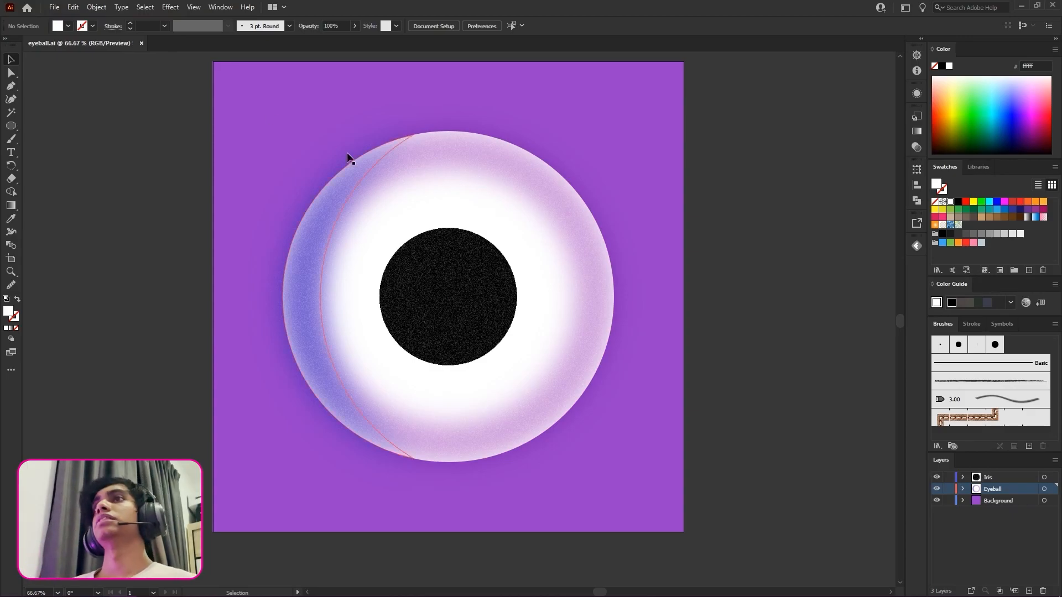
{"action": "left_click_drag", "start_coordinate": [377, 114], "coordinate": [386, 113]}
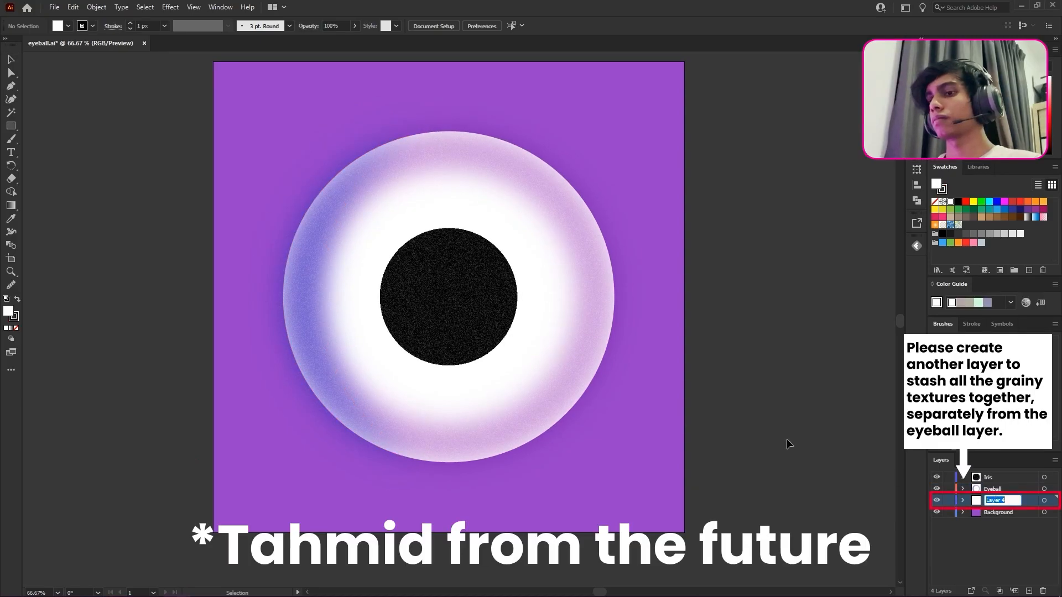
{"action": "type", "text": "Iris"}
{"action": "key", "text": "Return"}
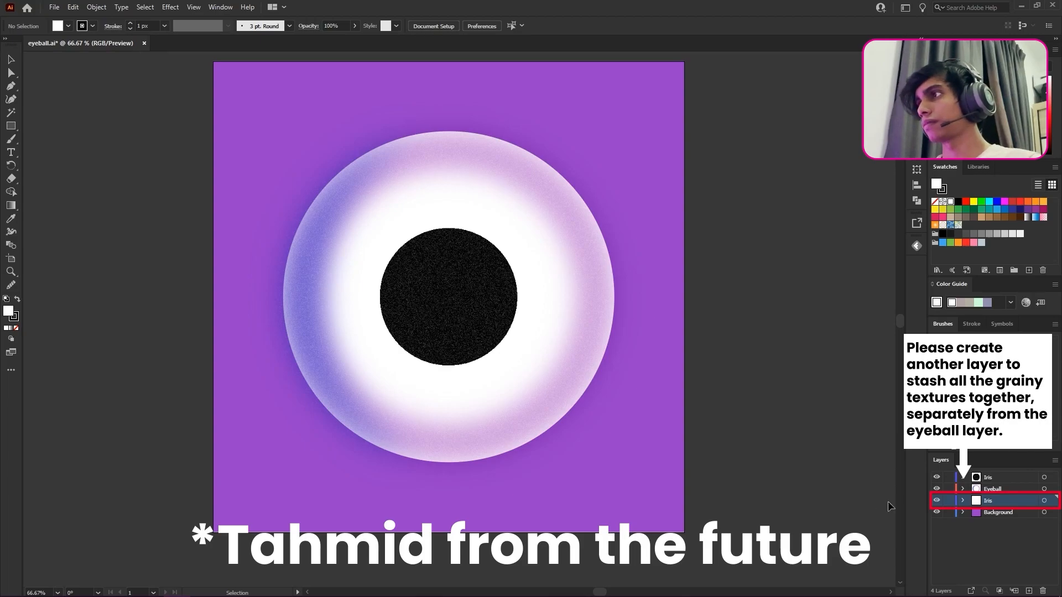
{"action": "key", "text": "ctrl+z"}
Step: Rename the new layer directly above Background as Eyeball
{"action": "double_click", "coordinate": [992, 502]}
{"action": "type", "text": "Eyeball"}
{"action": "key", "text": "Return"}
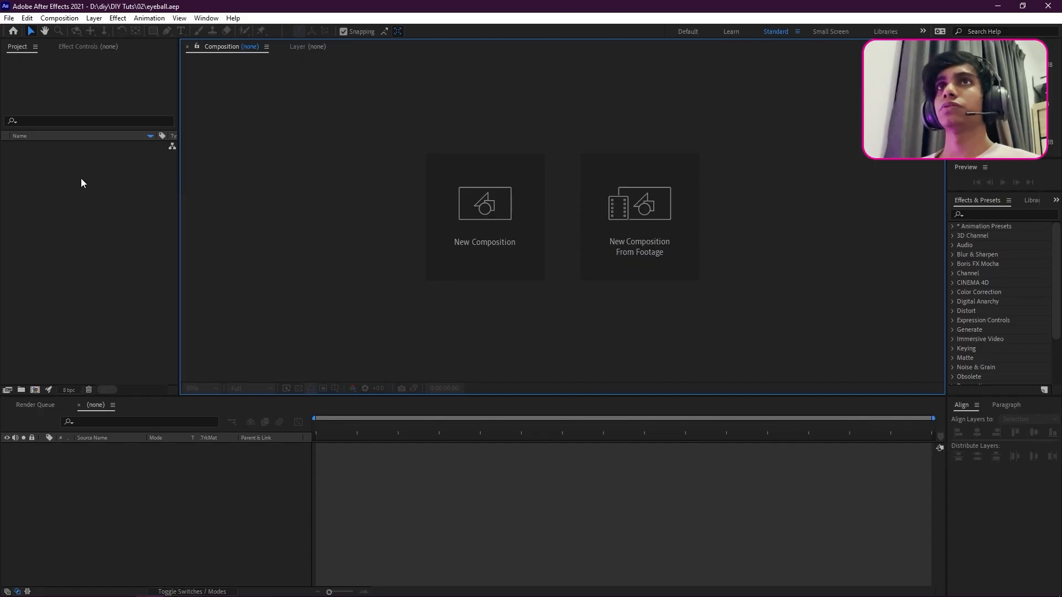
Step: Switch to After Effects and import eyeball.ai from the DIY Tuts\02 folder as Composition - Retain Layer Sizes
{"action": "left_click", "coordinate": [61, 166]}
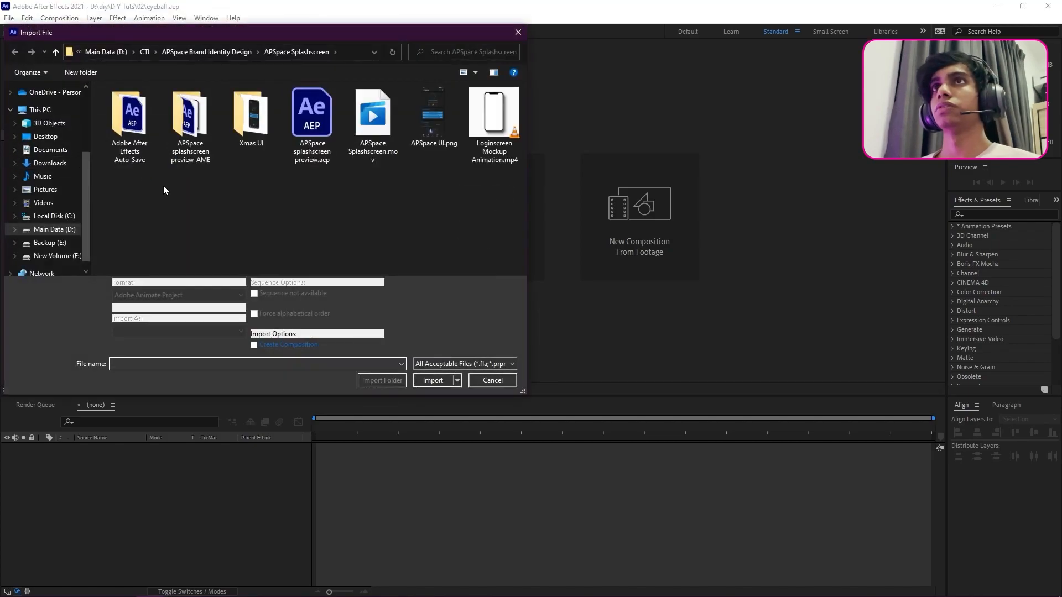
{"action": "left_click", "coordinate": [111, 54]}
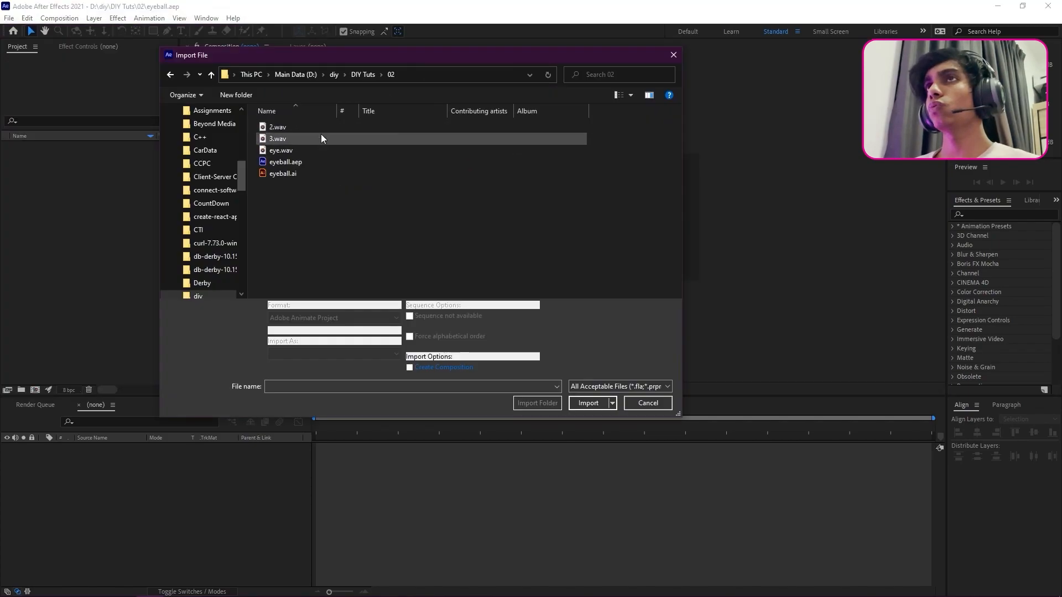
{"action": "left_click", "coordinate": [281, 174]}
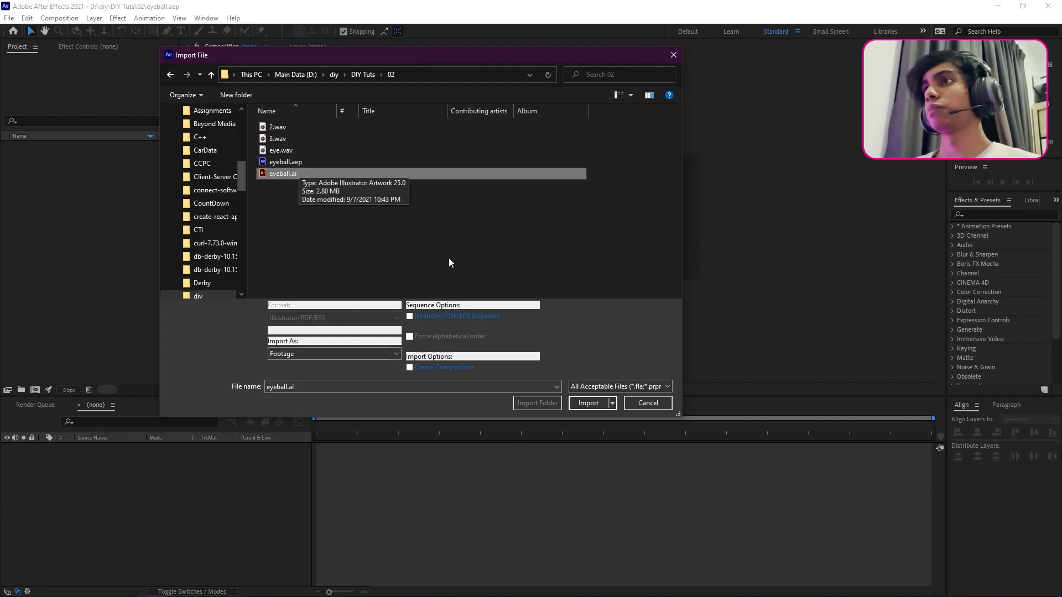
{"action": "left_click", "coordinate": [327, 354]}
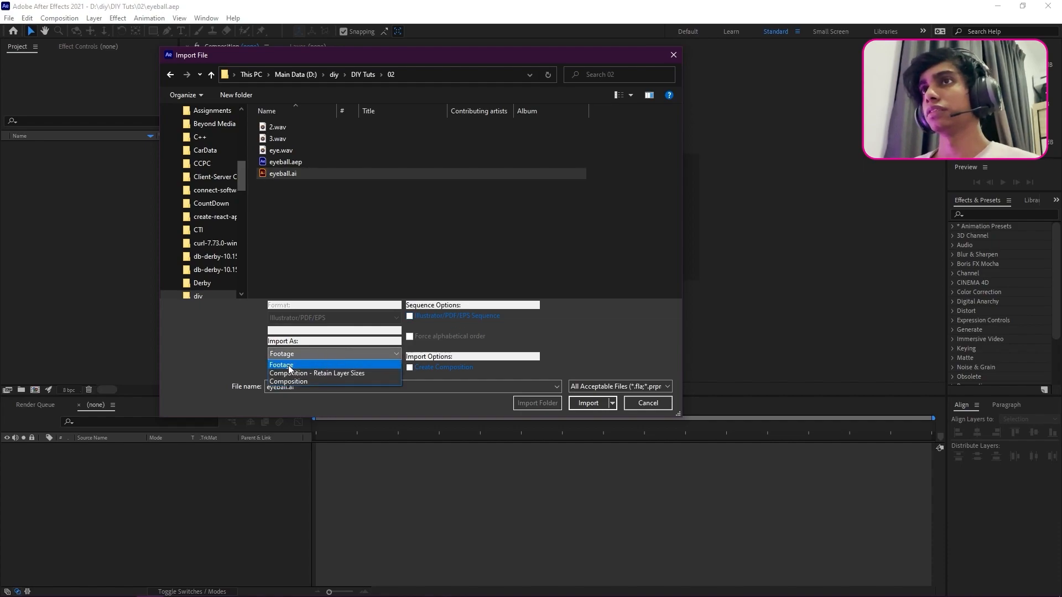
{"action": "left_click", "coordinate": [342, 374]}
{"action": "left_click", "coordinate": [330, 354]}
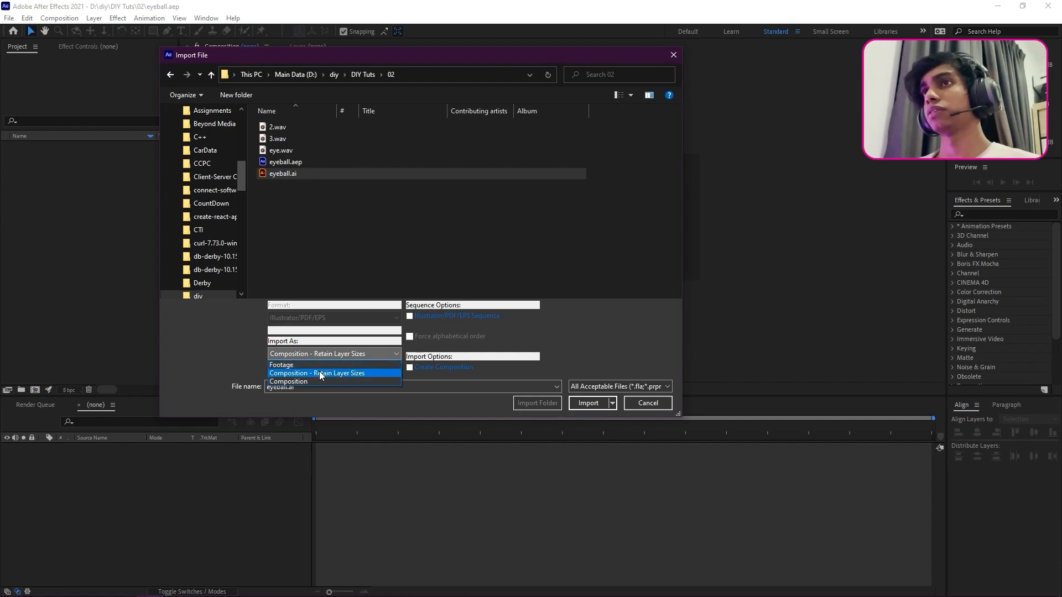
{"action": "left_click", "coordinate": [320, 374]}
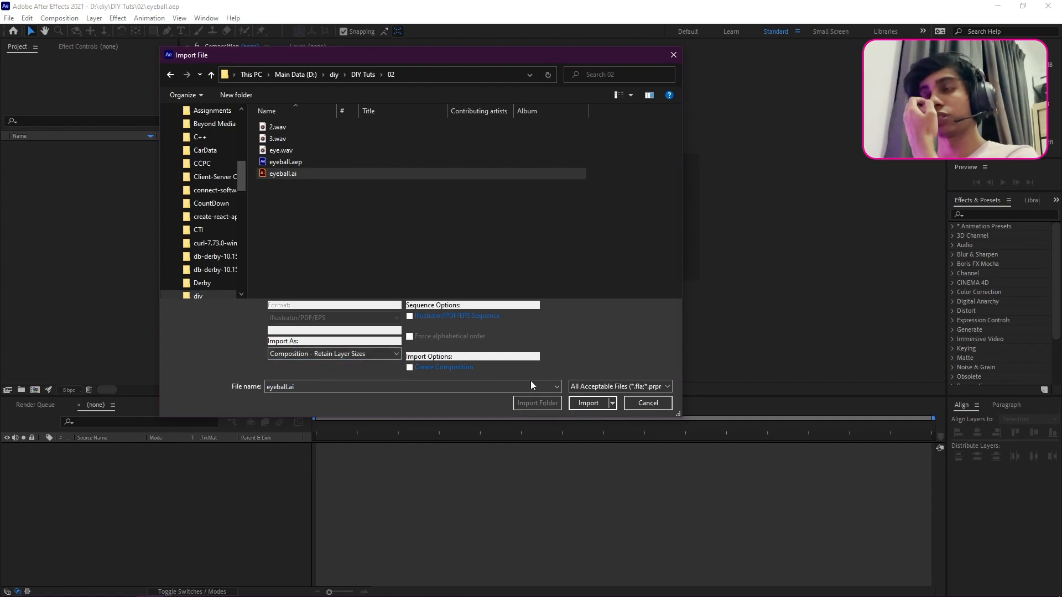
{"action": "left_click", "coordinate": [581, 405]}
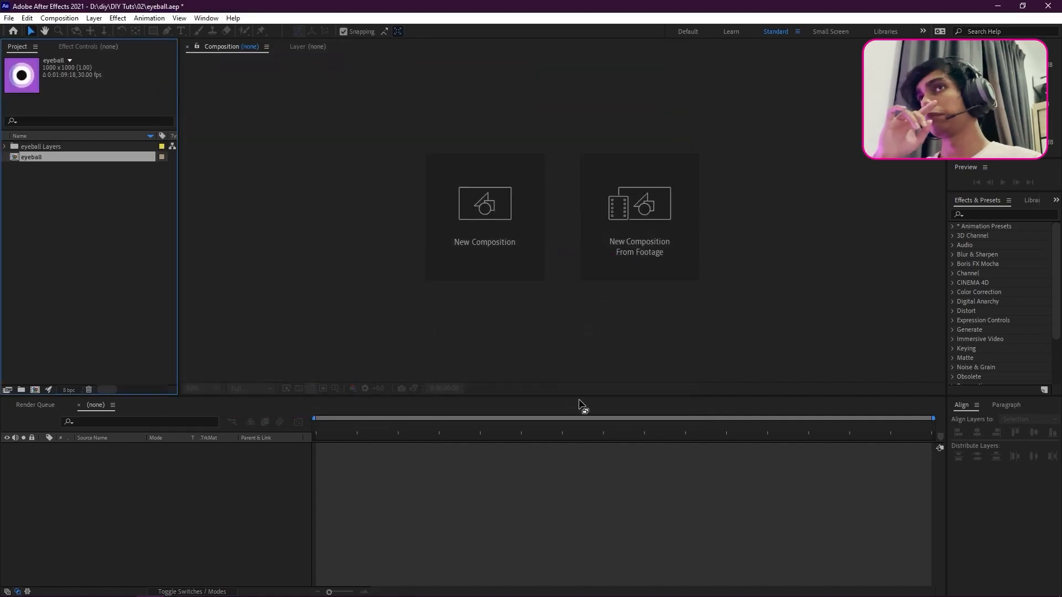
Step: Open the imported eyeball composition and lock its Background layer
{"action": "left_click", "coordinate": [50, 157]}
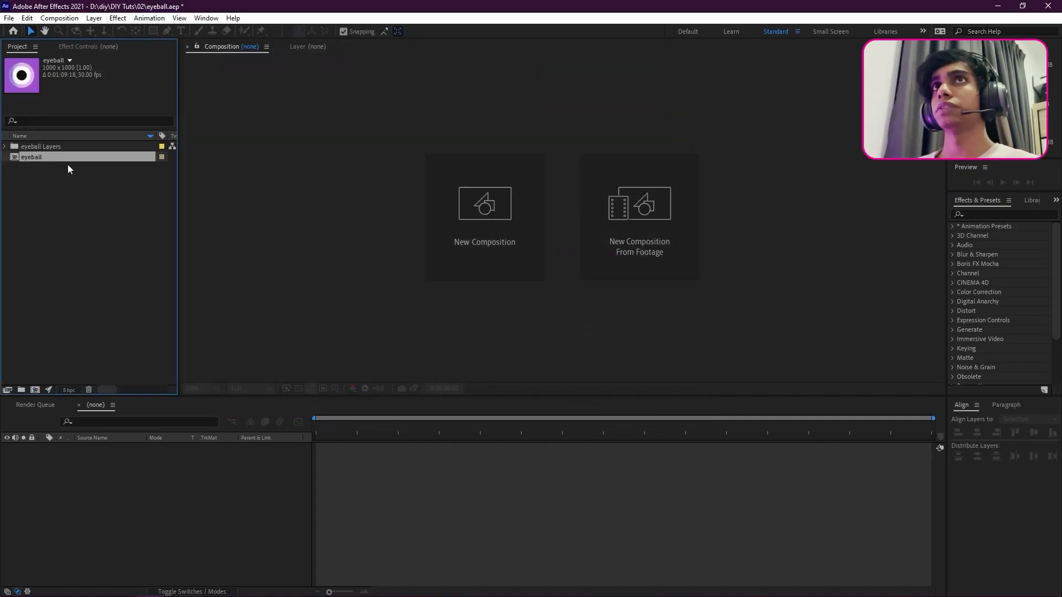
{"action": "double_click", "coordinate": [55, 157]}
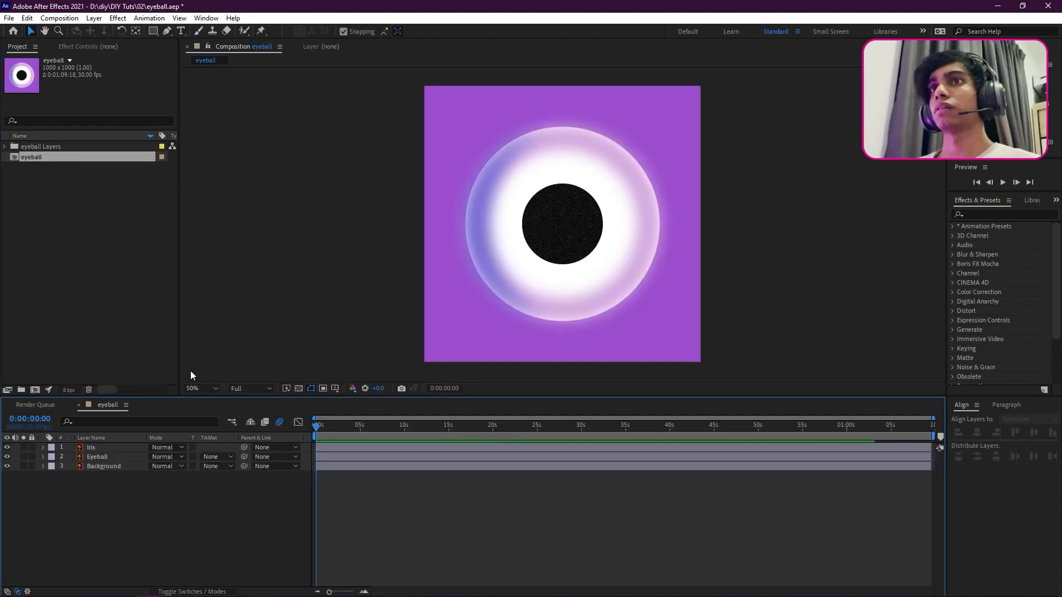
{"action": "left_click", "coordinate": [89, 457]}
{"action": "left_click", "coordinate": [117, 449]}
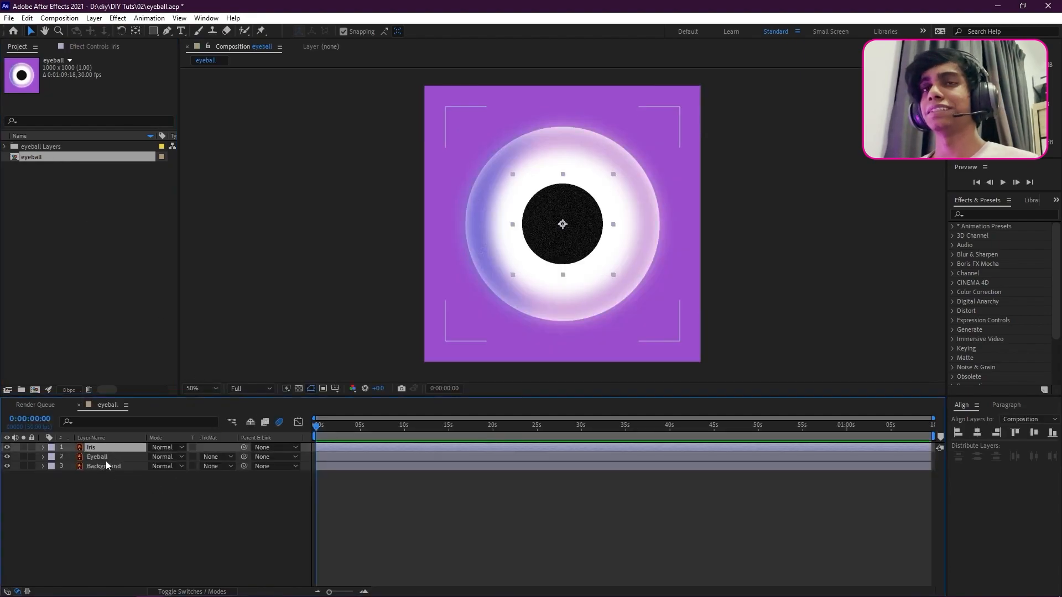
{"action": "left_click", "coordinate": [105, 461]}
{"action": "left_click", "coordinate": [106, 466]}
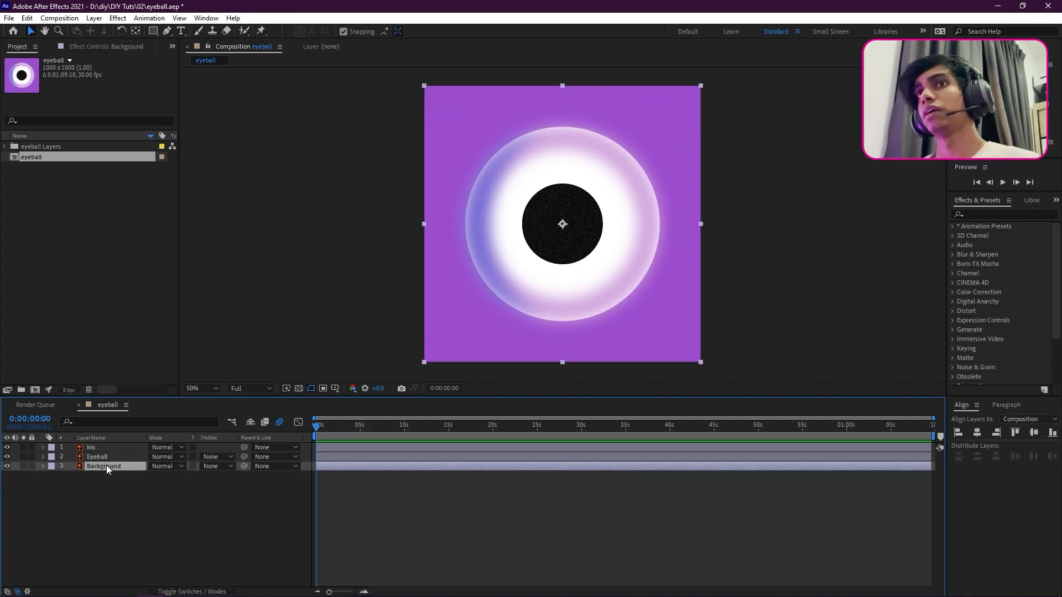
{"action": "left_click", "coordinate": [31, 466]}
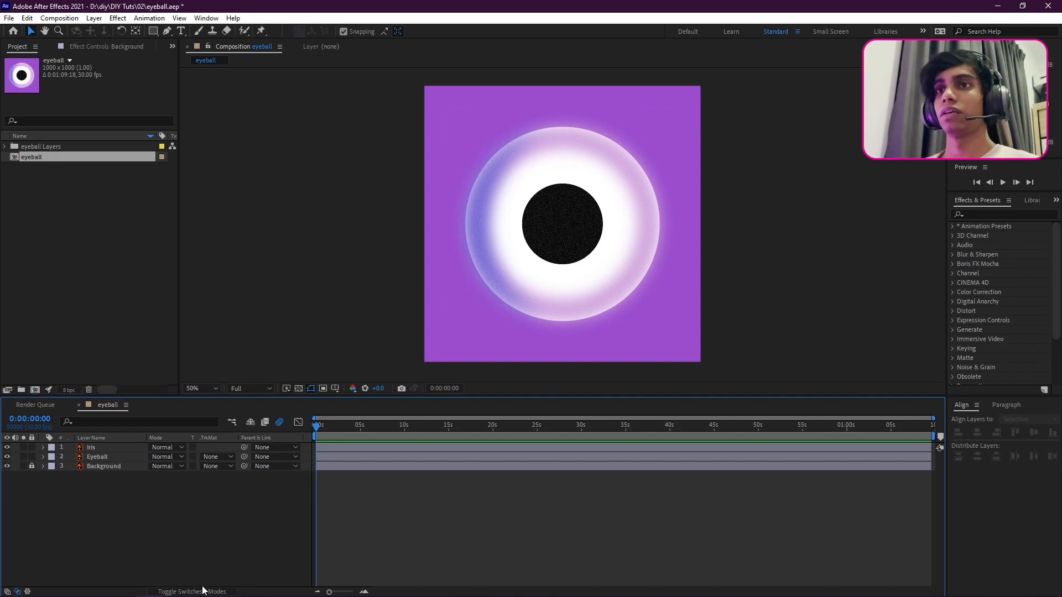
Step: Show the layer switches and turn on motion blur for the Iris and Eyeball layers
{"action": "left_click", "coordinate": [166, 592]}
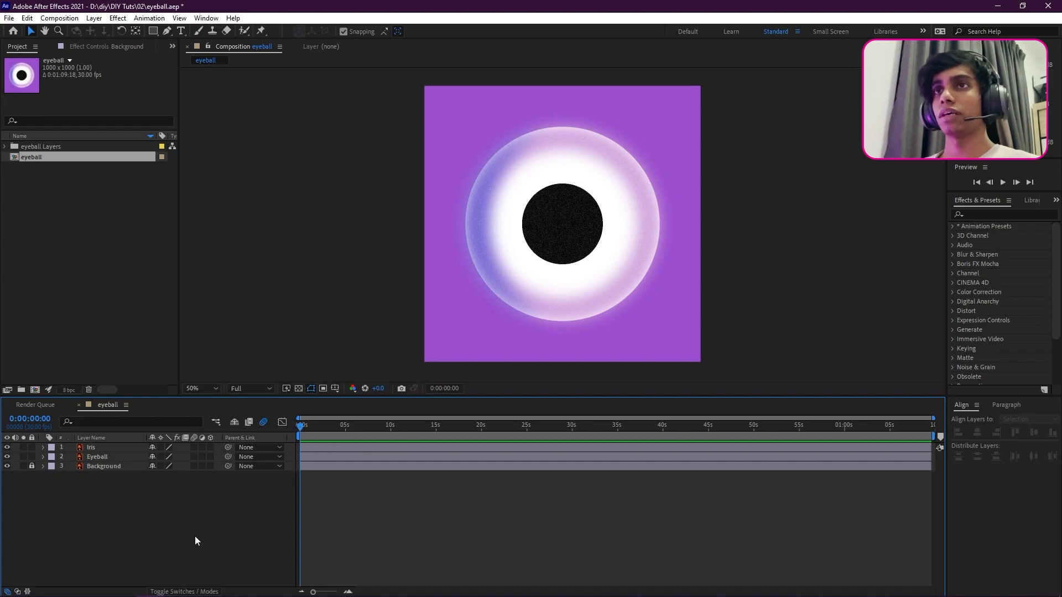
{"action": "left_click", "coordinate": [194, 457]}
{"action": "left_click", "coordinate": [34, 421]}
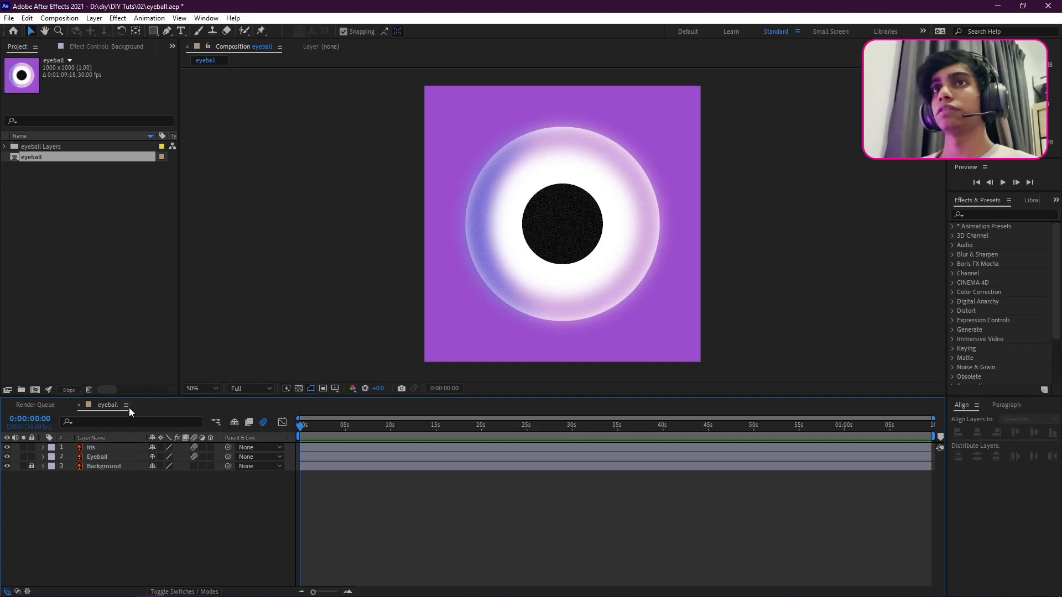
Step: Change the eyeball composition's frame rate to 60 frames per second in its composition settings
{"action": "left_click", "coordinate": [126, 405]}
{"action": "left_click", "coordinate": [179, 211]}
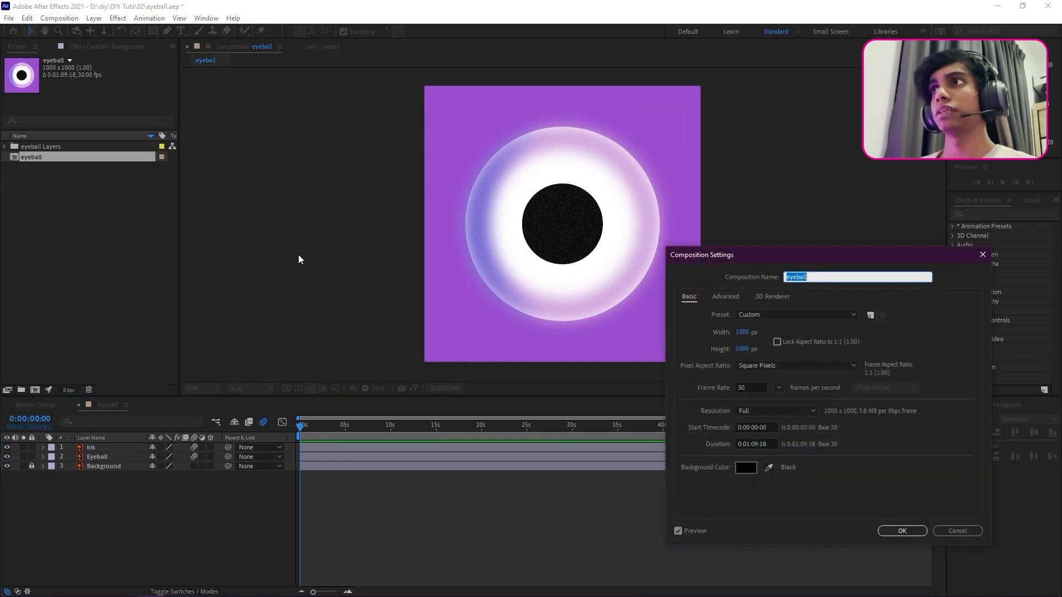
{"action": "left_click", "coordinate": [777, 388]}
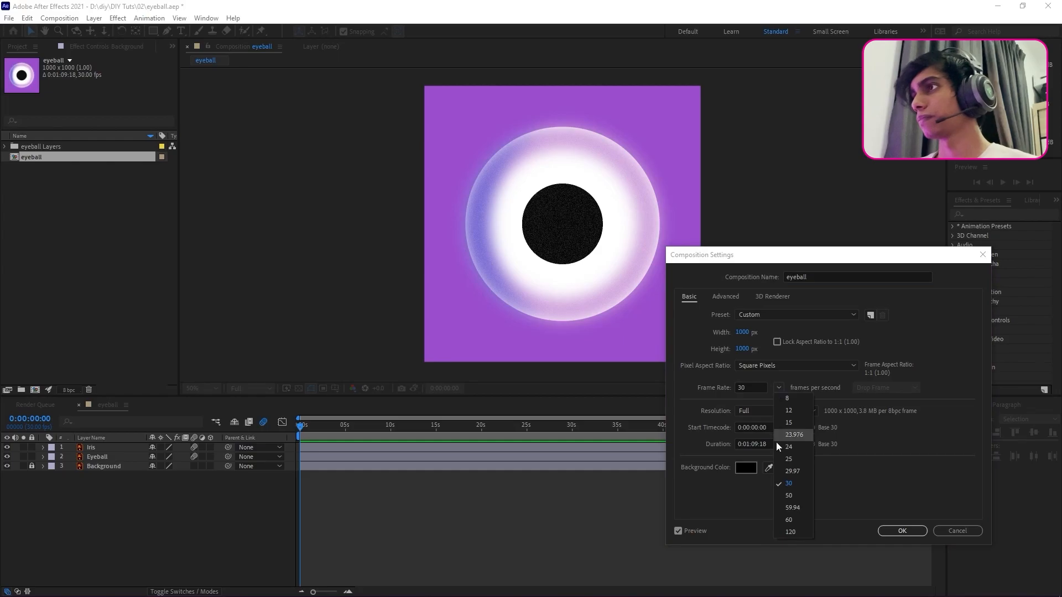
{"action": "left_click", "coordinate": [796, 518]}
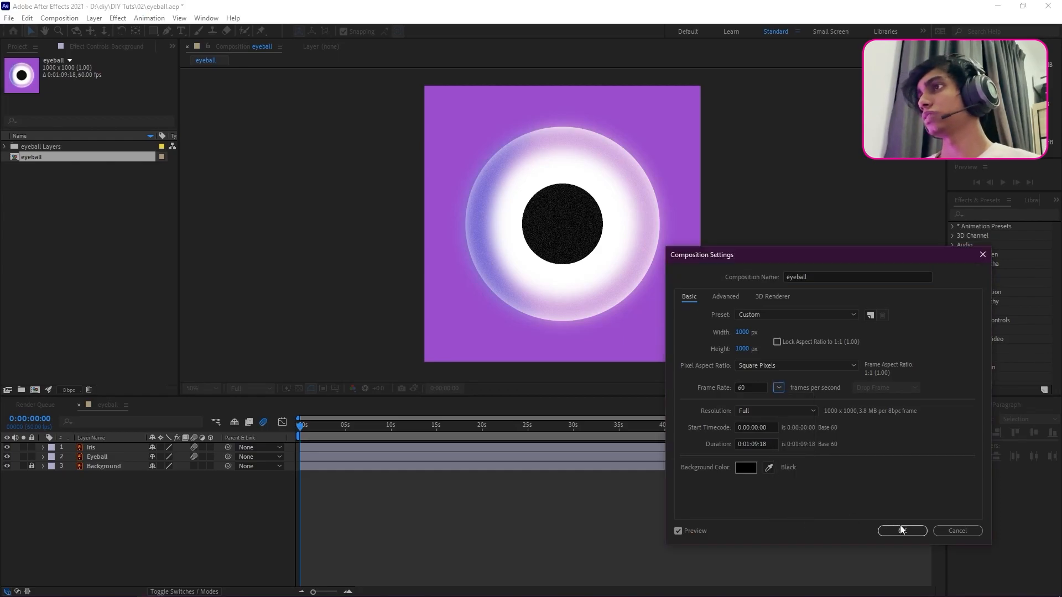
{"action": "left_click", "coordinate": [904, 532]}
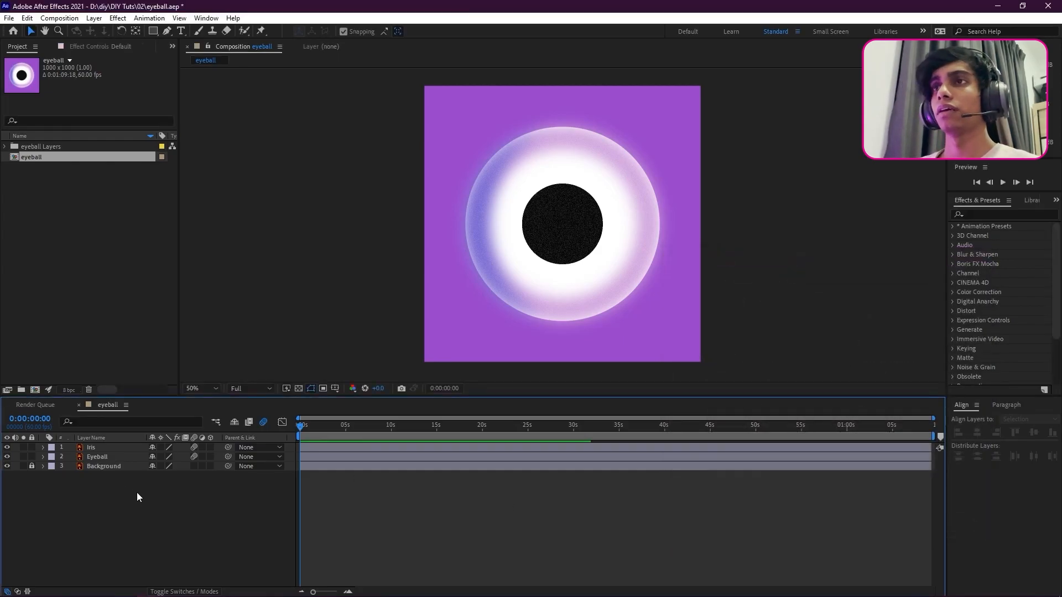
{"action": "left_click", "coordinate": [107, 446]}
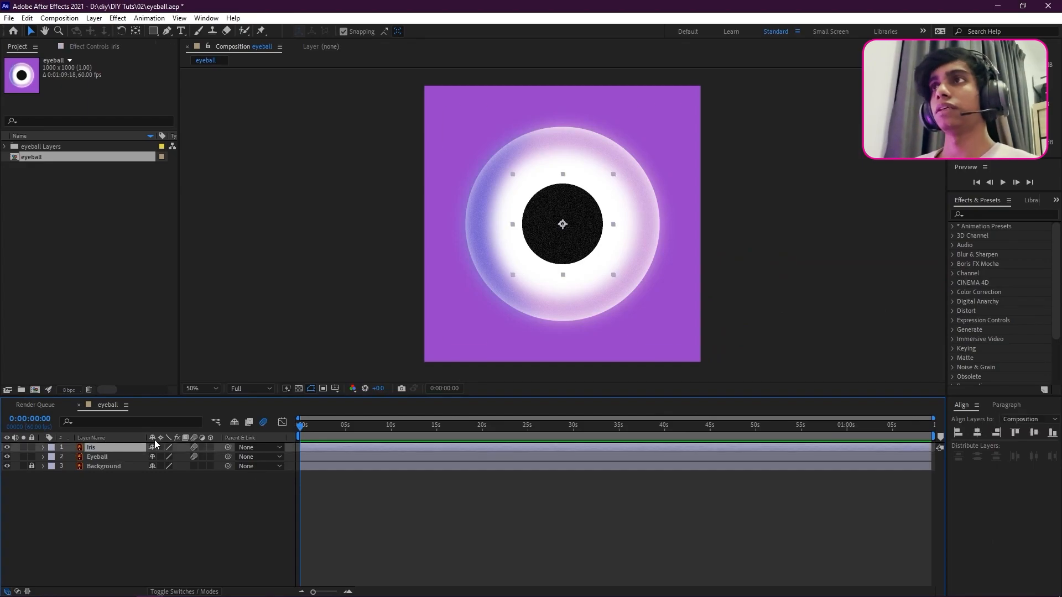
{"action": "right_click", "coordinate": [106, 446]}
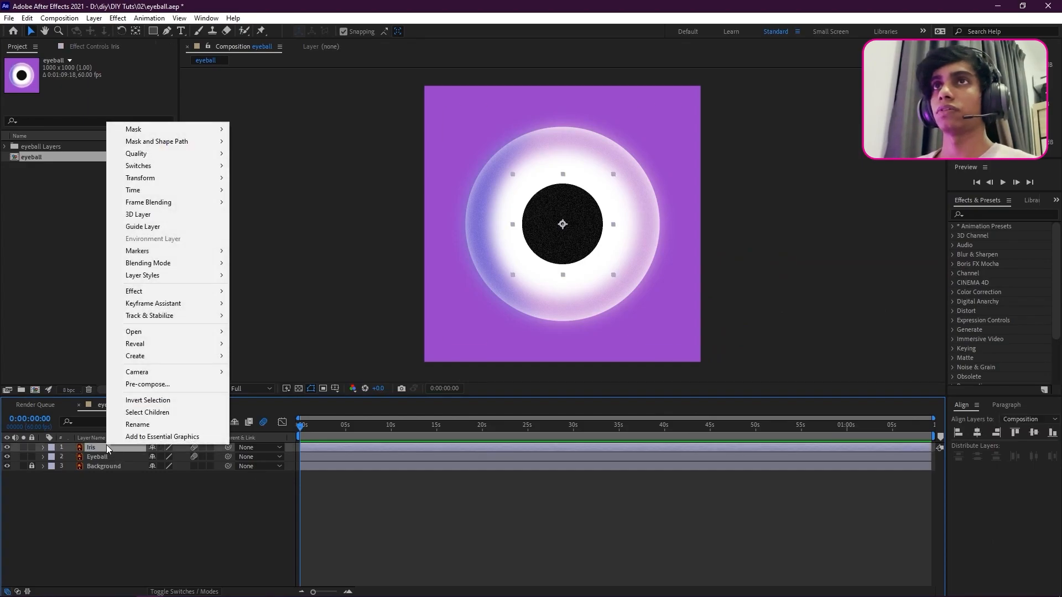
{"action": "left_click", "coordinate": [88, 450]}
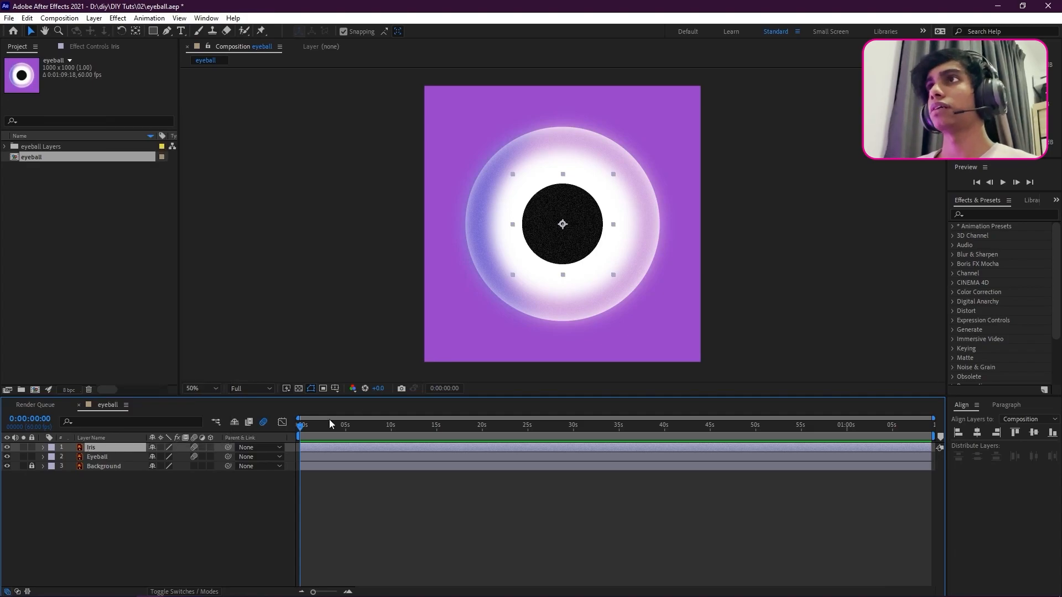
{"action": "right_click", "coordinate": [93, 447]}
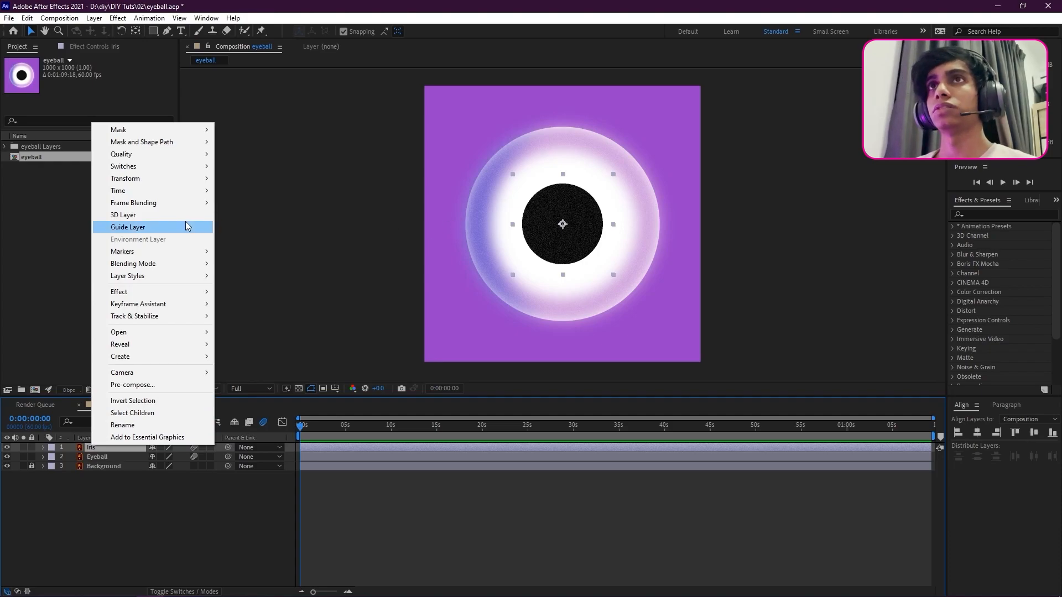
{"action": "mouse_move", "coordinate": [141, 262]}
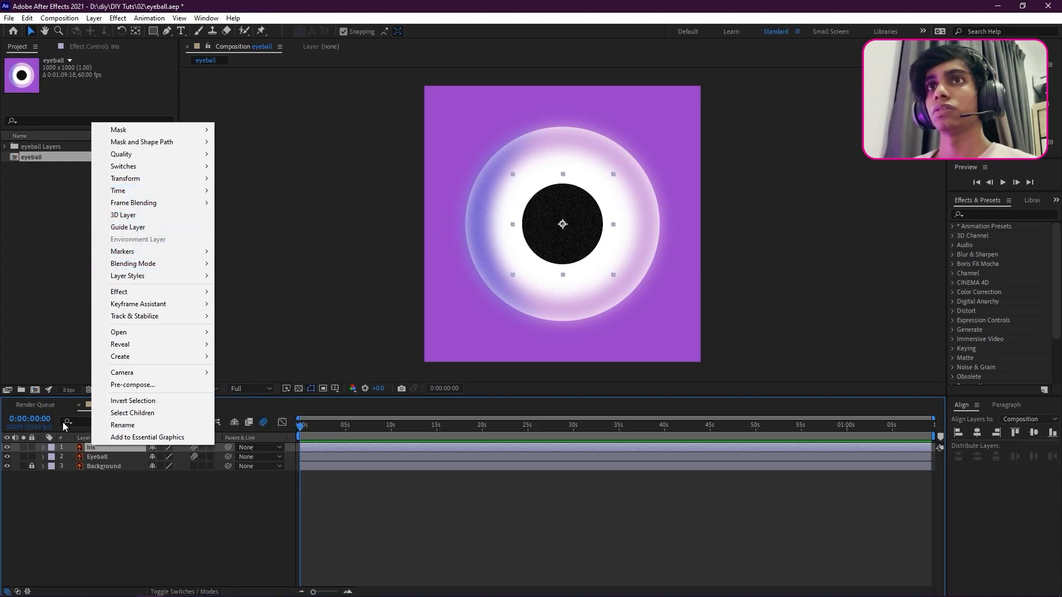
Step: Expand the Iris layer's Transform properties and turn on keyframing for its Position at 0:00:00:00
{"action": "left_click", "coordinate": [44, 446]}
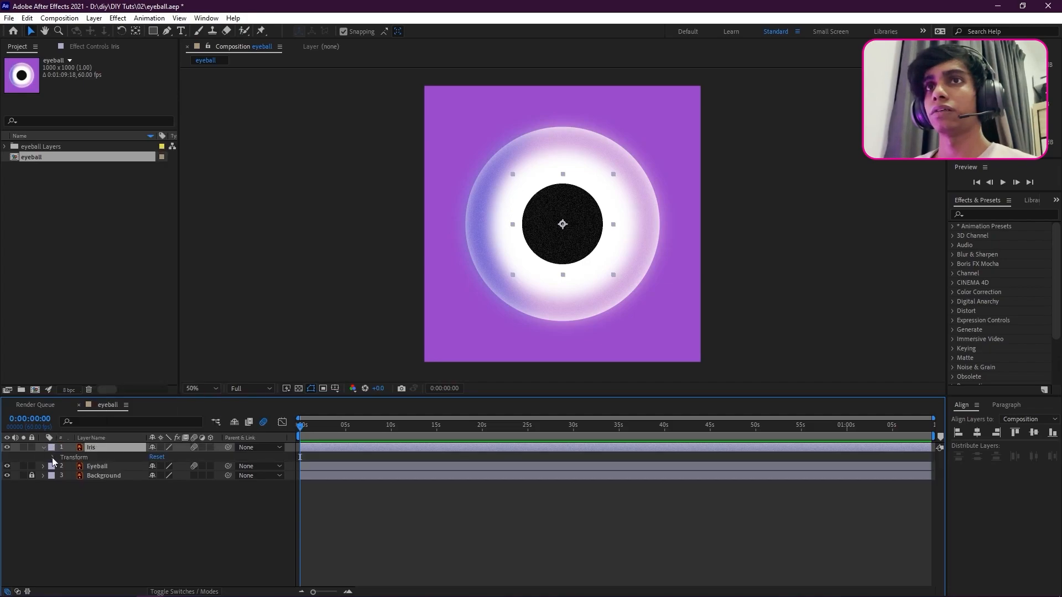
{"action": "left_click", "coordinate": [43, 447]}
{"action": "left_click", "coordinate": [101, 476]}
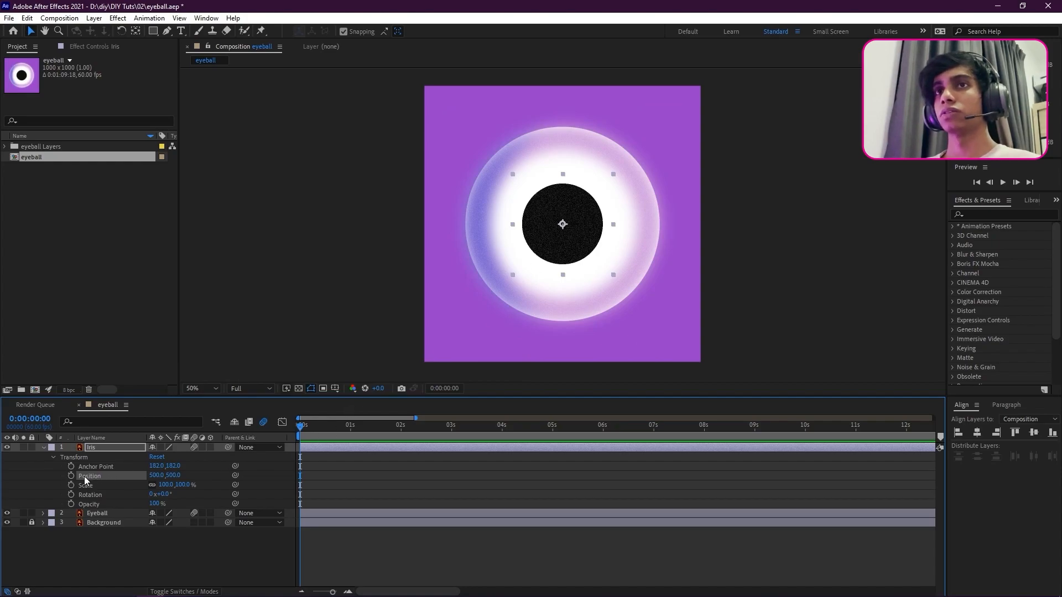
{"action": "left_click", "coordinate": [71, 476]}
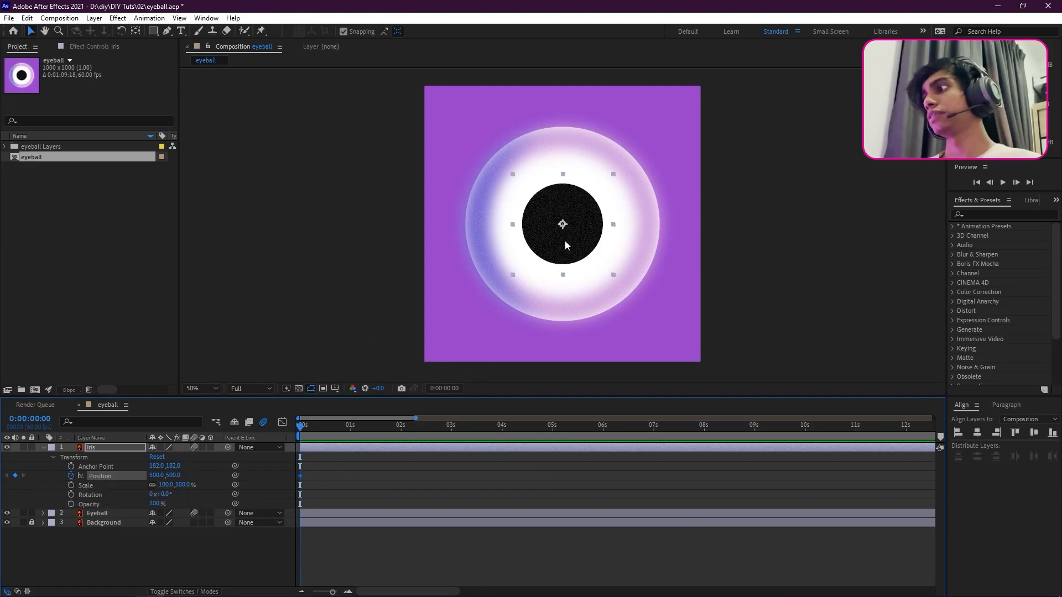
Step: Move the iris to the lower right of the eyeball at 0:00:00:00, setting its Position to 640, 706
{"action": "left_click_drag", "start_coordinate": [574, 241], "coordinate": [607, 291]}
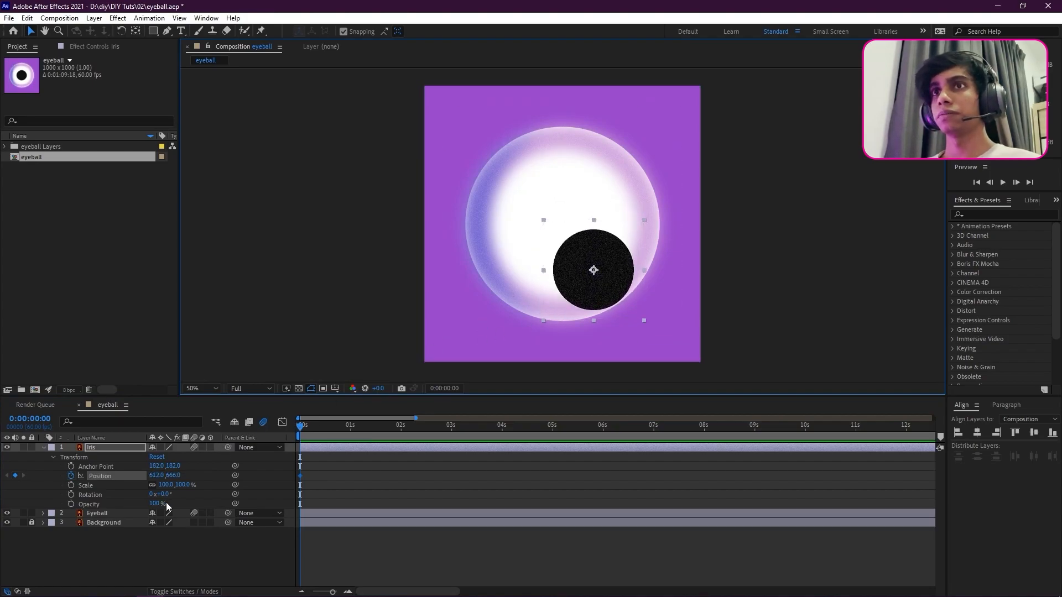
{"action": "left_click", "coordinate": [157, 475]}
{"action": "type", "text": "640"}
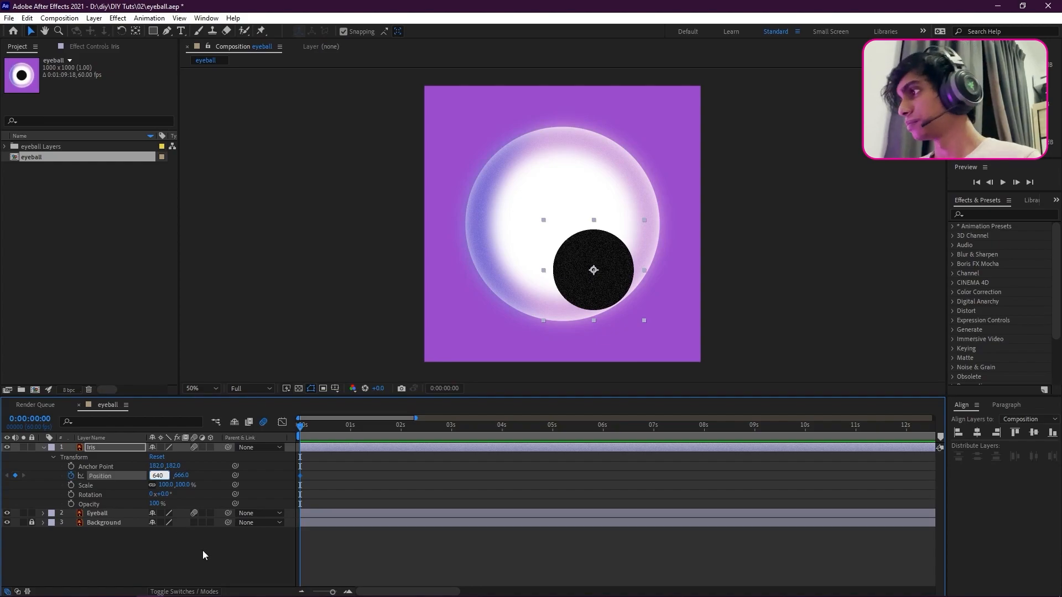
{"action": "left_click", "coordinate": [203, 550]}
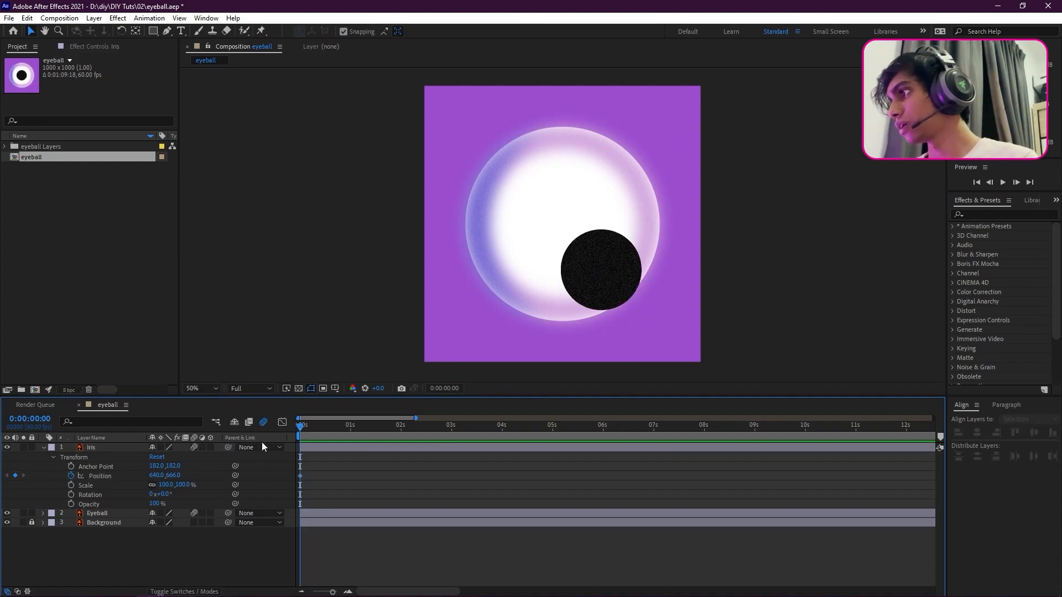
{"action": "left_click_drag", "start_coordinate": [180, 475], "coordinate": [191, 480]}
{"action": "left_click", "coordinate": [171, 476]}
{"action": "key", "text": "BackSpace"}
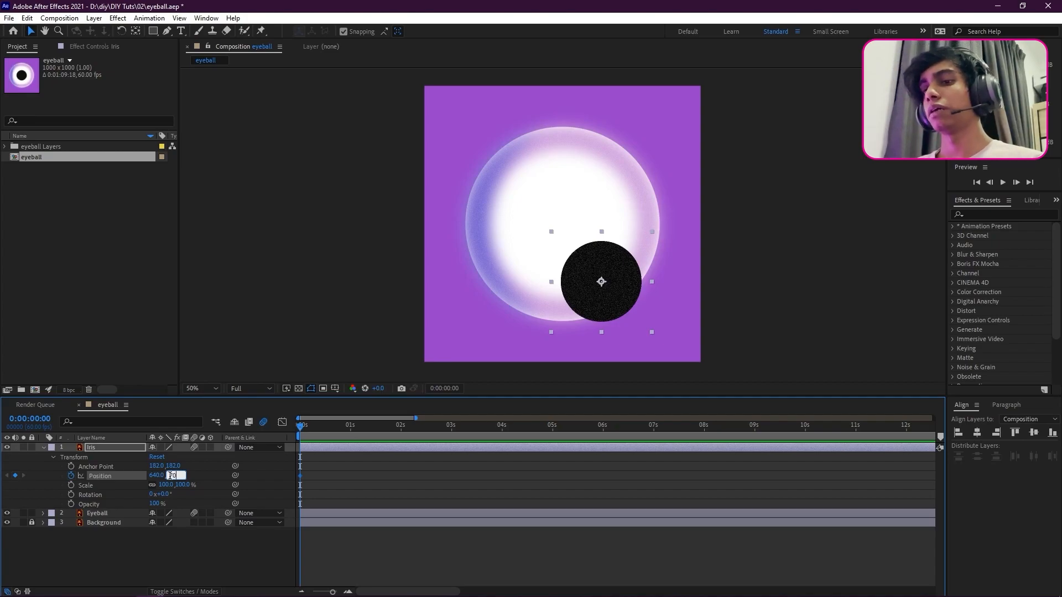
{"action": "key", "text": "Return"}
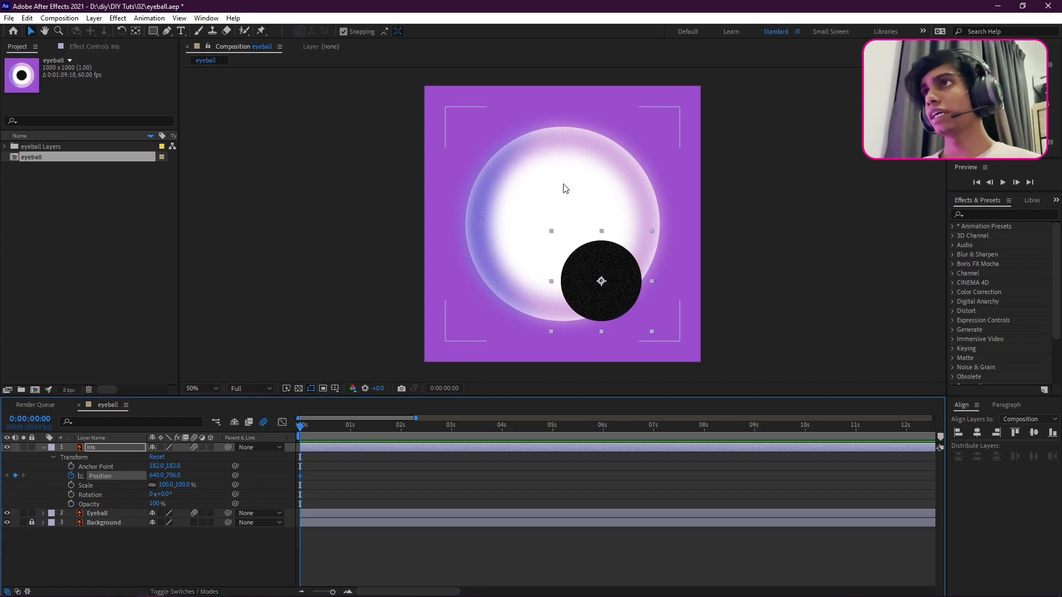
Step: Add an Iris Position keyframe at 0:00:01:00 and set it to 688, 500, at the eyeball's right side
{"action": "left_click_drag", "start_coordinate": [306, 430], "coordinate": [351, 445]}
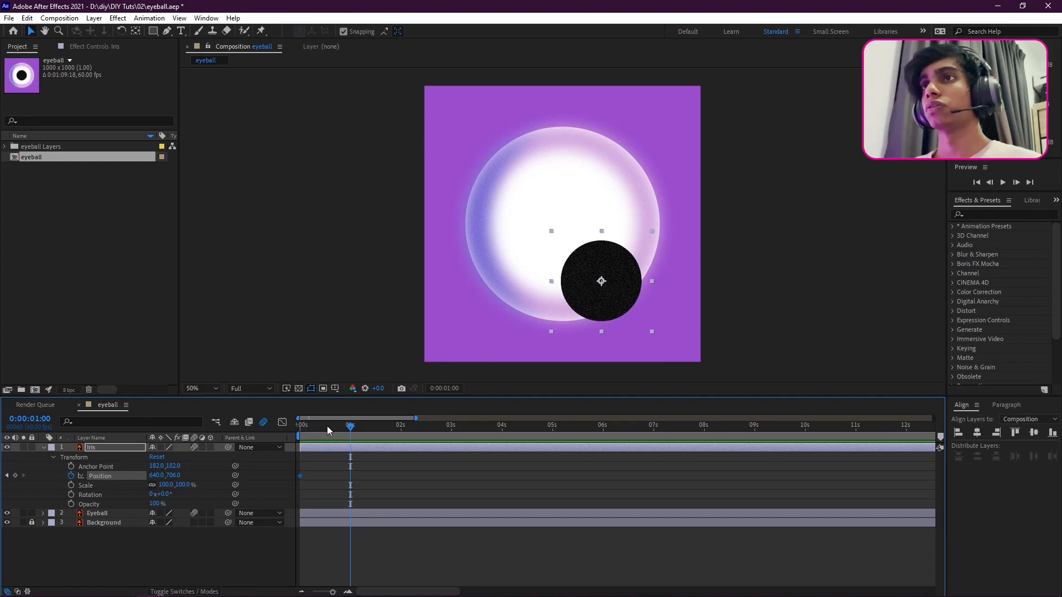
{"action": "left_click", "coordinate": [15, 476]}
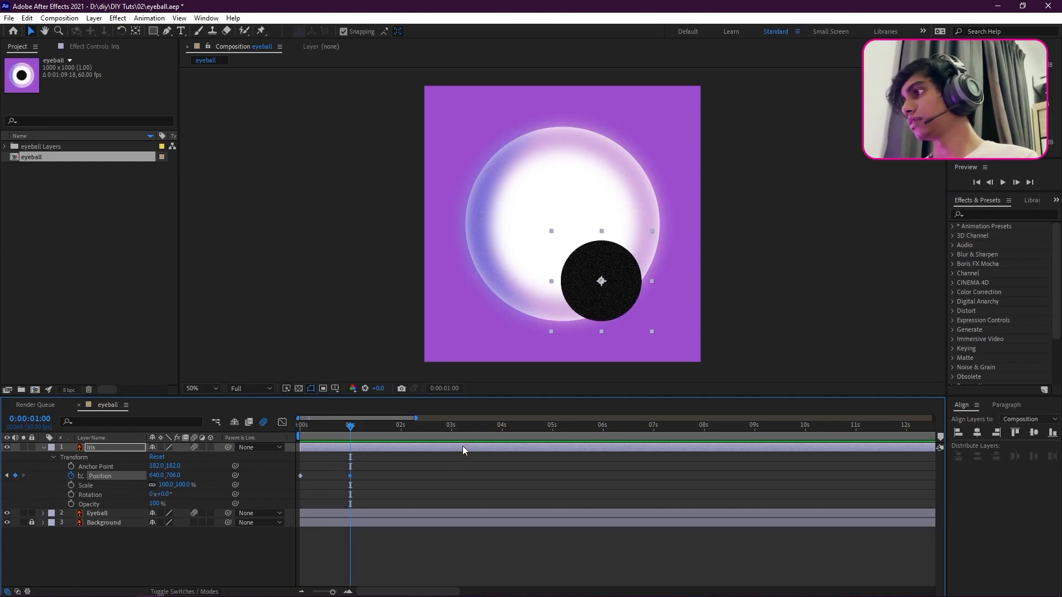
{"action": "left_click_drag", "start_coordinate": [601, 292], "coordinate": [613, 224]}
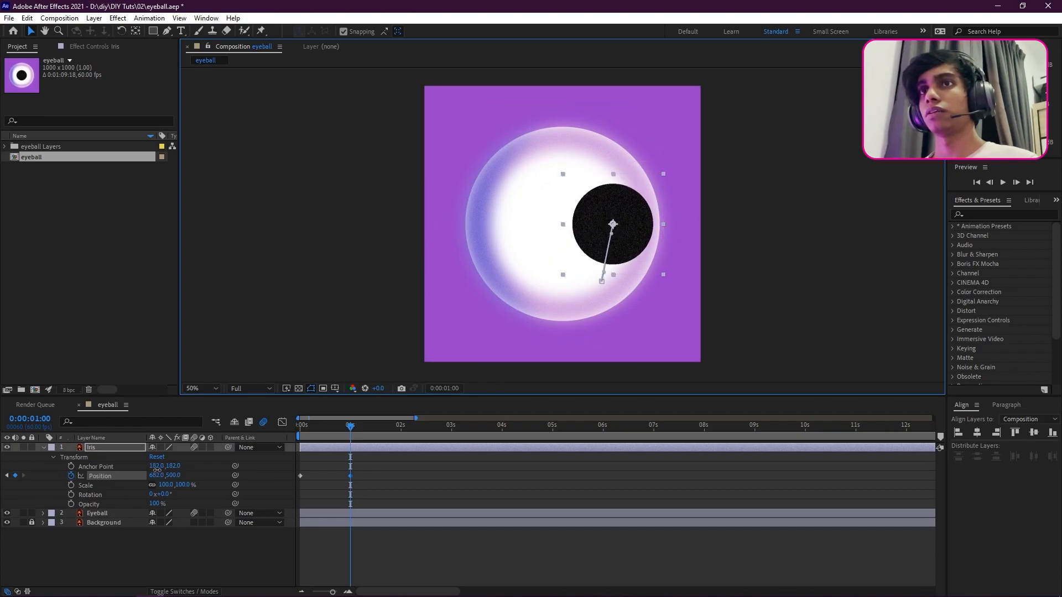
{"action": "left_click", "coordinate": [157, 475]}
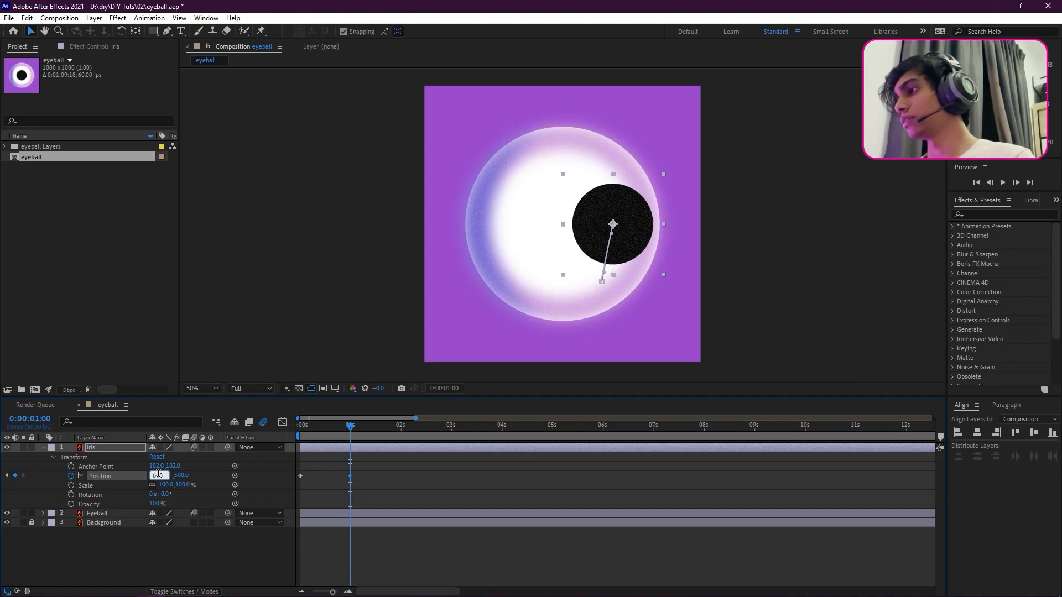
{"action": "key", "text": "Return"}
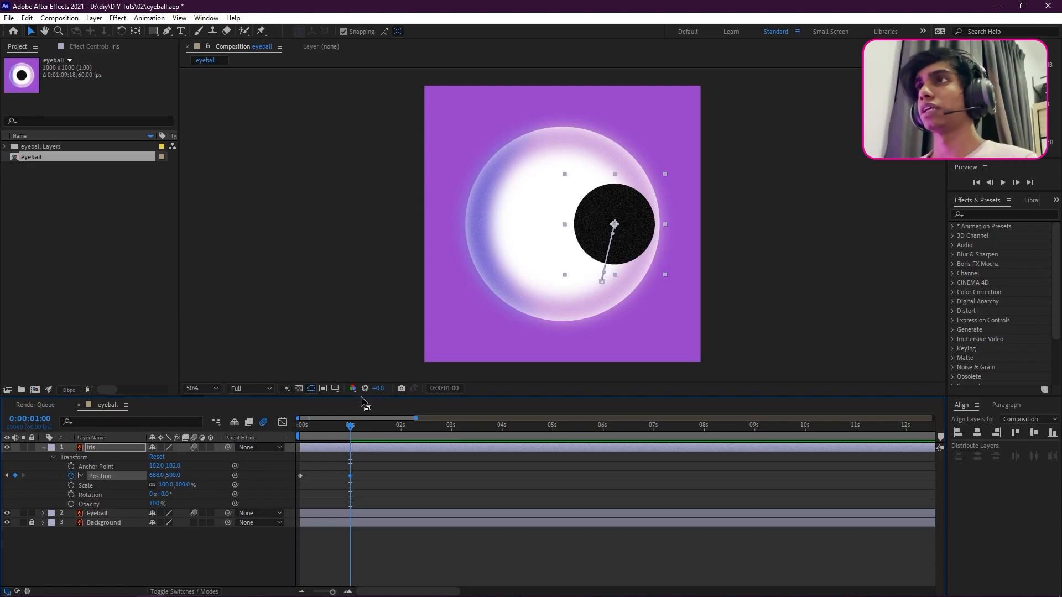
{"action": "left_click", "coordinate": [392, 547]}
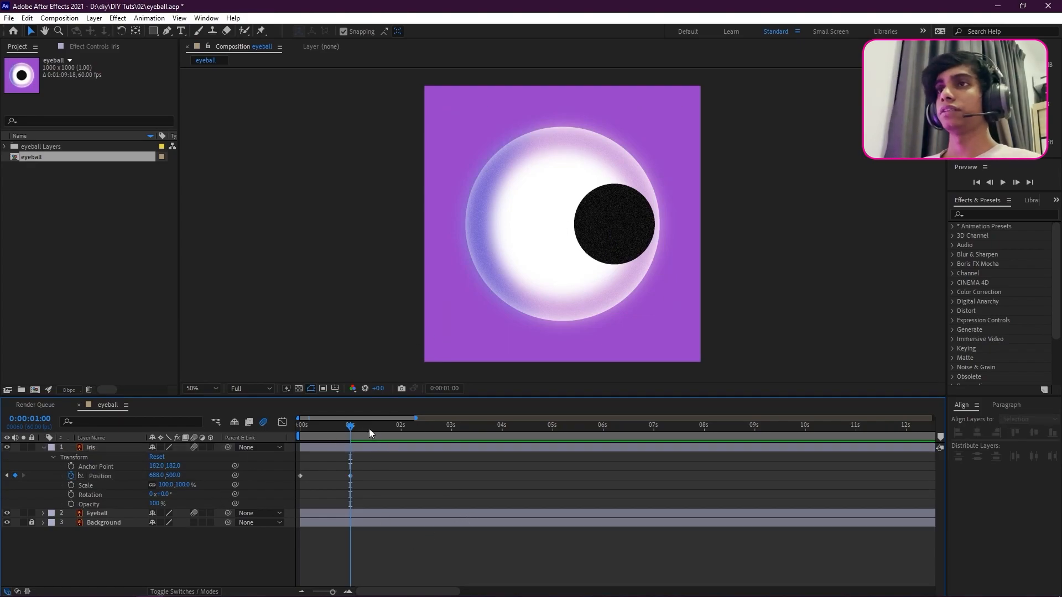
Step: Add a hold keyframe for the Iris Position at 0:00:01:12, keeping the same coordinates
{"action": "left_click_drag", "start_coordinate": [349, 426], "coordinate": [350, 428]}
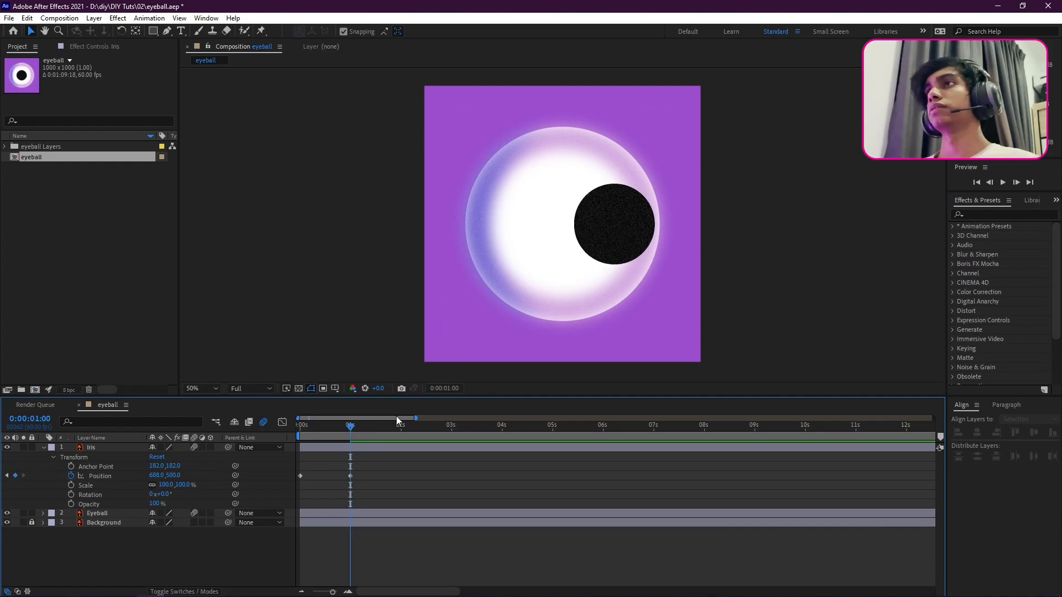
{"action": "mouse_move", "coordinate": [357, 428]}
{"action": "left_mouse_down"}
{"action": "mouse_move", "coordinate": [412, 428]}
{"action": "mouse_move", "coordinate": [352, 430]}
{"action": "mouse_move", "coordinate": [361, 434]}
{"action": "left_mouse_up"}
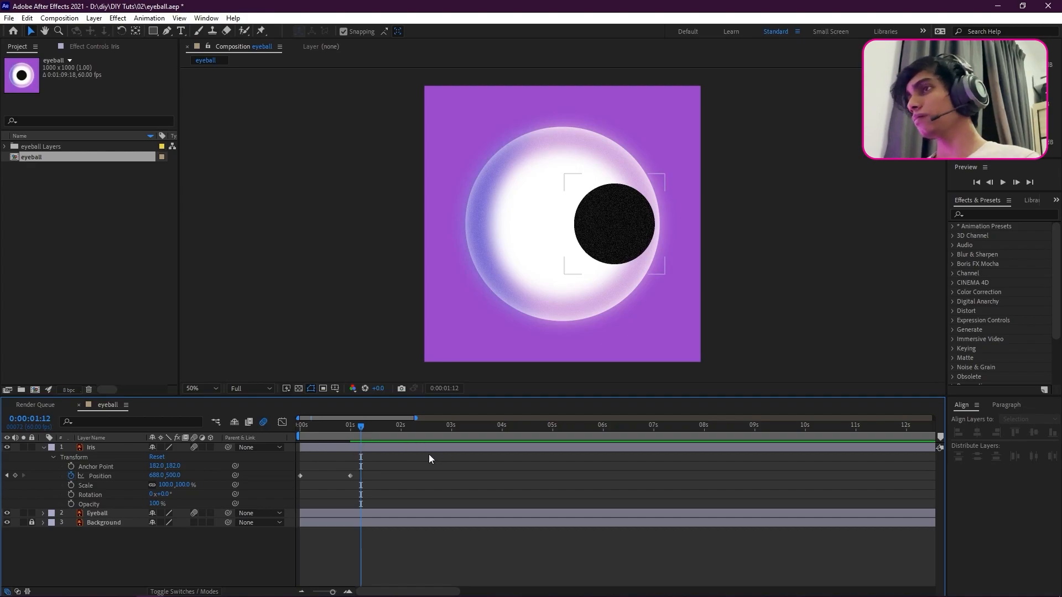
{"action": "left_click", "coordinate": [15, 477]}
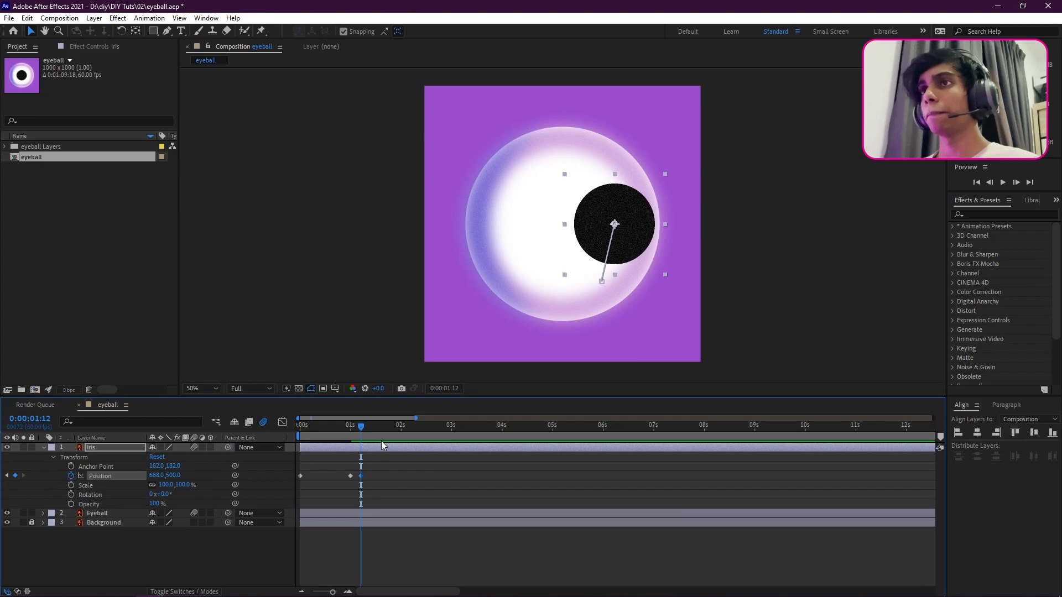
Step: At 0:00:02:12, move the iris to the eyeball's upper left by setting its Position to 273, 359
{"action": "left_click_drag", "start_coordinate": [363, 426], "coordinate": [413, 434]}
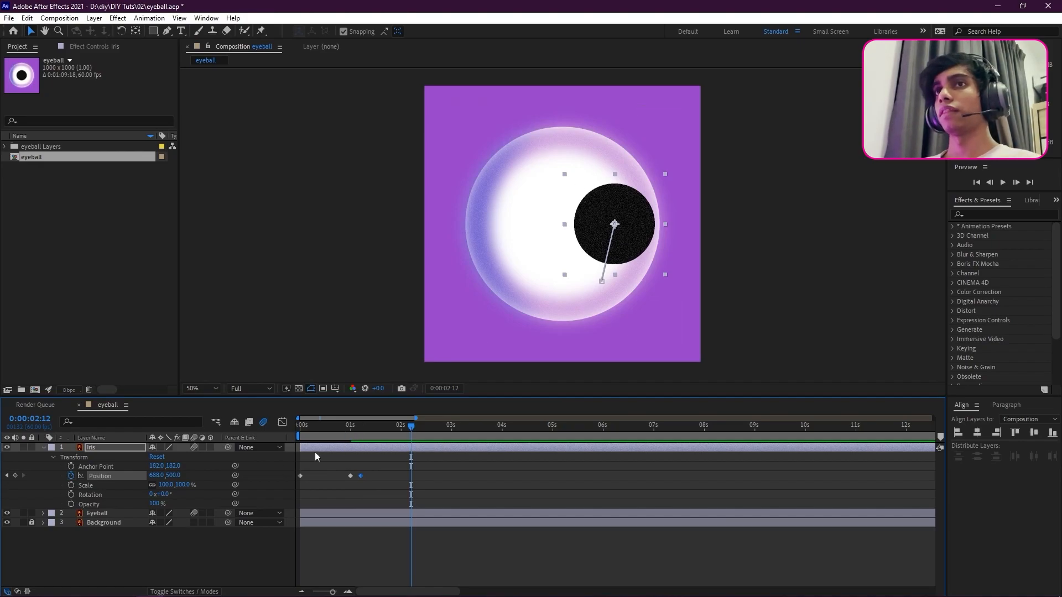
{"action": "left_click_drag", "start_coordinate": [616, 243], "coordinate": [507, 275]}
{"action": "left_click", "coordinate": [156, 475]}
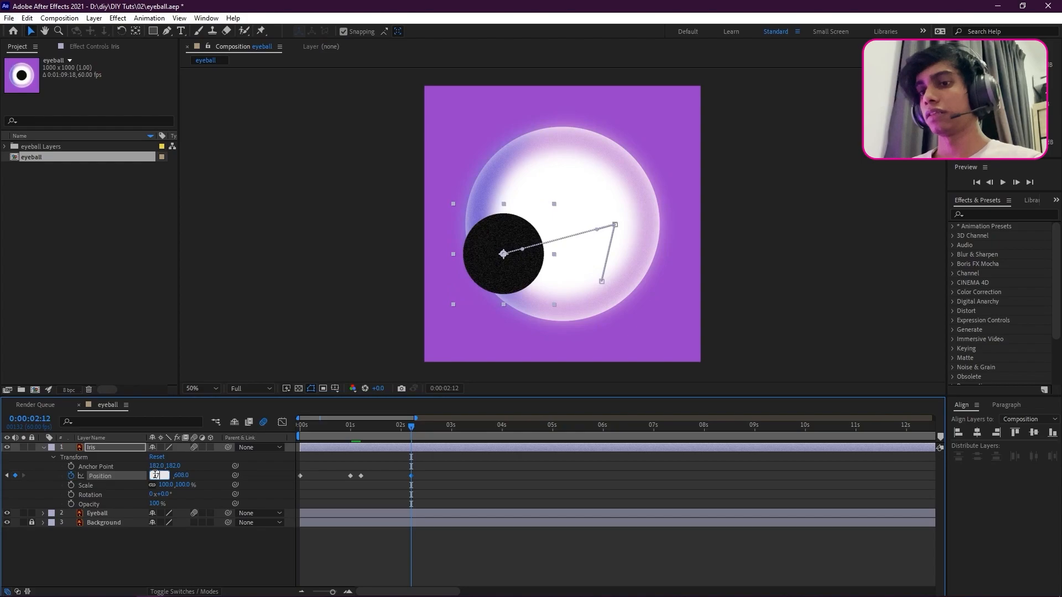
{"action": "key", "text": "Tab"}
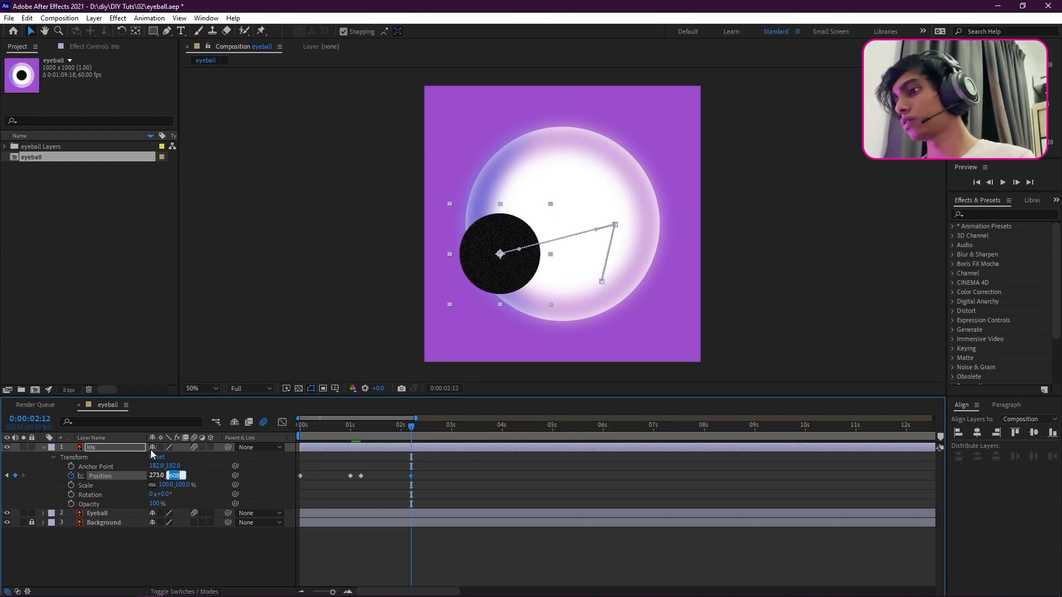
{"action": "type", "text": "359"}
{"action": "key", "text": "Return"}
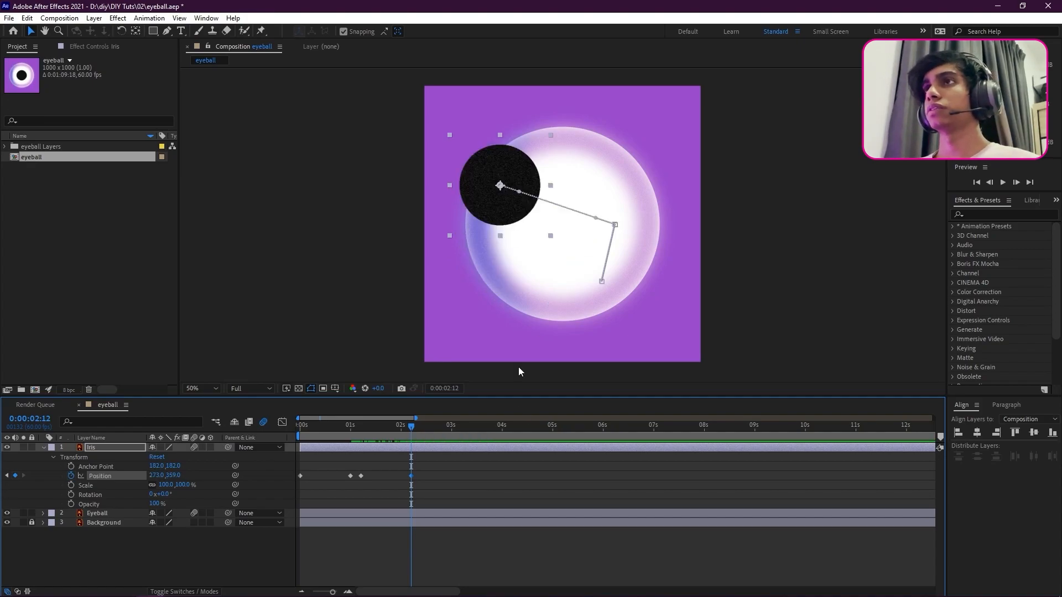
{"action": "left_click", "coordinate": [493, 547]}
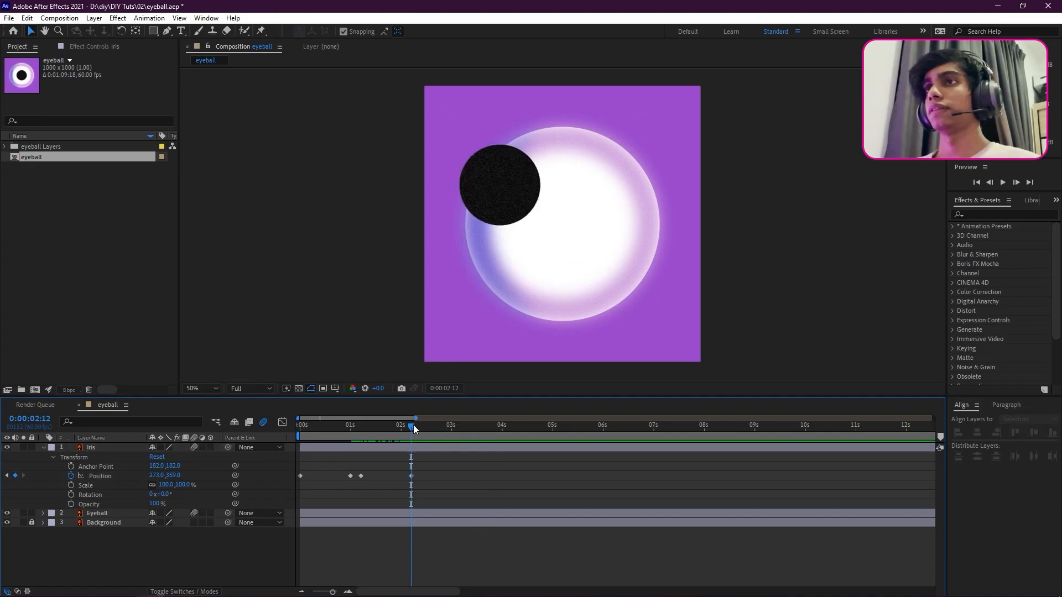
Step: Add an Iris Position keyframe at 0:00:03:00 that holds the upper-left position
{"action": "left_click_drag", "start_coordinate": [412, 424], "coordinate": [451, 434]}
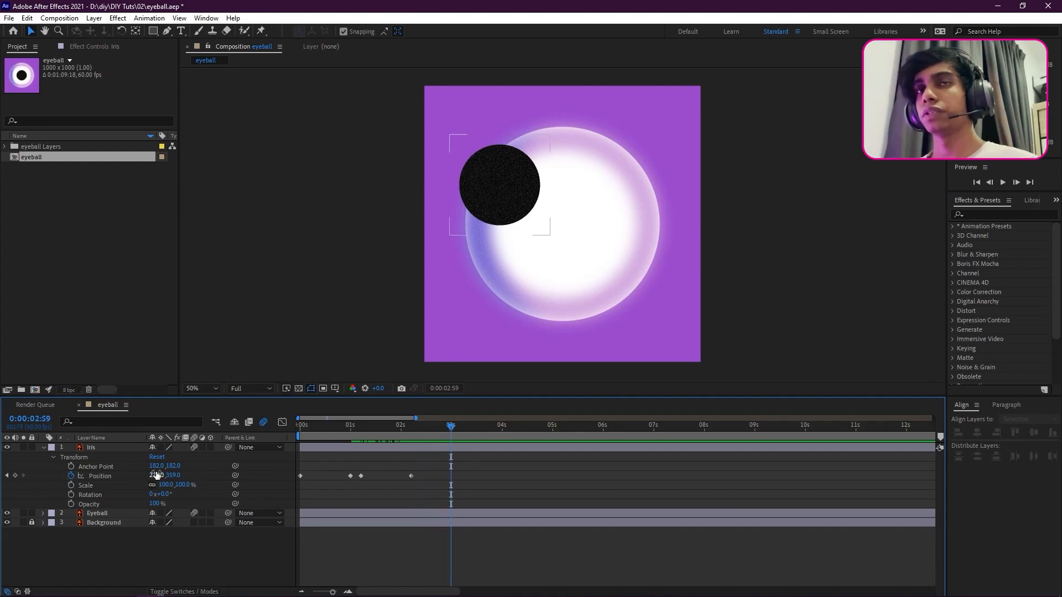
{"action": "left_click", "coordinate": [451, 430]}
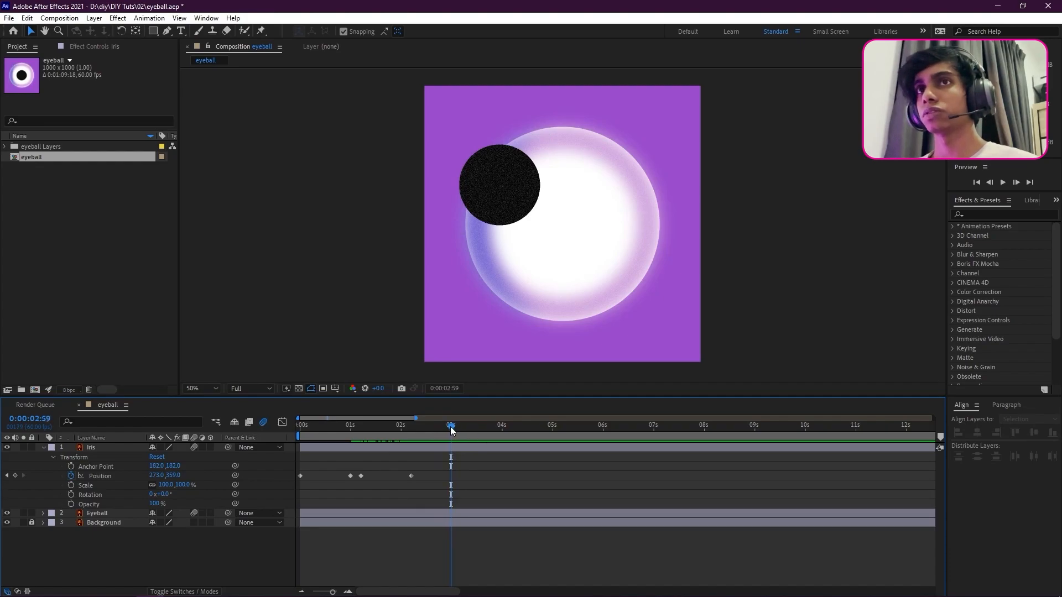
{"action": "left_click", "coordinate": [31, 522]}
{"action": "left_click", "coordinate": [15, 475]}
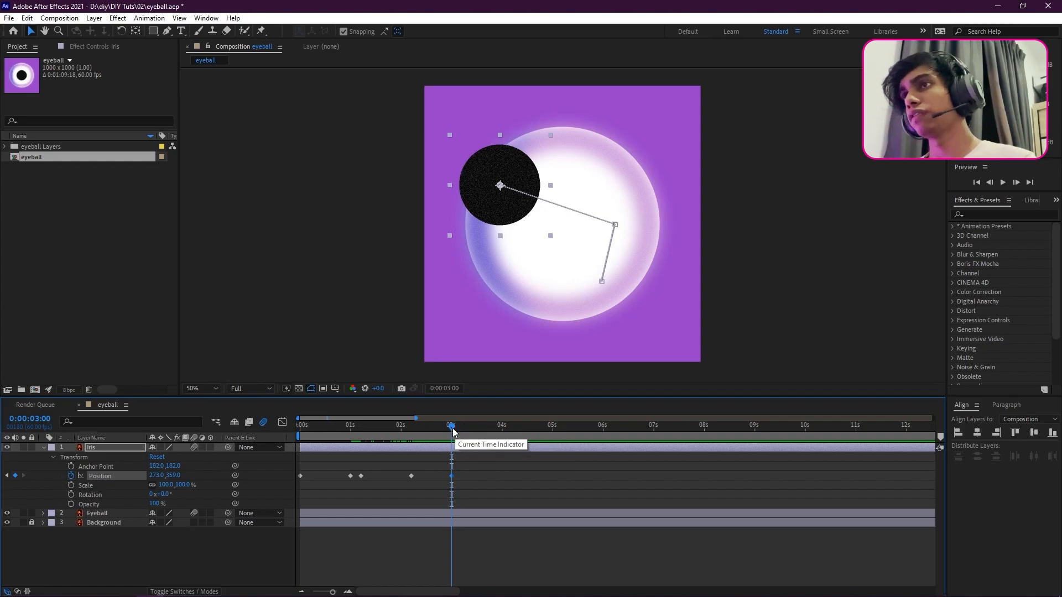
Step: Set the Iris Position to 369, 610 at 0:00:04:00, and add a keyframe at 0:00:04:12 that holds it
{"action": "left_click_drag", "start_coordinate": [452, 432], "coordinate": [502, 437]}
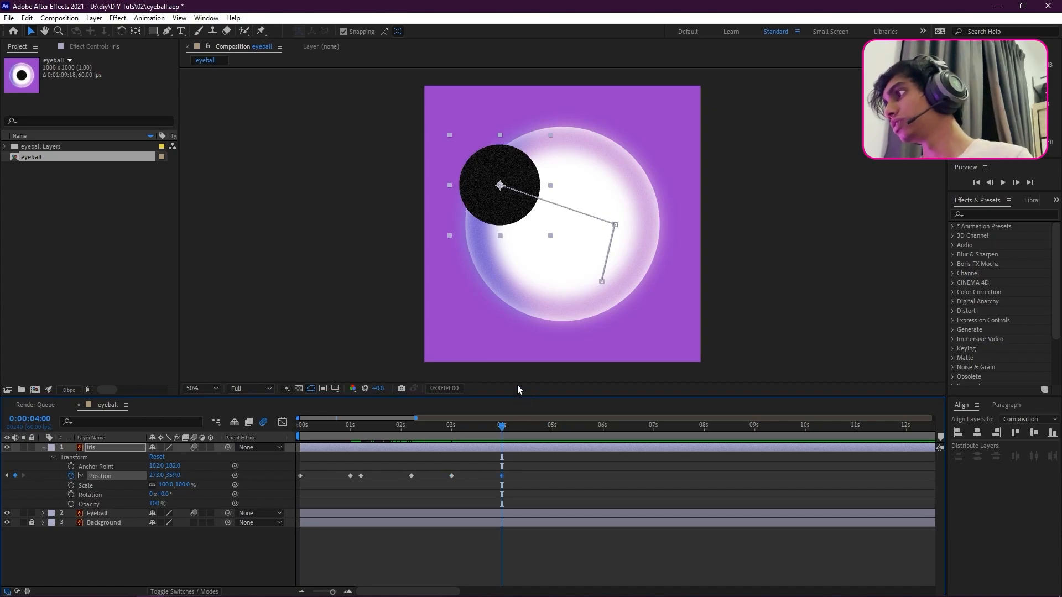
{"action": "left_click_drag", "start_coordinate": [499, 233], "coordinate": [518, 265]}
{"action": "mouse_move", "coordinate": [158, 475]}
{"action": "left_mouse_down"}
{"action": "mouse_move", "coordinate": [182, 476]}
{"action": "mouse_move", "coordinate": [162, 479]}
{"action": "left_mouse_up"}
{"action": "left_click", "coordinate": [161, 477]}
{"action": "type", "text": "3"}
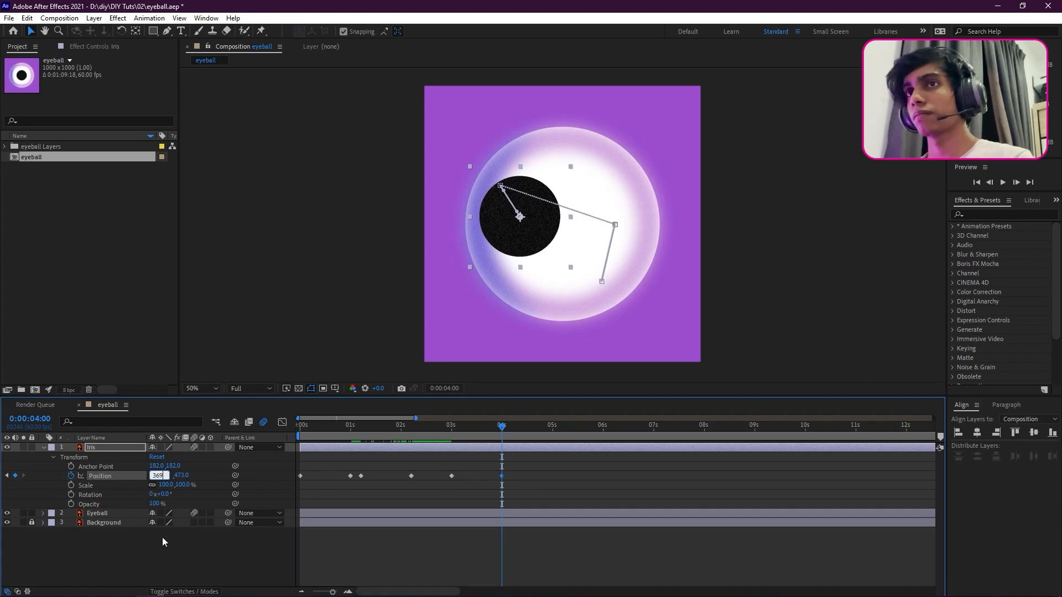
{"action": "type", "text": "69"}
{"action": "key", "text": "Return"}
{"action": "left_click", "coordinate": [178, 474]}
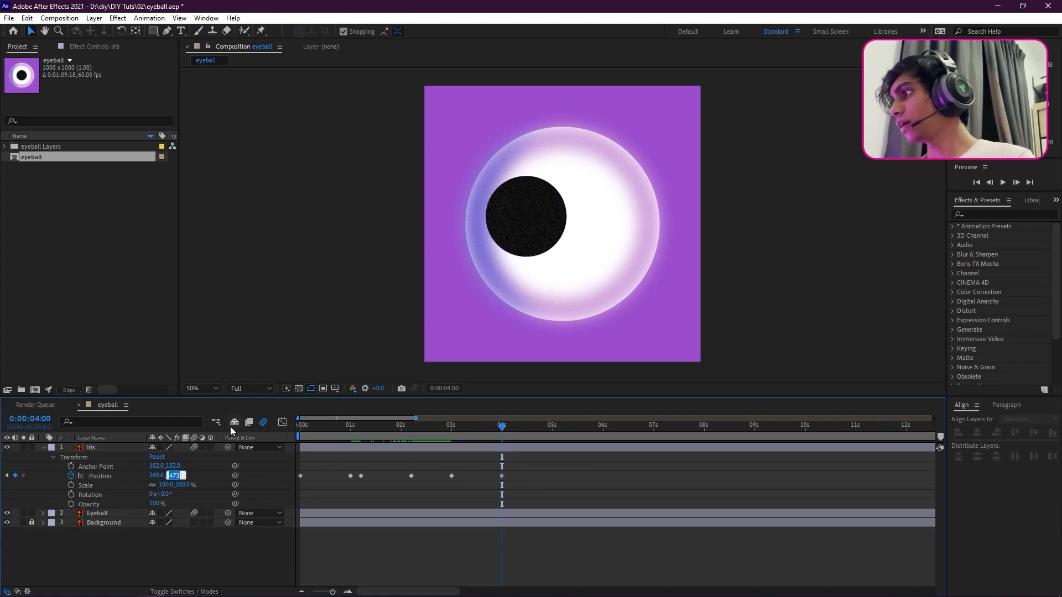
{"action": "type", "text": "610"}
{"action": "key", "text": "Return"}
{"action": "left_click", "coordinate": [391, 550]}
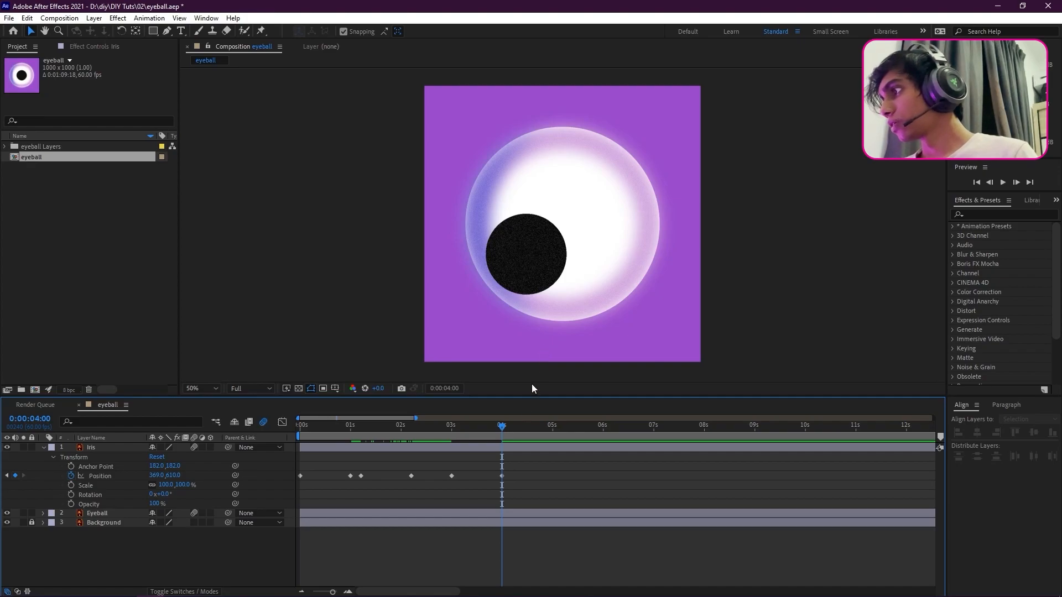
{"action": "mouse_move", "coordinate": [501, 428]}
{"action": "left_mouse_down"}
{"action": "mouse_move", "coordinate": [523, 430]}
{"action": "mouse_move", "coordinate": [510, 427]}
{"action": "left_mouse_up"}
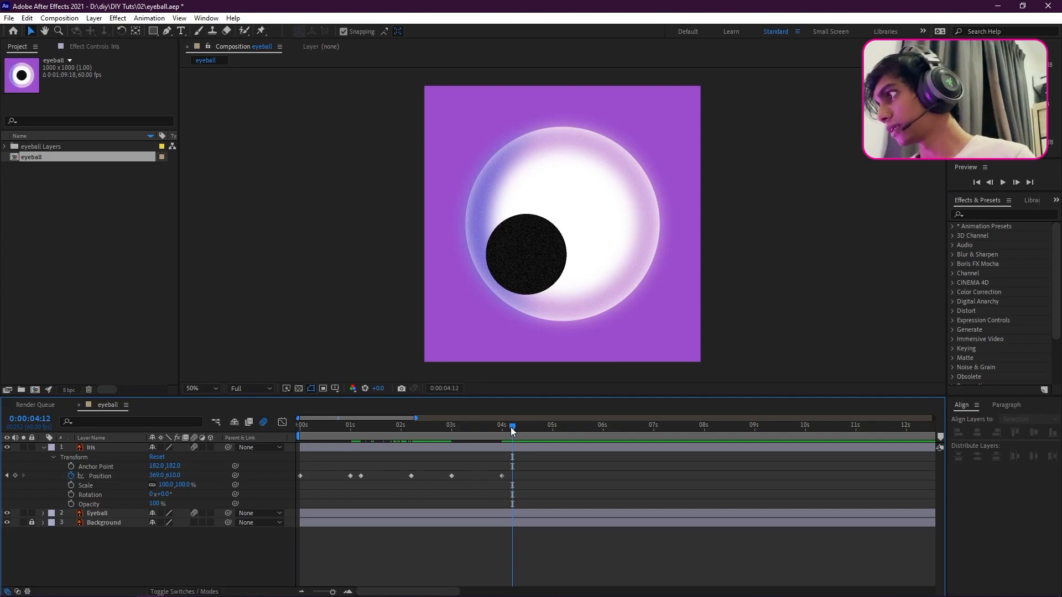
{"action": "left_click", "coordinate": [15, 476]}
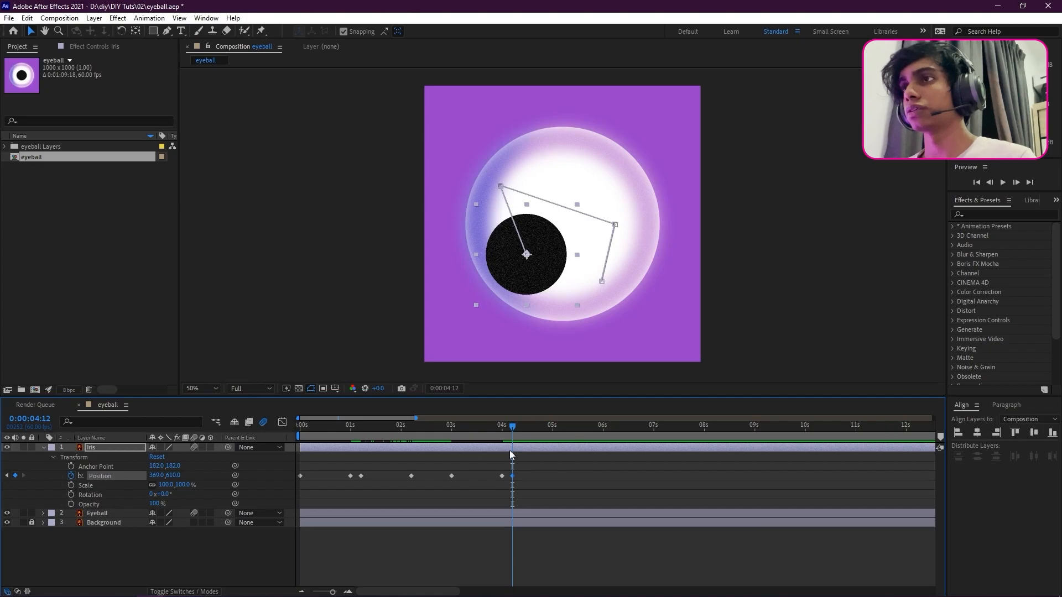
Step: At 0:00:05:12, add an Iris Position keyframe and set it to 602, 409, toward the eyeball's upper right
{"action": "left_click_drag", "start_coordinate": [514, 427], "coordinate": [563, 430]}
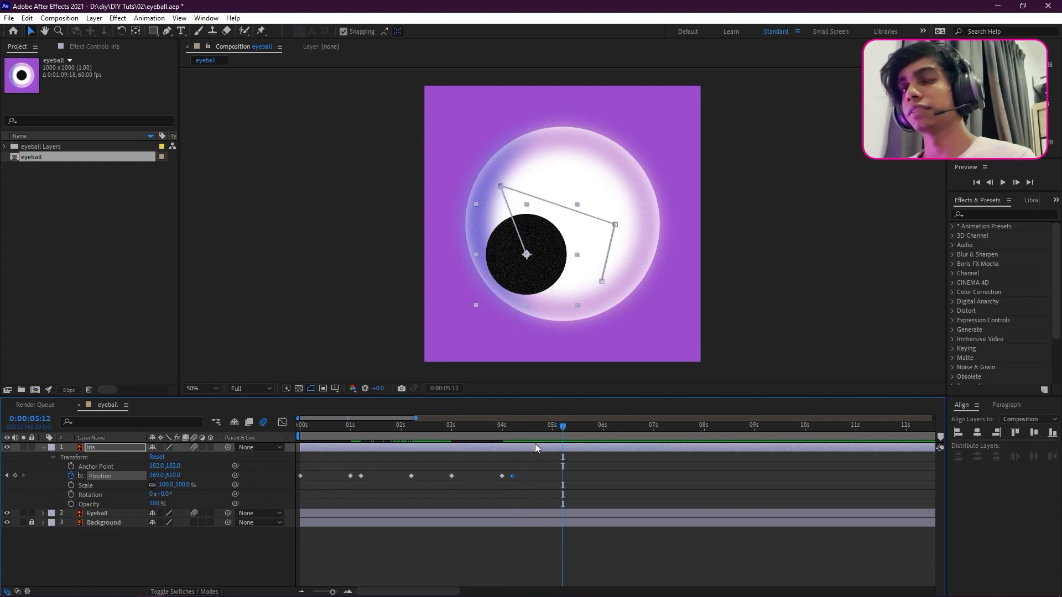
{"action": "left_click", "coordinate": [14, 476]}
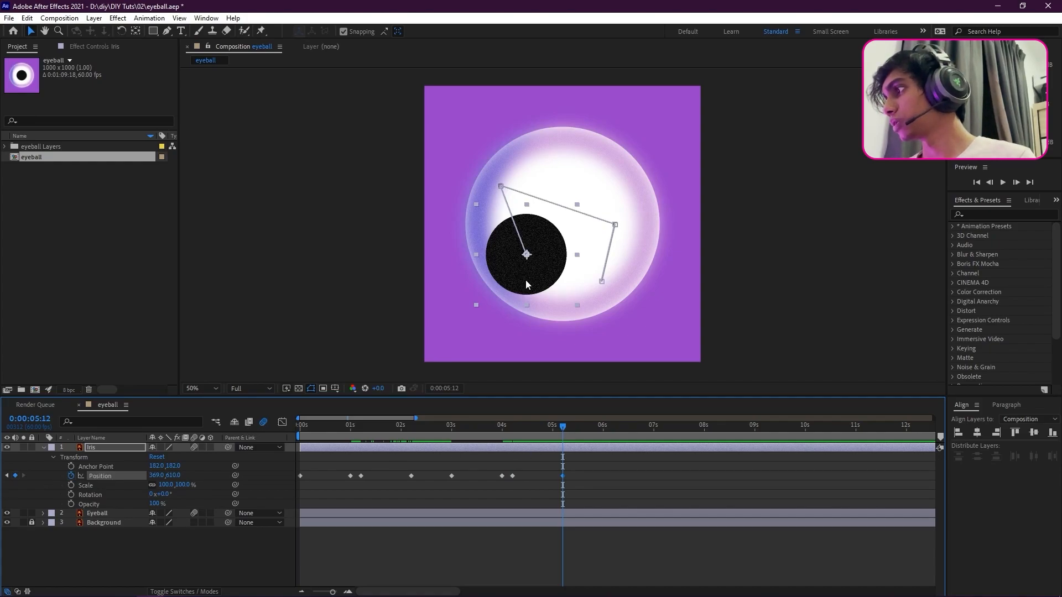
{"action": "left_click_drag", "start_coordinate": [526, 282], "coordinate": [587, 288]}
{"action": "left_click_drag", "start_coordinate": [156, 475], "coordinate": [136, 473]}
{"action": "left_click", "coordinate": [155, 475]}
{"action": "key", "text": "Return"}
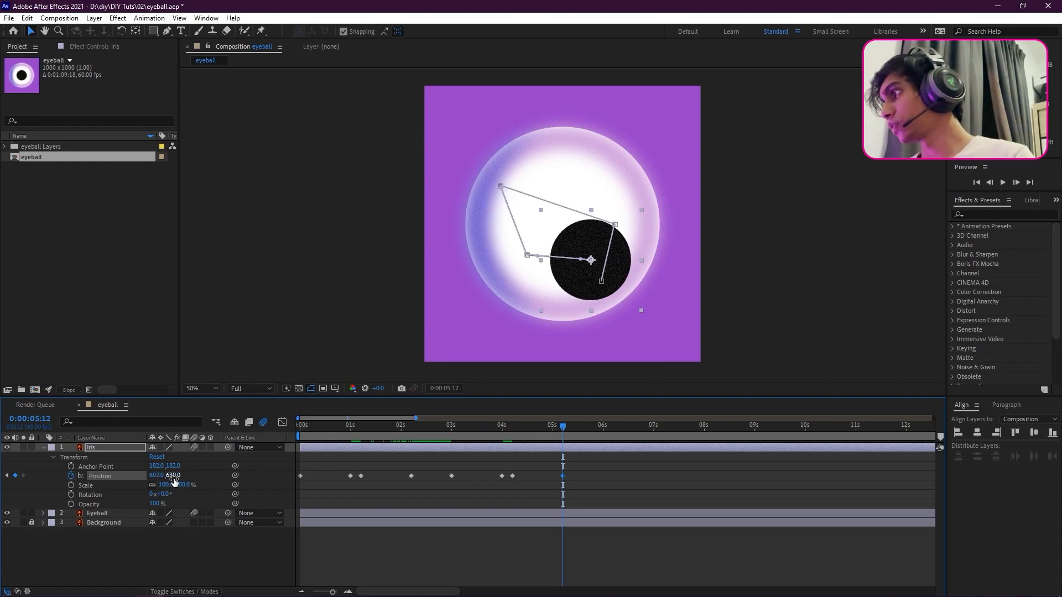
{"action": "left_click", "coordinate": [173, 477]}
{"action": "type", "text": "405"}
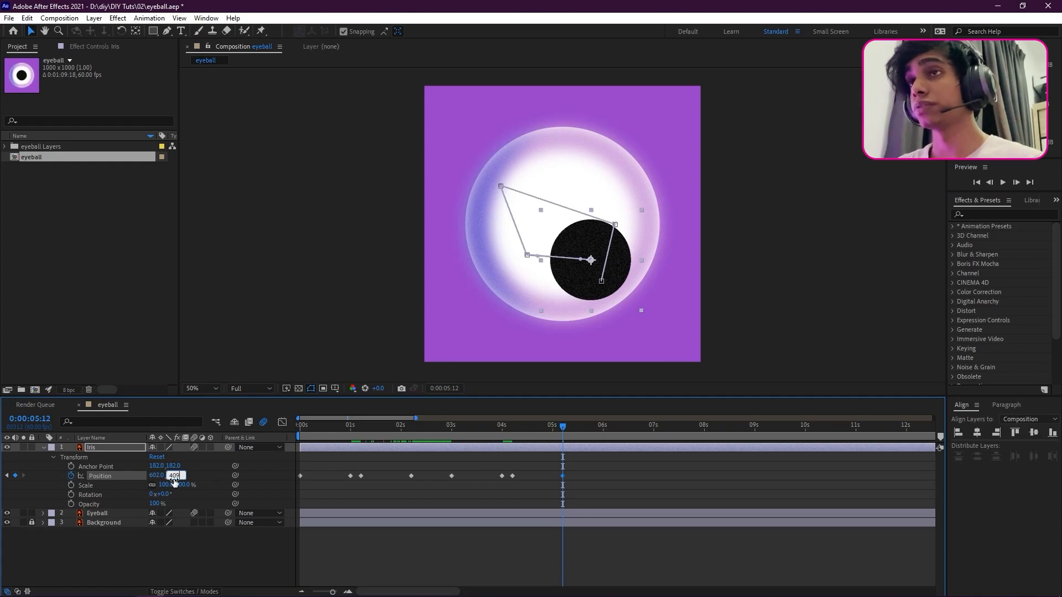
{"action": "left_click", "coordinate": [390, 543]}
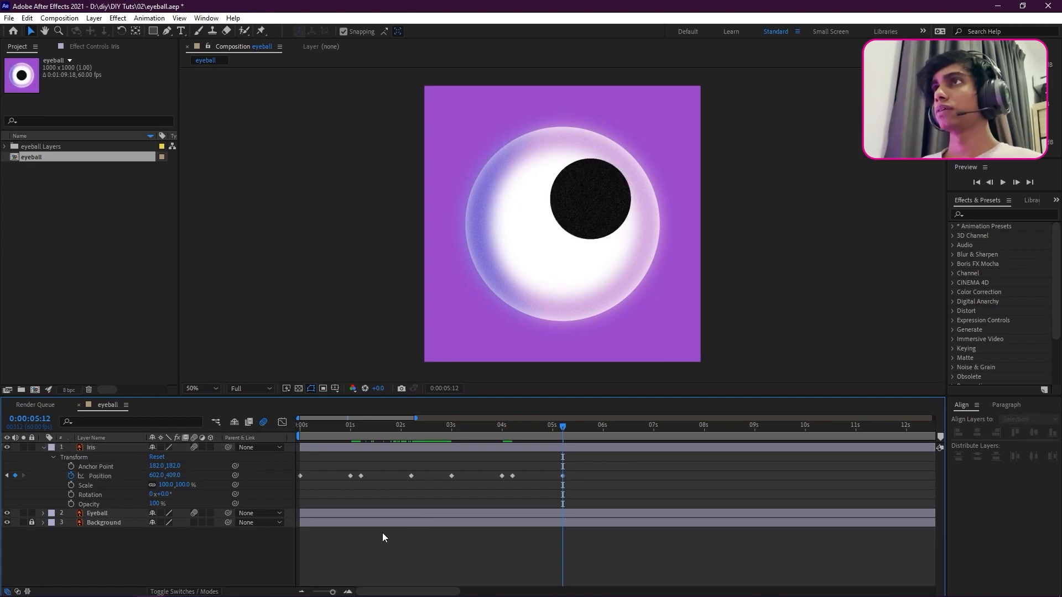
Step: Add an Iris Position keyframe at 0:00:06:12 that holds the upper-right position
{"action": "mouse_move", "coordinate": [559, 427]}
{"action": "left_mouse_down"}
{"action": "mouse_move", "coordinate": [337, 438]}
{"action": "mouse_move", "coordinate": [563, 441]}
{"action": "mouse_move", "coordinate": [334, 447]}
{"action": "mouse_move", "coordinate": [469, 456]}
{"action": "mouse_move", "coordinate": [560, 446]}
{"action": "left_mouse_up"}
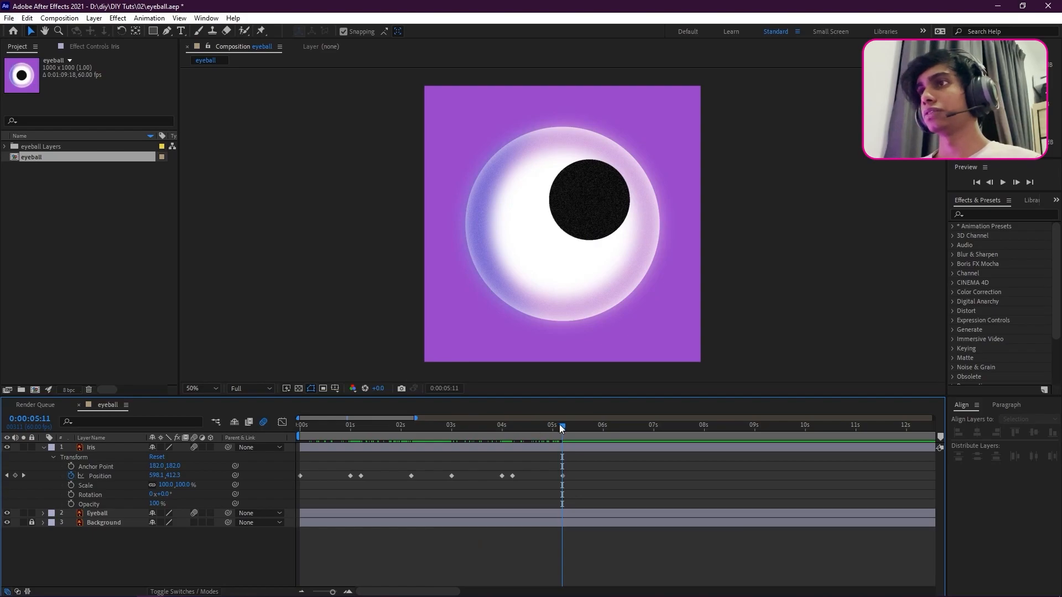
{"action": "left_click_drag", "start_coordinate": [560, 430], "coordinate": [562, 431]}
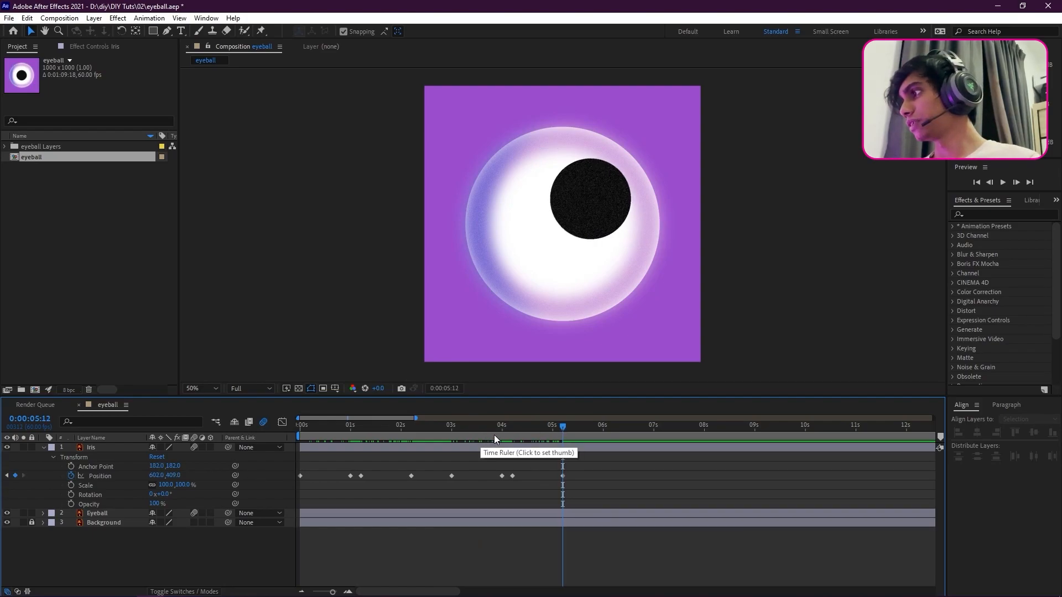
{"action": "left_click", "coordinate": [531, 445]}
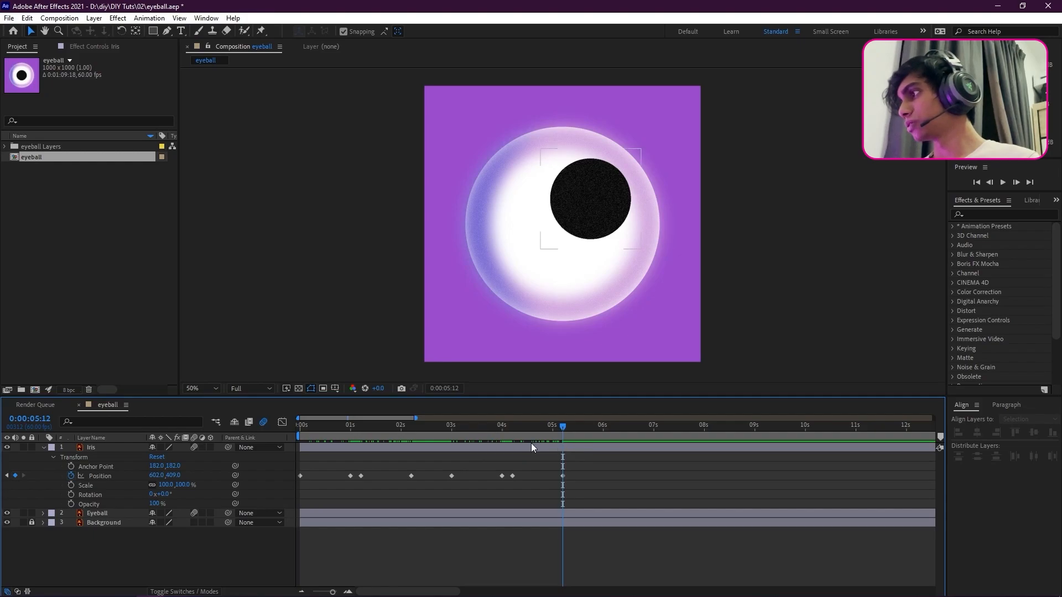
{"action": "left_click_drag", "start_coordinate": [562, 428], "coordinate": [613, 437]}
{"action": "left_click", "coordinate": [18, 475]}
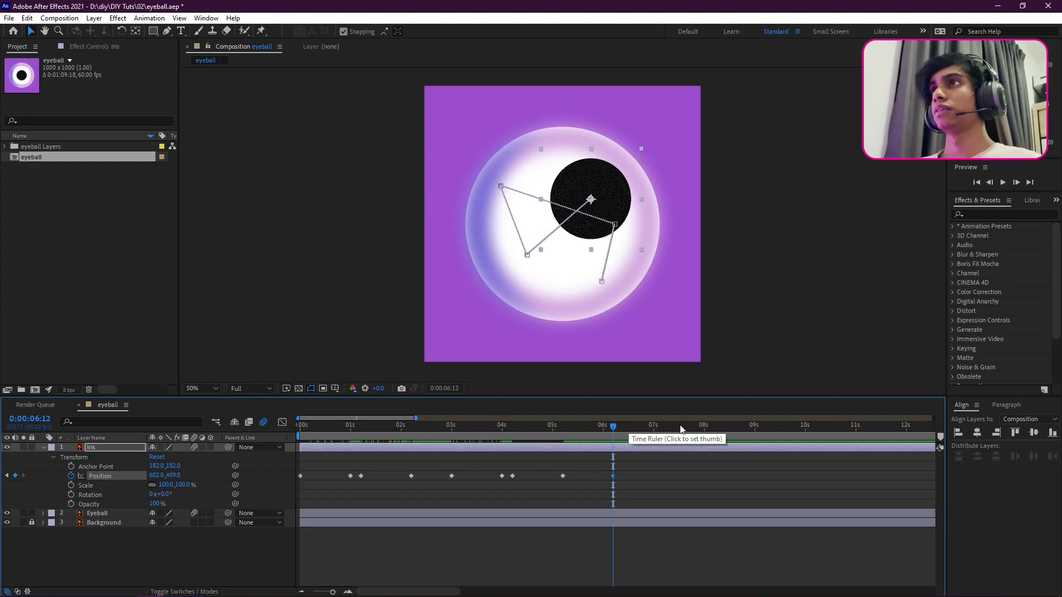
{"action": "mouse_move", "coordinate": [640, 463]}
{"action": "left_mouse_down"}
{"action": "mouse_move", "coordinate": [524, 493]}
{"action": "mouse_move", "coordinate": [638, 462]}
{"action": "left_mouse_up"}
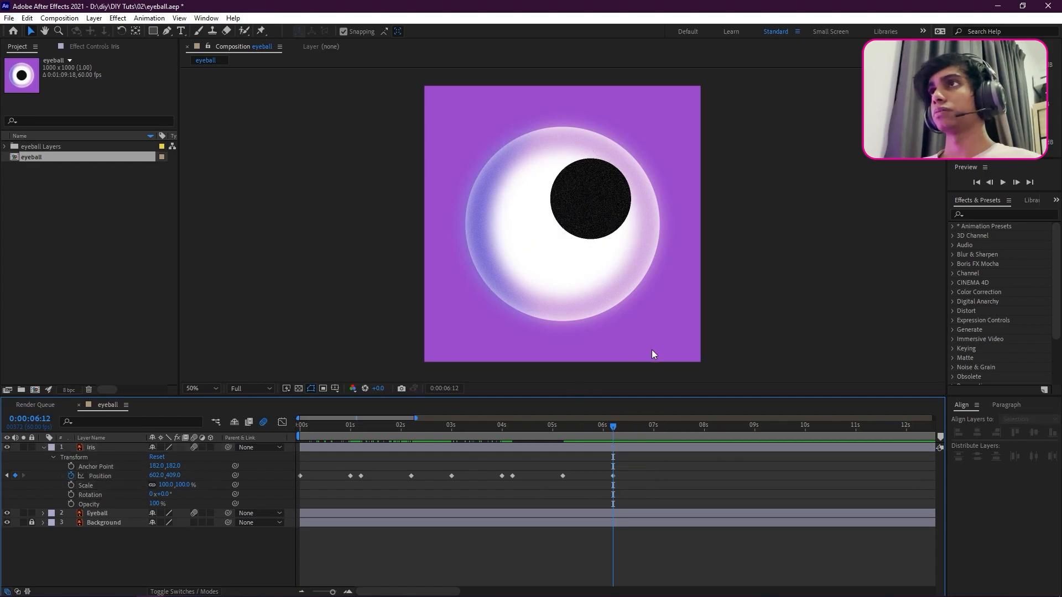
Step: At 0:00:07:00, move the iris to the eyeball's centre by setting its Position to 508, 494
{"action": "left_click_drag", "start_coordinate": [615, 426], "coordinate": [654, 432]}
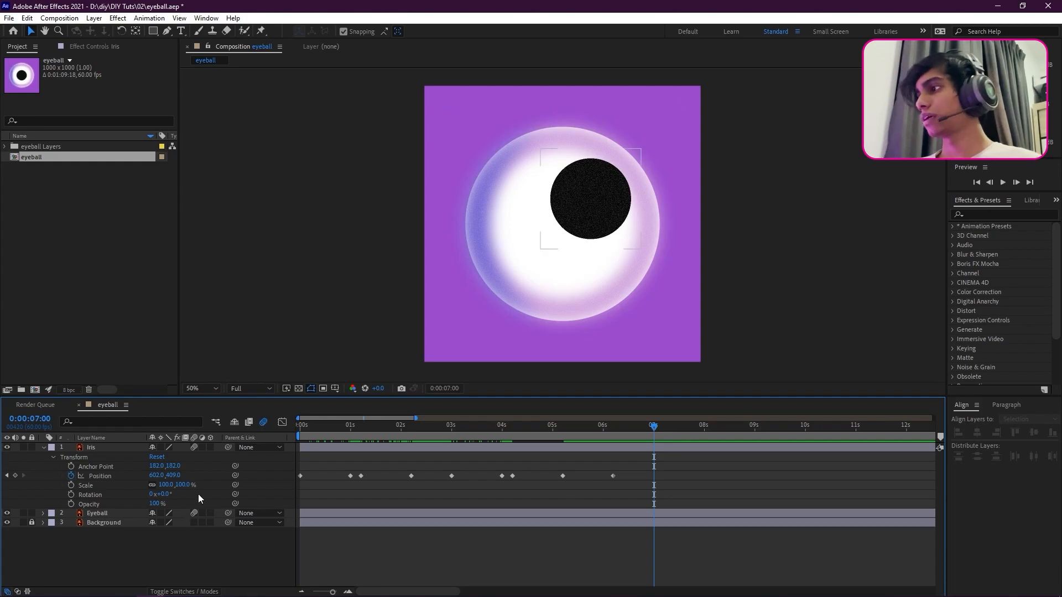
{"action": "left_click", "coordinate": [155, 476]}
{"action": "type", "text": "508"}
{"action": "key", "text": "Return"}
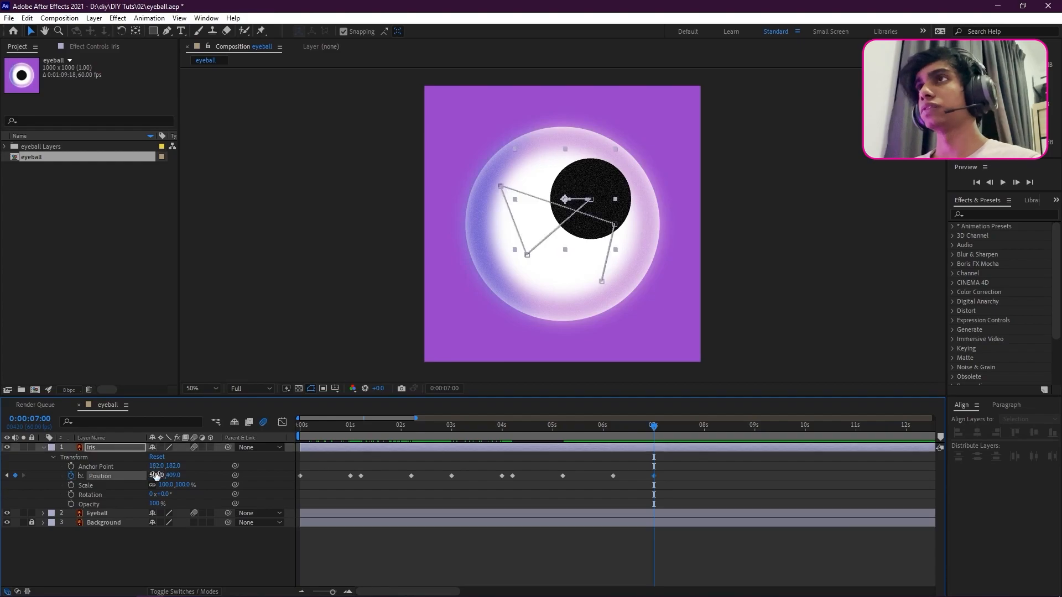
{"action": "left_click", "coordinate": [173, 476]}
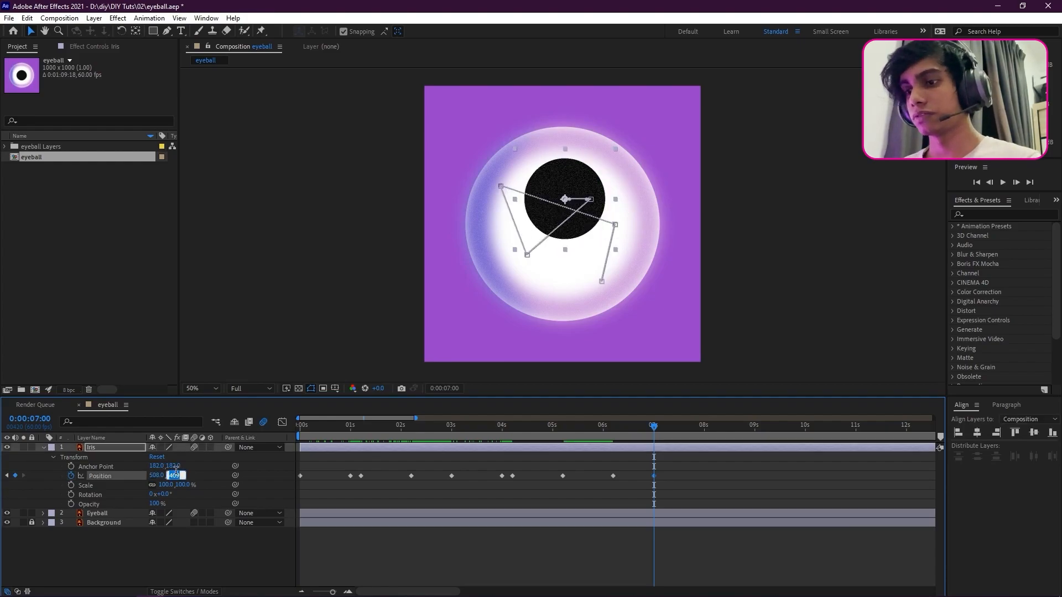
{"action": "type", "text": "494"}
{"action": "key", "text": "Return"}
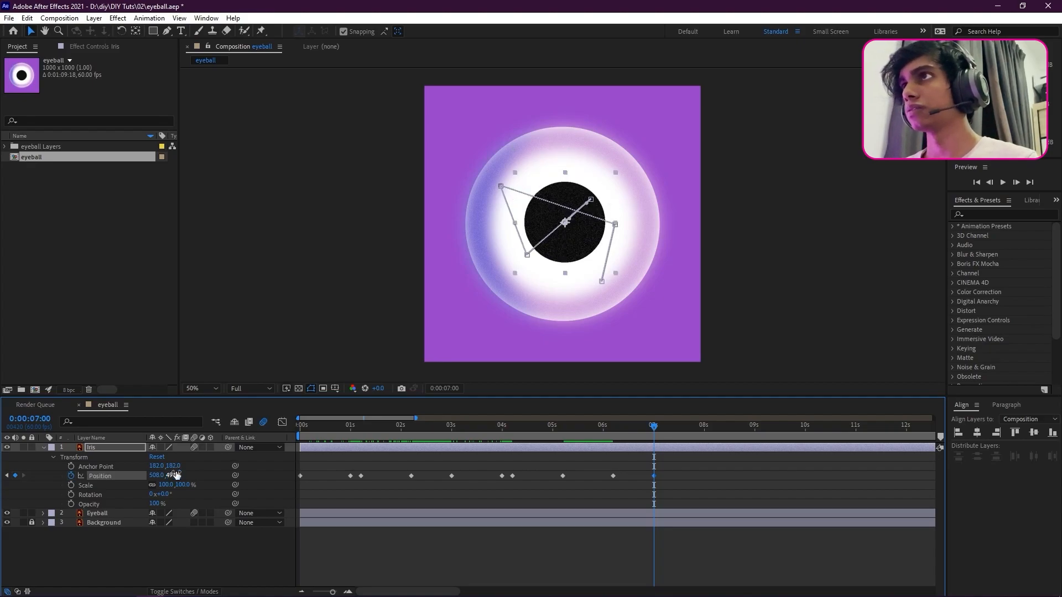
{"action": "left_click", "coordinate": [394, 549]}
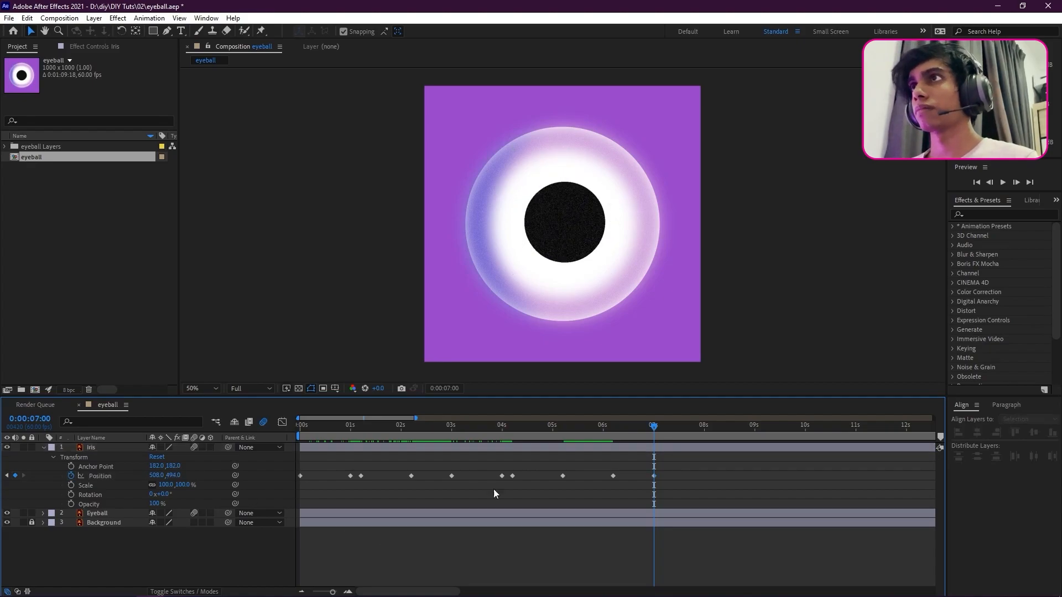
Step: Add an Iris Position keyframe at 0:00:08:00 that holds the centred position
{"action": "left_click_drag", "start_coordinate": [654, 427], "coordinate": [679, 460]}
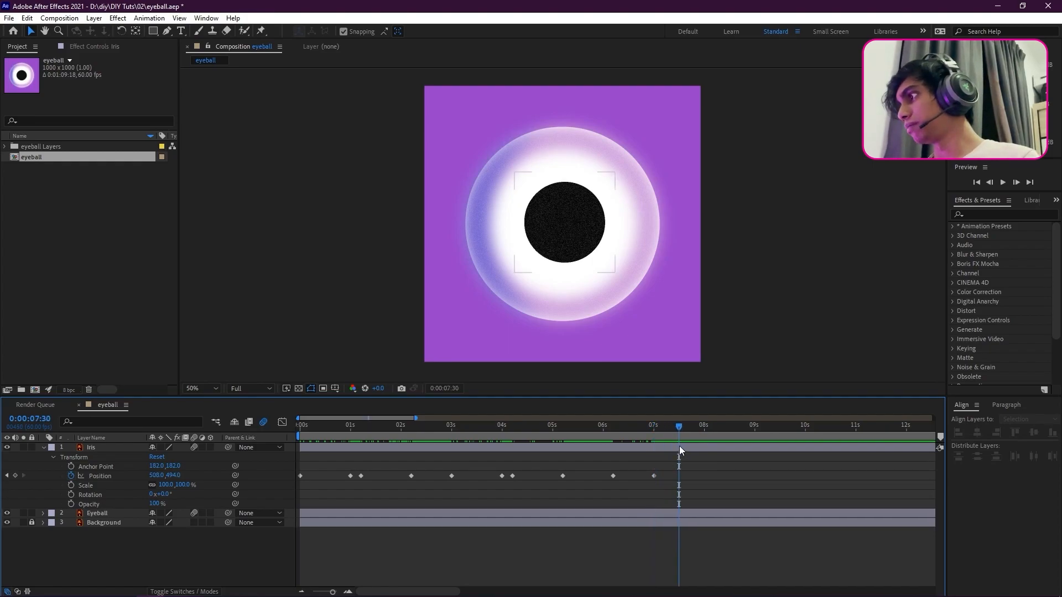
{"action": "left_click_drag", "start_coordinate": [684, 433], "coordinate": [705, 463]}
{"action": "left_click", "coordinate": [15, 476]}
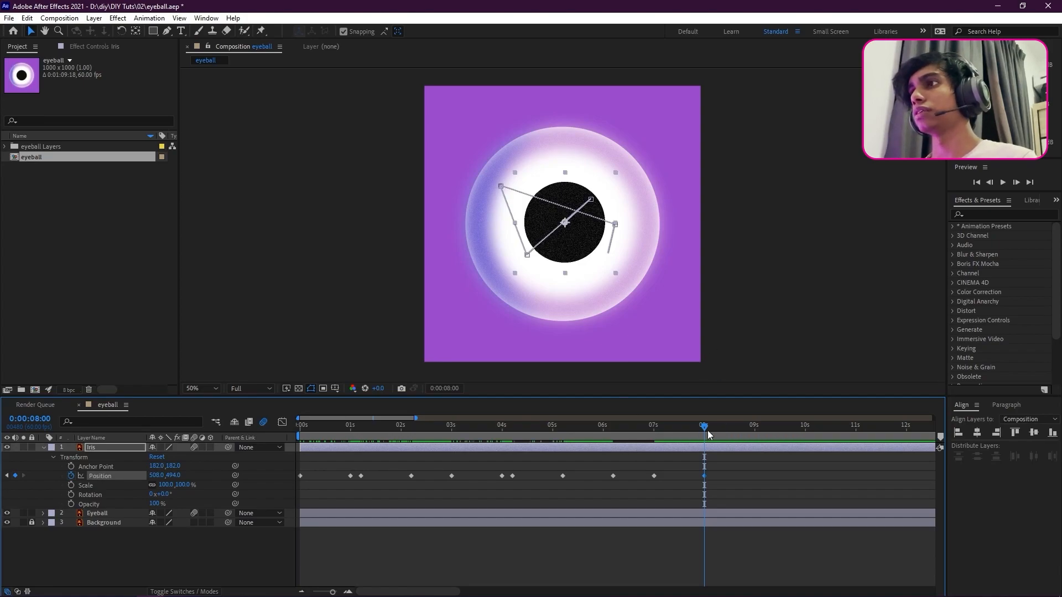
Step: At 0:00:09:01, set the Iris Position to 640, 706 and compare it with the first keyframe at 0:00:00:00
{"action": "left_click_drag", "start_coordinate": [704, 434], "coordinate": [753, 441]}
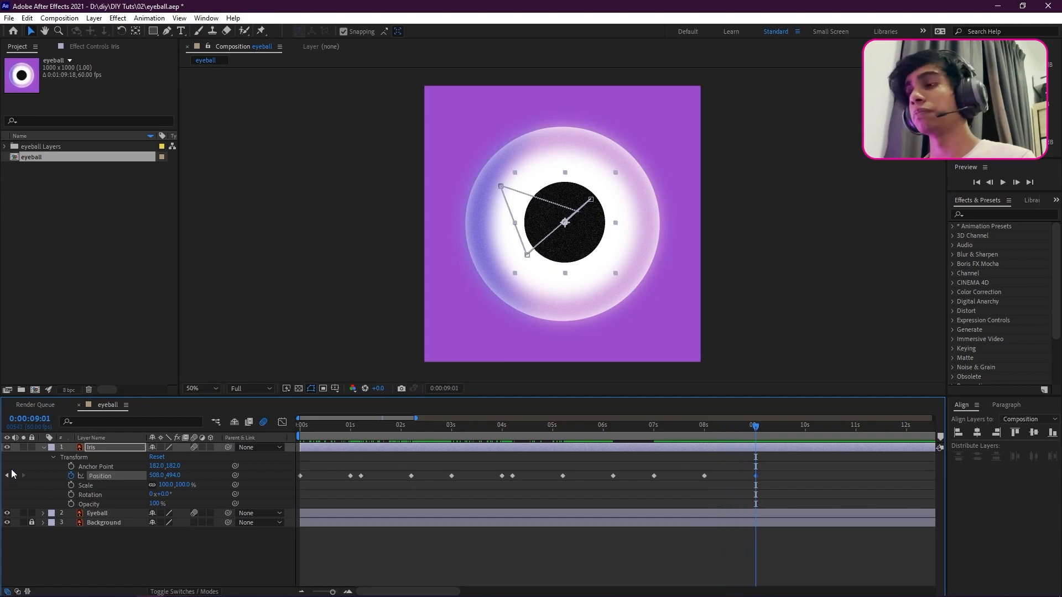
{"action": "left_click", "coordinate": [158, 475]}
{"action": "type", "text": "640"}
{"action": "key", "text": "Tab"}
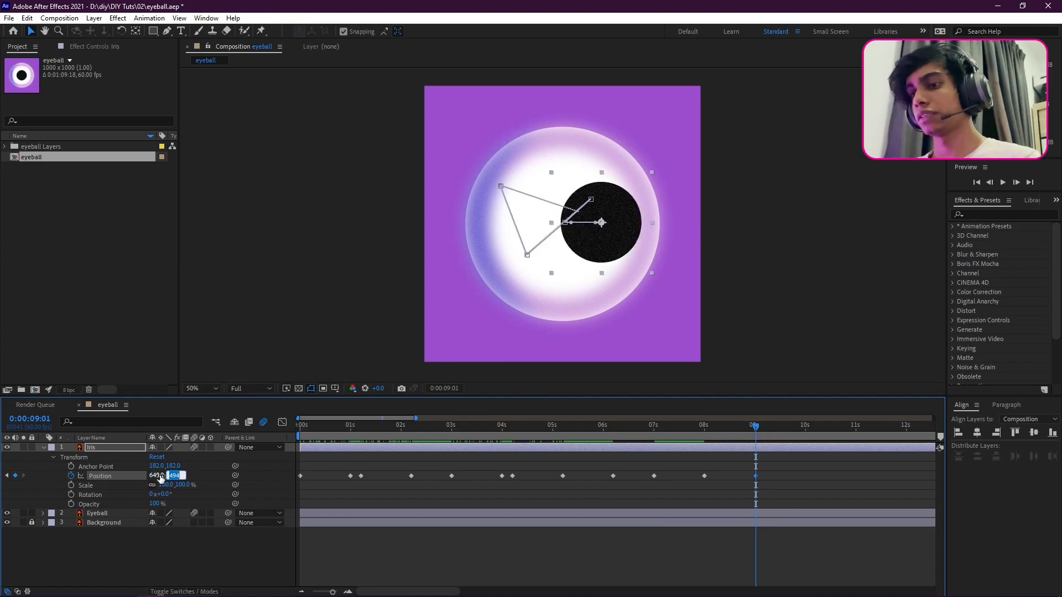
{"action": "type", "text": "706"}
{"action": "key", "text": "Return"}
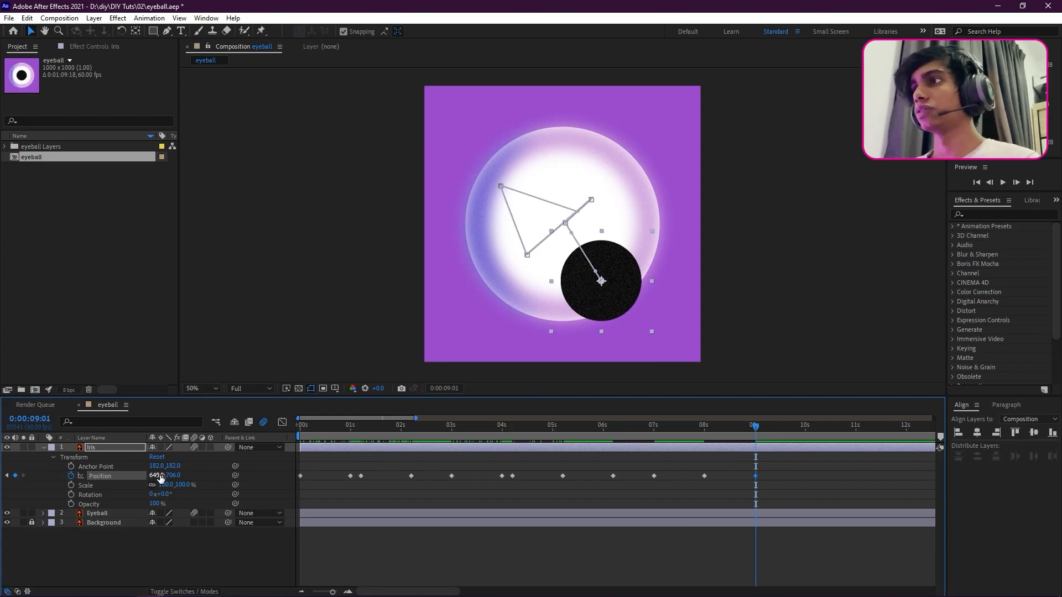
{"action": "left_click_drag", "start_coordinate": [360, 429], "coordinate": [282, 436]}
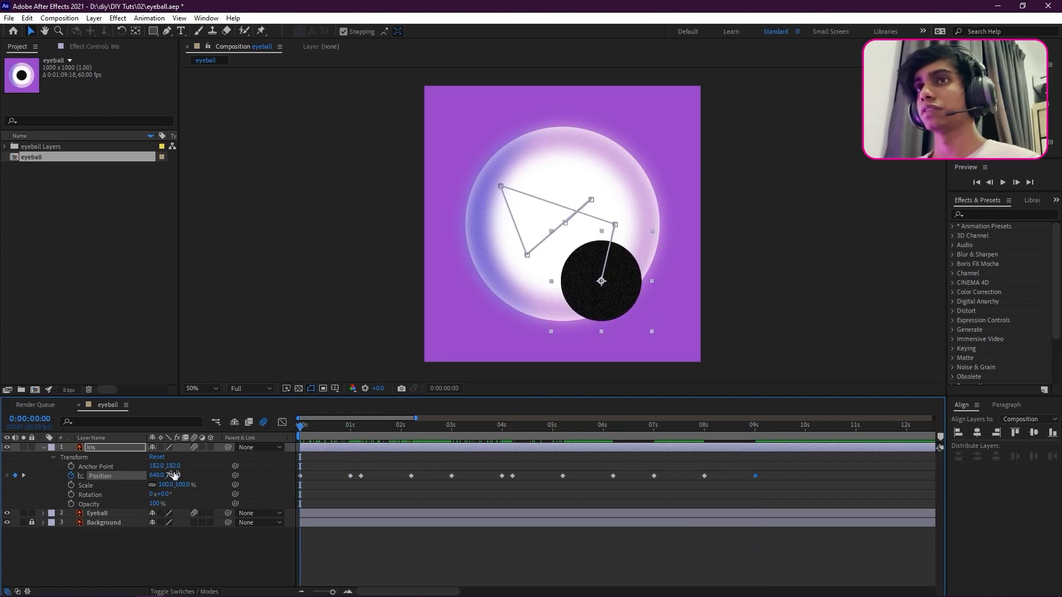
Step: Add a closing Iris Position keyframe at 0:00:09:12 that holds the lower-right position
{"action": "mouse_move", "coordinate": [750, 437]}
{"action": "left_mouse_down"}
{"action": "mouse_move", "coordinate": [709, 436]}
{"action": "mouse_move", "coordinate": [765, 441]}
{"action": "mouse_move", "coordinate": [749, 451]}
{"action": "mouse_move", "coordinate": [801, 437]}
{"action": "mouse_move", "coordinate": [765, 445]}
{"action": "left_mouse_up"}
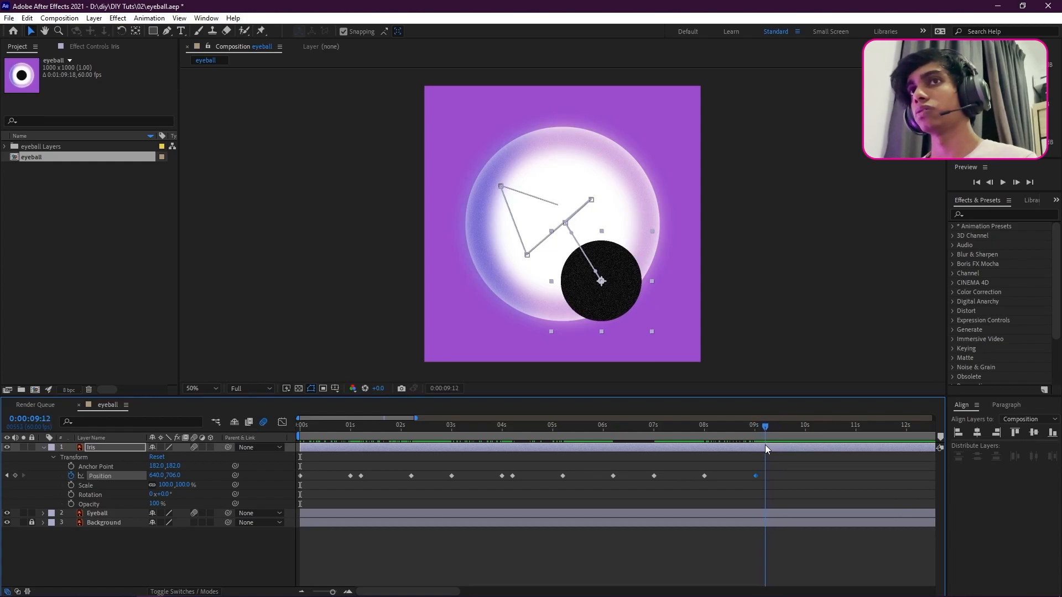
{"action": "left_click", "coordinate": [15, 476]}
{"action": "left_click", "coordinate": [760, 503]}
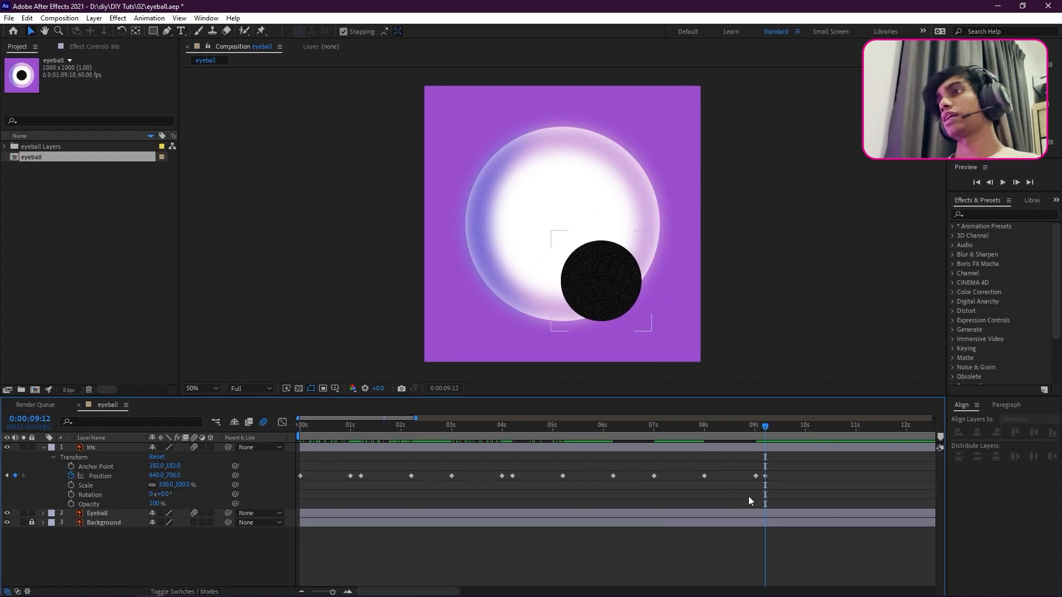
Step: Preview the iris animation from the start of the composition, and return to 0:00:00:00
{"action": "left_click_drag", "start_coordinate": [764, 429], "coordinate": [202, 446]}
{"action": "key", "text": "space"}
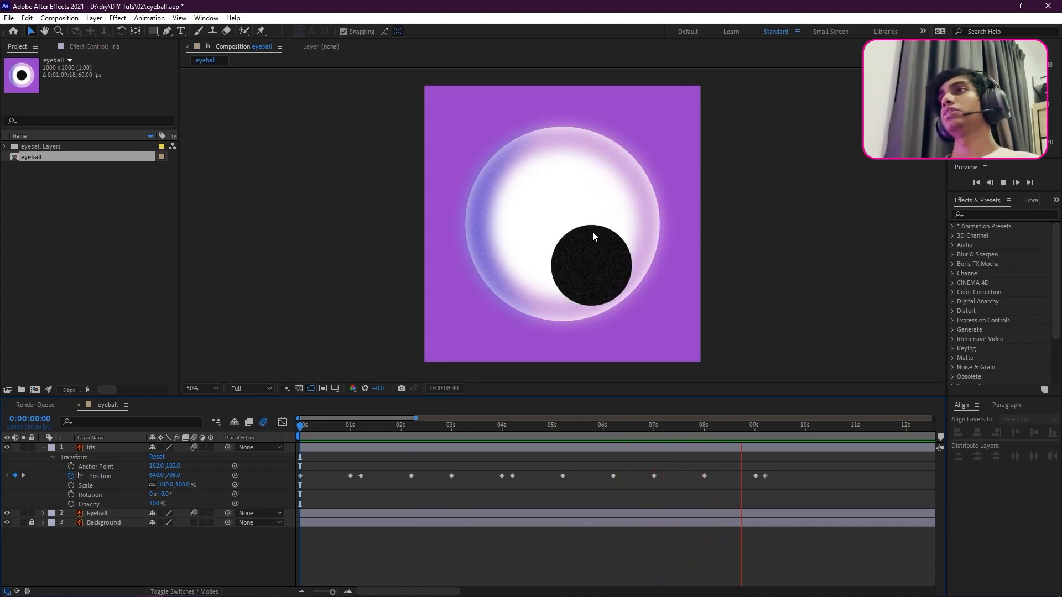
{"action": "left_click_drag", "start_coordinate": [301, 436], "coordinate": [278, 457]}
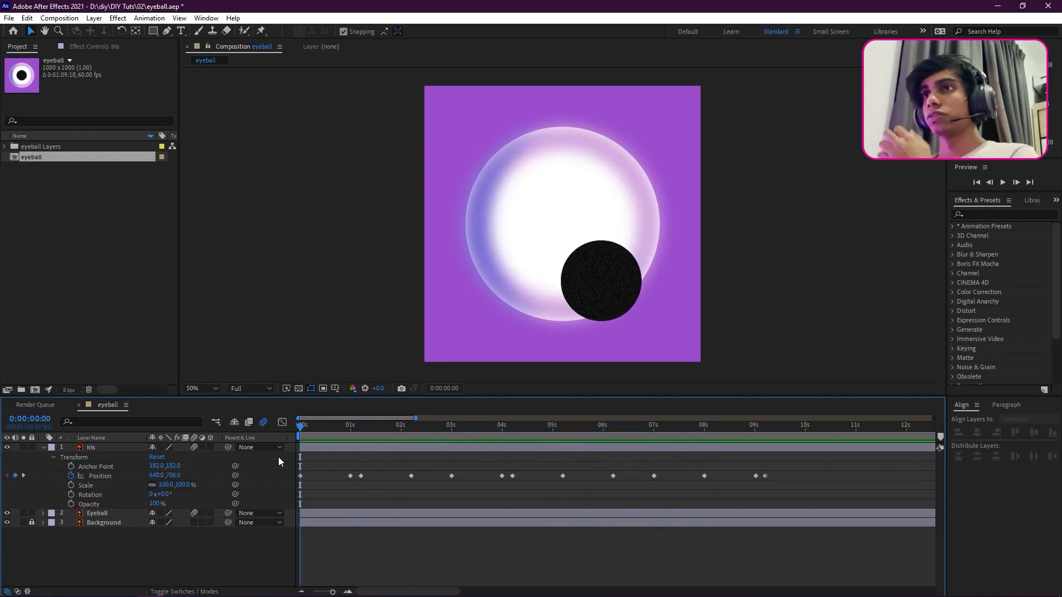
Step: Apply Easy Ease to all of the Iris's Position keyframes and show their speed curves in the Graph Editor
{"action": "left_click_drag", "start_coordinate": [834, 471], "coordinate": [274, 490]}
{"action": "right_click", "coordinate": [354, 477]}
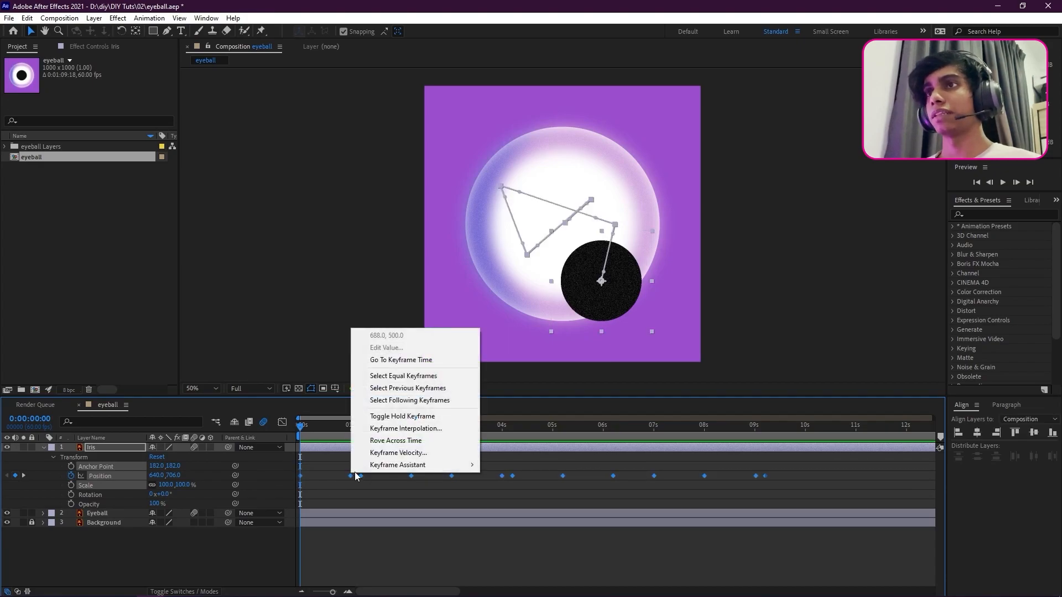
{"action": "mouse_move", "coordinate": [380, 471]}
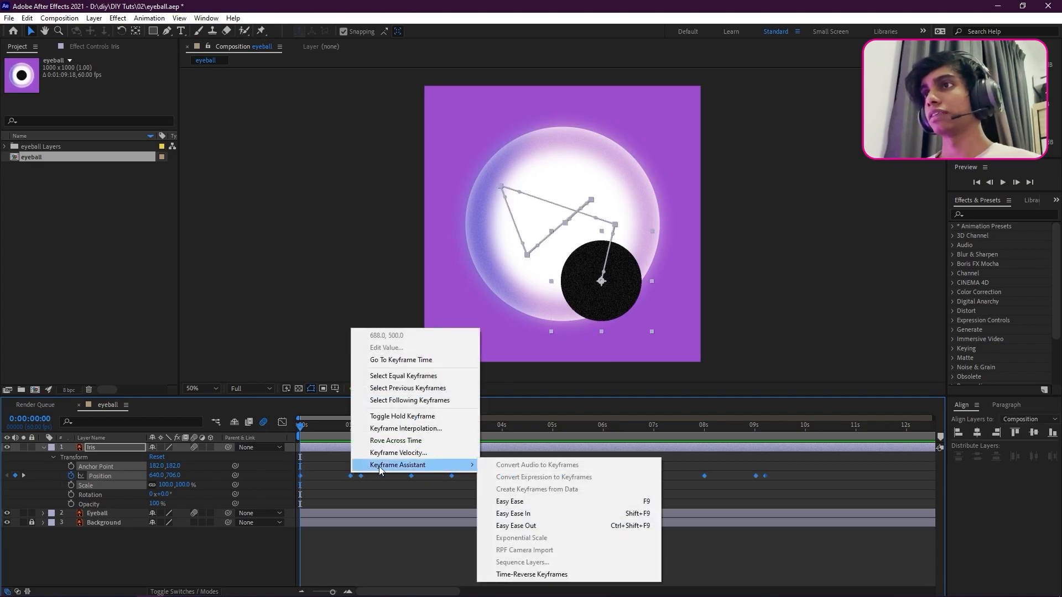
{"action": "left_click", "coordinate": [531, 502]}
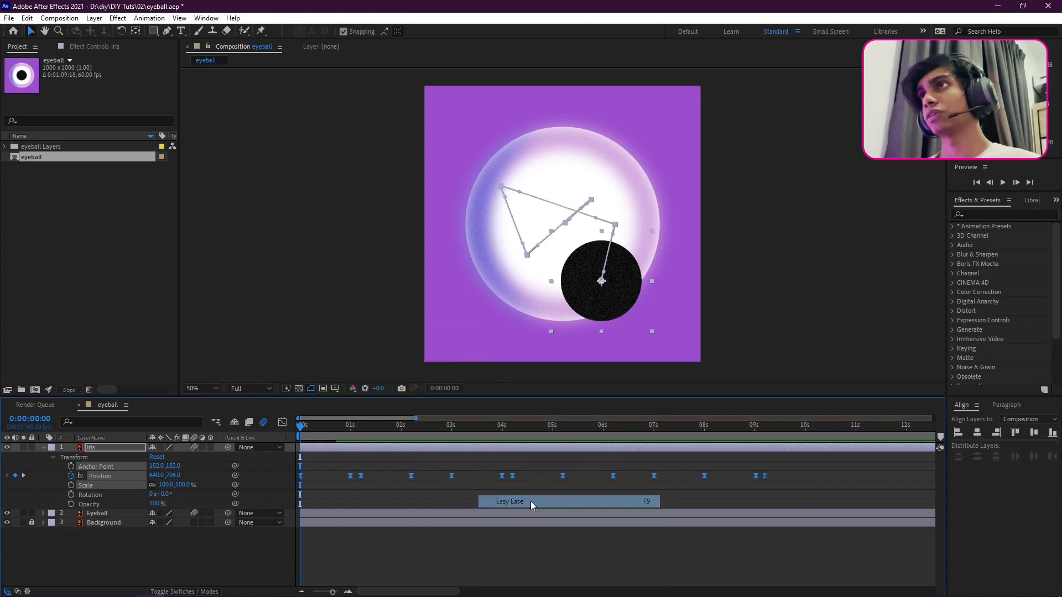
{"action": "left_click", "coordinate": [283, 423]}
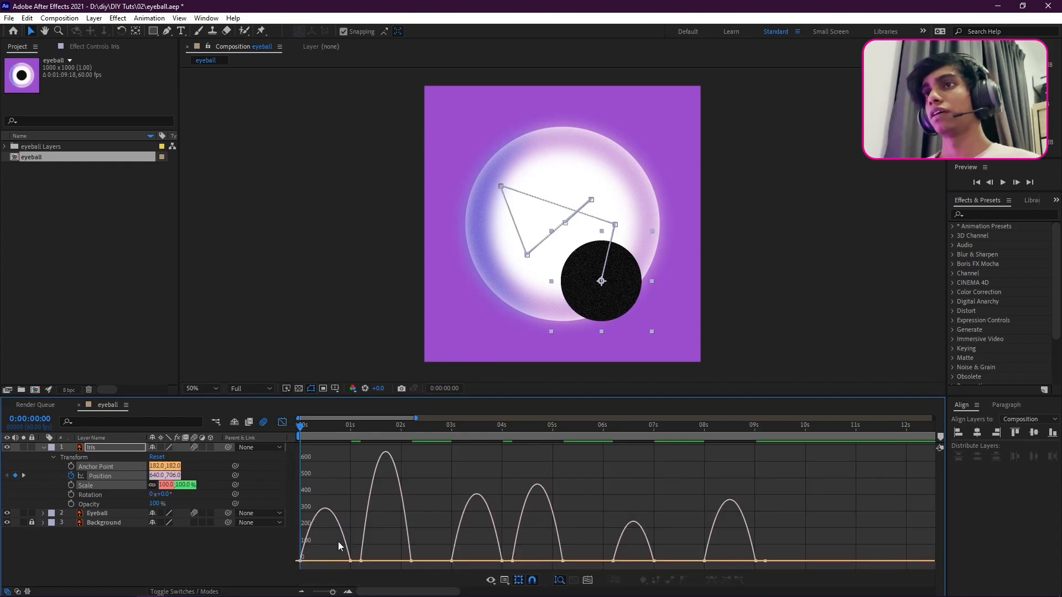
Step: Lengthen the easing influence of the first two Iris moves so their speed curves form steep central peaks of about 1300 and 3900 px/sec
{"action": "left_click_drag", "start_coordinate": [301, 426], "coordinate": [327, 450]}
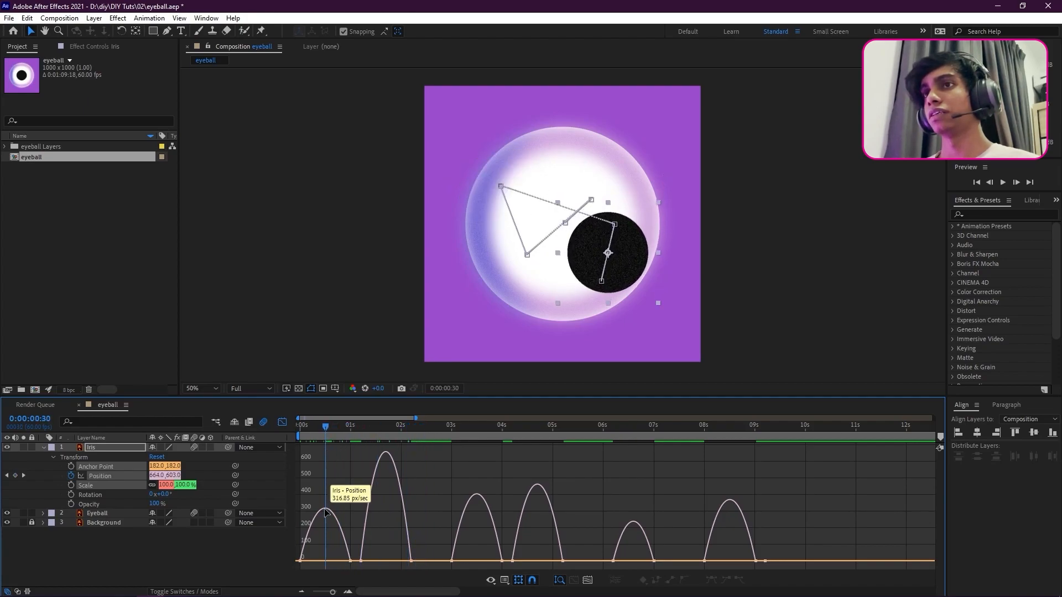
{"action": "left_click_drag", "start_coordinate": [328, 426], "coordinate": [274, 463]}
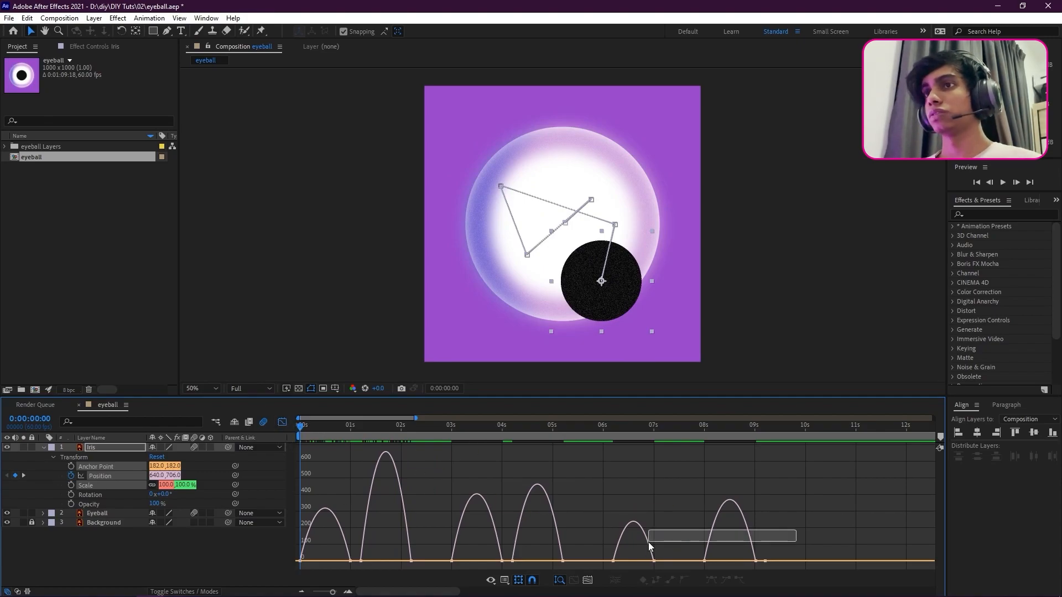
{"action": "left_click_drag", "start_coordinate": [352, 545], "coordinate": [296, 575]}
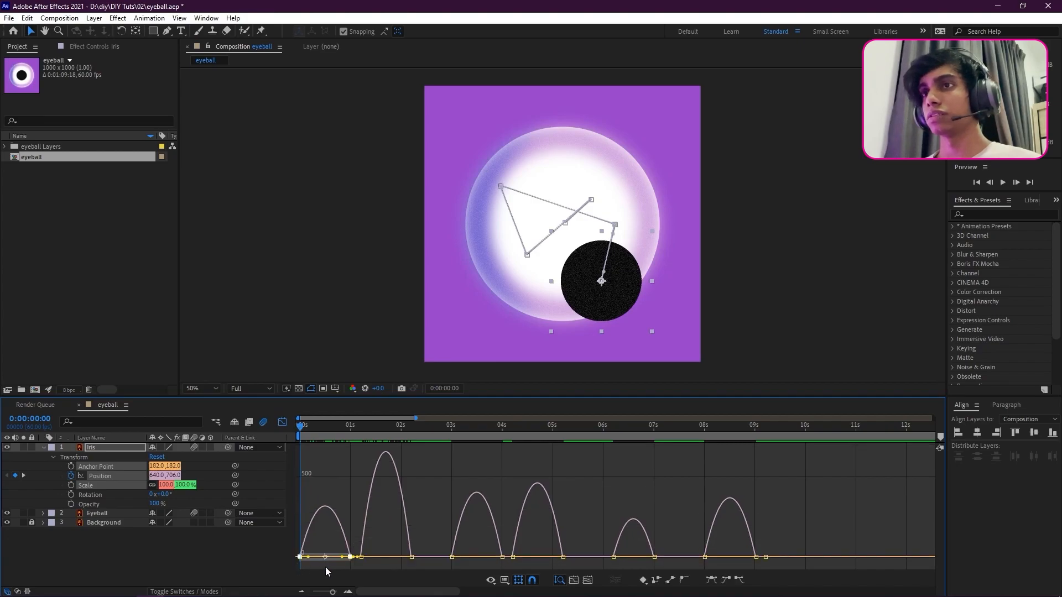
{"action": "left_click", "coordinate": [344, 565]}
{"action": "left_click", "coordinate": [350, 561]}
{"action": "left_click_drag", "start_coordinate": [344, 562], "coordinate": [389, 560]}
{"action": "left_click", "coordinate": [361, 561]}
{"action": "left_click", "coordinate": [411, 561]}
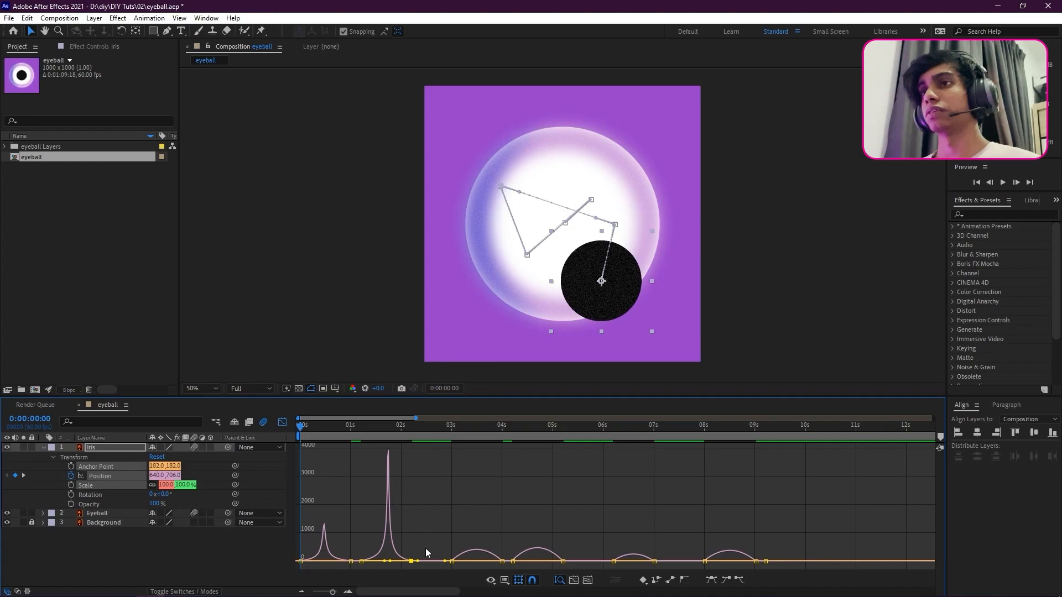
Step: Reshape the four remaining Iris speed curves between 3 and 9 seconds into the same steep, narrow central peaks
{"action": "left_click_drag", "start_coordinate": [458, 562], "coordinate": [543, 561]}
{"action": "left_click", "coordinate": [612, 562]}
{"action": "left_click_drag", "start_coordinate": [619, 557], "coordinate": [639, 560]}
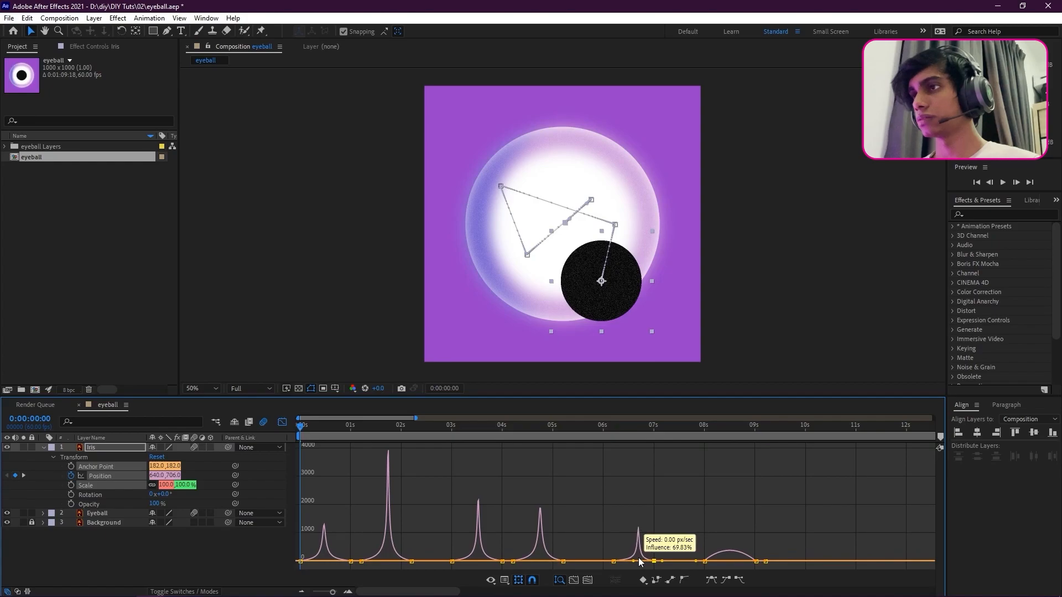
{"action": "left_click", "coordinate": [705, 561]}
{"action": "mouse_move", "coordinate": [718, 563]}
{"action": "left_mouse_down"}
{"action": "mouse_move", "coordinate": [740, 562]}
{"action": "mouse_move", "coordinate": [727, 561]}
{"action": "left_mouse_up"}
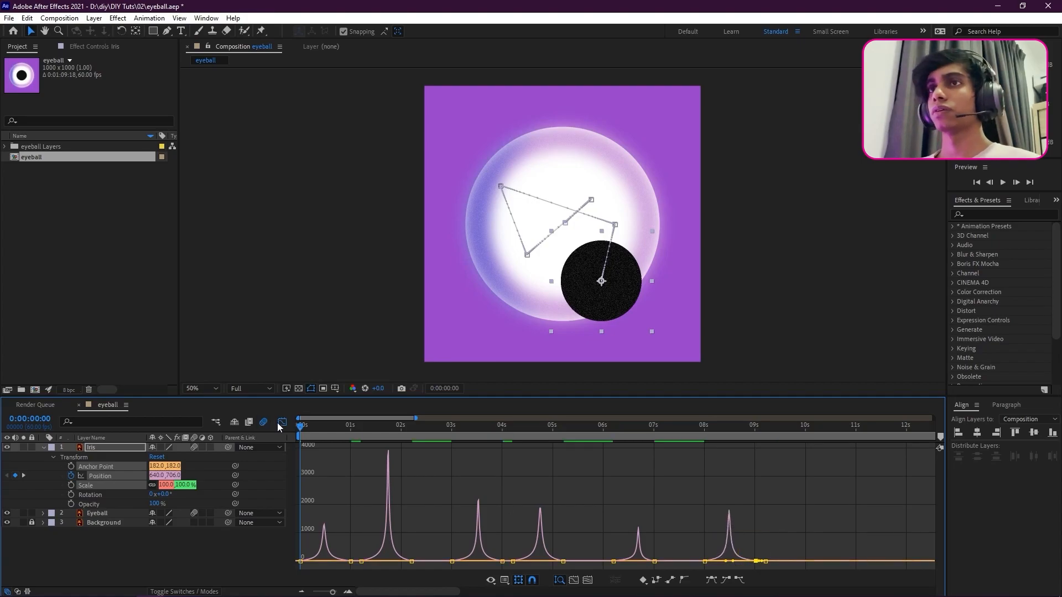
Step: Close the Graph Editor, preview the eased iris animation, and return to 0:00:00:00
{"action": "left_click", "coordinate": [281, 422]}
{"action": "key", "text": "space"}
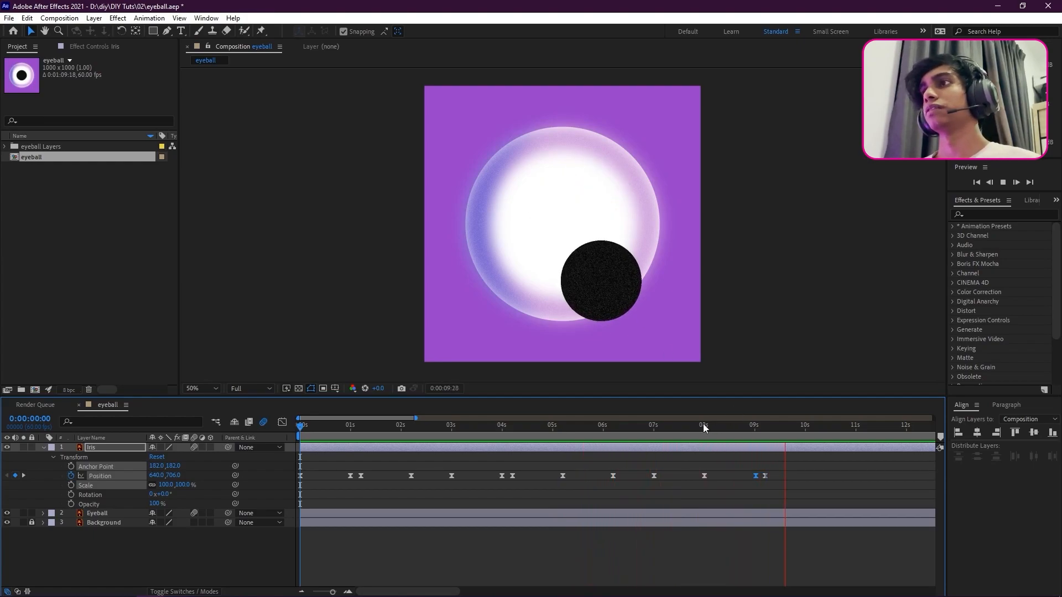
{"action": "key", "text": "space"}
{"action": "left_click_drag", "start_coordinate": [299, 455], "coordinate": [244, 499]}
{"action": "key", "text": "space"}
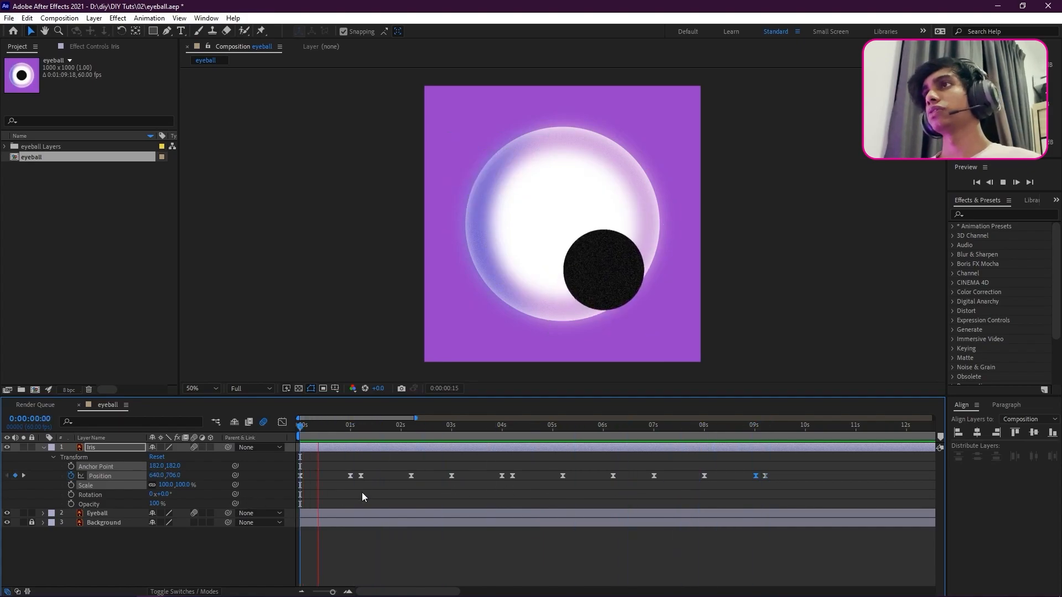
{"action": "mouse_move", "coordinate": [302, 432]}
{"action": "left_mouse_down"}
{"action": "mouse_move", "coordinate": [349, 437]}
{"action": "mouse_move", "coordinate": [309, 437]}
{"action": "mouse_move", "coordinate": [317, 440]}
{"action": "left_mouse_up"}
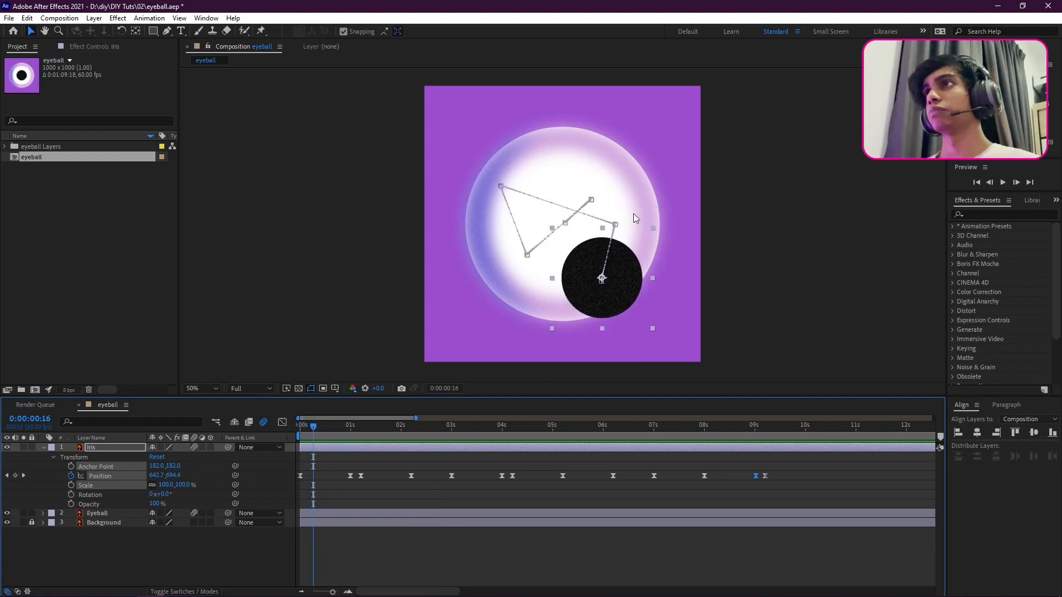
{"action": "left_click_drag", "start_coordinate": [317, 431], "coordinate": [284, 447]}
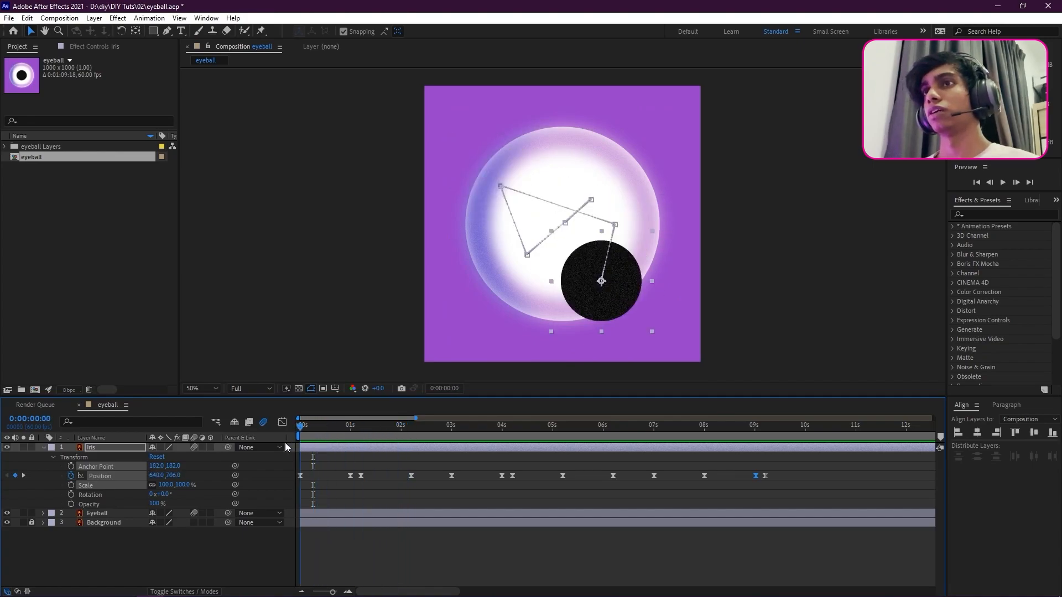
Step: Bend the Iris's motion path between its first and second positions outward into a curve using the one-second keyframe's handle
{"action": "left_click", "coordinate": [426, 479]}
{"action": "left_click", "coordinate": [394, 447]}
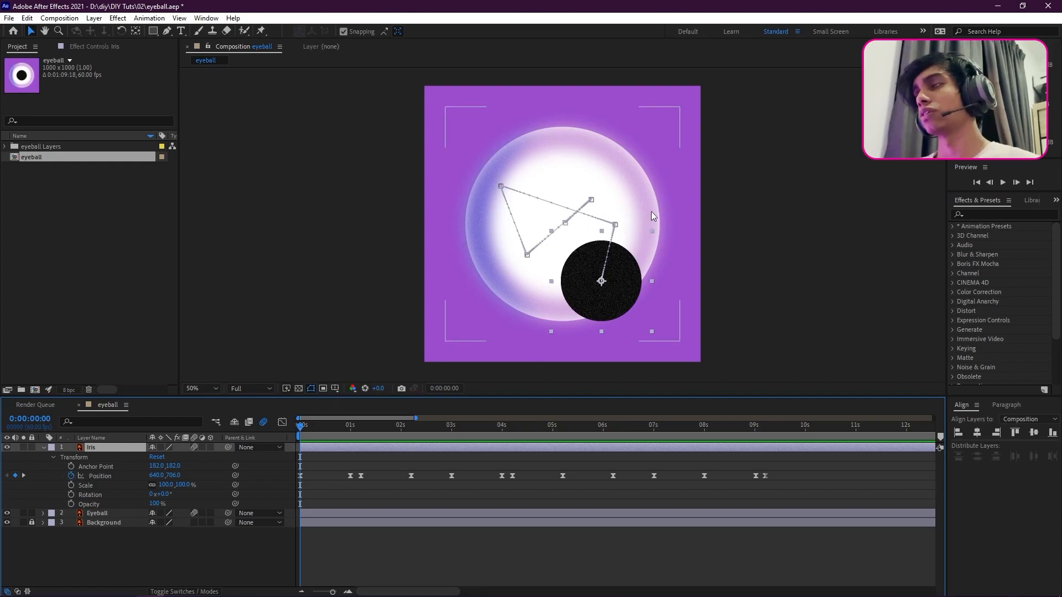
{"action": "left_click", "coordinate": [615, 225]}
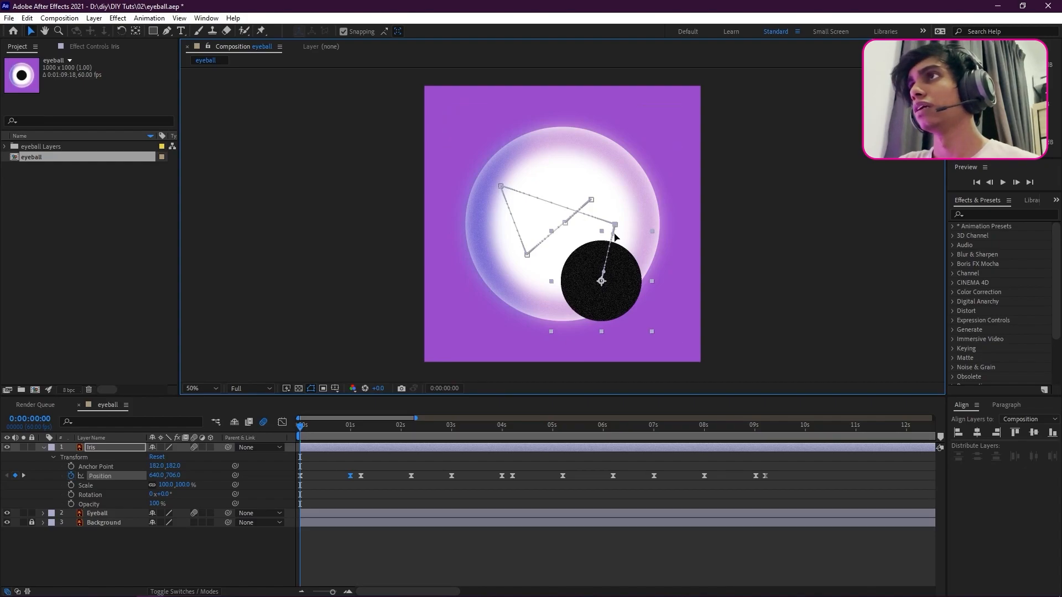
{"action": "left_click_drag", "start_coordinate": [627, 237], "coordinate": [639, 264]}
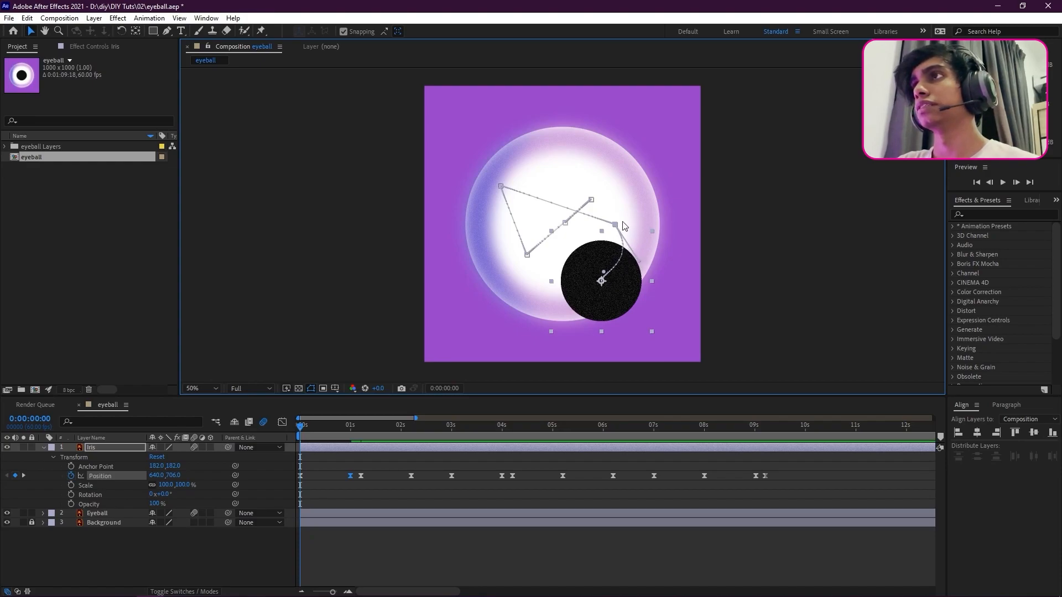
{"action": "mouse_move", "coordinate": [640, 263]}
{"action": "left_mouse_down"}
{"action": "mouse_move", "coordinate": [611, 255]}
{"action": "mouse_move", "coordinate": [635, 255]}
{"action": "mouse_move", "coordinate": [631, 264]}
{"action": "left_mouse_up"}
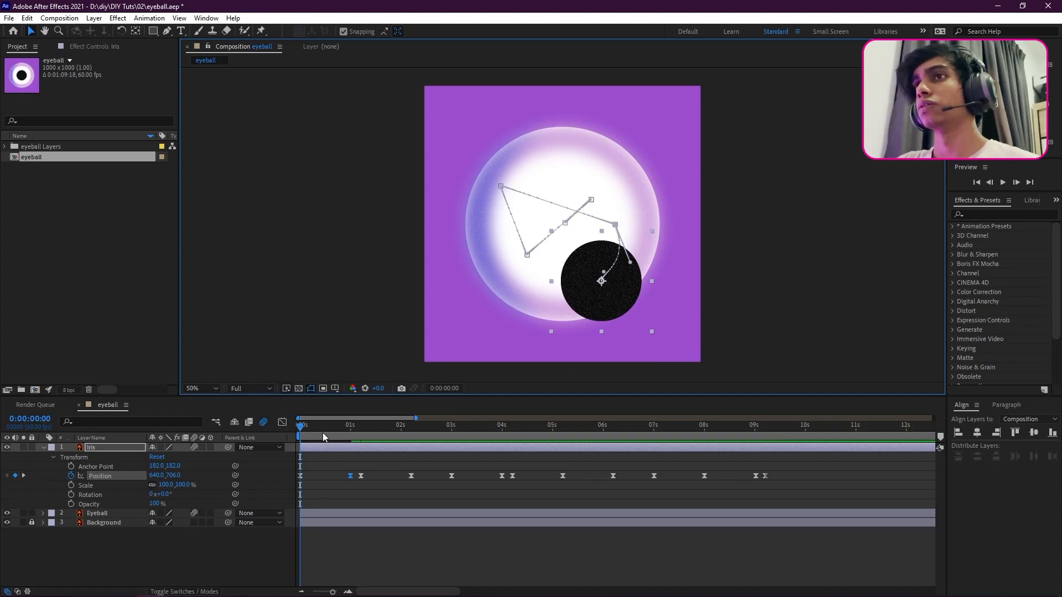
{"action": "mouse_move", "coordinate": [297, 427]}
{"action": "left_mouse_down"}
{"action": "mouse_move", "coordinate": [345, 425]}
{"action": "mouse_move", "coordinate": [300, 427]}
{"action": "left_mouse_up"}
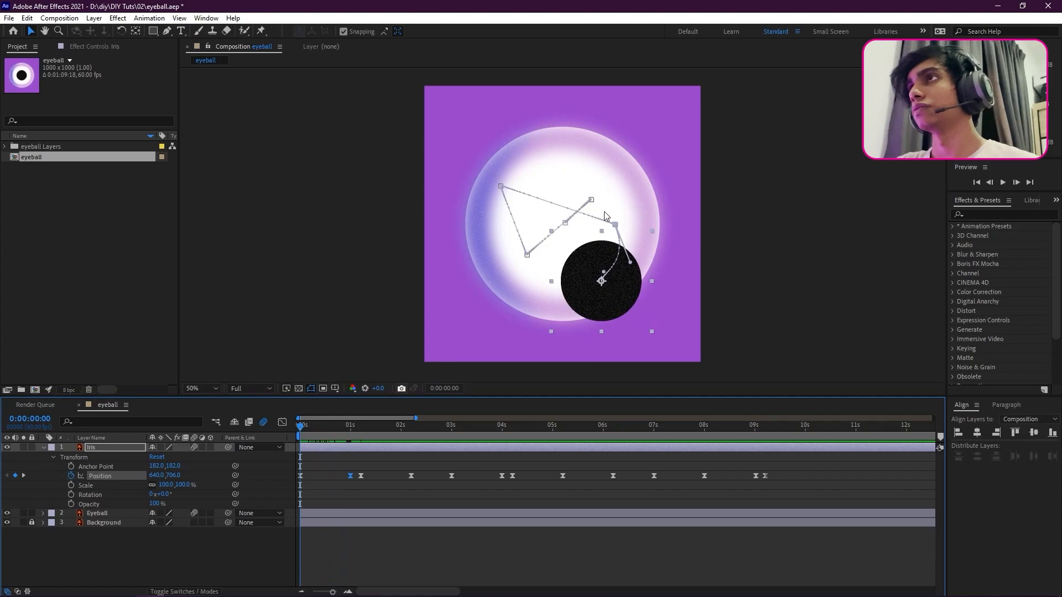
{"action": "key", "text": "apostrophe"}
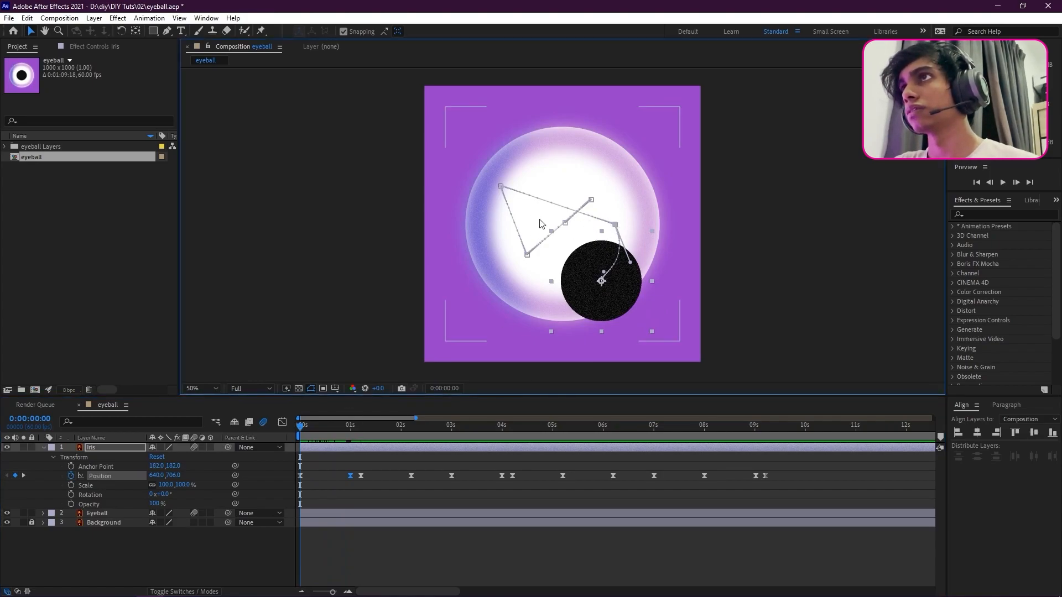
Step: Curve the remaining segments of the Iris's motion path into smooth rounded arcs and preview the movement from the start
{"action": "left_click_drag", "start_coordinate": [595, 221], "coordinate": [580, 160]}
{"action": "left_click_drag", "start_coordinate": [518, 193], "coordinate": [526, 150]}
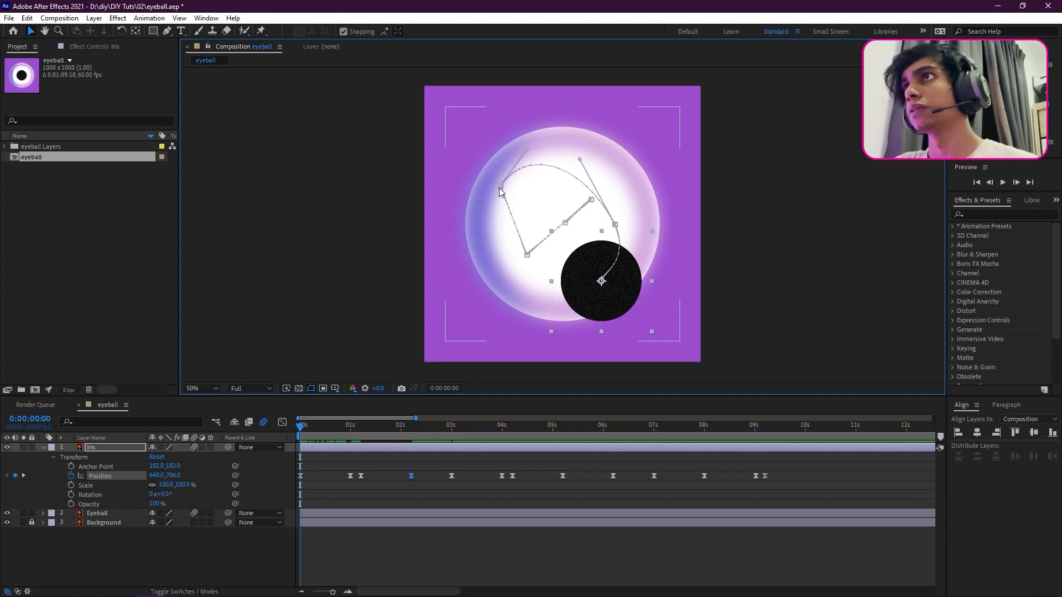
{"action": "left_click", "coordinate": [528, 256]}
{"action": "left_click_drag", "start_coordinate": [502, 188], "coordinate": [480, 221]}
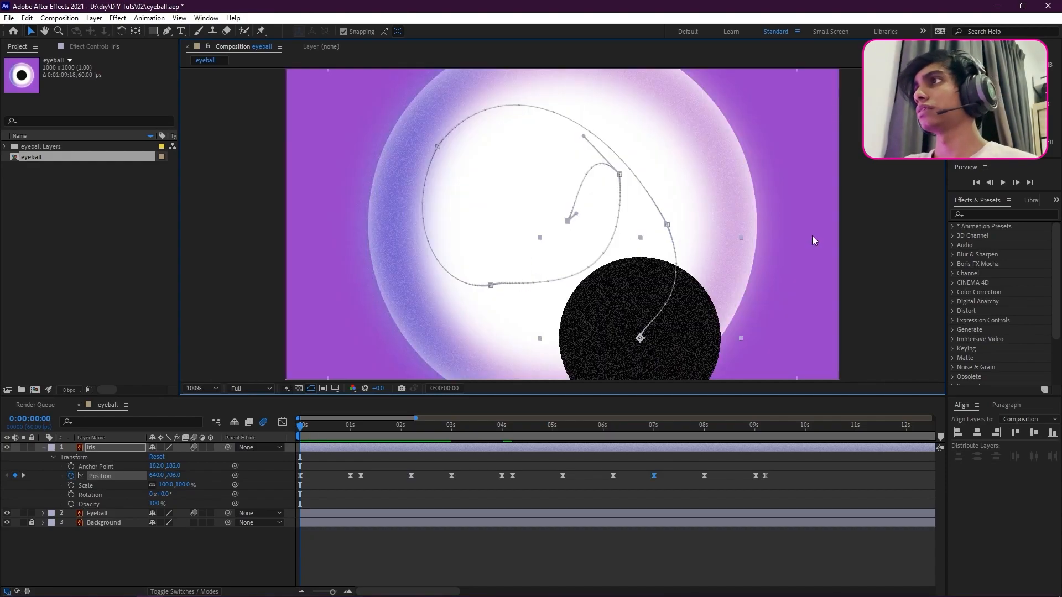
{"action": "left_click", "coordinate": [864, 236]}
{"action": "scroll", "coordinate": [864, 237], "scroll_direction": "down", "scroll_amount": 3}
{"action": "scroll", "coordinate": [607, 252], "scroll_direction": "up", "scroll_amount": 1}
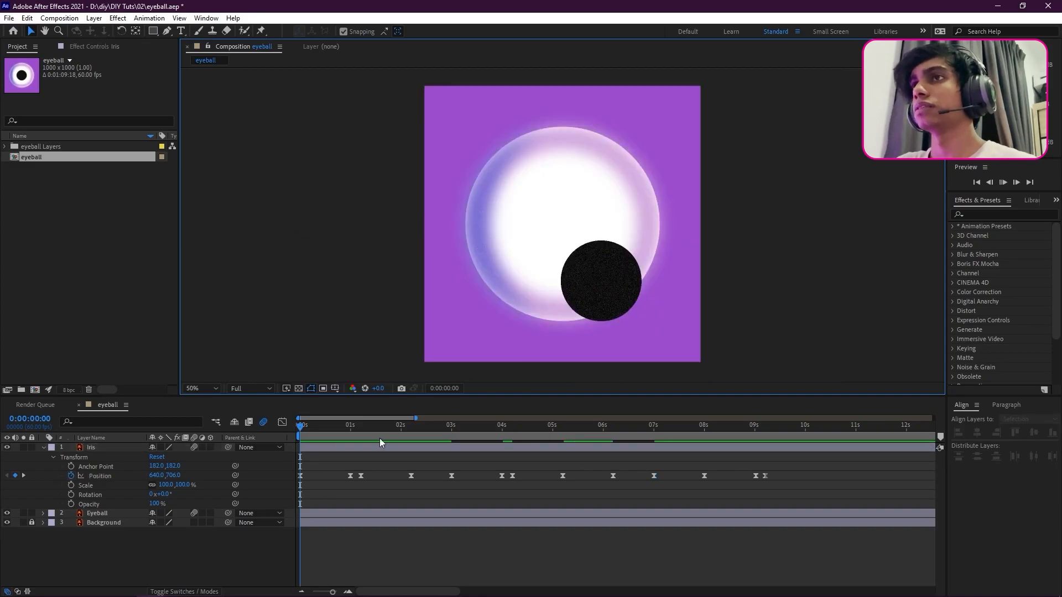
{"action": "key", "text": "space"}
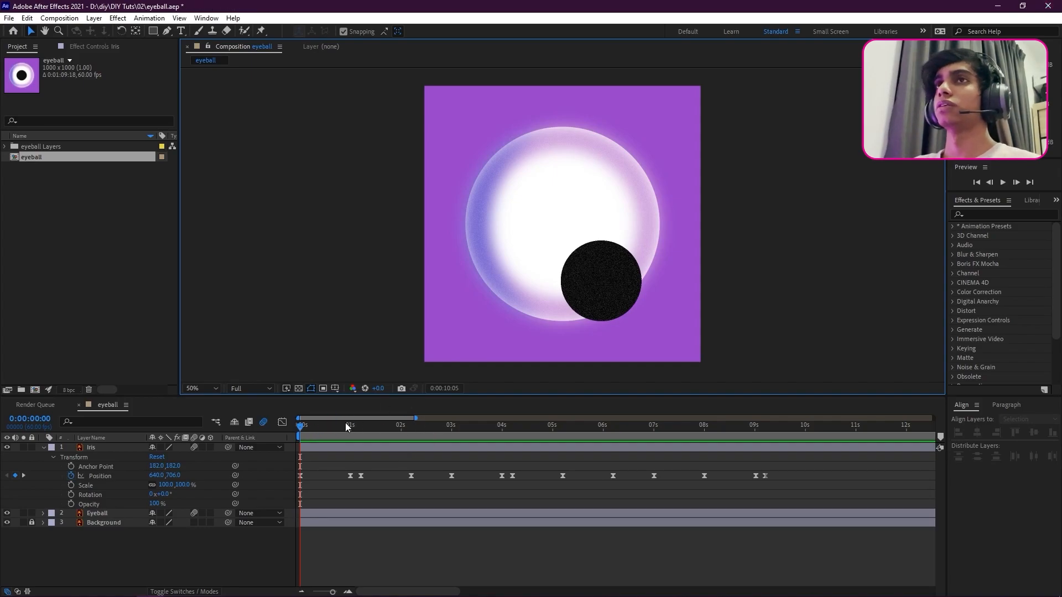
{"action": "left_click_drag", "start_coordinate": [346, 426], "coordinate": [279, 439]}
Step: Soften the speed peaks of all six Iris moves in the Graph Editor, bringing the tallest down to about 2100 px/sec
{"action": "left_click_drag", "start_coordinate": [798, 459], "coordinate": [290, 477]}
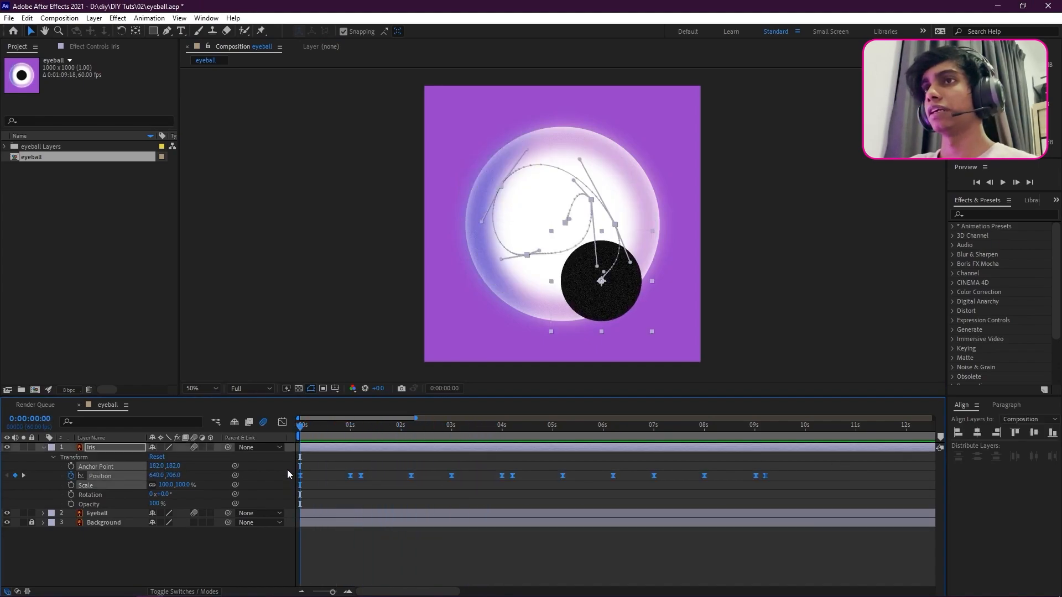
{"action": "left_click", "coordinate": [282, 422]}
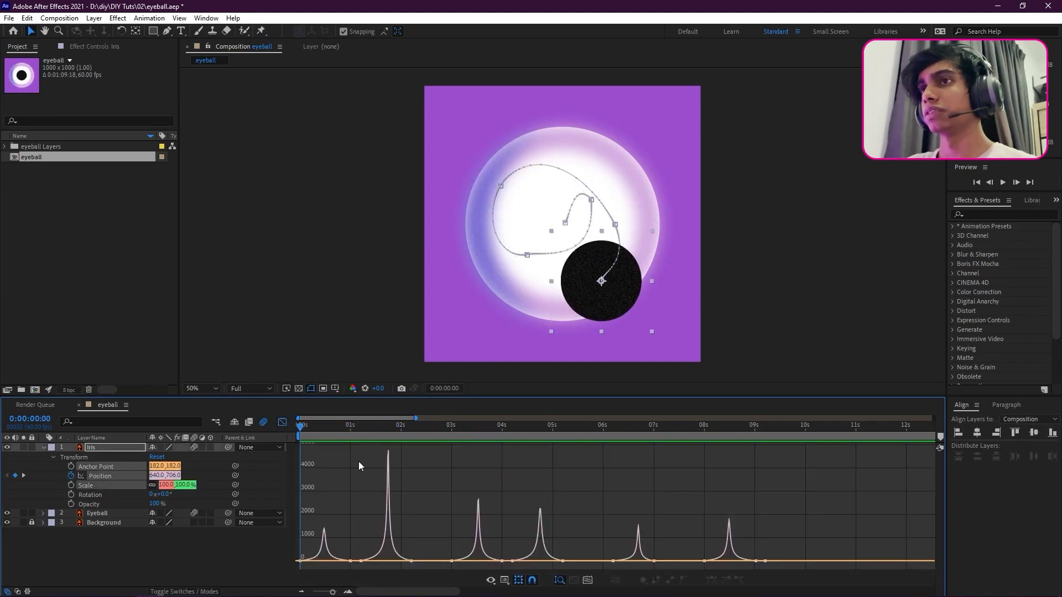
{"action": "left_click", "coordinate": [325, 535]}
{"action": "left_click_drag", "start_coordinate": [323, 558], "coordinate": [329, 560]}
{"action": "left_click", "coordinate": [330, 559]}
{"action": "left_click", "coordinate": [331, 558]}
{"action": "key", "text": "ctrl+z"}
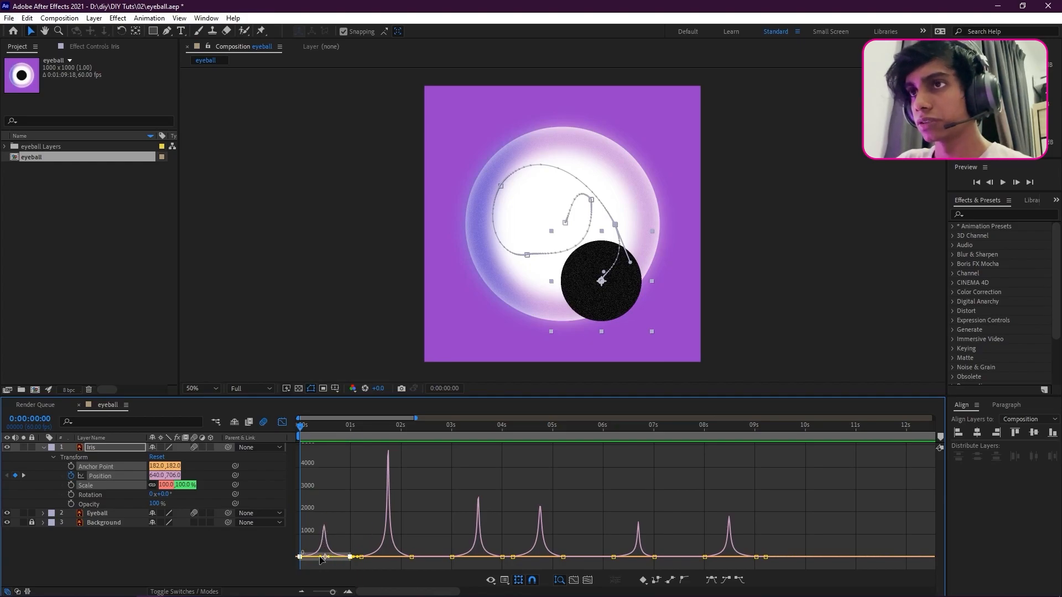
{"action": "left_click_drag", "start_coordinate": [323, 559], "coordinate": [333, 559]}
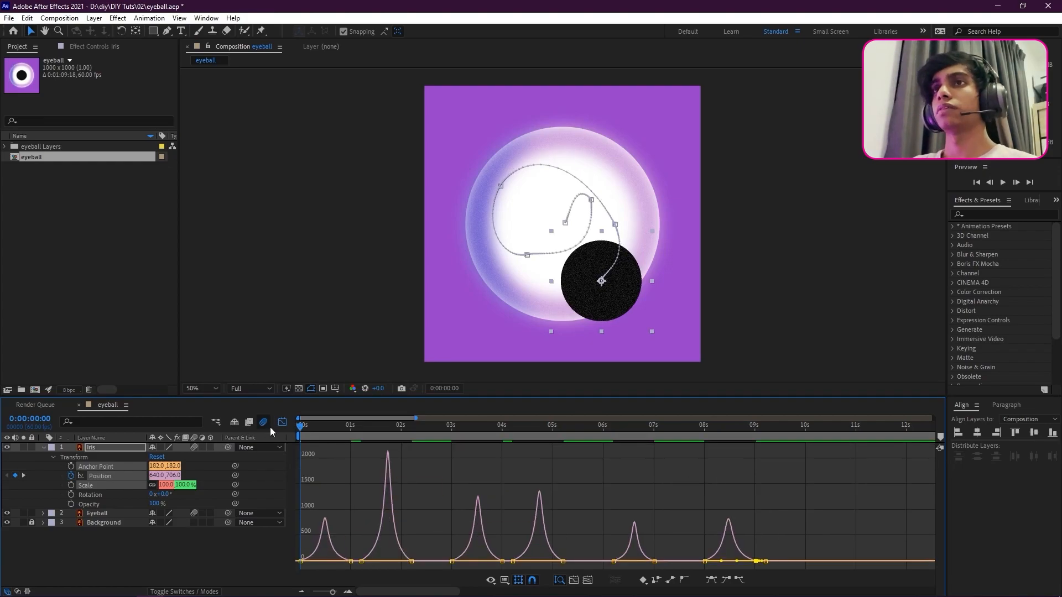
Step: Leave the Graph Editor and preview the softened iris animation through its full loop
{"action": "left_click", "coordinate": [282, 424]}
{"action": "key", "text": "space"}
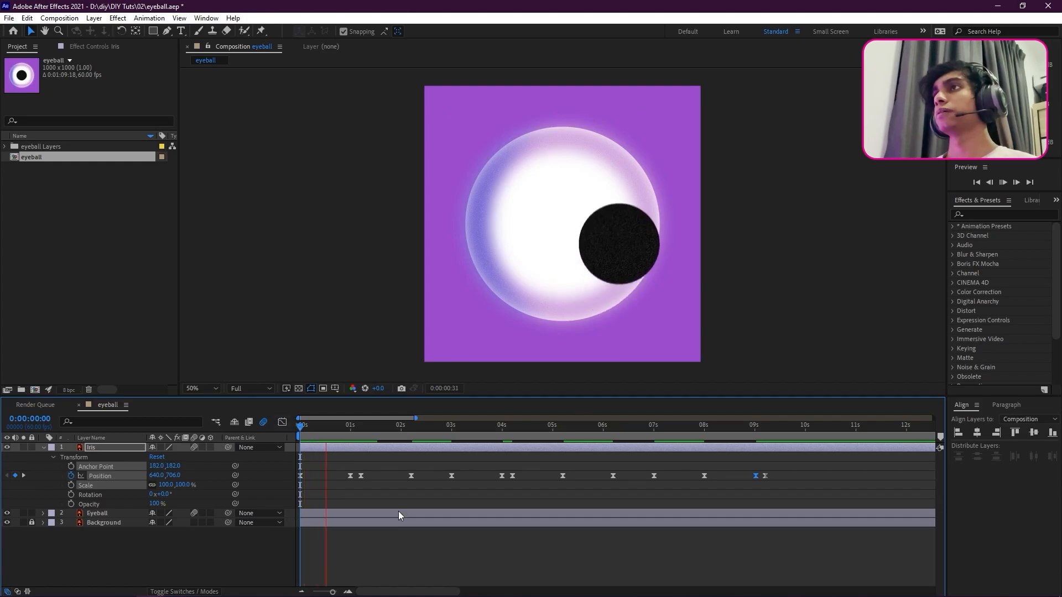
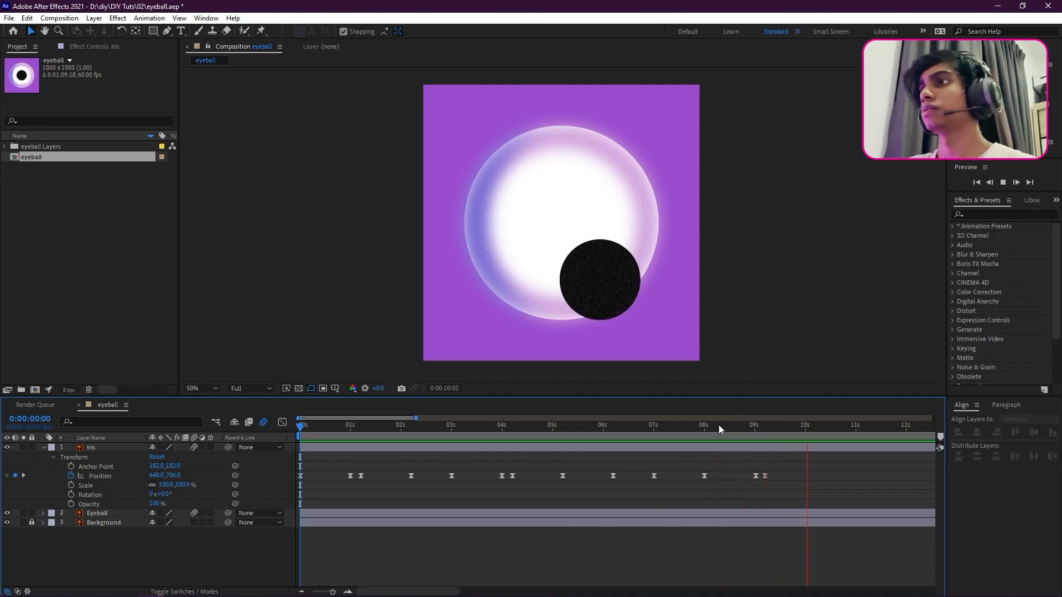
{"action": "key", "text": "space"}
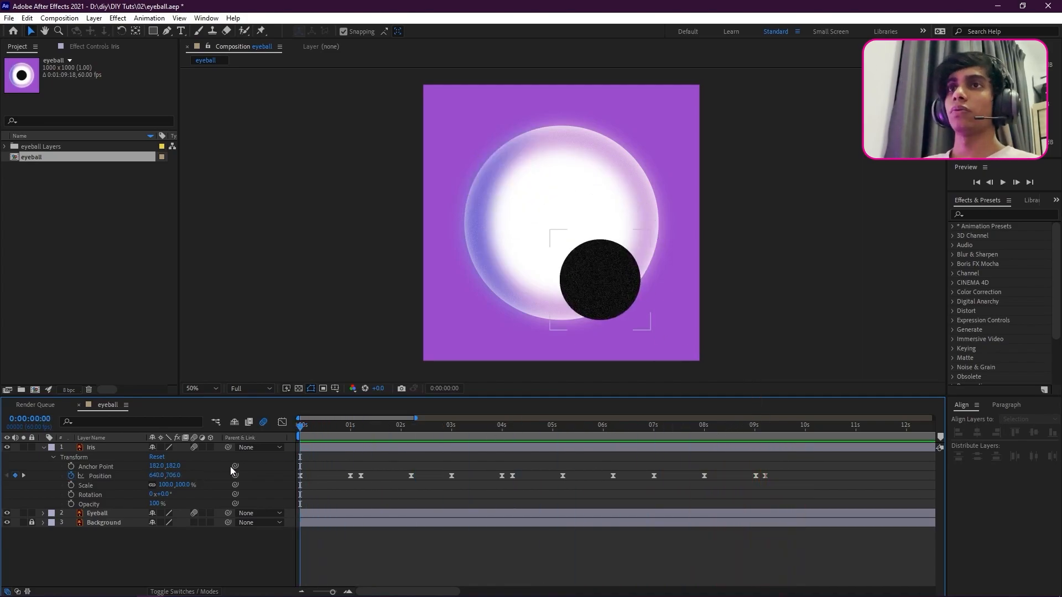
Step: Compare the Iris at 0 and 1 seconds, and start keyframing the Eyeball layer's Position at 0:00:00:00
{"action": "left_click", "coordinate": [42, 513]}
{"action": "scroll", "coordinate": [437, 493], "scroll_direction": "up", "scroll_amount": 2}
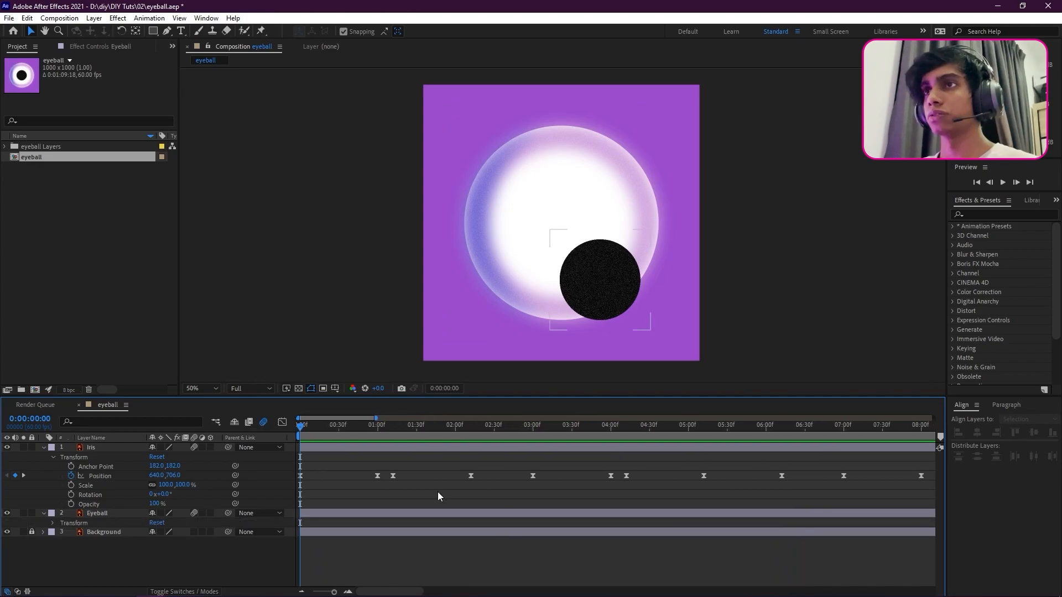
{"action": "left_click", "coordinate": [376, 424]}
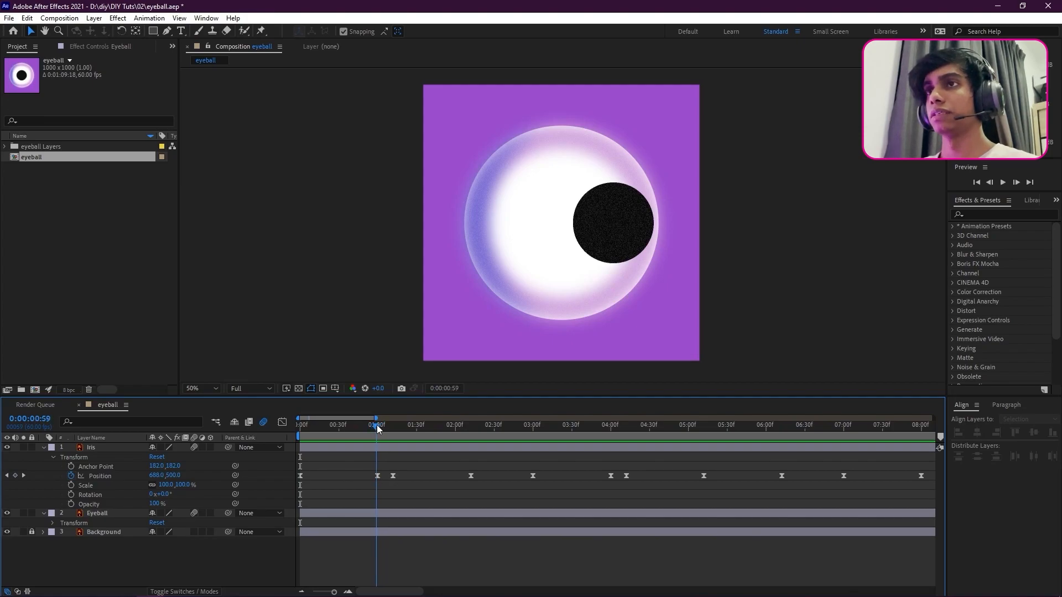
{"action": "left_click_drag", "start_coordinate": [376, 425], "coordinate": [290, 437]}
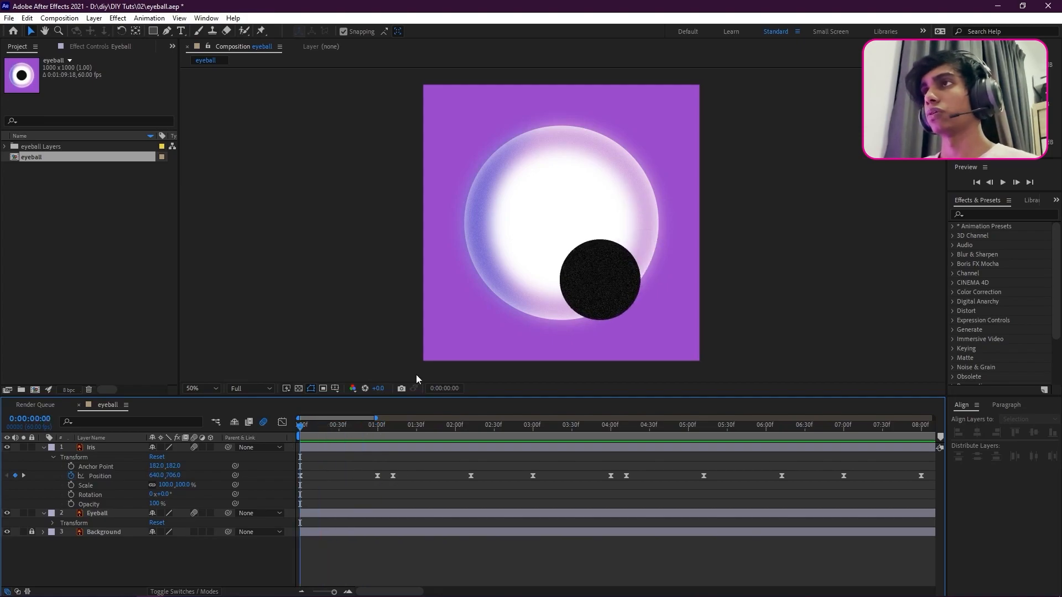
{"action": "left_click", "coordinate": [374, 426]}
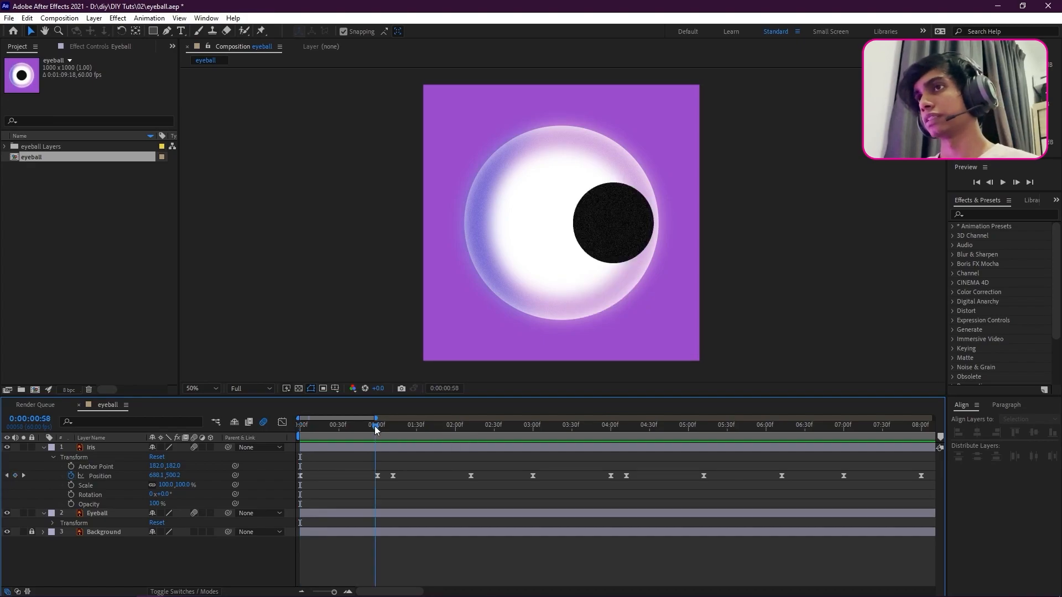
{"action": "left_click_drag", "start_coordinate": [373, 426], "coordinate": [238, 454]}
{"action": "left_click", "coordinate": [43, 513]}
{"action": "left_click", "coordinate": [43, 513]}
{"action": "left_click", "coordinate": [52, 524]}
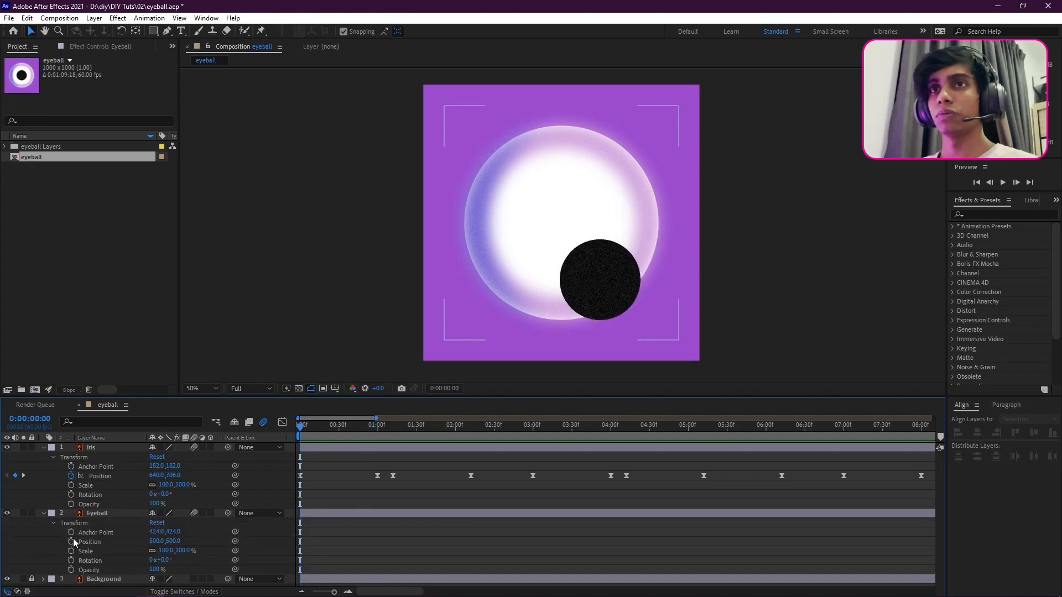
{"action": "left_click", "coordinate": [71, 541]}
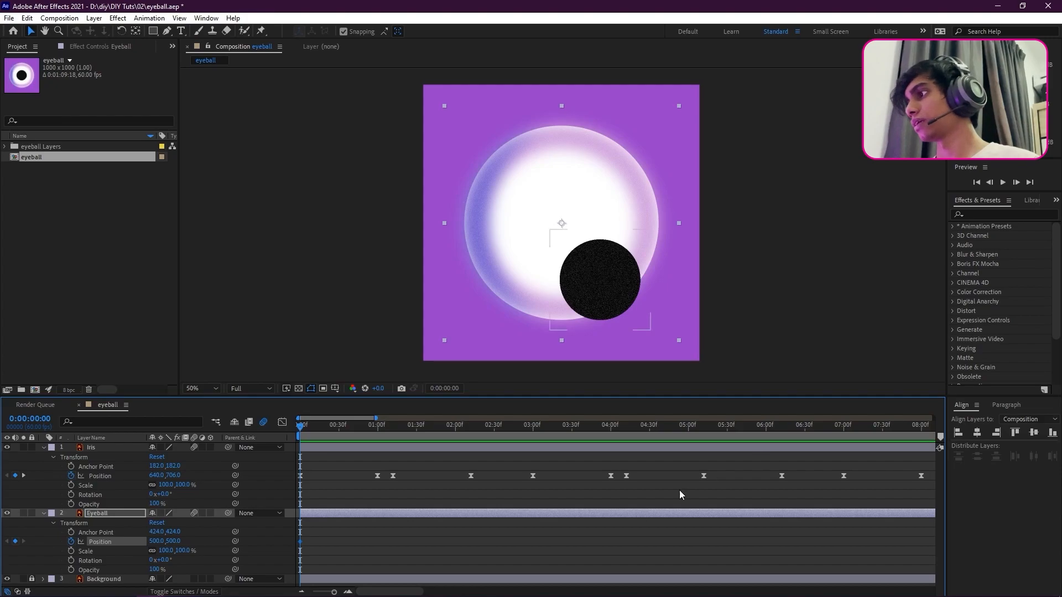
Step: Keyframe the Eyeball layer's Position at 522, 494 at 0:00:01:00
{"action": "left_click", "coordinate": [377, 433]}
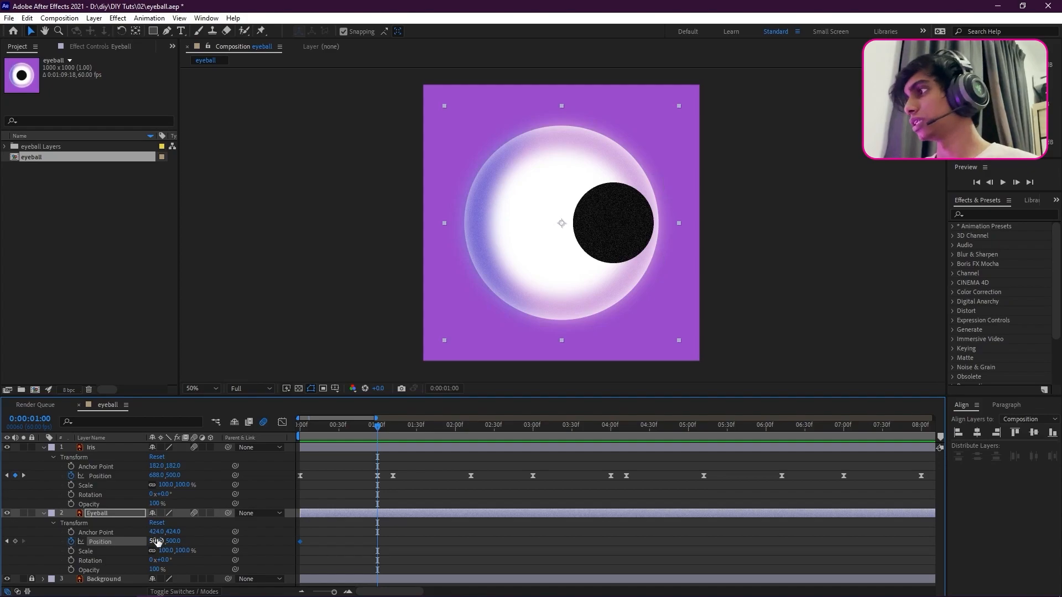
{"action": "left_click", "coordinate": [157, 541]}
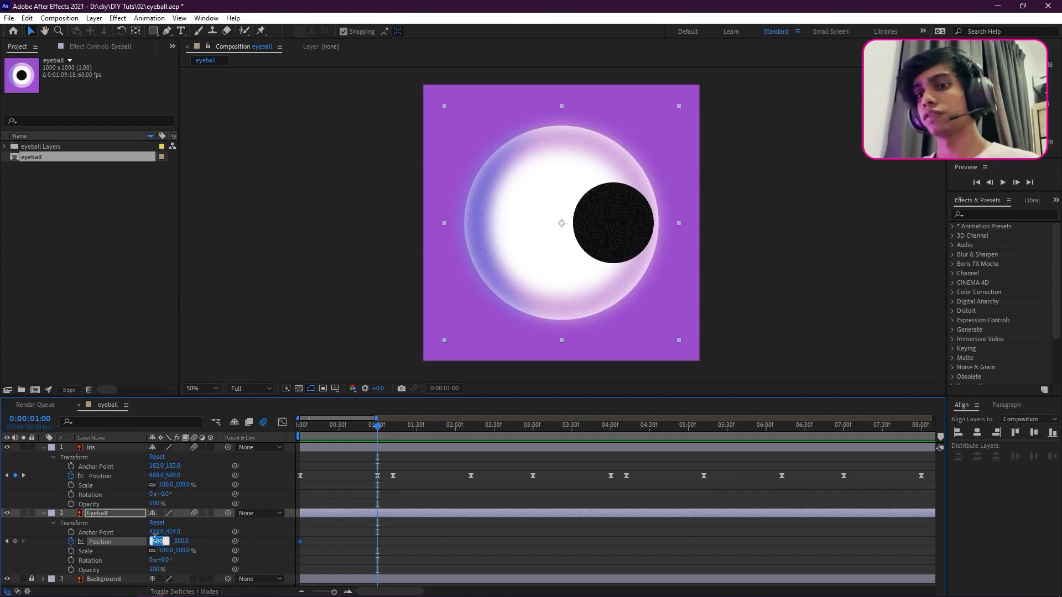
{"action": "type", "text": "522"}
{"action": "key", "text": "Return"}
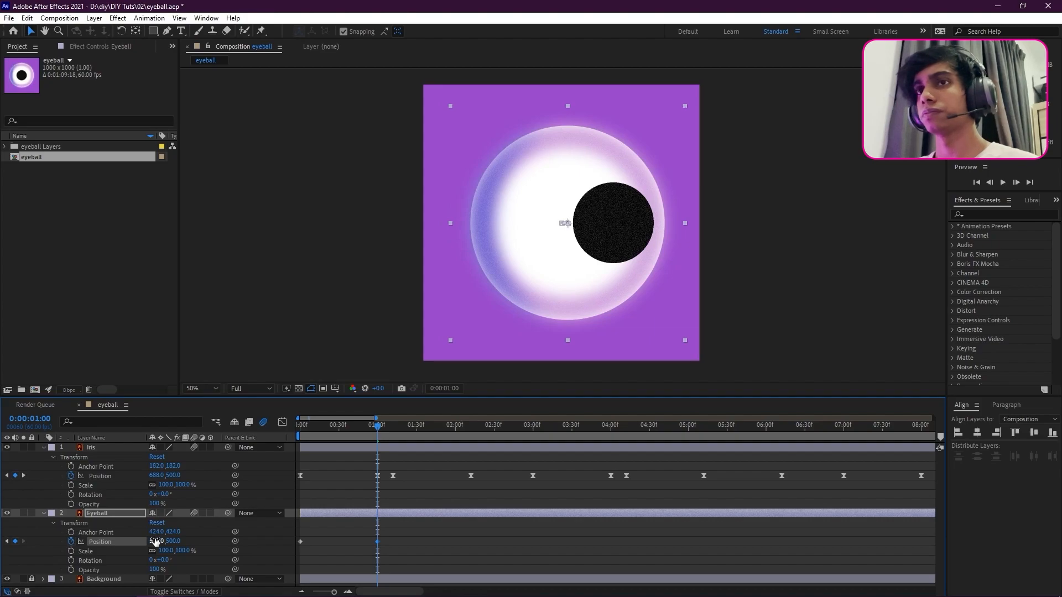
{"action": "left_click", "coordinate": [172, 540]}
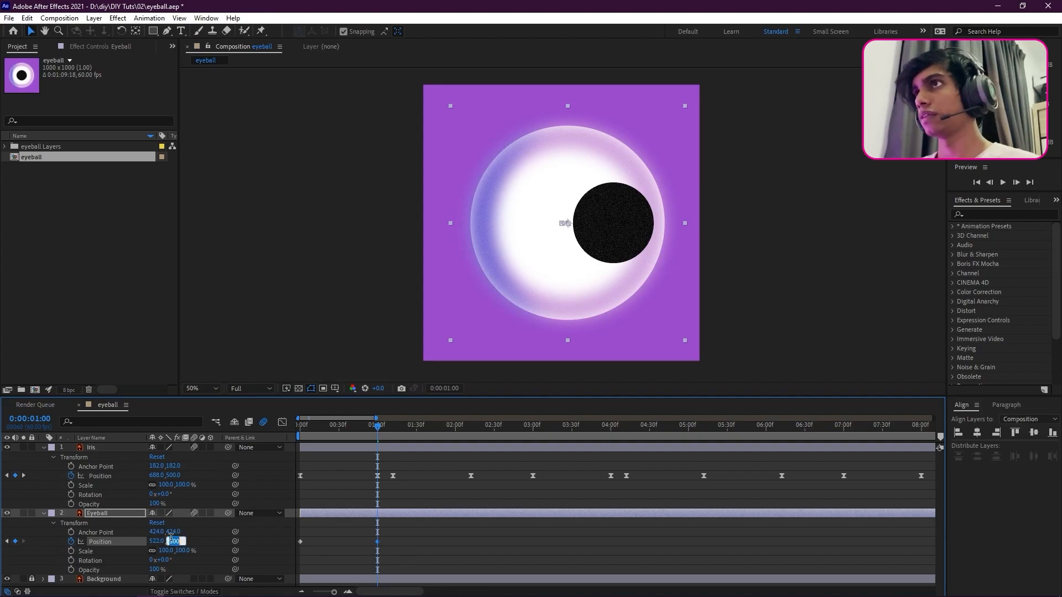
{"action": "key", "text": "BackSpace"}
{"action": "type", "text": "494"}
{"action": "key", "text": "Return"}
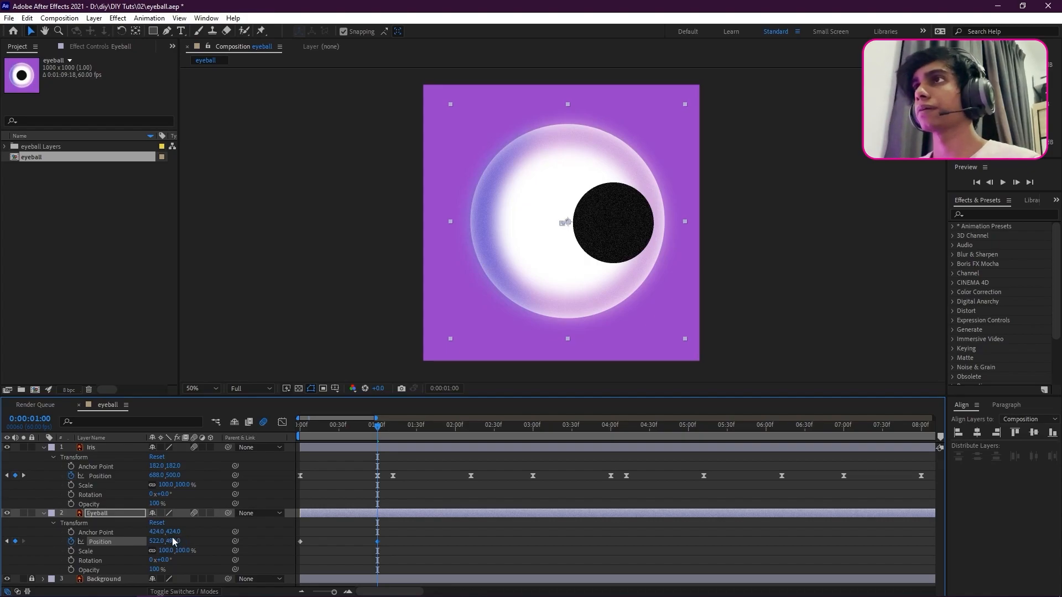
Step: Repeat the Eyeball's current Position in a keyframe at 0:00:01:12, and set its Position to 446, 500 at 0:00:02:12
{"action": "left_click", "coordinate": [366, 429]}
{"action": "left_click_drag", "start_coordinate": [366, 433], "coordinate": [393, 446]}
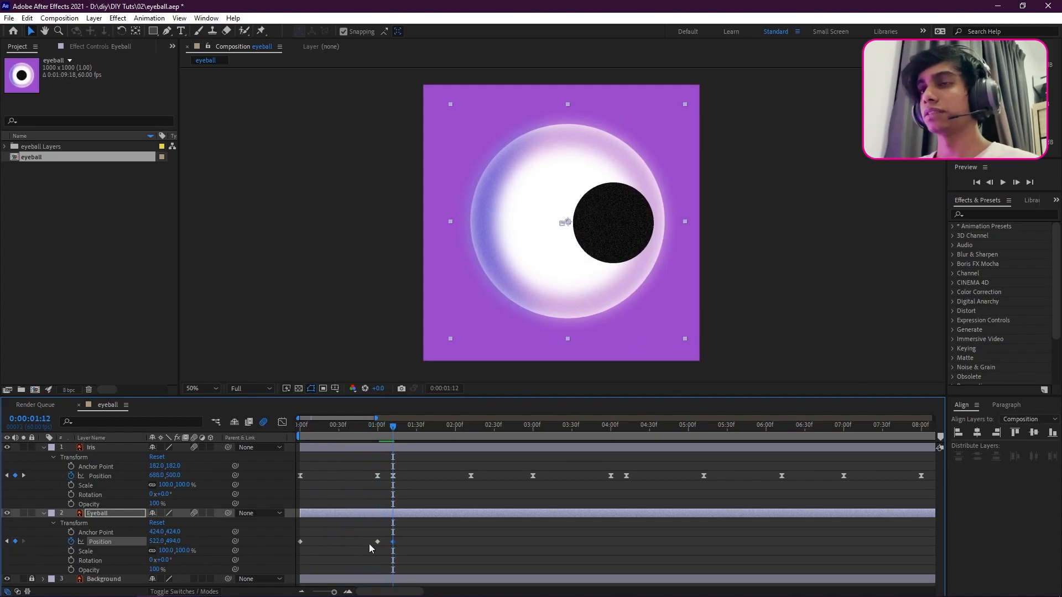
{"action": "left_click", "coordinate": [464, 549]}
{"action": "left_click", "coordinate": [471, 426]}
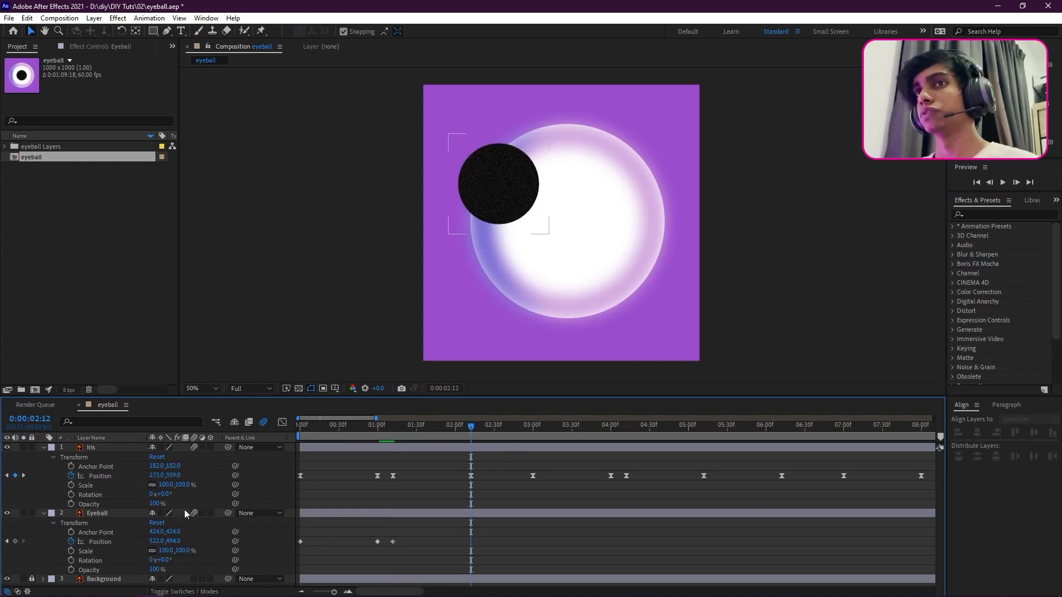
{"action": "left_click", "coordinate": [157, 542]}
{"action": "type", "text": "42"}
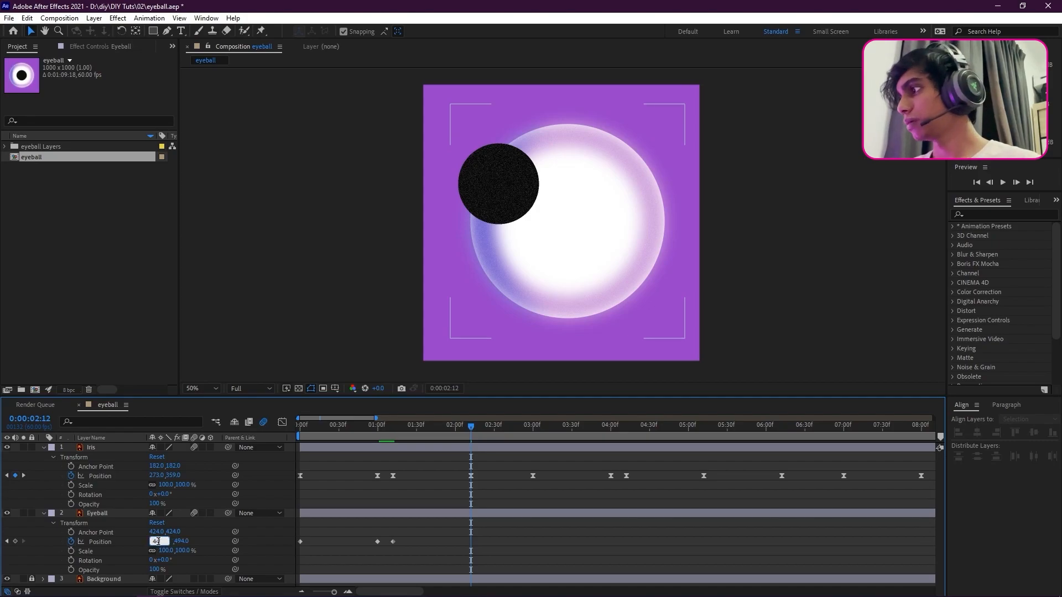
{"action": "type", "text": "46"}
{"action": "key", "text": "Return"}
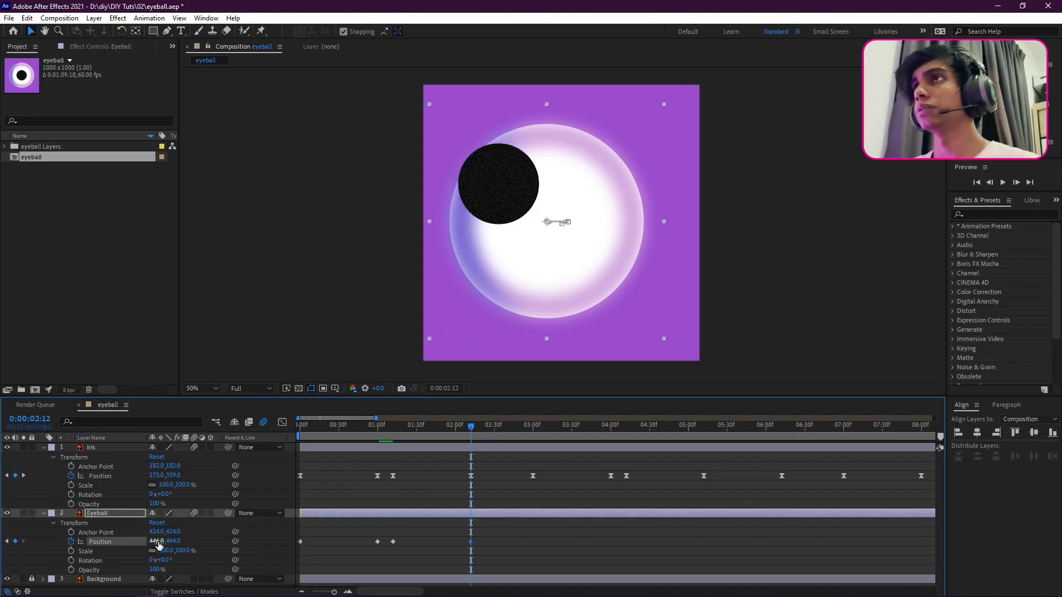
{"action": "left_click", "coordinate": [173, 541]}
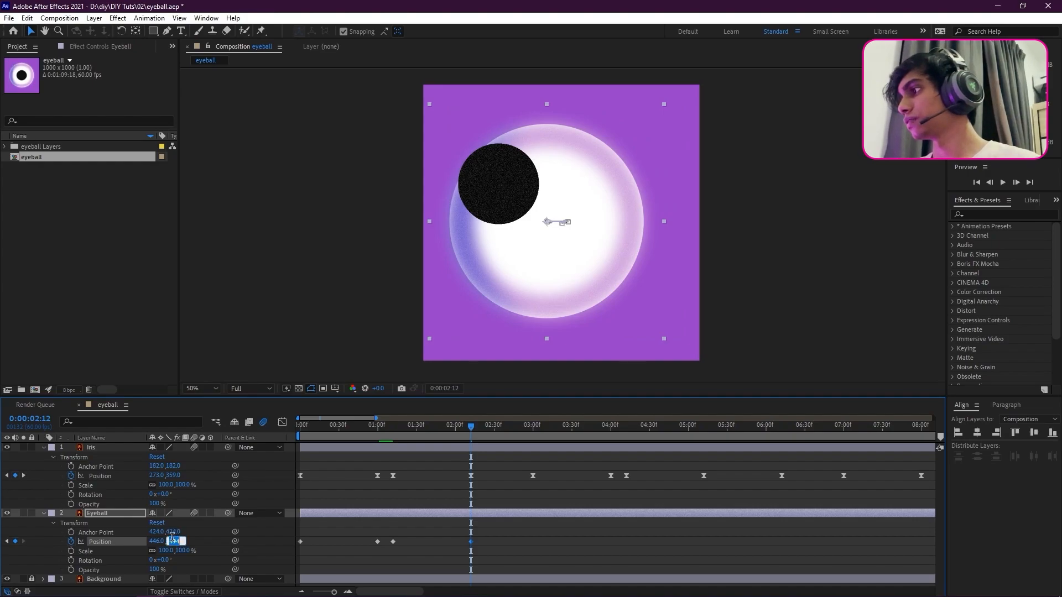
{"action": "type", "text": "500"}
{"action": "key", "text": "Return"}
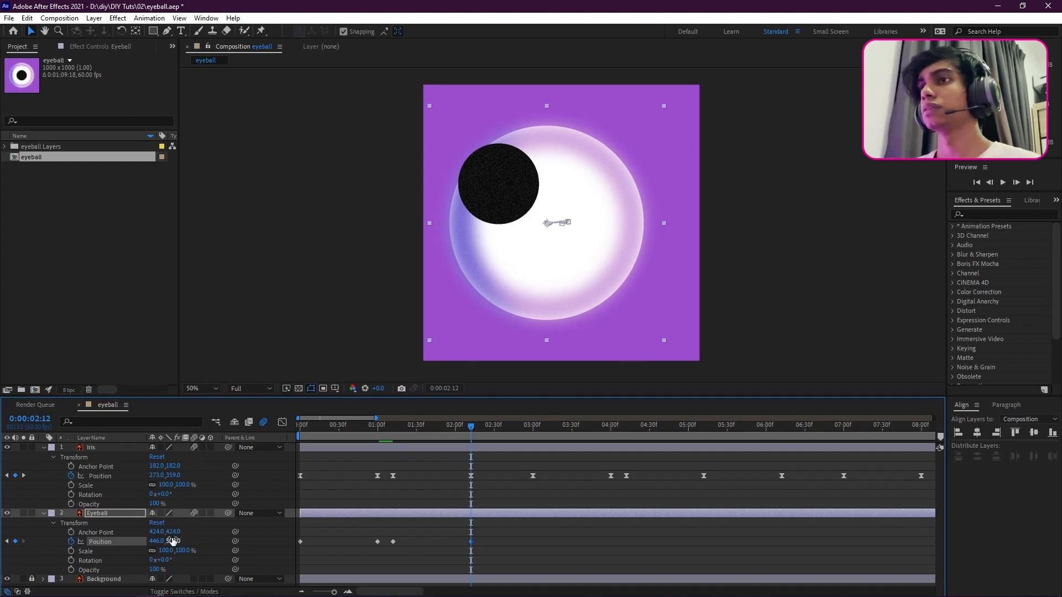
Step: Repeat the Eyeball's current Position in a keyframe at 0:00:03:00, and set its Position to 500, 520 at 0:00:04:00
{"action": "left_click", "coordinate": [506, 516]}
{"action": "left_click_drag", "start_coordinate": [470, 434], "coordinate": [534, 477]}
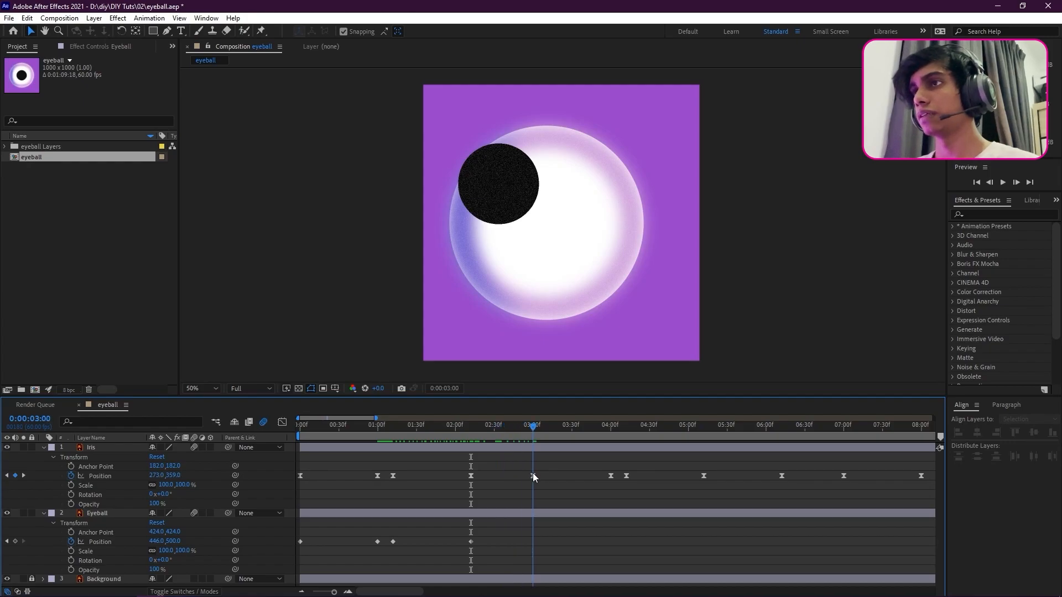
{"action": "left_click", "coordinate": [14, 542]}
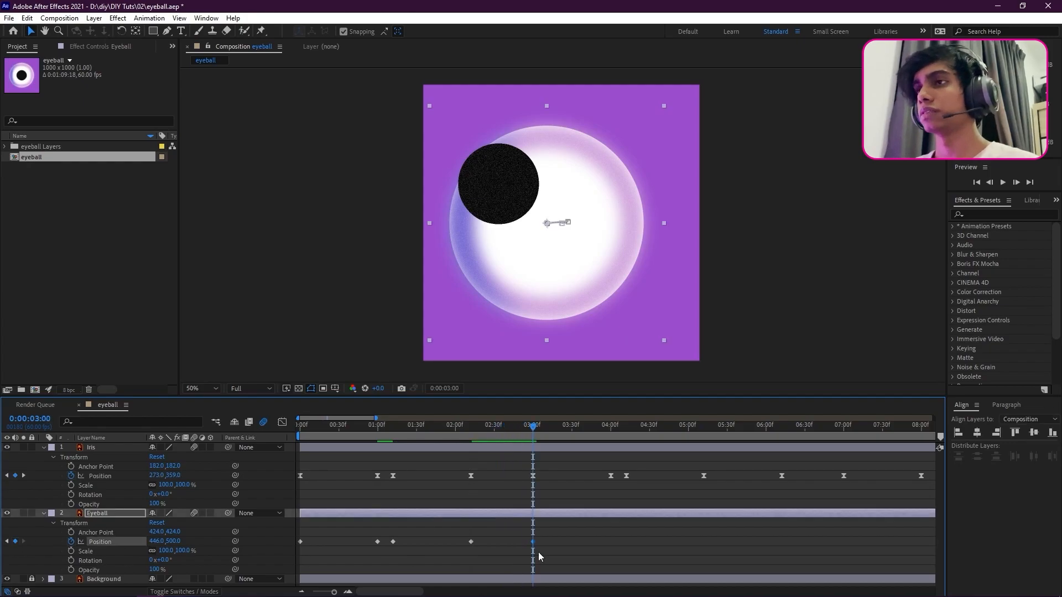
{"action": "left_click_drag", "start_coordinate": [545, 438], "coordinate": [612, 442]}
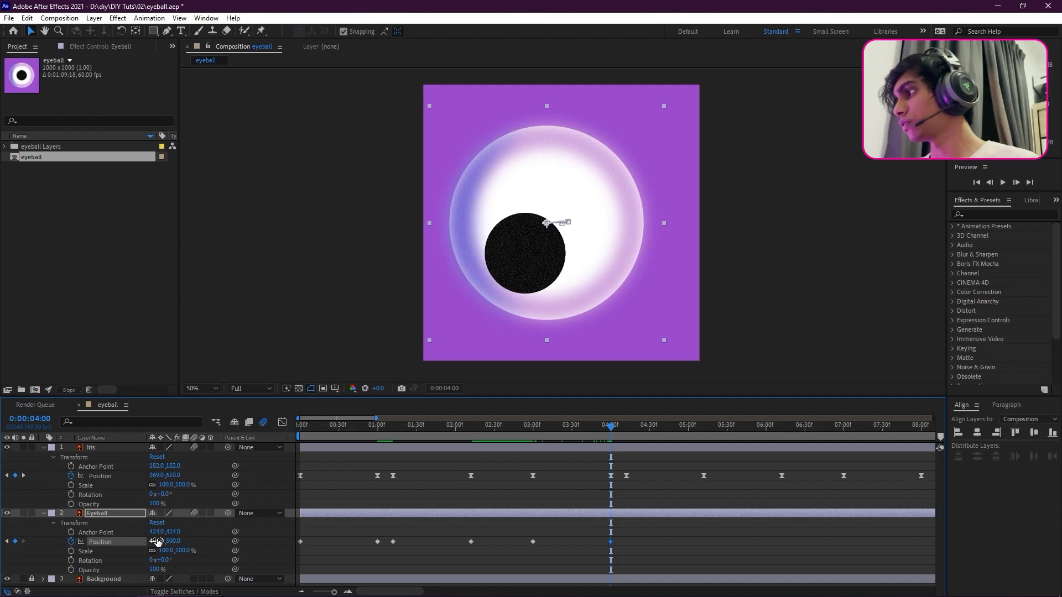
{"action": "left_click", "coordinate": [157, 542]}
{"action": "type", "text": "500"}
{"action": "key", "text": "Return"}
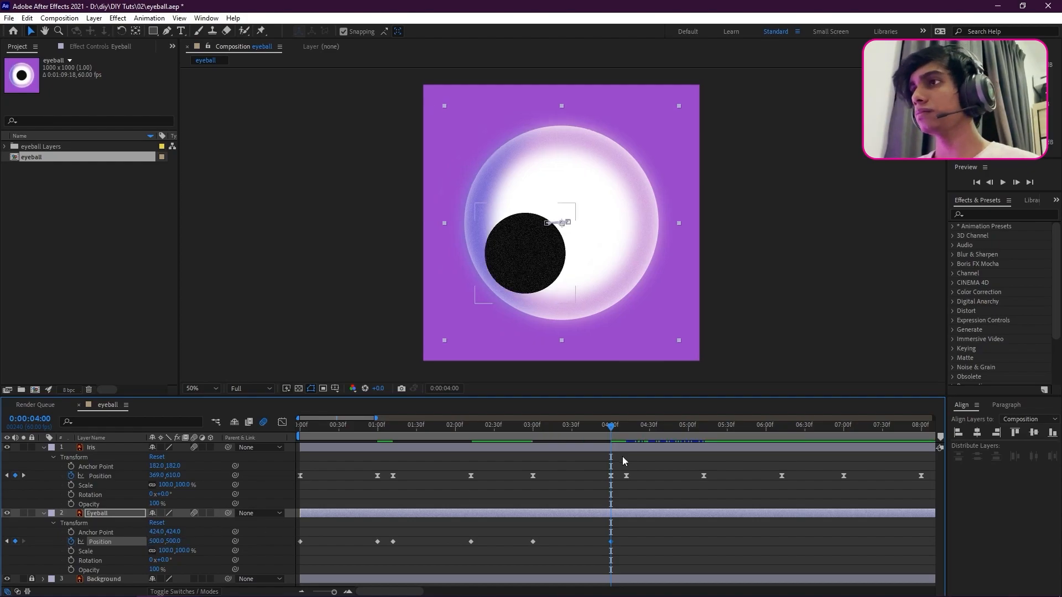
{"action": "left_click", "coordinate": [172, 543]}
{"action": "type", "text": "5"}
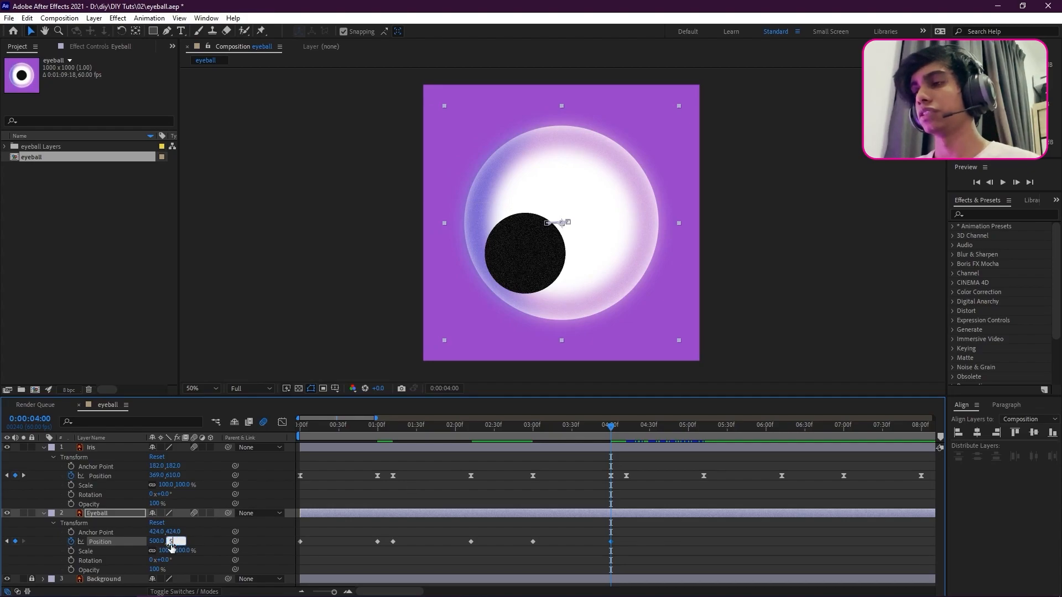
{"action": "type", "text": "20"}
{"action": "key", "text": "Return"}
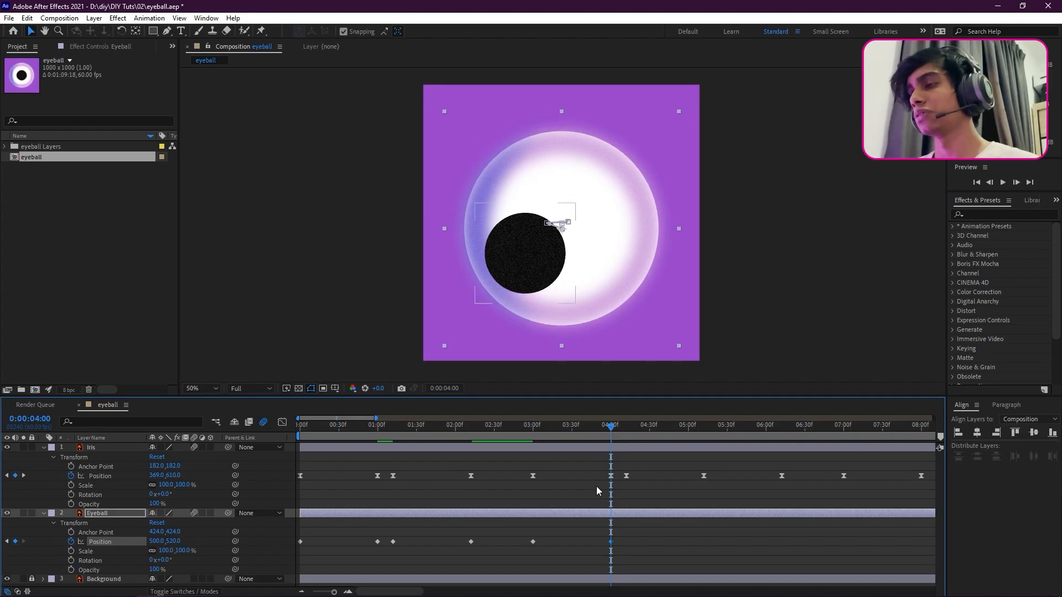
Step: Repeat the Eyeball's current Position in a keyframe at 0:00:04:12, and set its Position to 468, 500 at 0:00:05:12
{"action": "left_click_drag", "start_coordinate": [612, 427], "coordinate": [627, 428]}
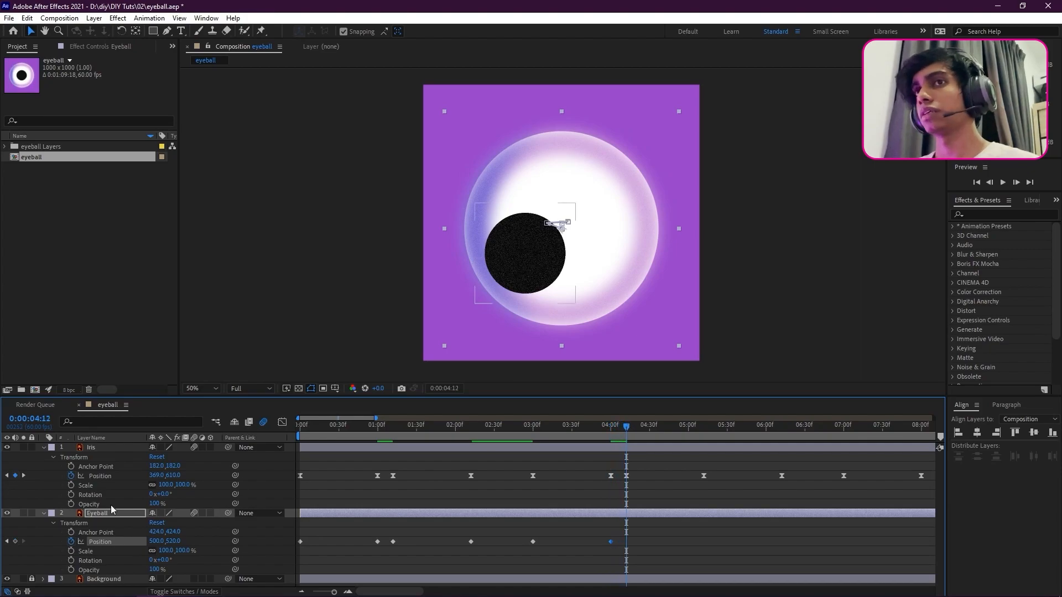
{"action": "left_click", "coordinate": [15, 542]}
{"action": "left_click", "coordinate": [703, 434]}
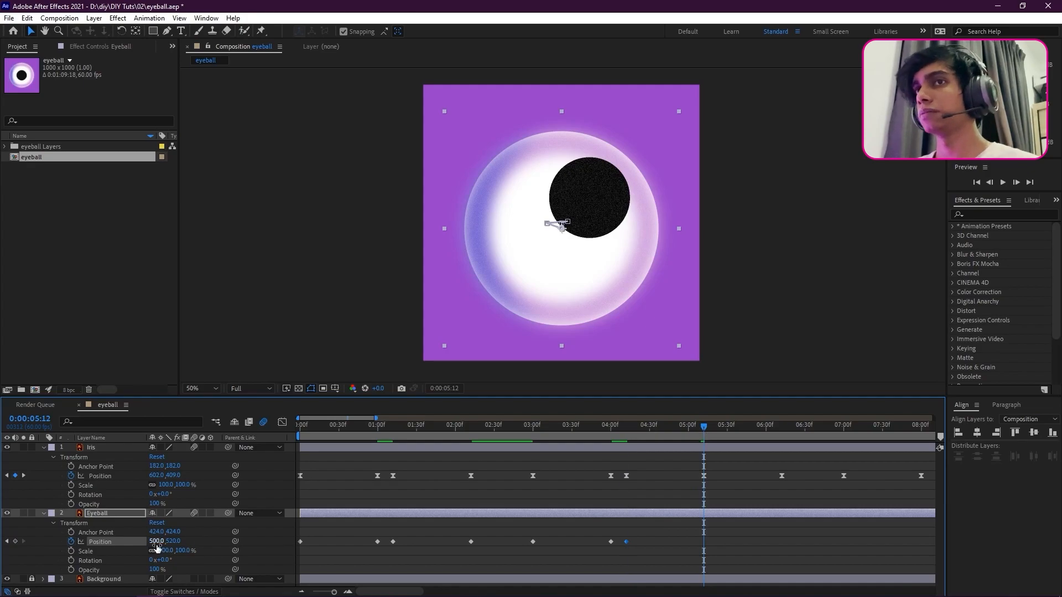
{"action": "left_click", "coordinate": [15, 542]}
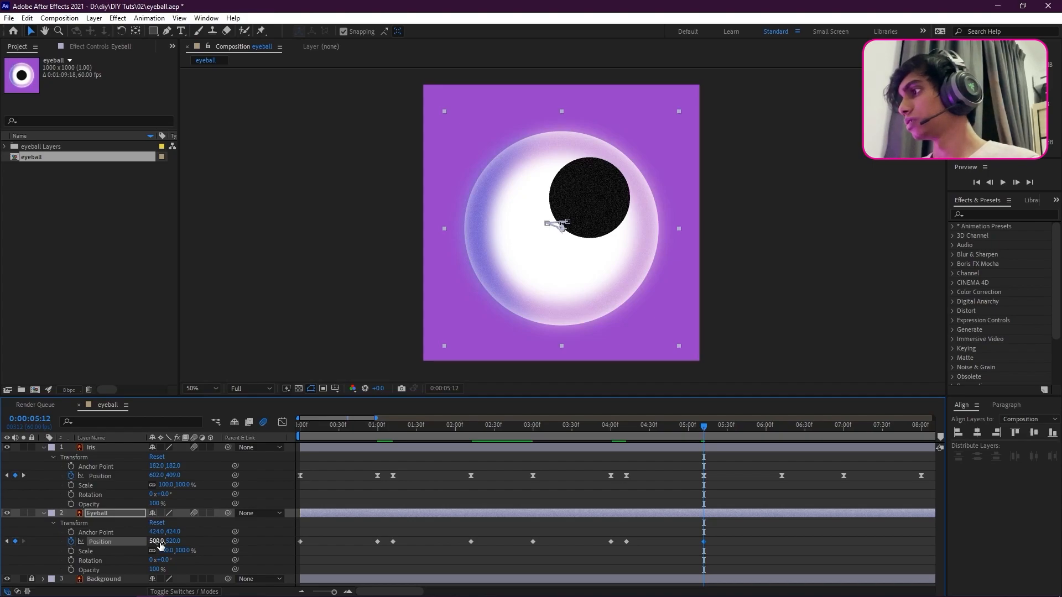
{"action": "left_click", "coordinate": [158, 541]}
{"action": "type", "text": "468"}
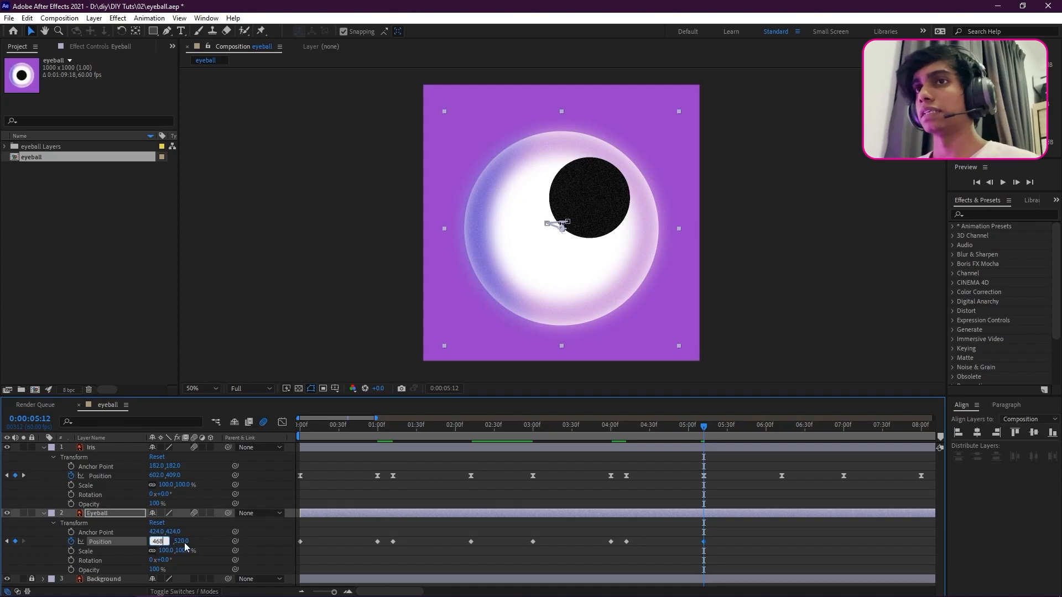
{"action": "left_click", "coordinate": [186, 546]}
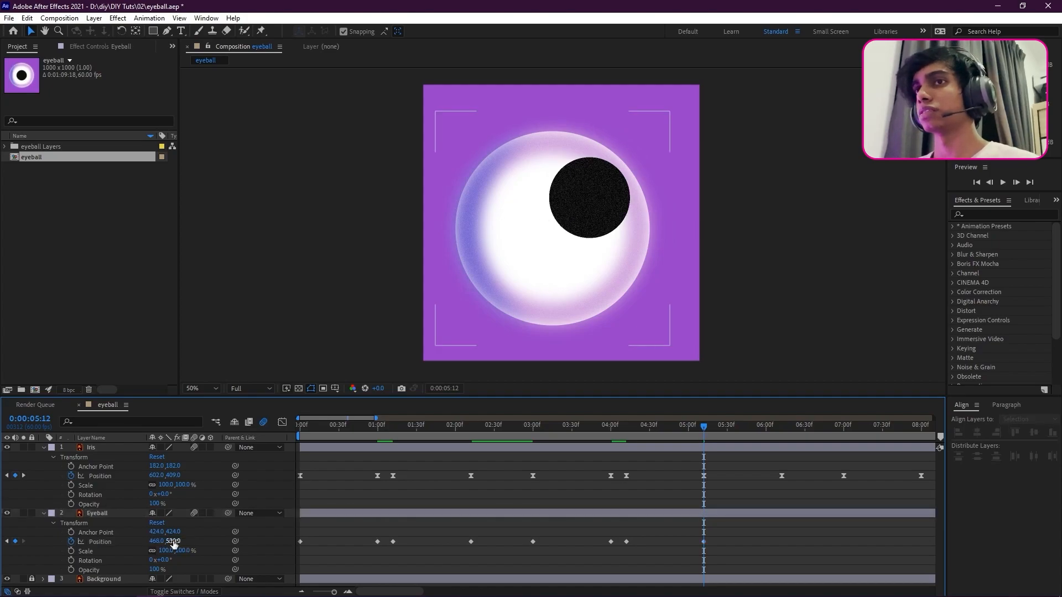
{"action": "mouse_move", "coordinate": [174, 544]}
{"action": "left_mouse_down"}
{"action": "mouse_move", "coordinate": [234, 535]}
{"action": "mouse_move", "coordinate": [177, 545]}
{"action": "left_mouse_up"}
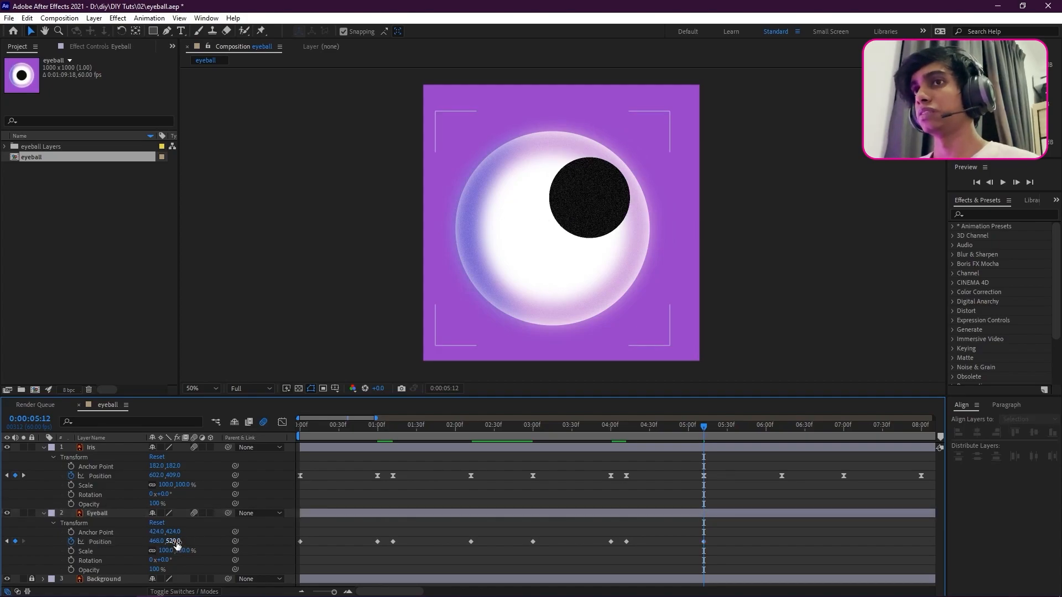
{"action": "left_click", "coordinate": [176, 542]}
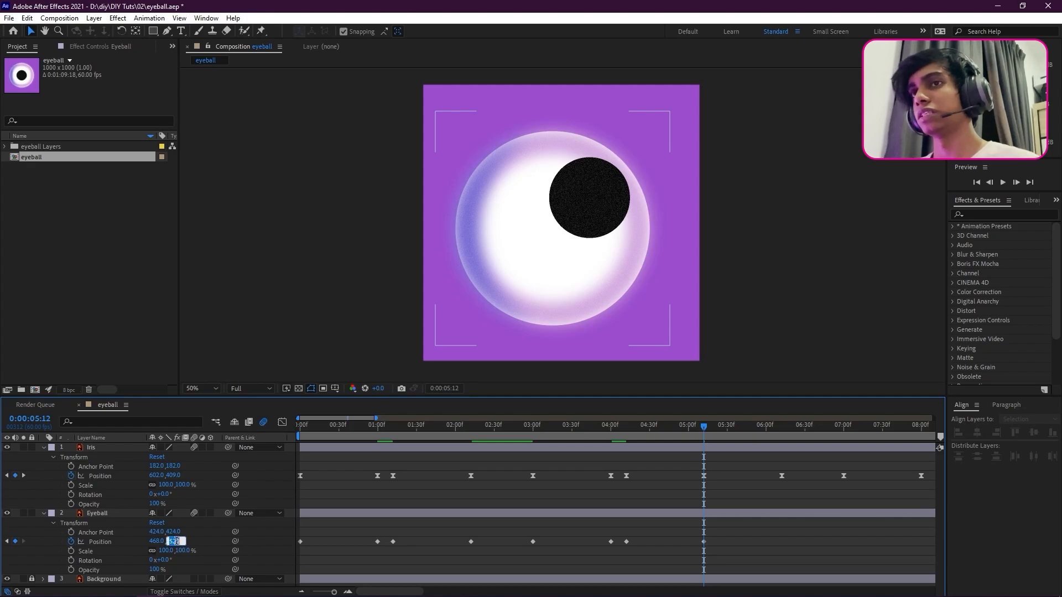
{"action": "type", "text": "500"}
{"action": "key", "text": "Return"}
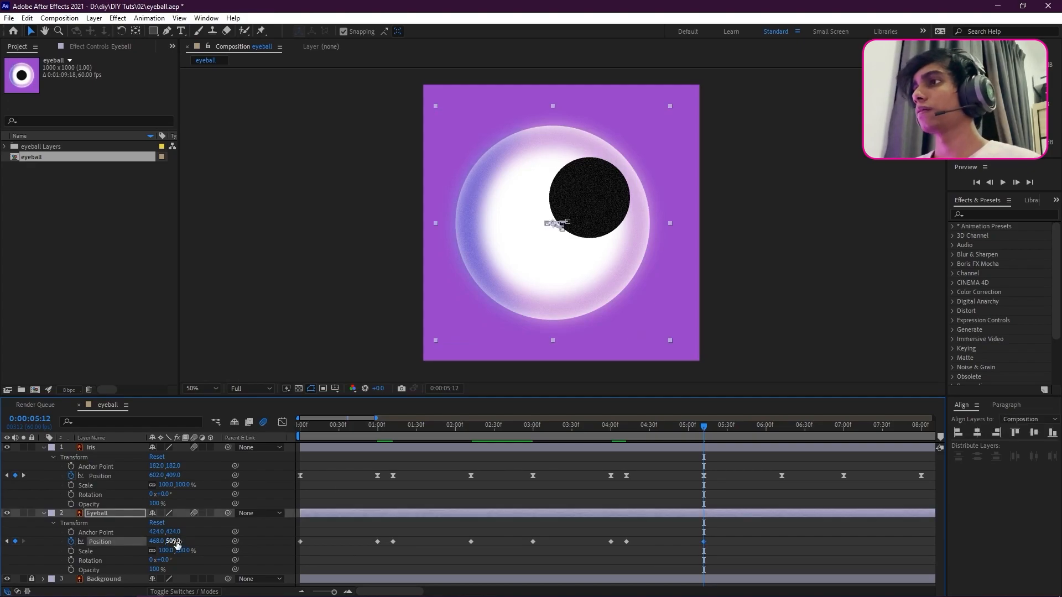
Step: Repeat the Eyeball's current Position in a keyframe at 0:00:06:12, and set its Position to 500, 500 at 0:00:07:00
{"action": "left_click", "coordinate": [782, 431]}
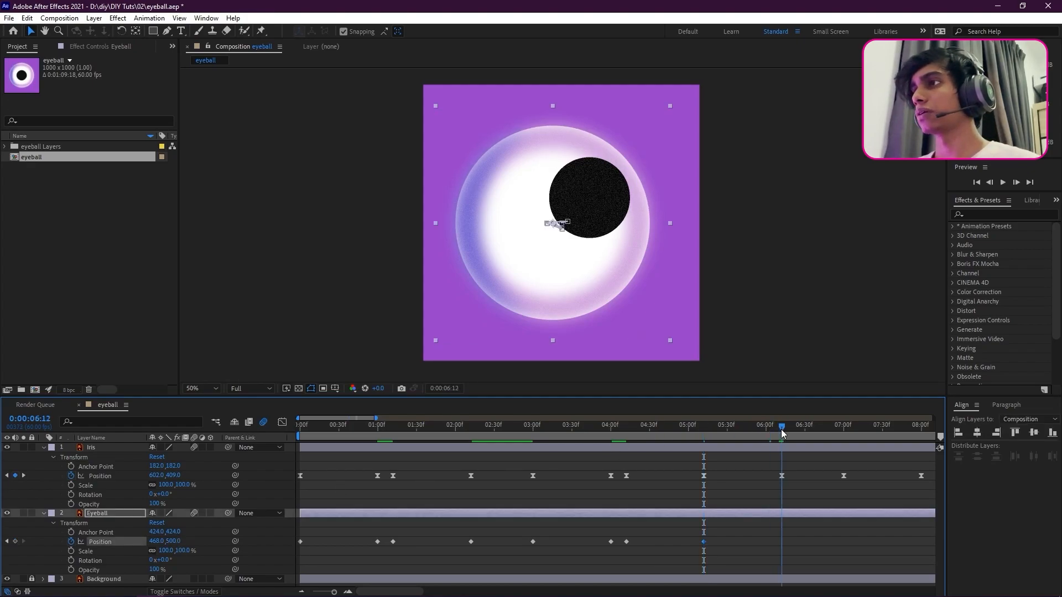
{"action": "left_click", "coordinate": [15, 541]}
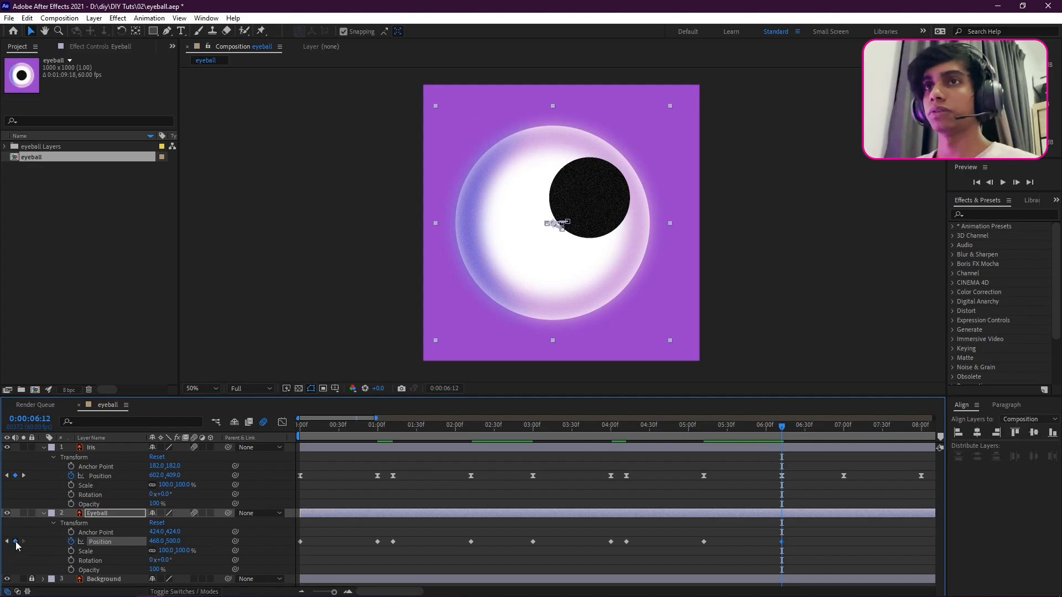
{"action": "left_click_drag", "start_coordinate": [397, 592], "coordinate": [412, 594]}
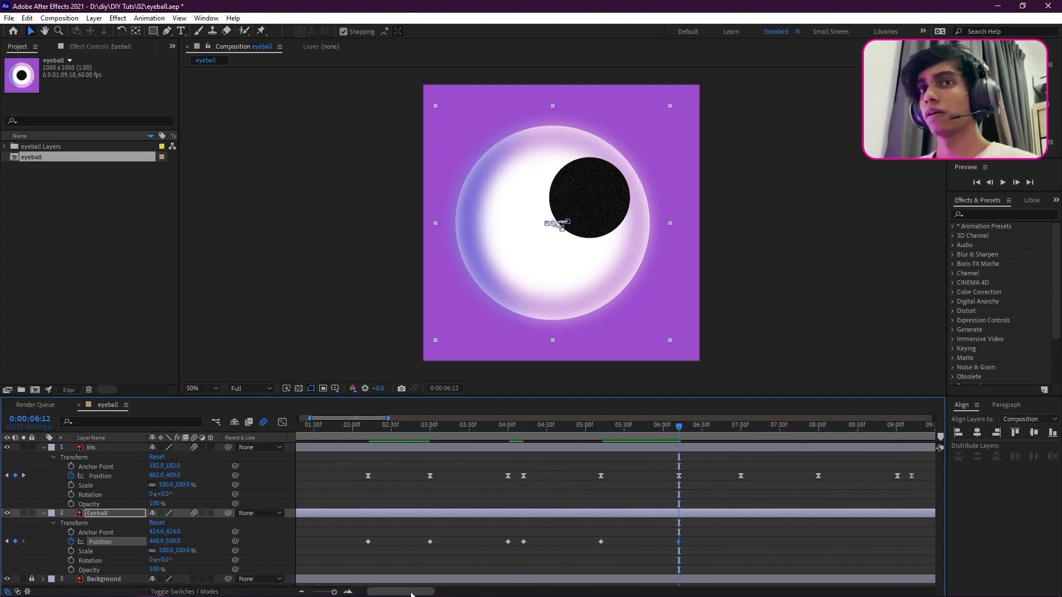
{"action": "left_click", "coordinate": [740, 427]}
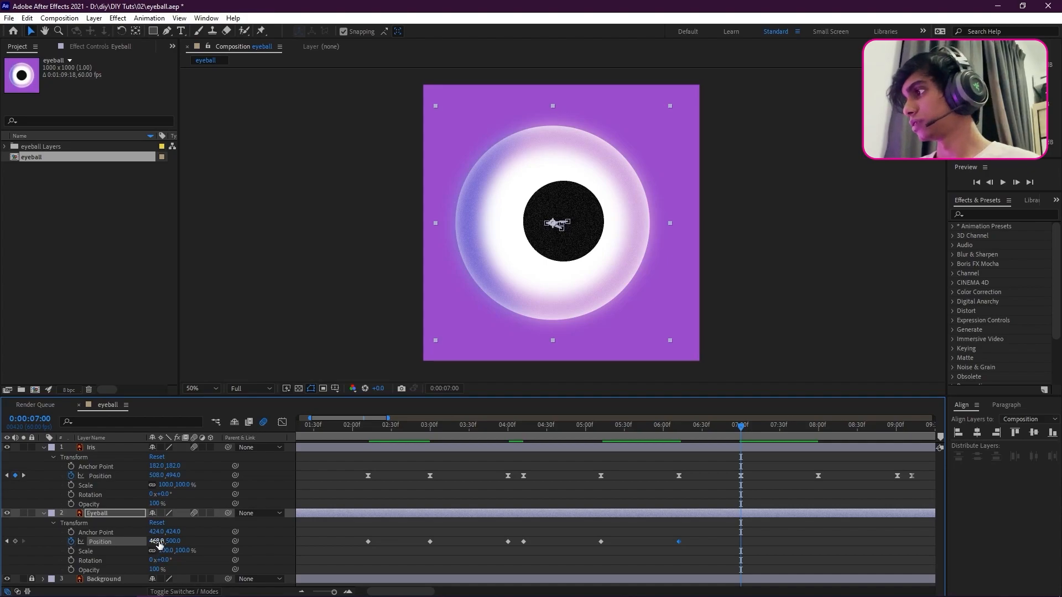
{"action": "left_click_drag", "start_coordinate": [709, 428], "coordinate": [742, 446]}
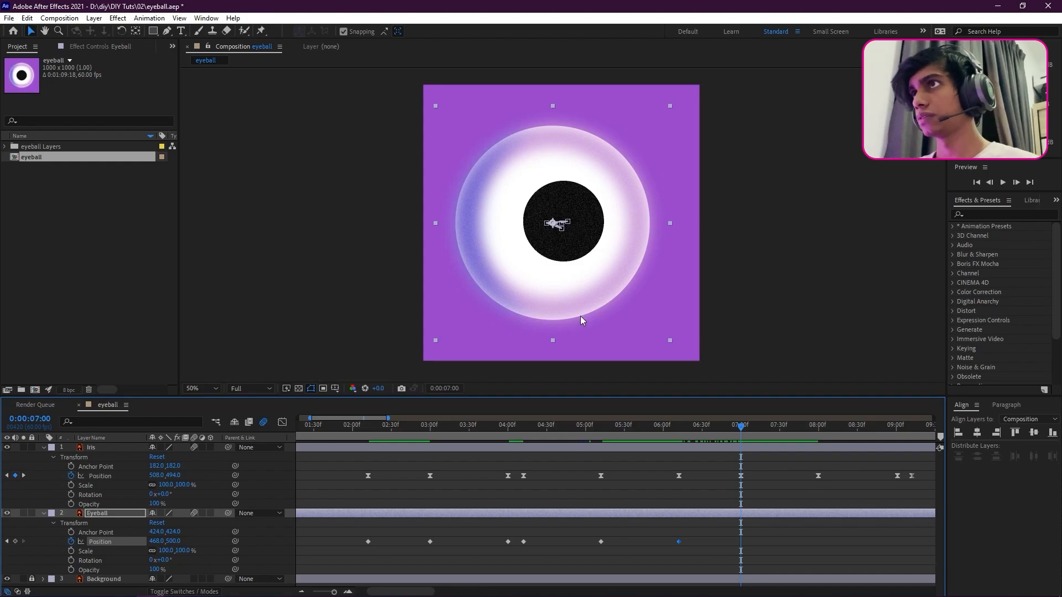
{"action": "left_click", "coordinate": [15, 543]}
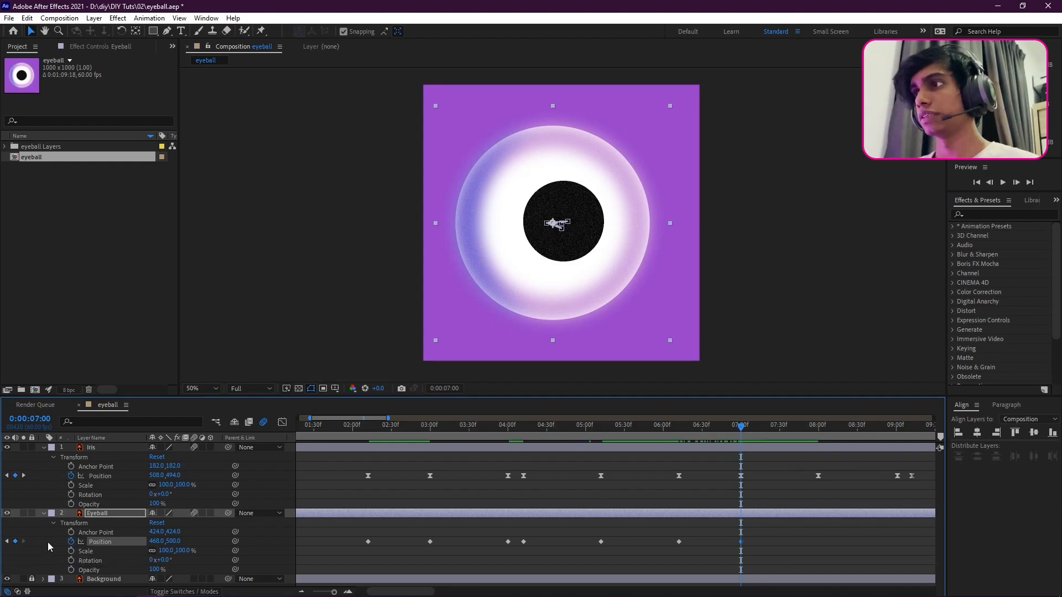
{"action": "left_click", "coordinate": [156, 541]}
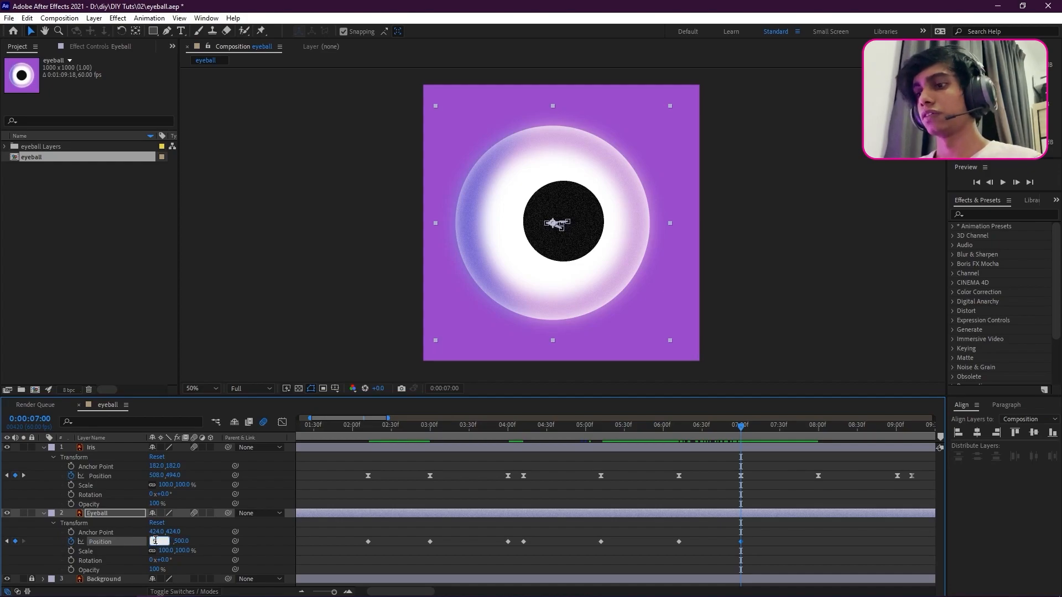
{"action": "type", "text": "500"}
{"action": "key", "text": "Return"}
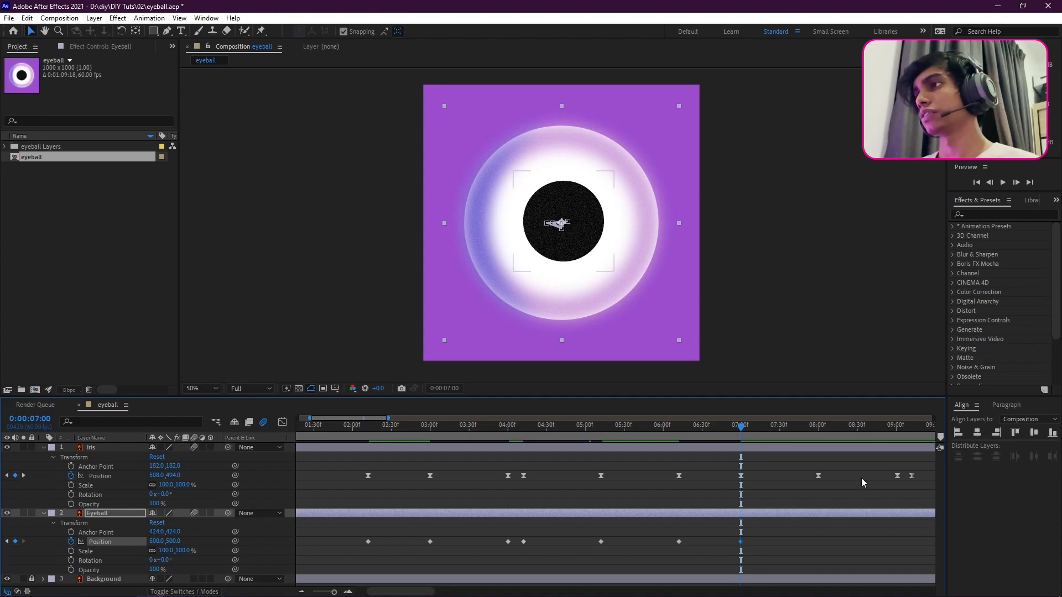
Step: Repeat the Eyeball's current Position in a keyframe at 0:00:08:00 and return to the start of the composition
{"action": "left_click", "coordinate": [822, 434]}
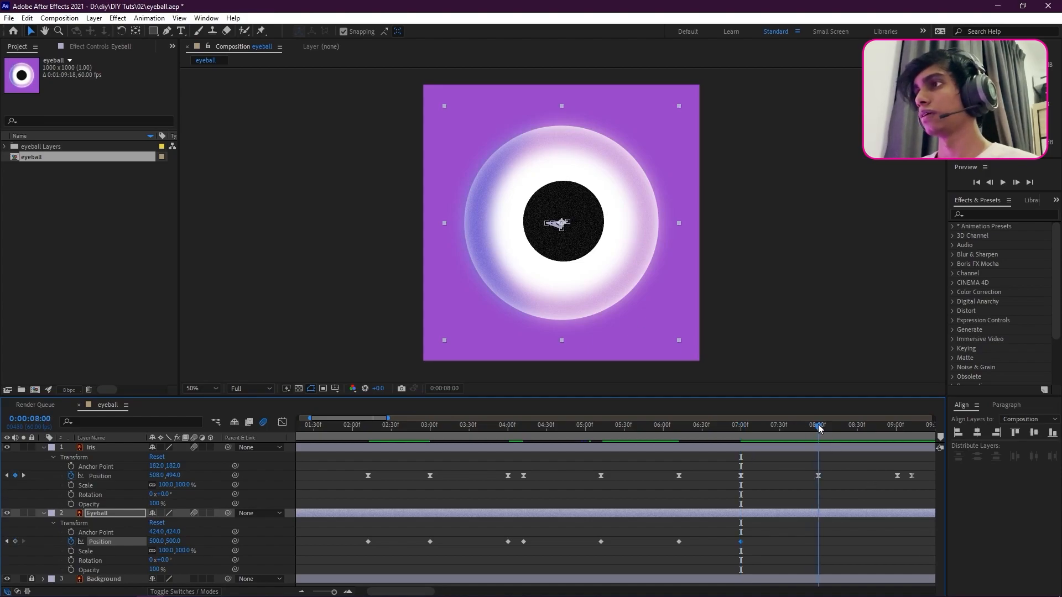
{"action": "left_click", "coordinate": [14, 541]}
{"action": "left_click_drag", "start_coordinate": [379, 418], "coordinate": [396, 418]}
{"action": "left_click_drag", "start_coordinate": [676, 432], "coordinate": [539, 480]}
{"action": "key", "text": "Home"}
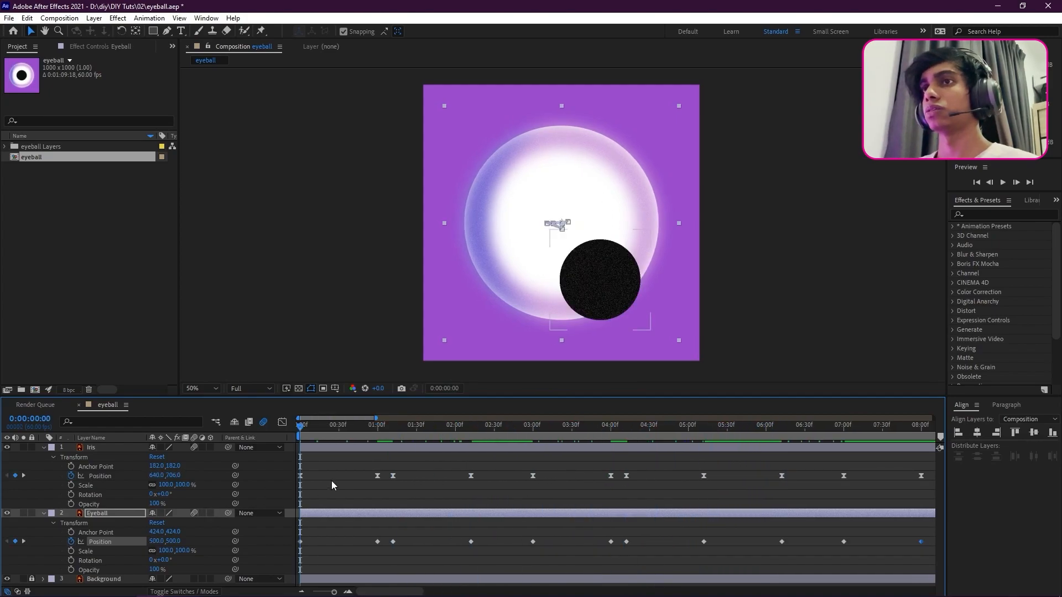
Step: Play the eyeball animation from the start of the composition to check the combined iris and eyeball movement
{"action": "left_click", "coordinate": [483, 503]}
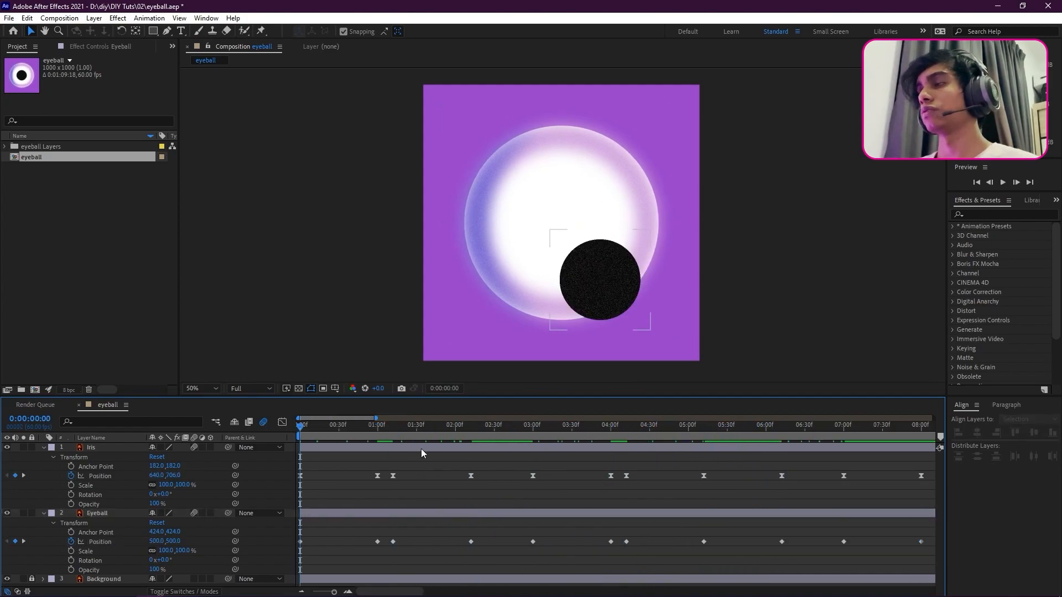
{"action": "key", "text": "space"}
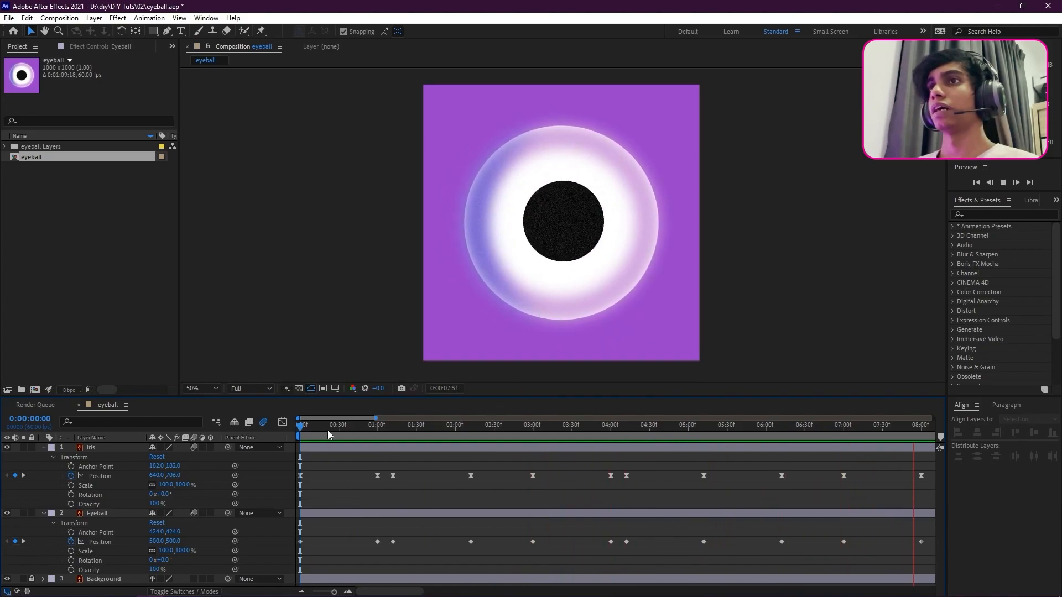
{"action": "key", "text": "space"}
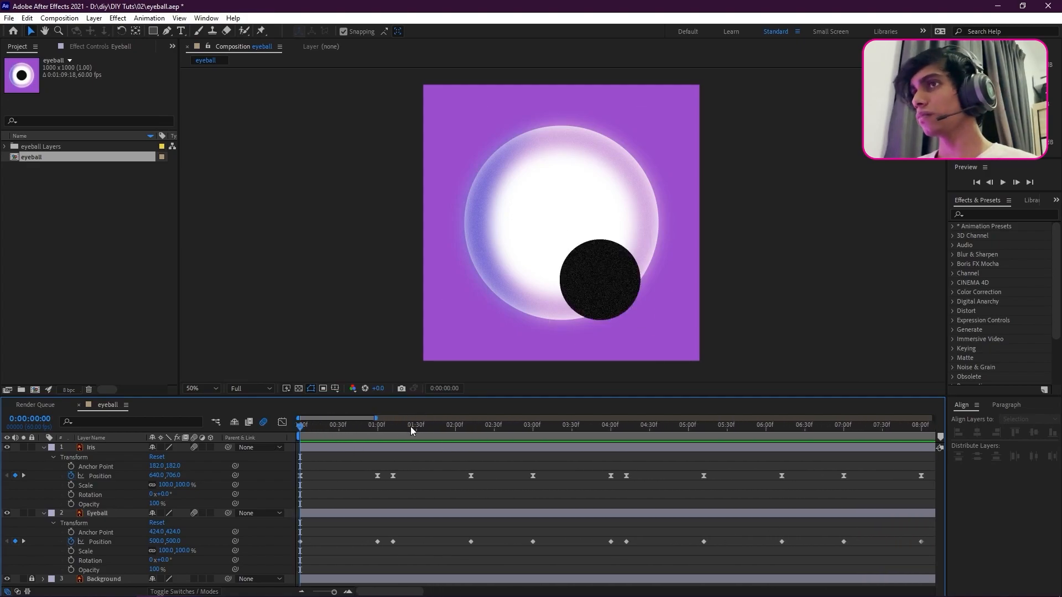
Step: Apply Easy Ease to all of the Eyeball layer's Position keyframes
{"action": "left_click_drag", "start_coordinate": [377, 419], "coordinate": [397, 419]}
{"action": "left_click_drag", "start_coordinate": [826, 543], "coordinate": [282, 528]}
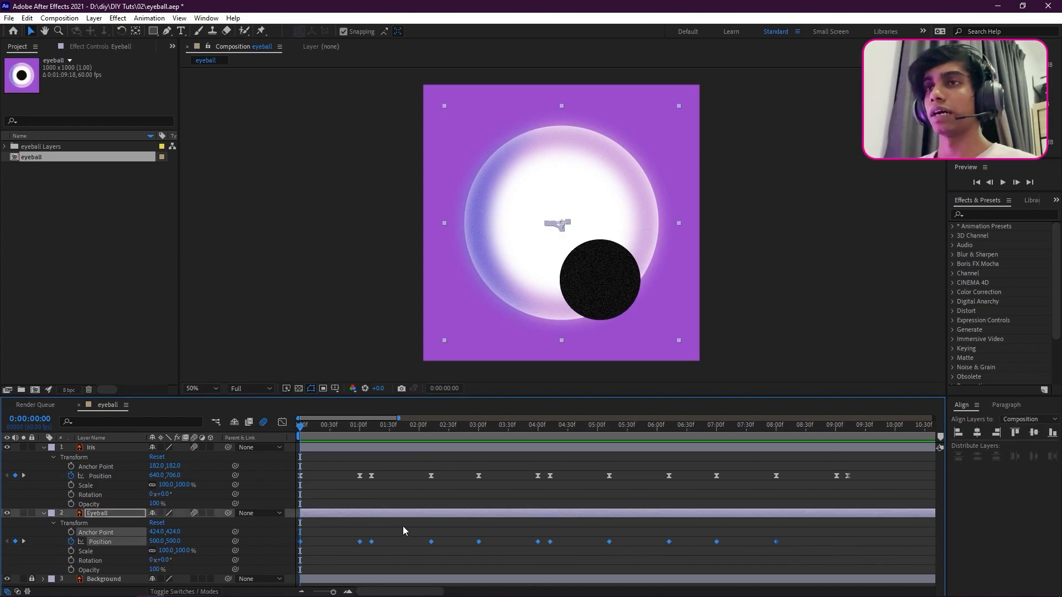
{"action": "right_click", "coordinate": [373, 543]}
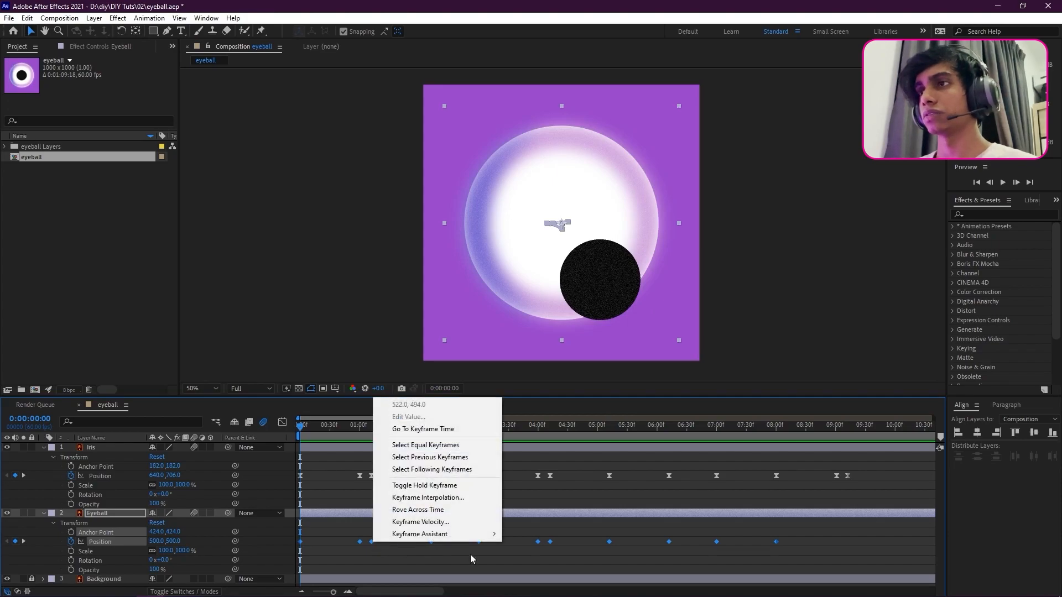
{"action": "left_click", "coordinate": [788, 566]}
{"action": "left_click_drag", "start_coordinate": [788, 566], "coordinate": [283, 531]}
{"action": "right_click", "coordinate": [361, 543]}
{"action": "mouse_move", "coordinate": [413, 536]}
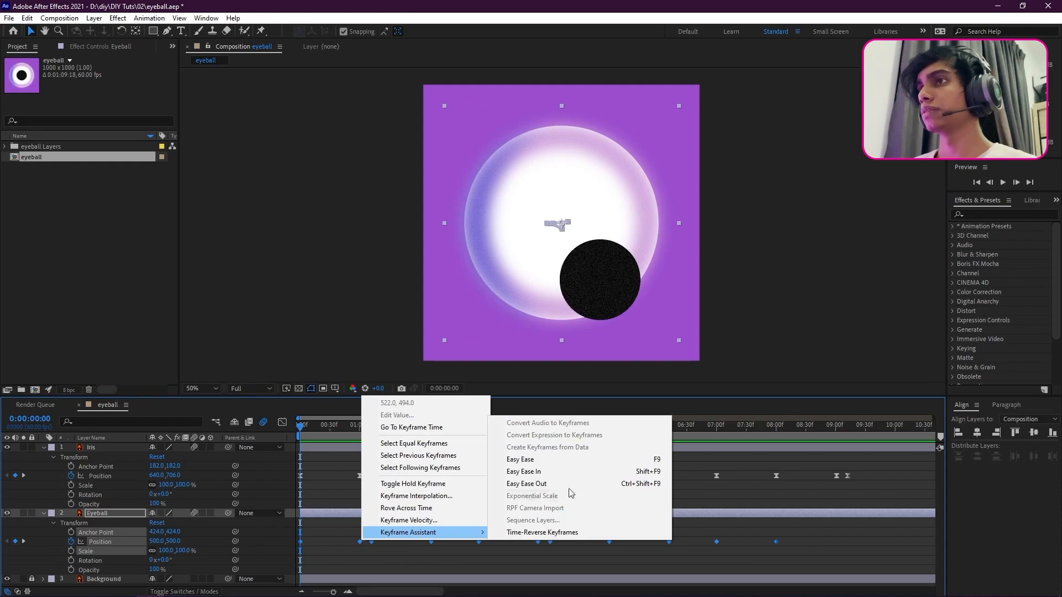
{"action": "left_click", "coordinate": [579, 465]}
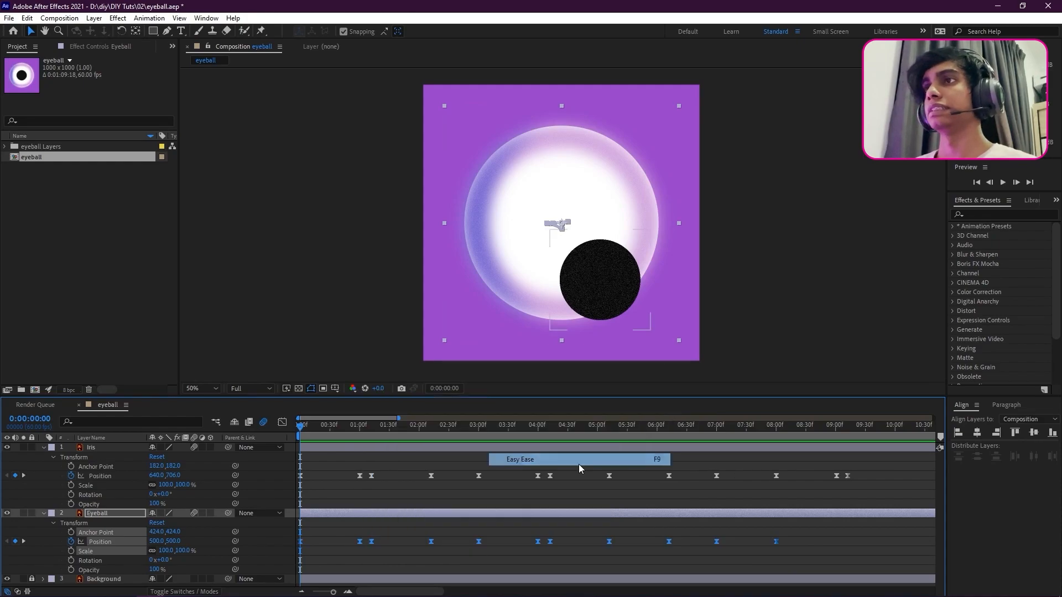
Step: Sharpen the humps of the Eyeball's Position speed graph into narrow peaks with slower starts and ends, and preview the result
{"action": "left_click", "coordinate": [282, 423]}
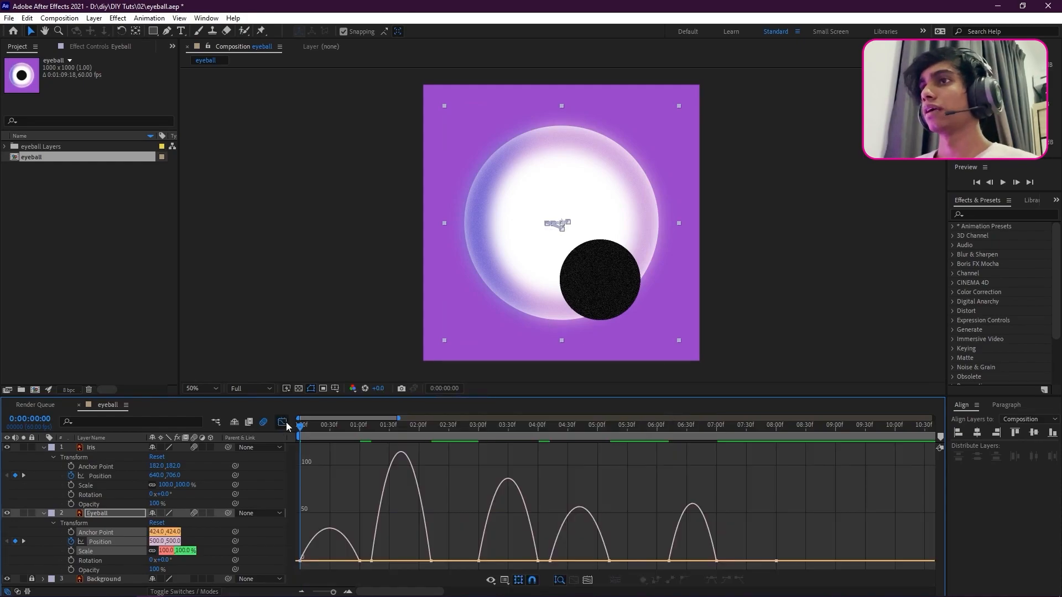
{"action": "left_click", "coordinate": [359, 562]}
{"action": "left_click_drag", "start_coordinate": [350, 564], "coordinate": [323, 562]}
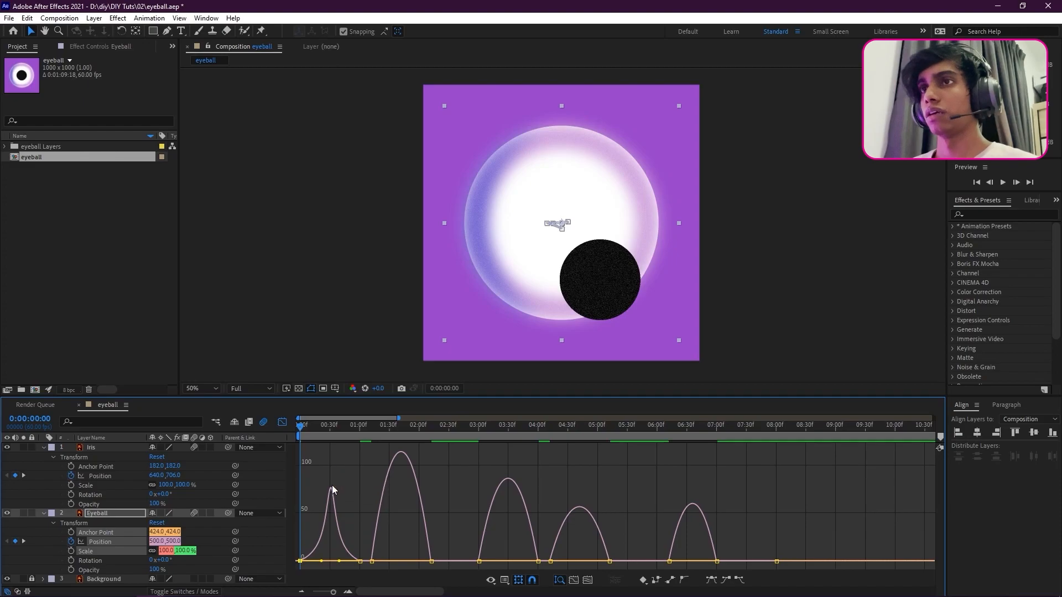
{"action": "left_click", "coordinate": [372, 562]}
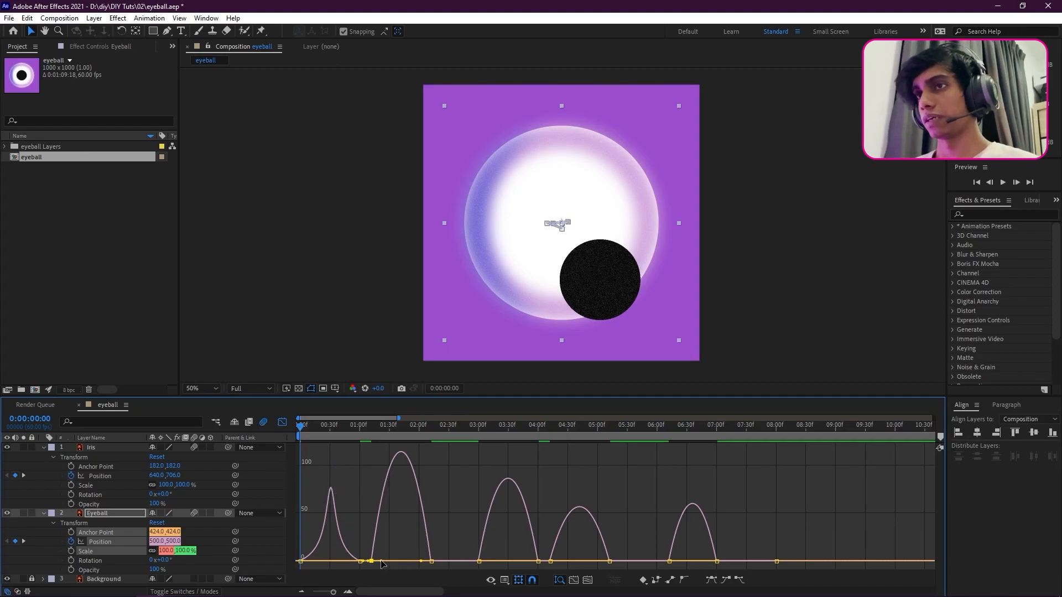
{"action": "left_click_drag", "start_coordinate": [382, 563], "coordinate": [393, 562]}
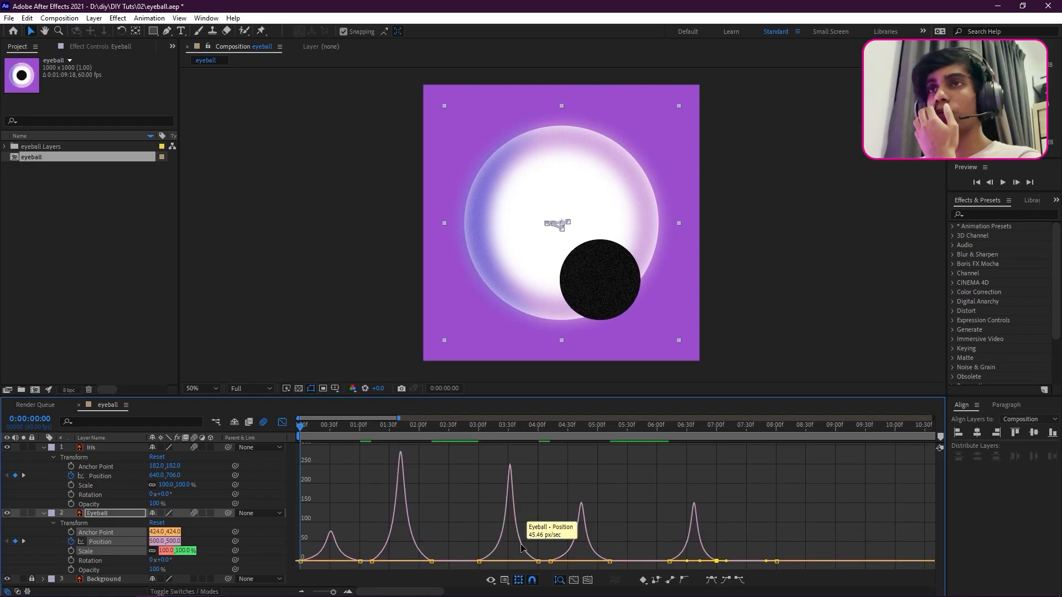
{"action": "left_click", "coordinate": [282, 423]}
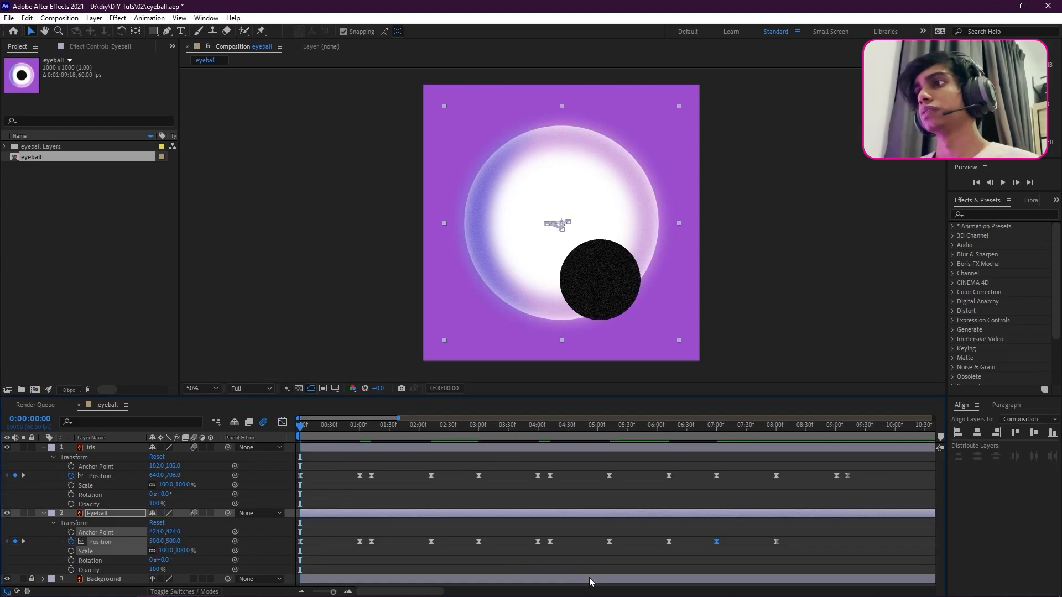
{"action": "key", "text": "space"}
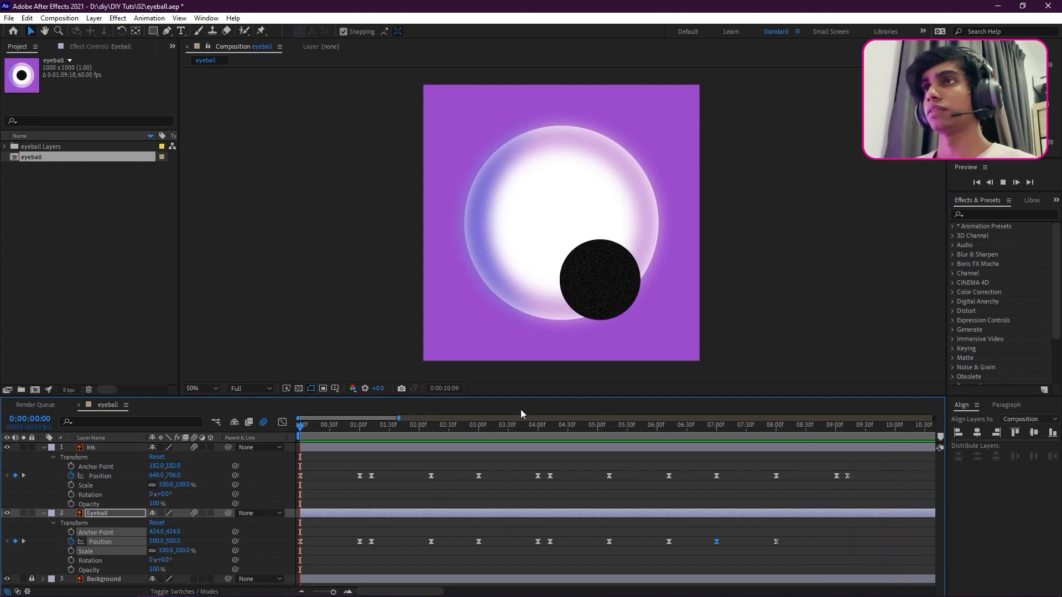
Step: Bend the Eyeball's straight motion path segments into smooth, rounded curves using the direction handles of its path points
{"action": "left_click_drag", "start_coordinate": [885, 560], "coordinate": [307, 533]}
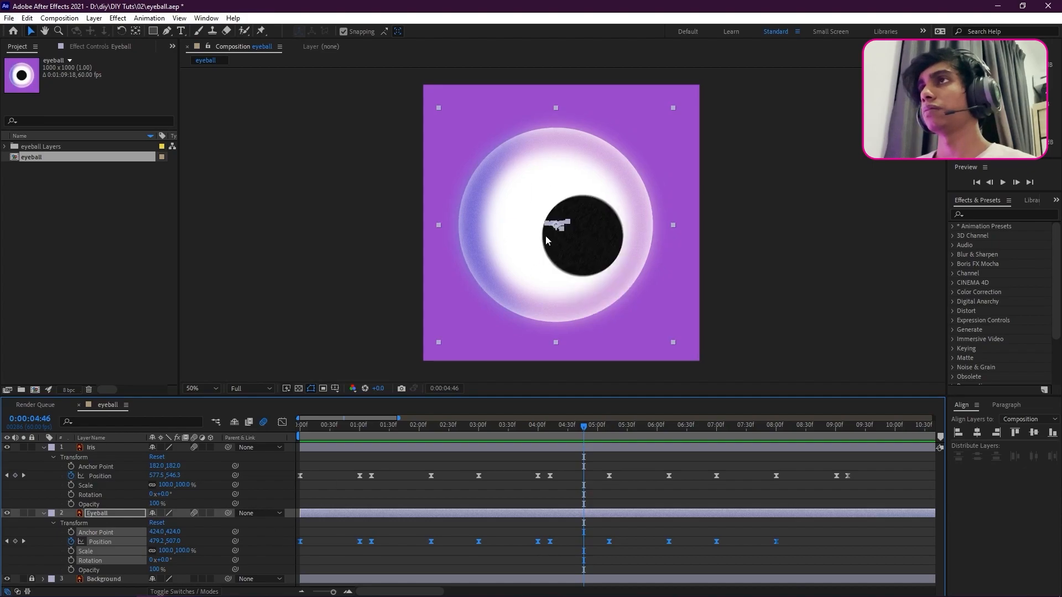
{"action": "scroll", "coordinate": [548, 239], "scroll_direction": "up", "scroll_amount": 4}
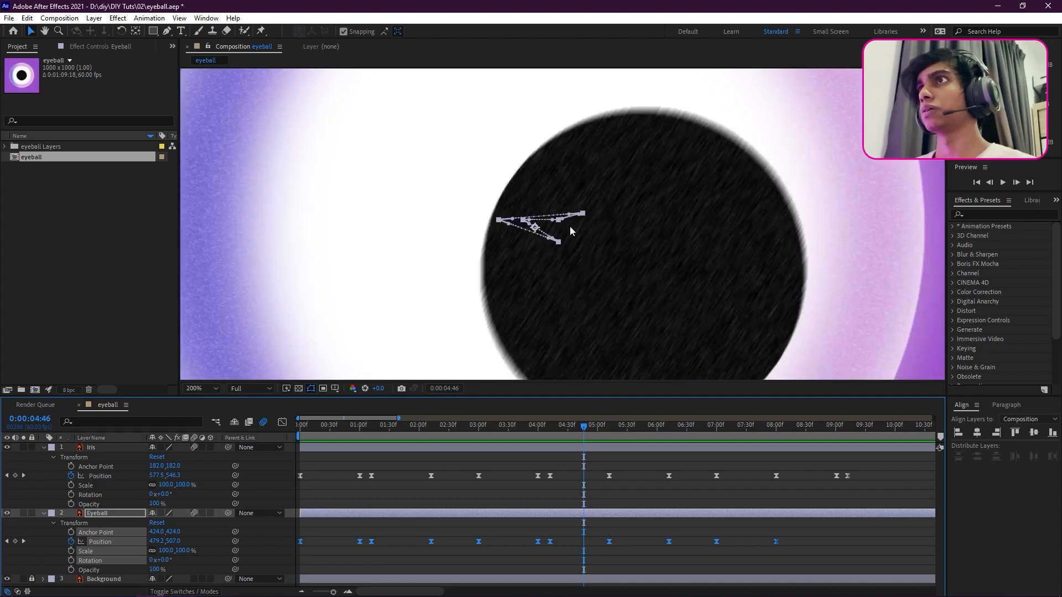
{"action": "scroll", "coordinate": [557, 217], "scroll_direction": "up", "scroll_amount": 4}
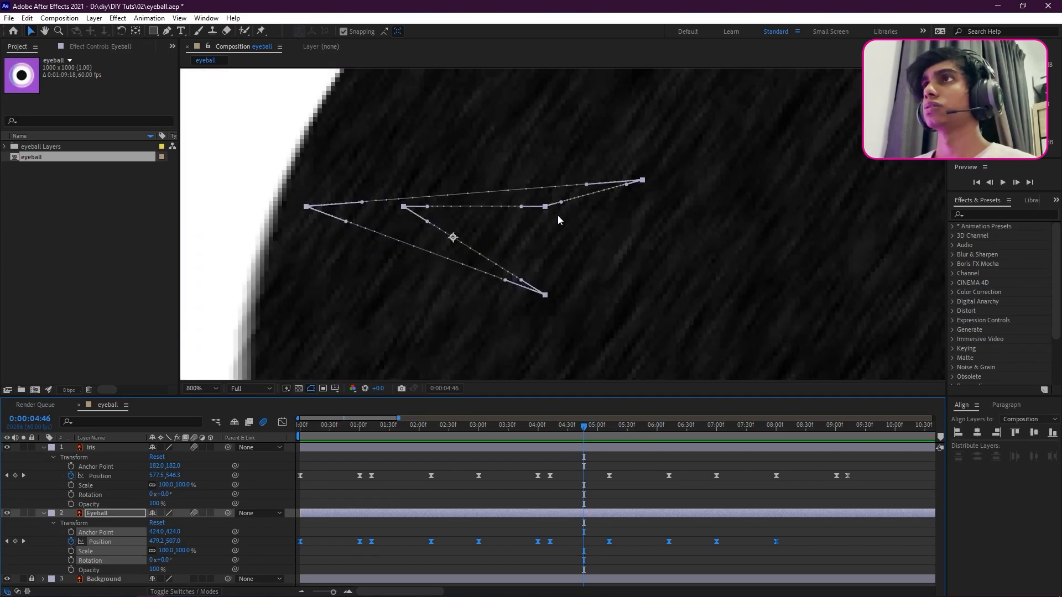
{"action": "left_click", "coordinate": [545, 295]}
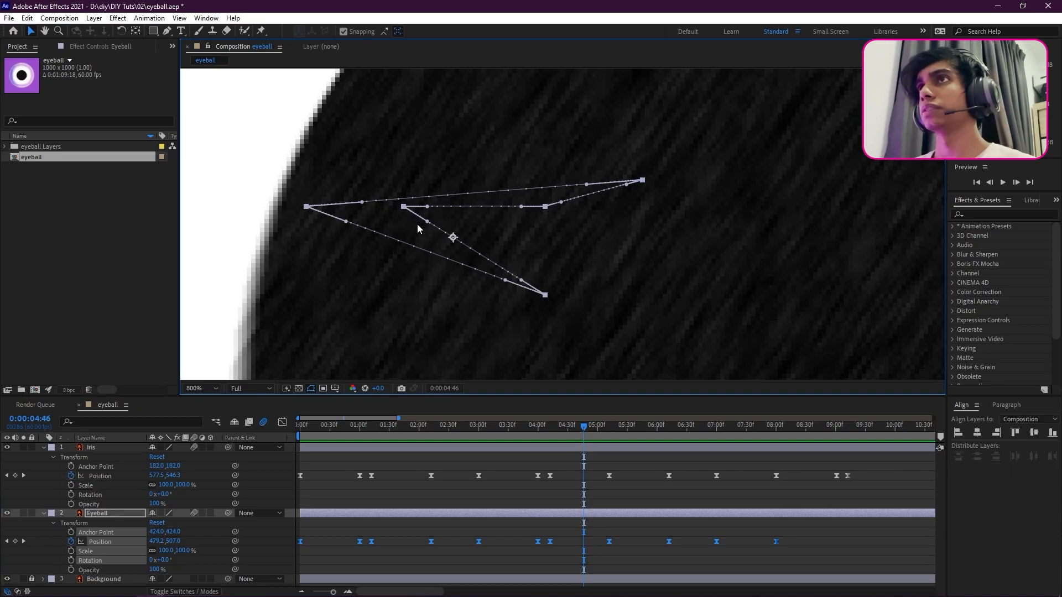
{"action": "left_click_drag", "start_coordinate": [403, 206], "coordinate": [408, 232]}
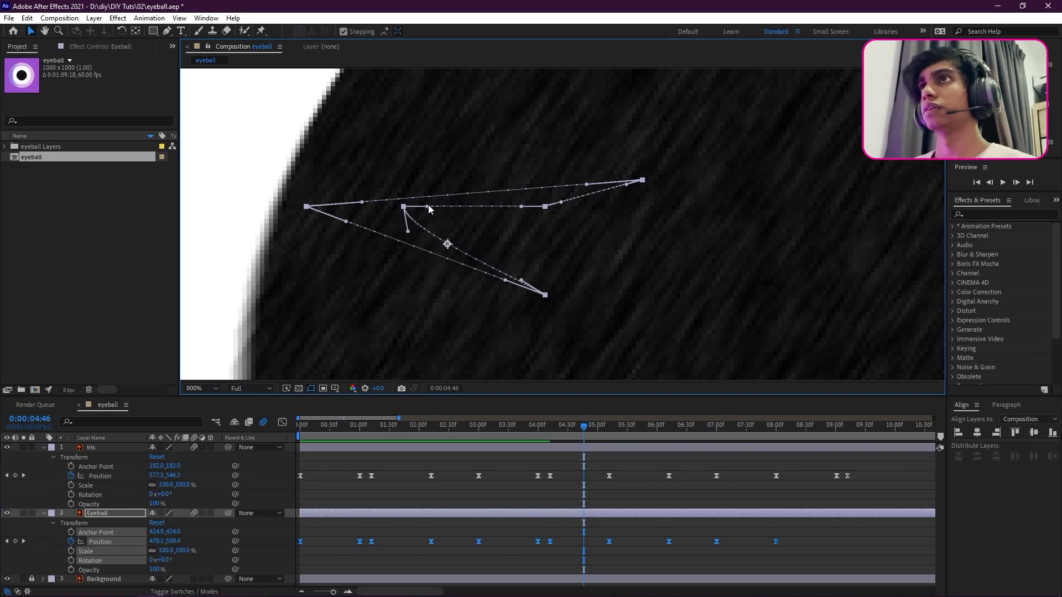
{"action": "left_click_drag", "start_coordinate": [428, 192], "coordinate": [407, 176]}
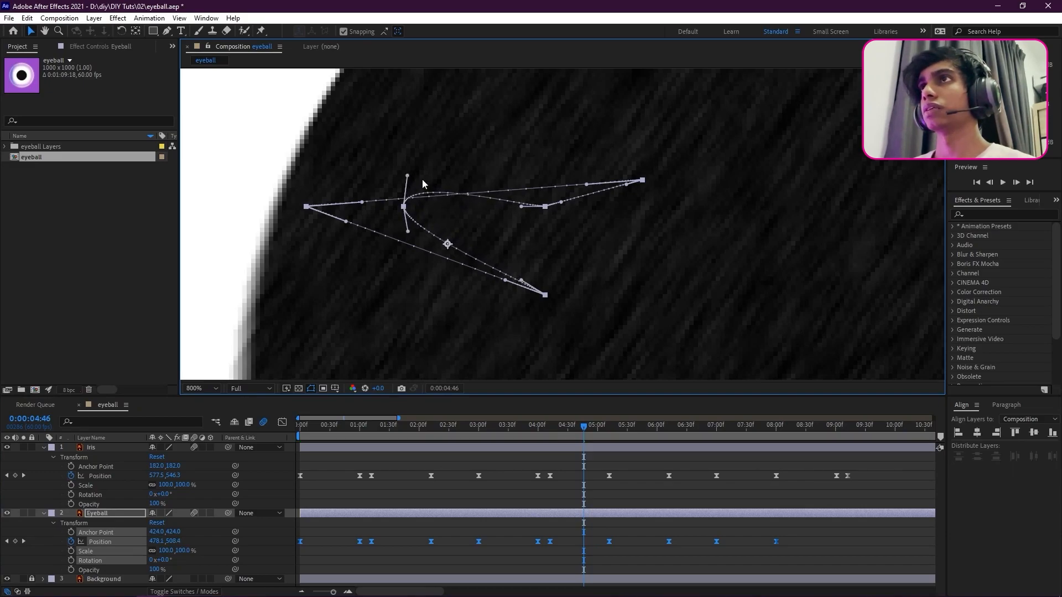
{"action": "key", "text": "comma"}
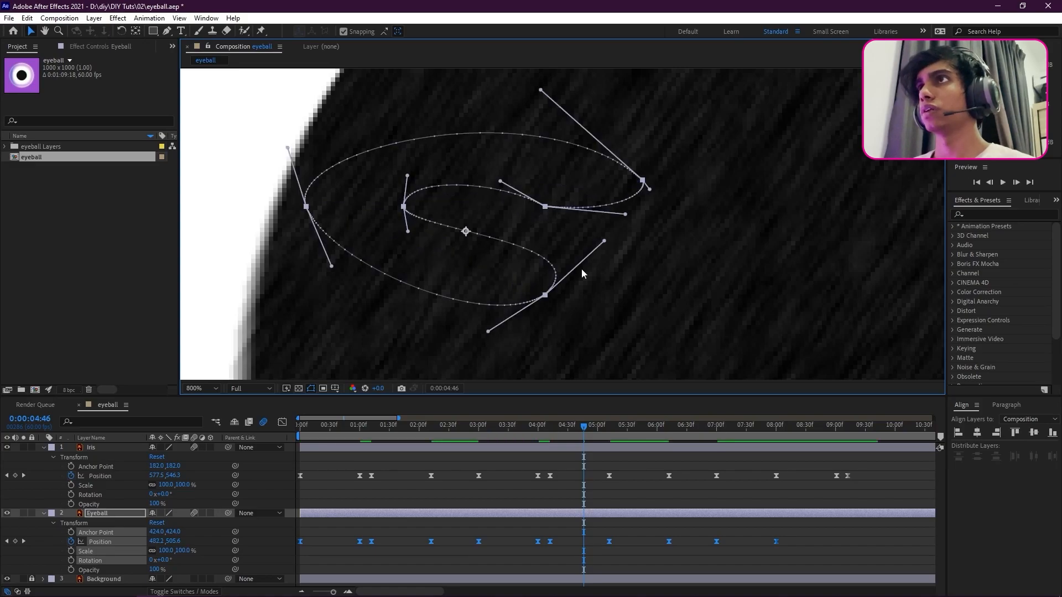
{"action": "key", "text": "comma"}
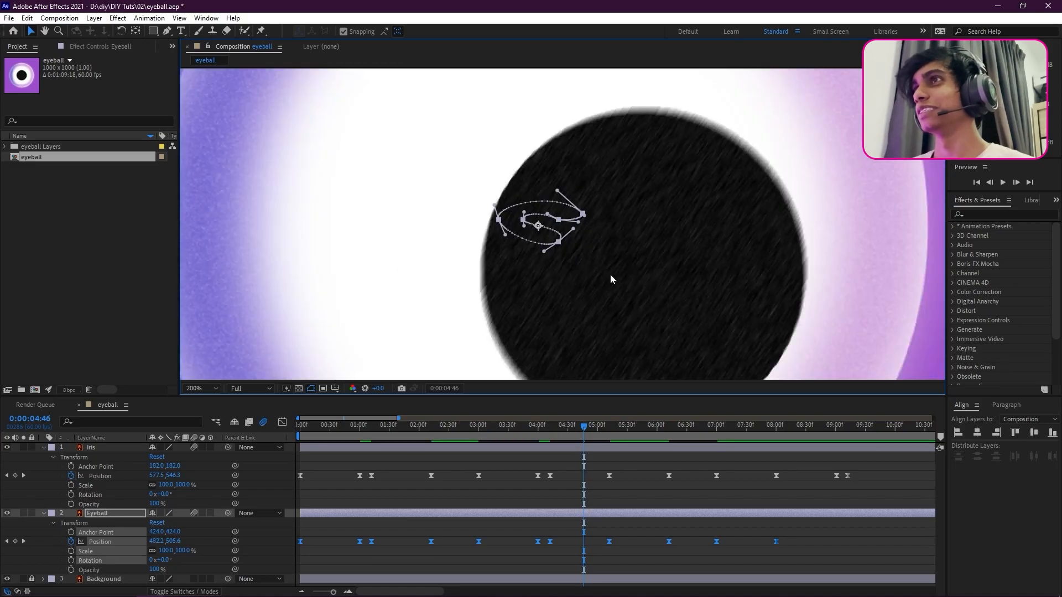
{"action": "key", "text": "comma"}
{"action": "key", "text": "comma"}
Step: Deselect everything and preview the curved eyeball motion from the start of the composition
{"action": "left_click", "coordinate": [686, 500]}
{"action": "left_click_drag", "start_coordinate": [433, 424], "coordinate": [244, 442]}
{"action": "key", "text": "space"}
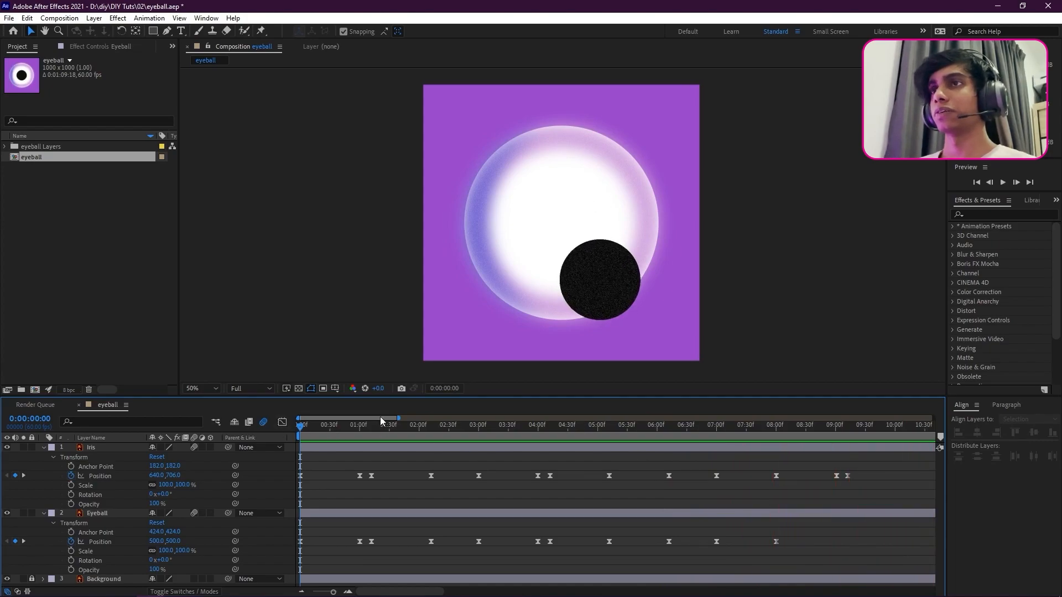
Step: End the work area at the last Iris keyframe, at 0:00:09:11, preview the loop, and return to the start of the composition
{"action": "left_click_drag", "start_coordinate": [381, 420], "coordinate": [851, 473]}
{"action": "left_click", "coordinate": [847, 430]}
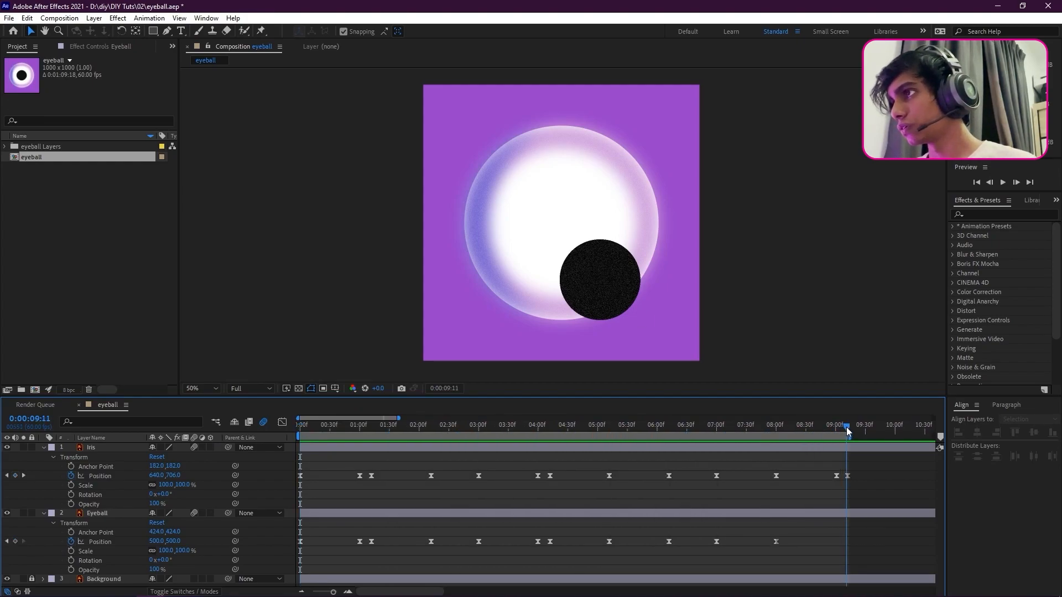
{"action": "key", "text": "space"}
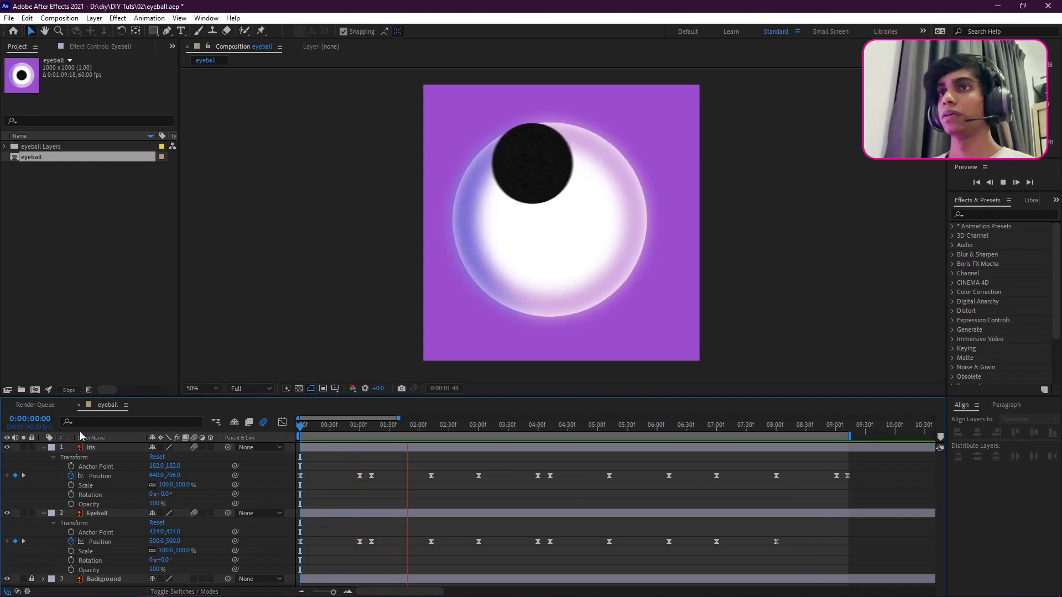
{"action": "key", "text": "space"}
{"action": "left_click", "coordinate": [363, 426]}
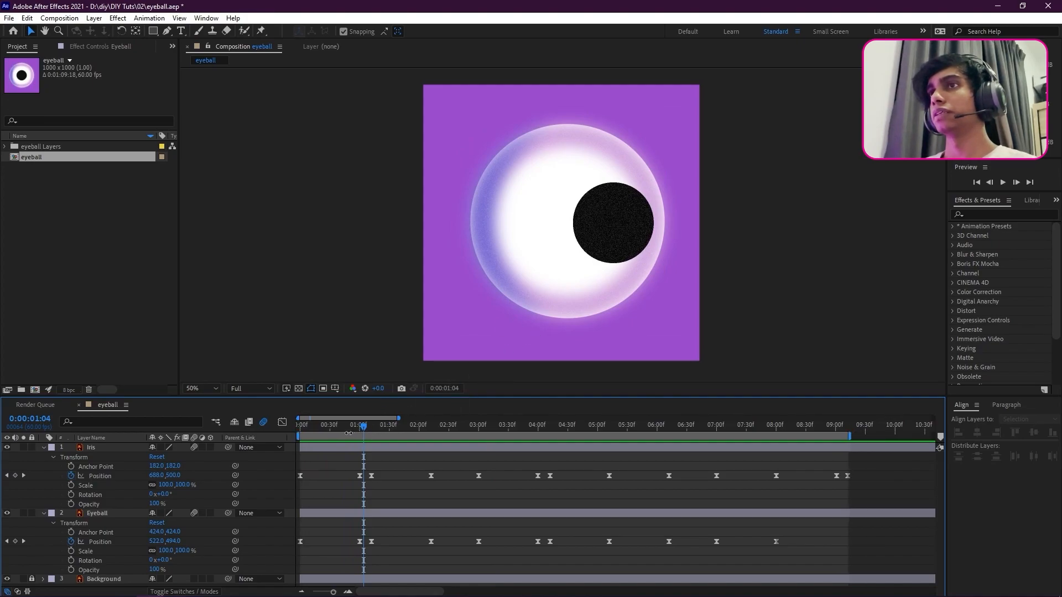
{"action": "left_click_drag", "start_coordinate": [363, 427], "coordinate": [251, 456]}
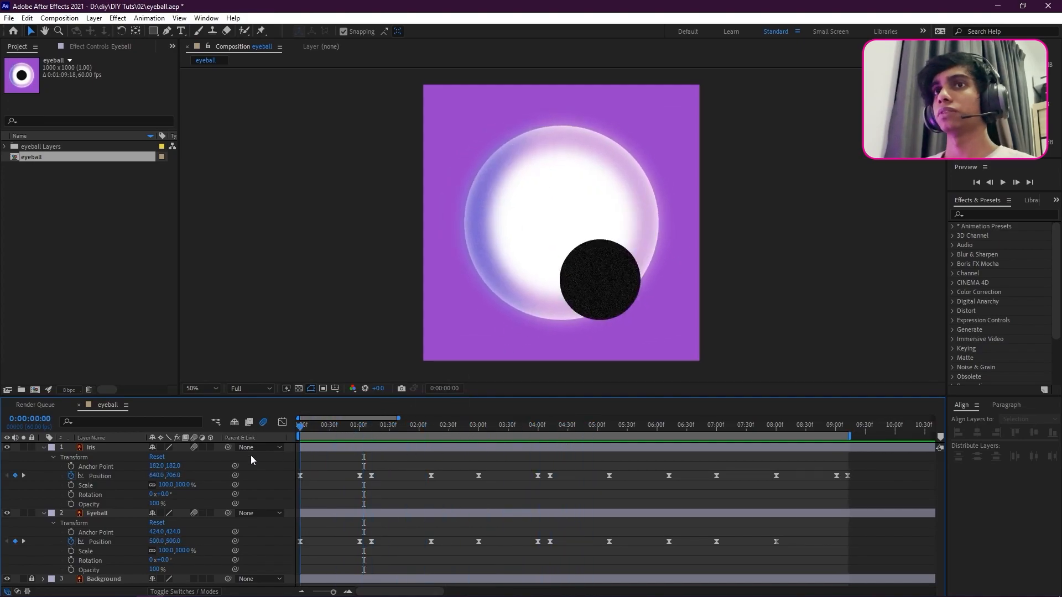
Step: Collapse the Eyeball layer's properties, duplicate the layer, and place the duplicate directly above the Iris layer
{"action": "left_click", "coordinate": [44, 513]}
{"action": "left_click", "coordinate": [100, 513]}
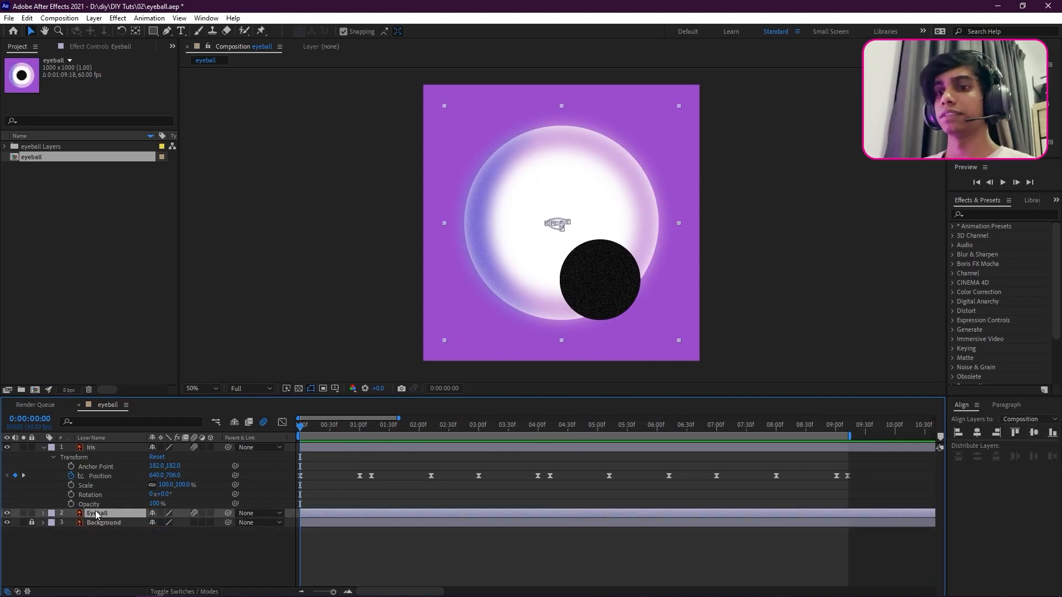
{"action": "key", "text": "ctrl+d"}
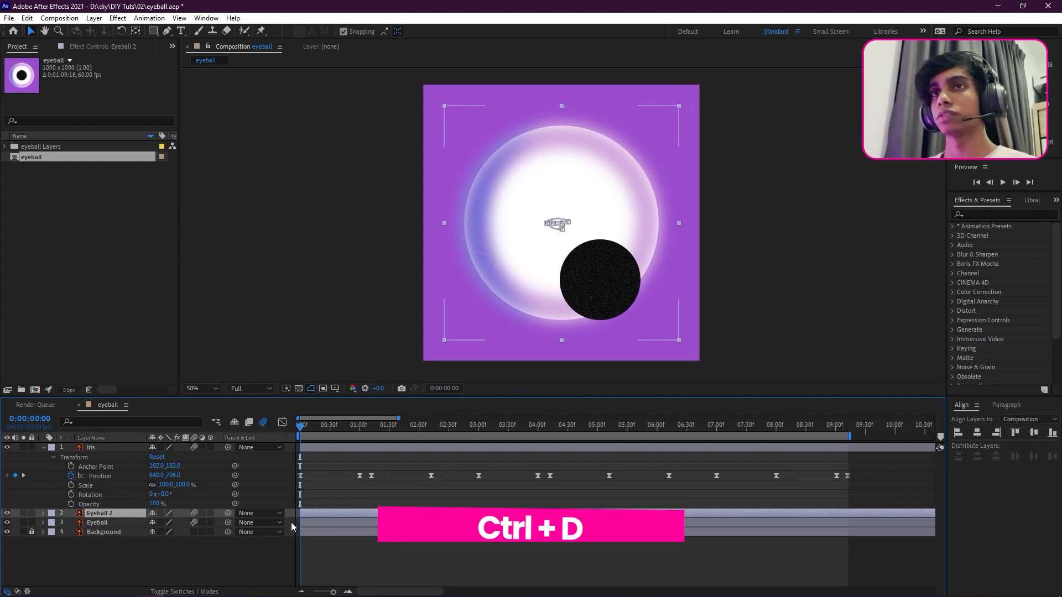
{"action": "left_click_drag", "start_coordinate": [101, 517], "coordinate": [107, 450]}
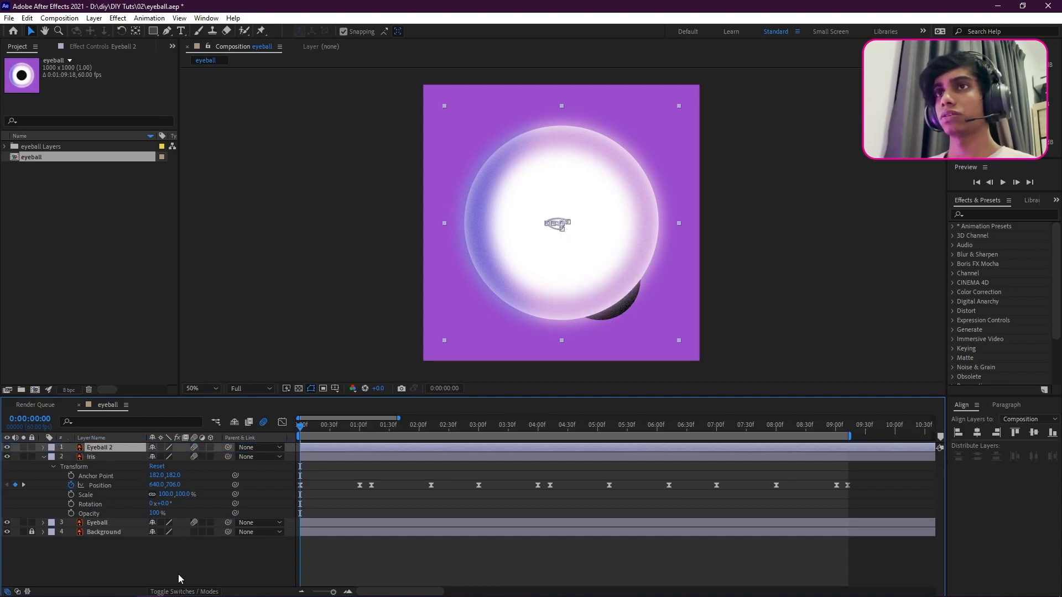
Step: Set the Iris layer's track matte to Alpha Matte "Eyeball 2"
{"action": "left_click", "coordinate": [182, 591]}
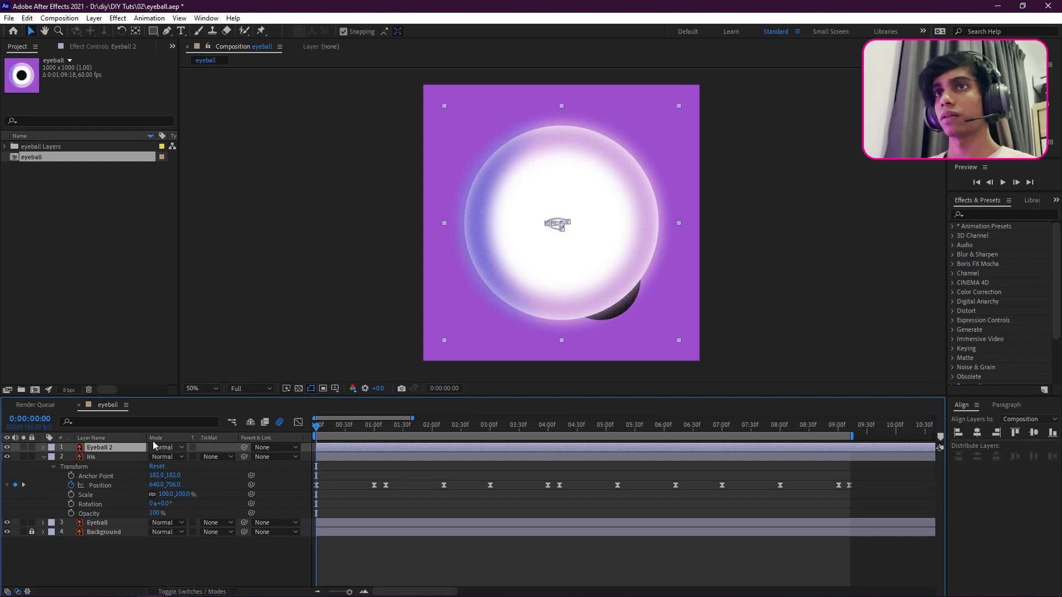
{"action": "left_click", "coordinate": [221, 457]}
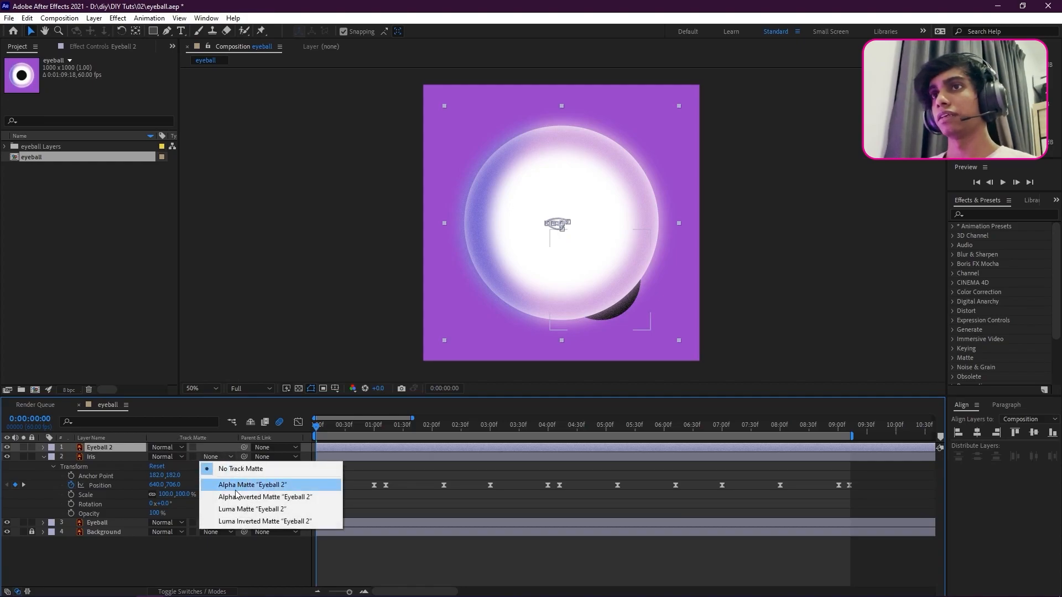
{"action": "left_click", "coordinate": [236, 580]}
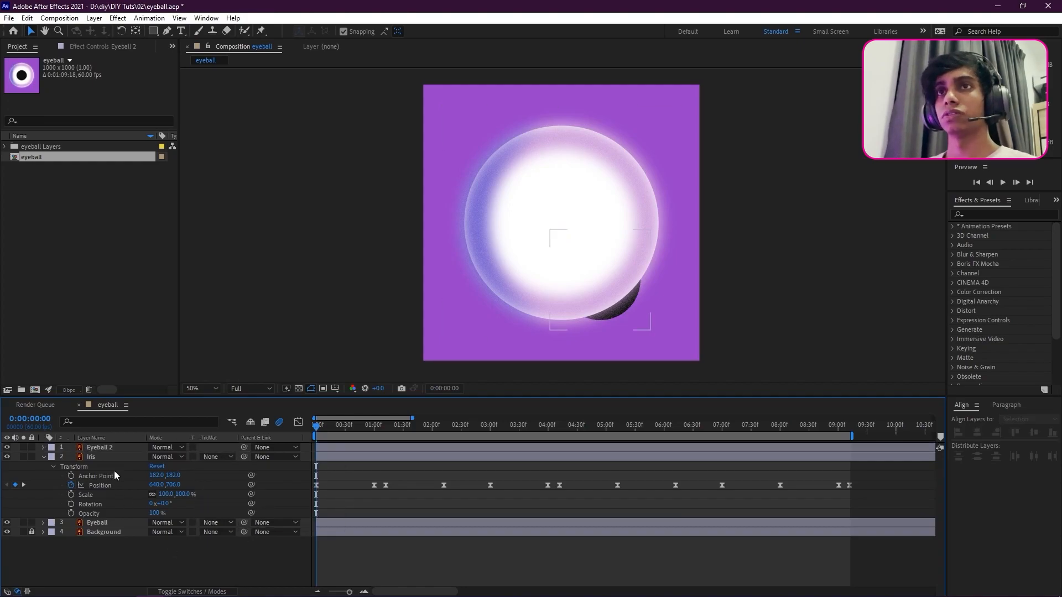
{"action": "left_click", "coordinate": [112, 457]}
{"action": "left_click", "coordinate": [220, 459]}
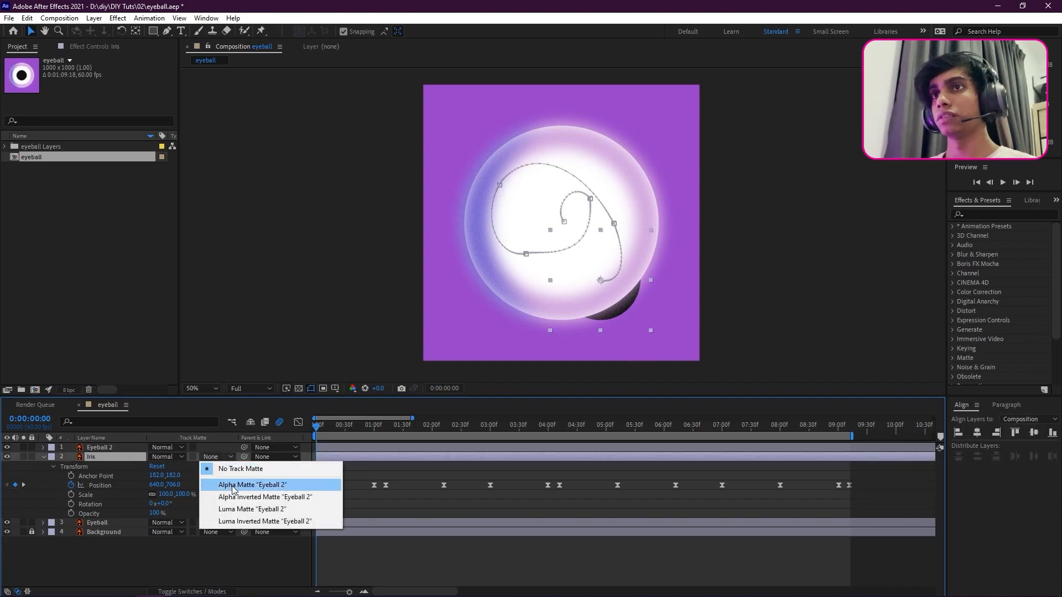
{"action": "left_click", "coordinate": [233, 486]}
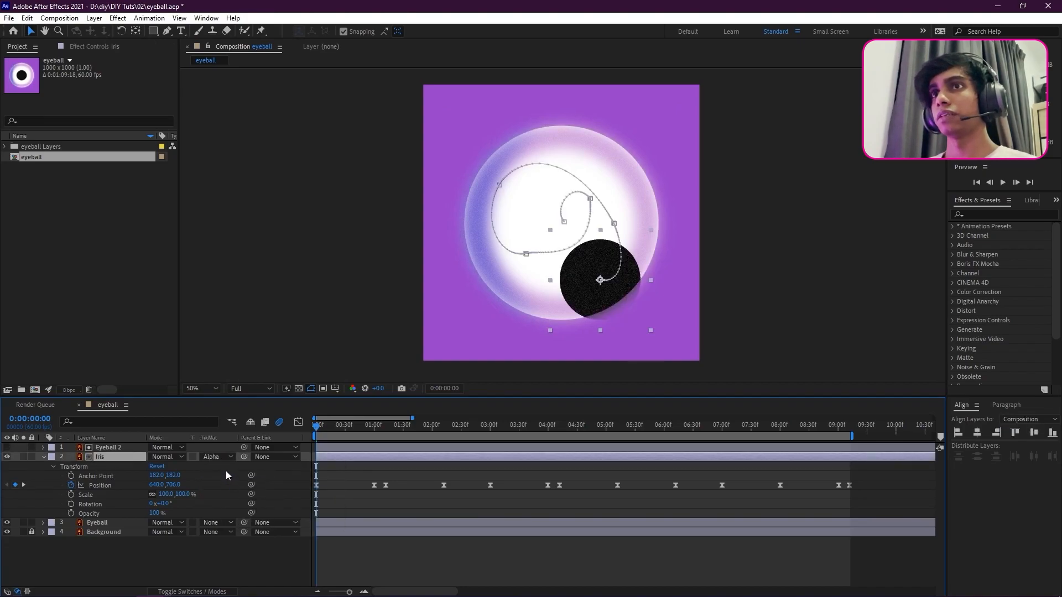
{"action": "left_click", "coordinate": [216, 456]}
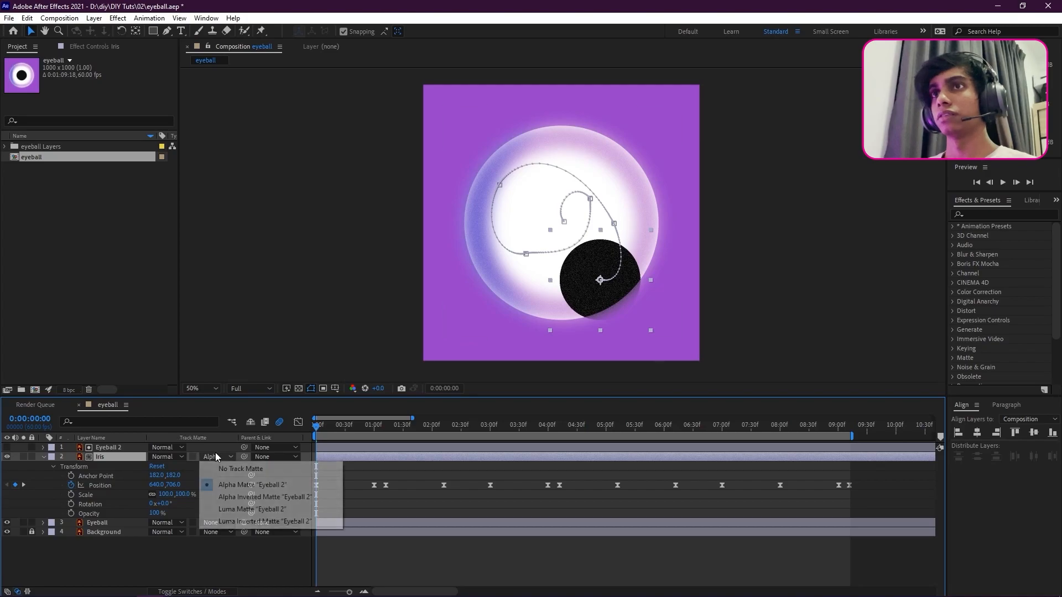
Step: Deselect all layers, preview the matted iris motion, and inspect the iris edge against the eyeball's boundary
{"action": "left_click", "coordinate": [278, 557]}
{"action": "left_click", "coordinate": [318, 474]}
{"action": "key", "text": "space"}
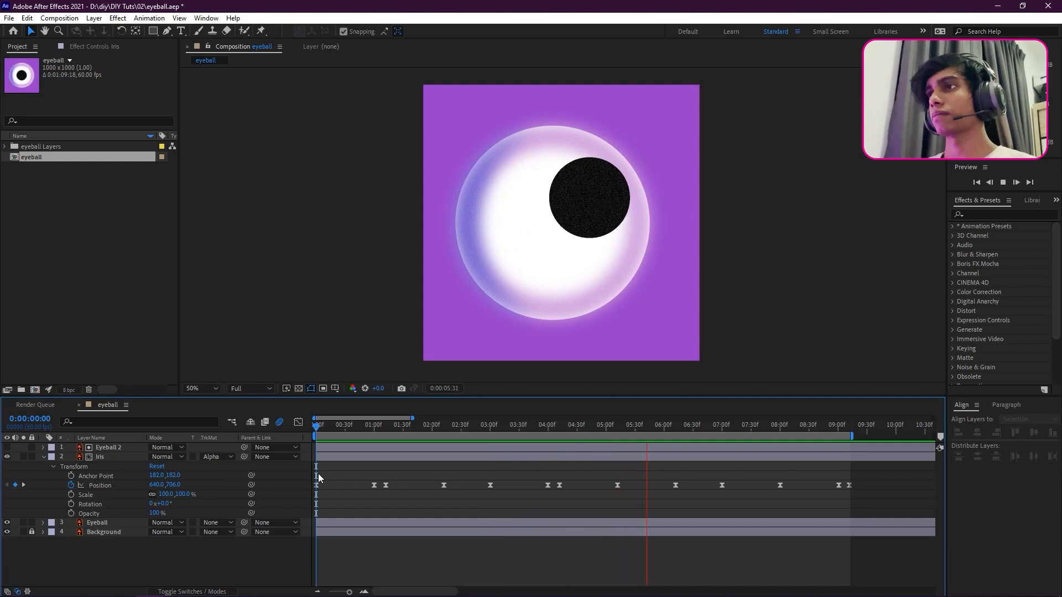
{"action": "key", "text": "space"}
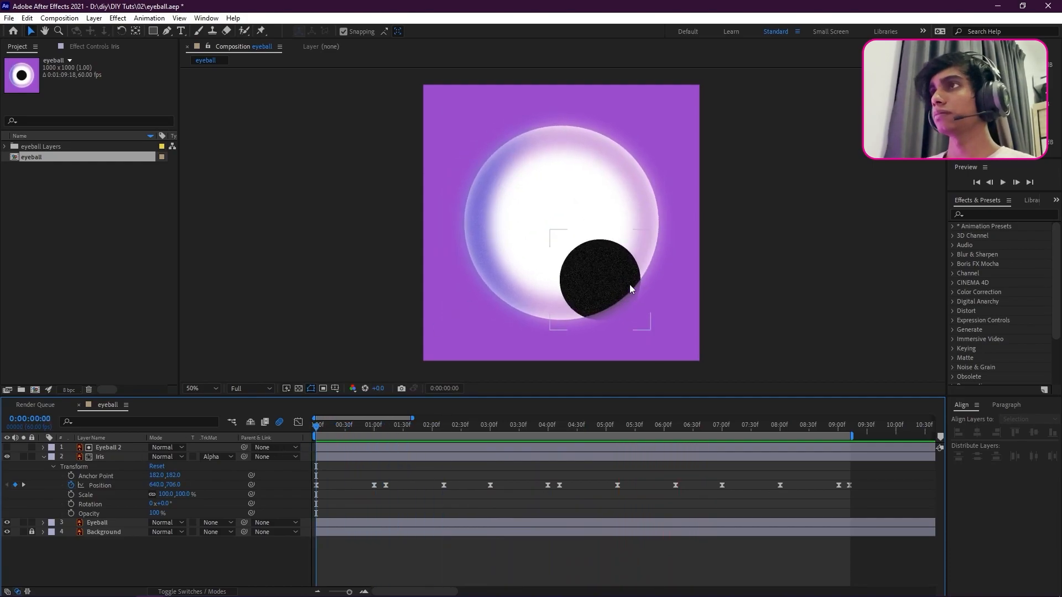
{"action": "scroll", "coordinate": [632, 297], "scroll_direction": "up", "scroll_amount": 2}
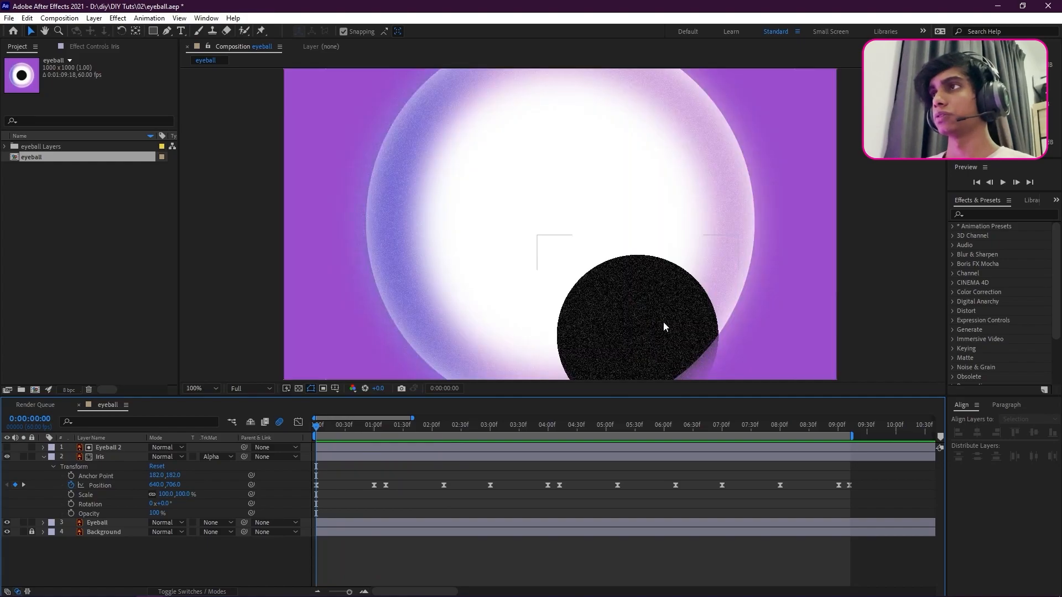
{"action": "scroll", "coordinate": [555, 293], "scroll_direction": "down", "scroll_amount": 2}
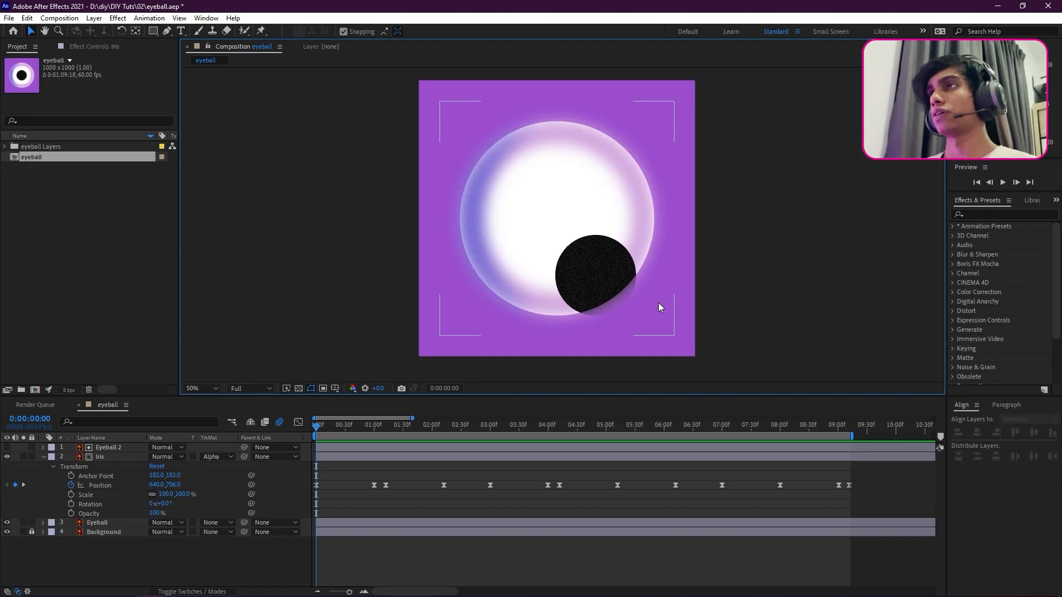
{"action": "key", "text": "alt+Tab"}
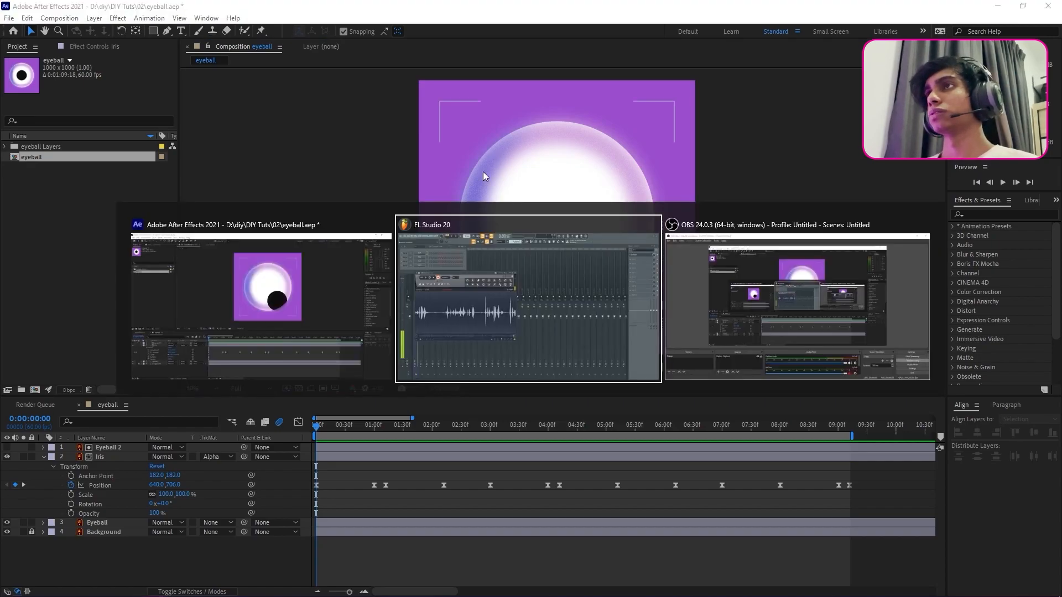
{"action": "left_click", "coordinate": [304, 300]}
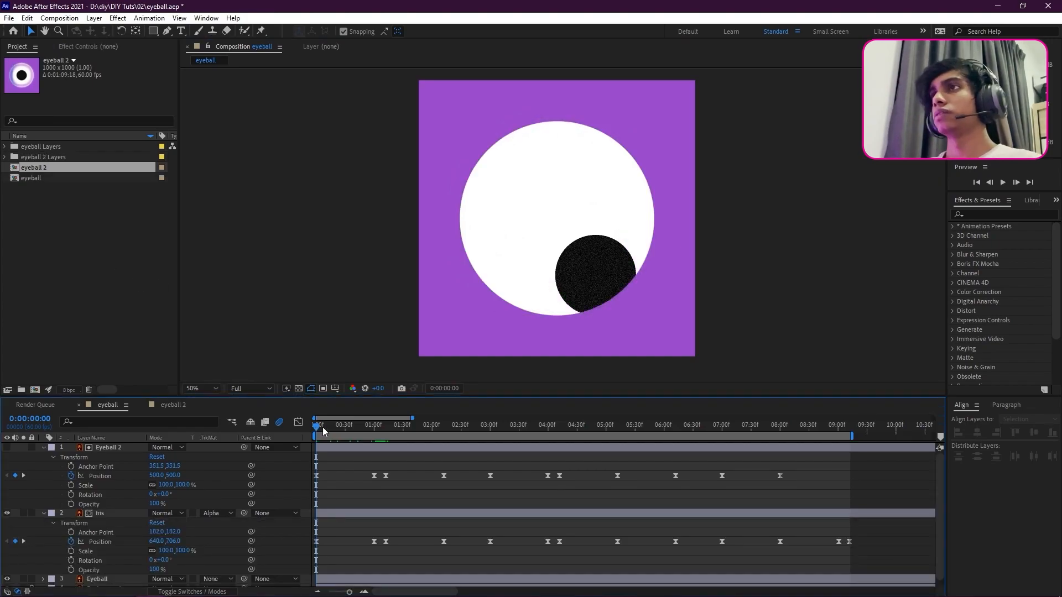
Step: Compare the eyeball and eyeball 2 compositions, toggling the visibility of both Eyeball layers in eyeball 2 to tell the glow from the white base
{"action": "left_click_drag", "start_coordinate": [323, 431], "coordinate": [262, 432]}
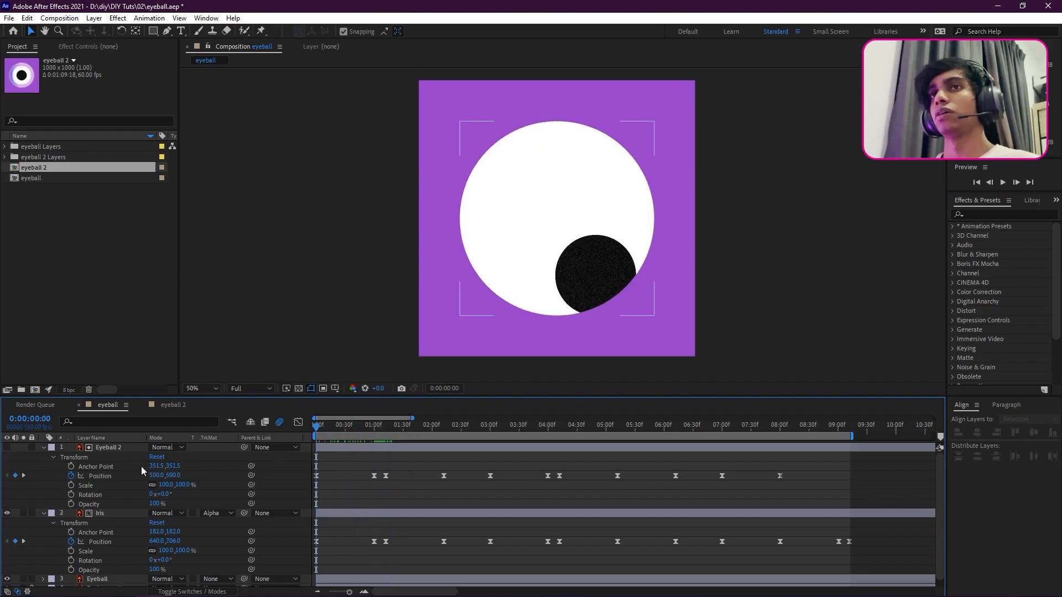
{"action": "left_click", "coordinate": [101, 451]}
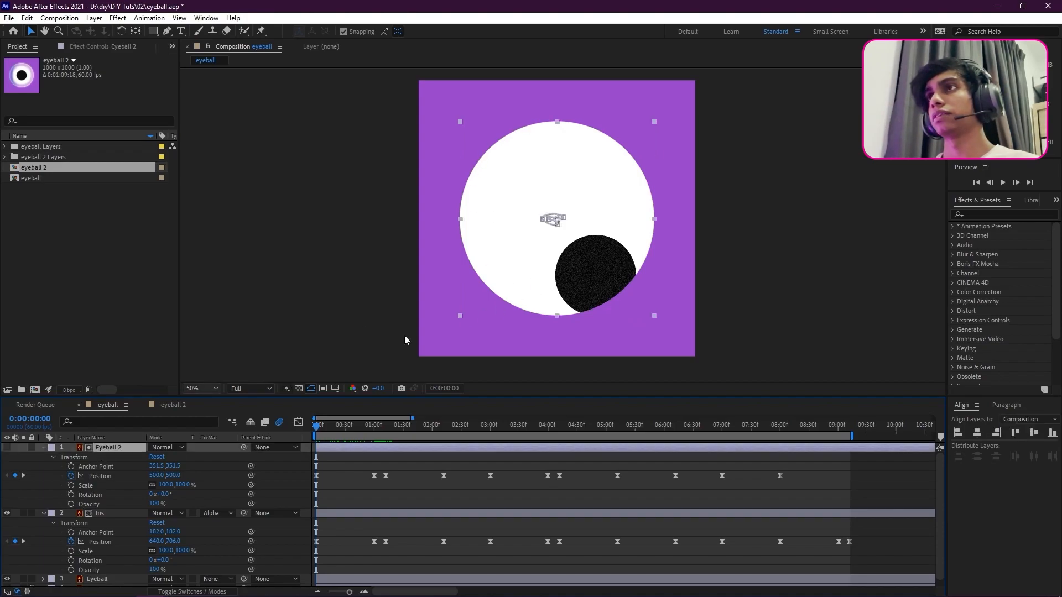
{"action": "left_click", "coordinate": [177, 405]}
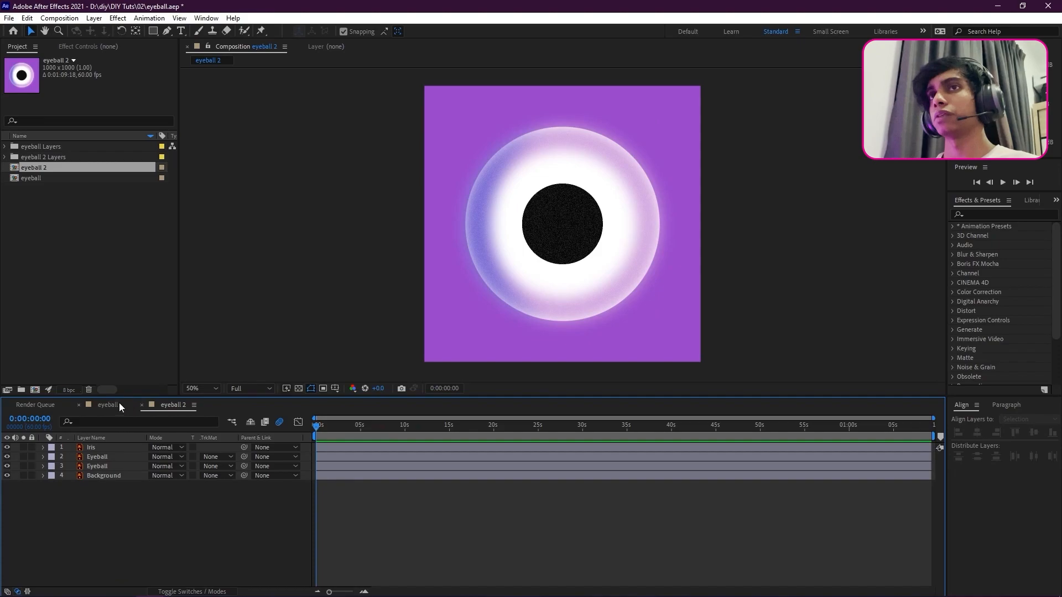
{"action": "left_click", "coordinate": [119, 403]}
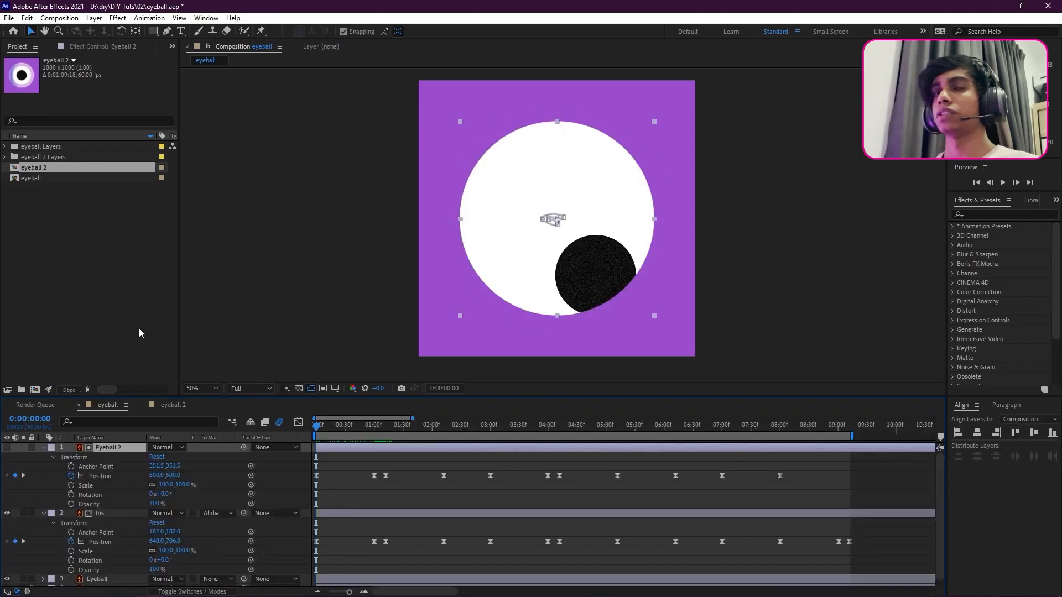
{"action": "left_click", "coordinate": [178, 408]}
{"action": "left_click", "coordinate": [105, 458]}
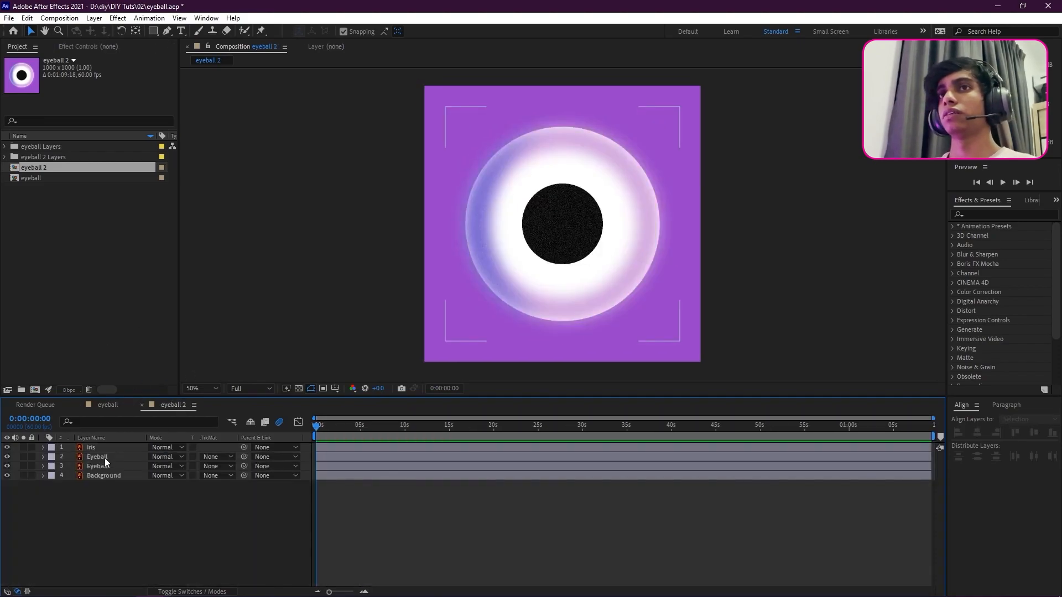
{"action": "left_click", "coordinate": [8, 456]}
{"action": "left_click", "coordinate": [7, 457]}
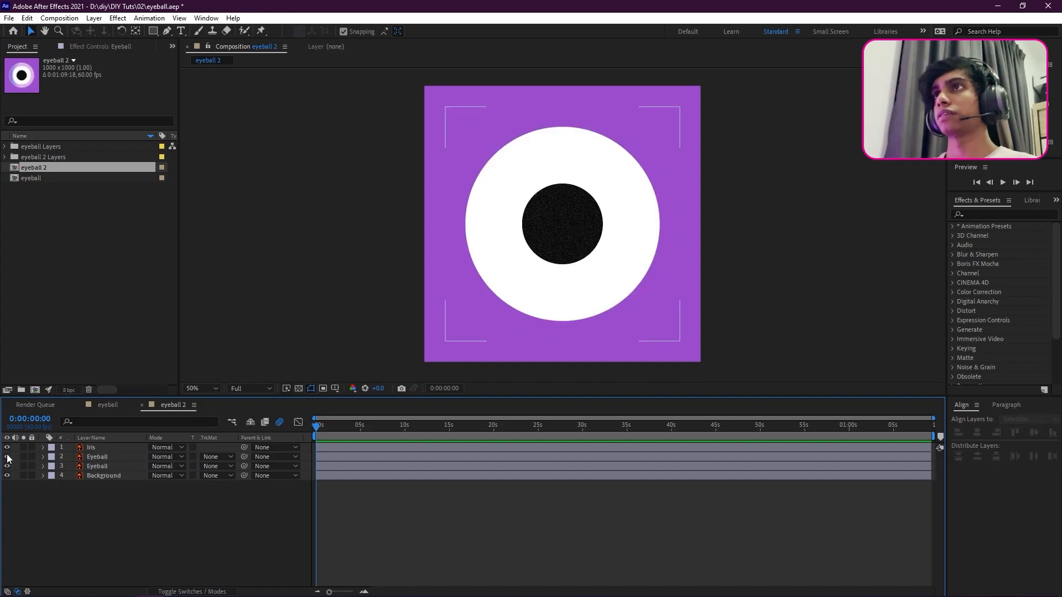
{"action": "left_click", "coordinate": [7, 457]}
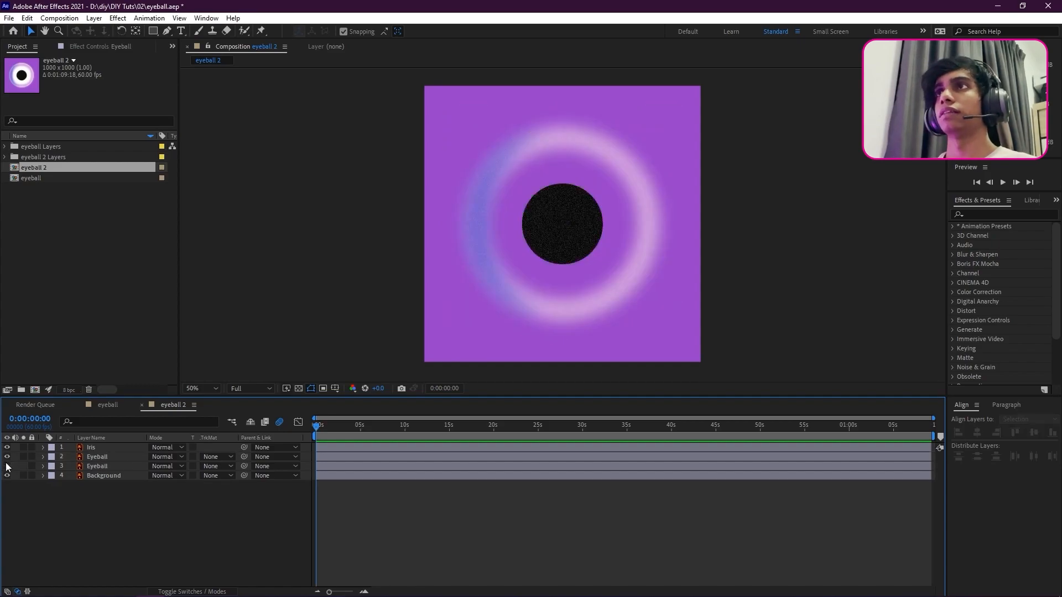
Step: Copy the upper Eyeball glow layer from eyeball 2, return to the eyeball composition, and collapse the Eyeball 2 layer's properties
{"action": "left_click", "coordinate": [98, 459]}
{"action": "key", "text": "ctrl+c"}
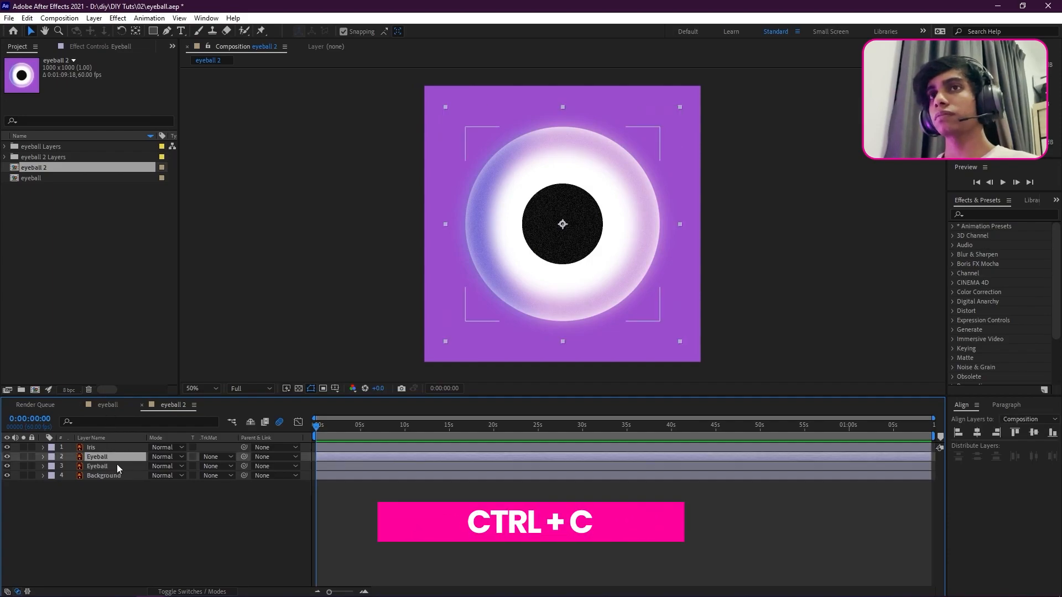
{"action": "left_click", "coordinate": [107, 407]}
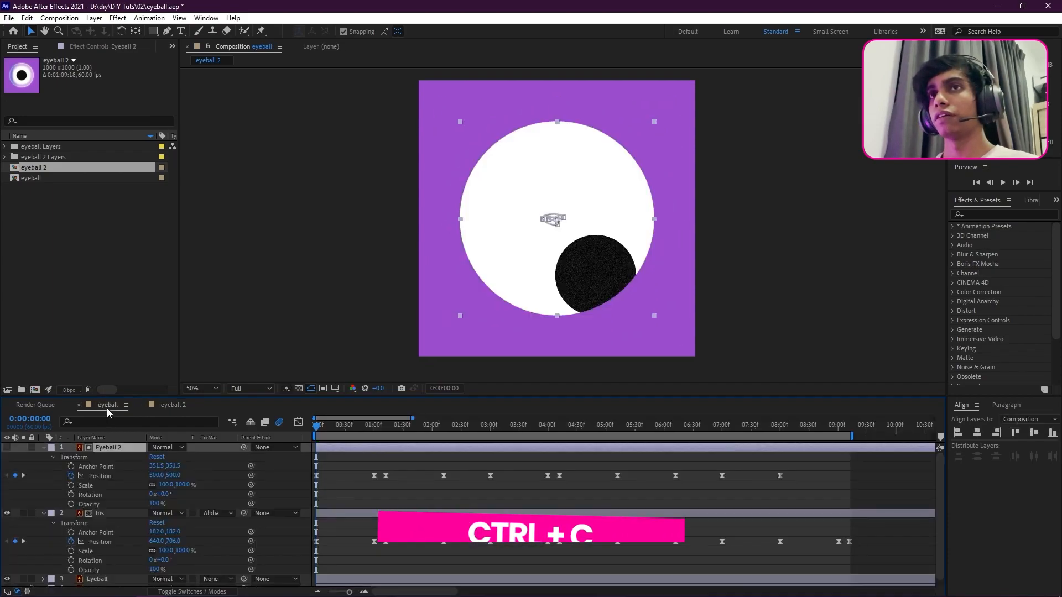
{"action": "left_click", "coordinate": [42, 447]}
{"action": "left_click", "coordinate": [95, 467]}
{"action": "key", "text": "ctrl+v"}
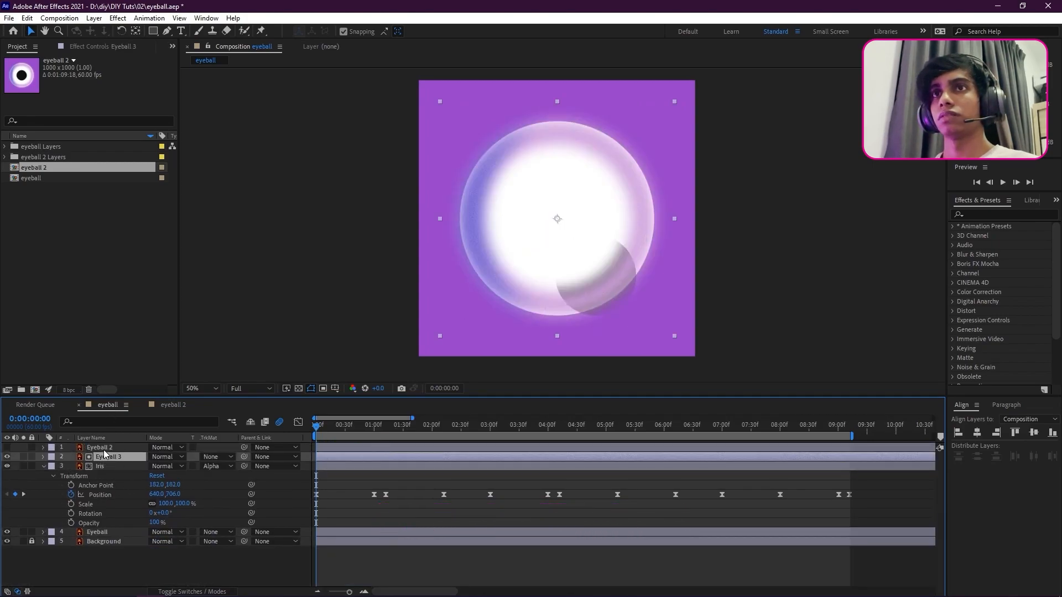
{"action": "key", "text": "ctrl+z"}
Step: Paste the copied glow layer directly above the Eyeball layer and parent it to Eyeball
{"action": "left_click", "coordinate": [100, 523]}
{"action": "key", "text": "ctrl+v"}
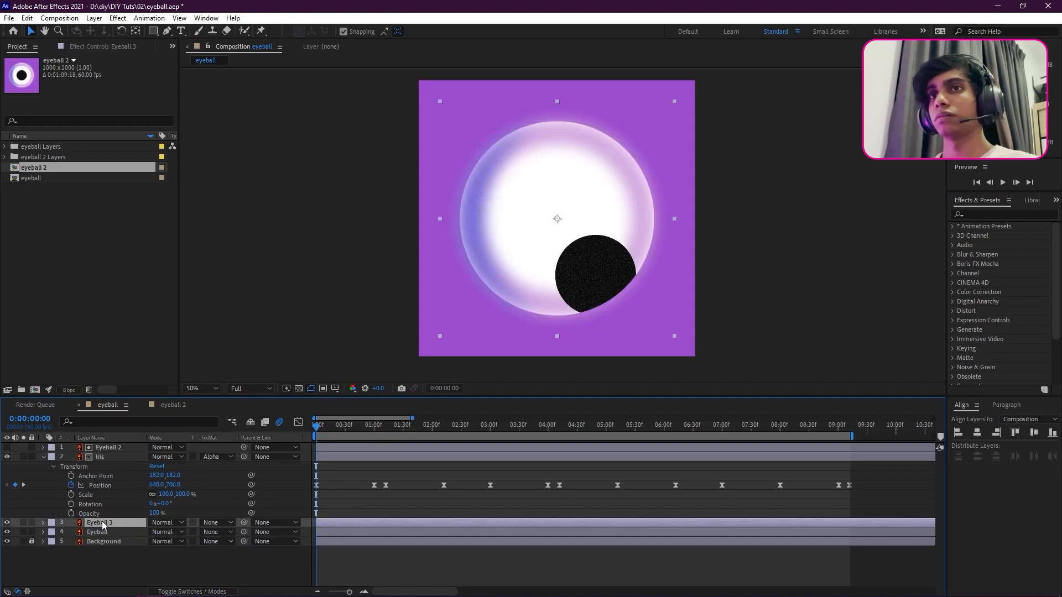
{"action": "left_click_drag", "start_coordinate": [244, 523], "coordinate": [109, 534]}
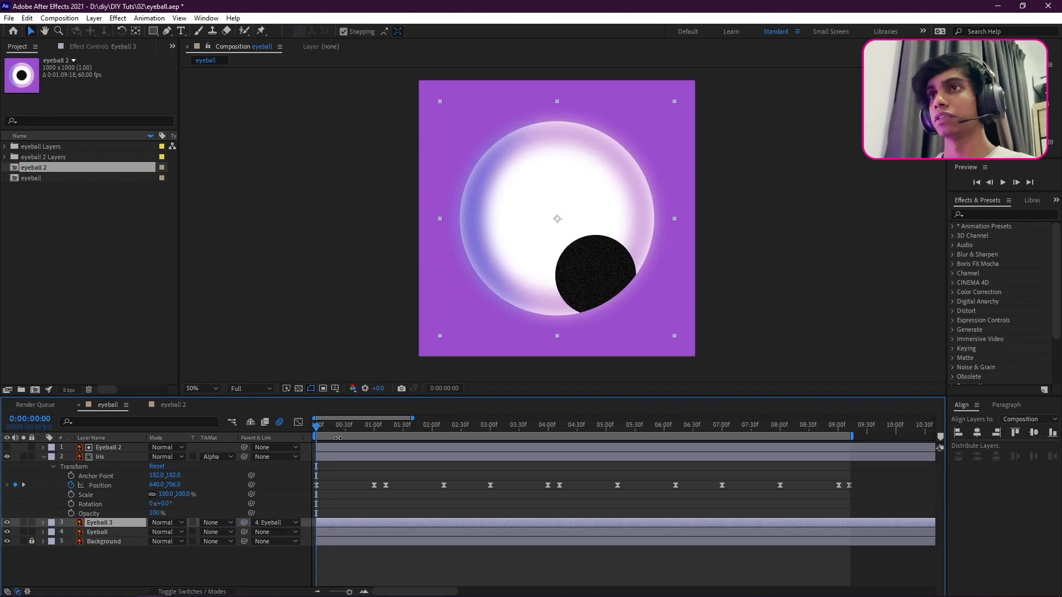
Step: At 0:00:02:39, draw a small circle with the Ellipse tool over the iris's right edge and fill it with white
{"action": "left_click_drag", "start_coordinate": [333, 428], "coordinate": [469, 500]}
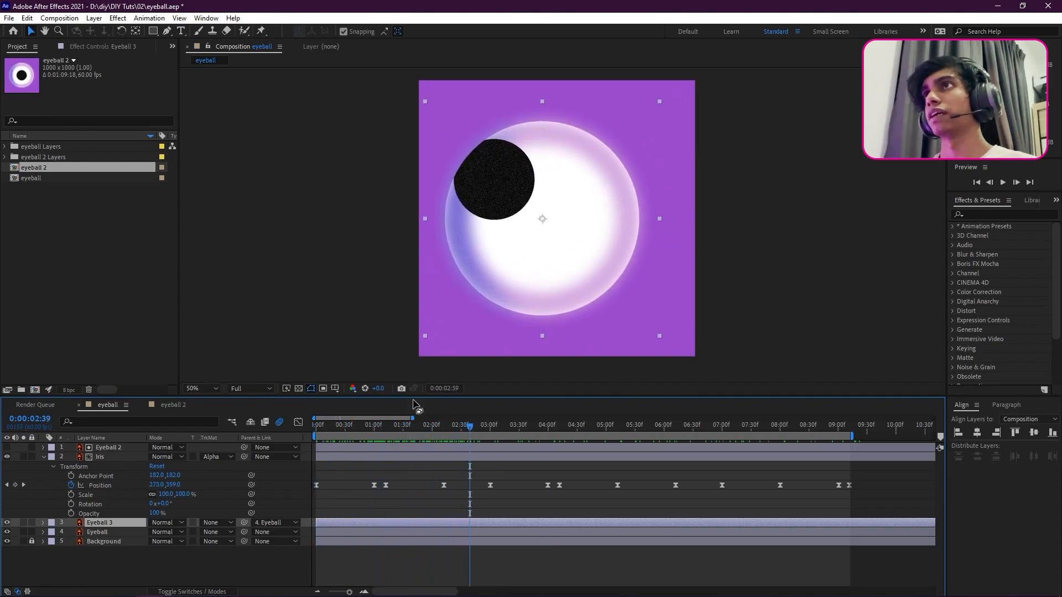
{"action": "left_click", "coordinate": [153, 31]}
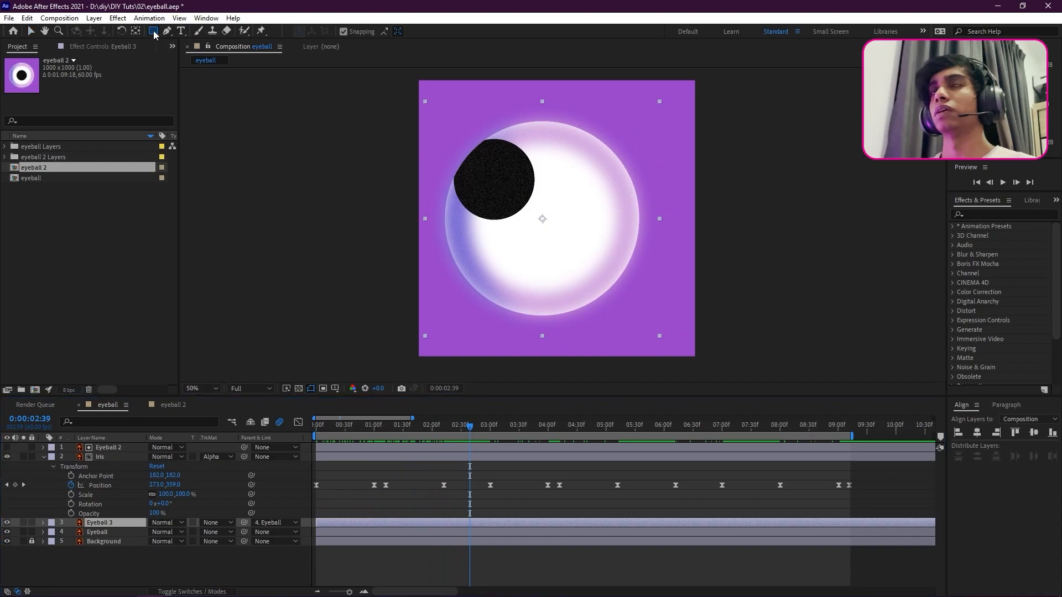
{"action": "left_click", "coordinate": [194, 54]}
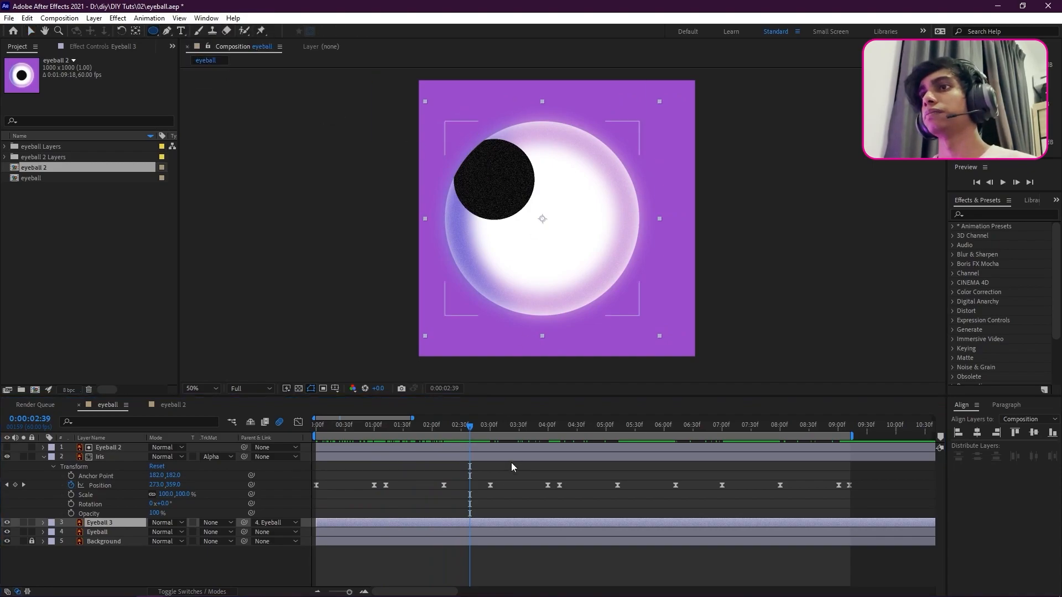
{"action": "left_click_drag", "start_coordinate": [509, 160], "coordinate": [547, 200]}
{"action": "left_click", "coordinate": [344, 34]}
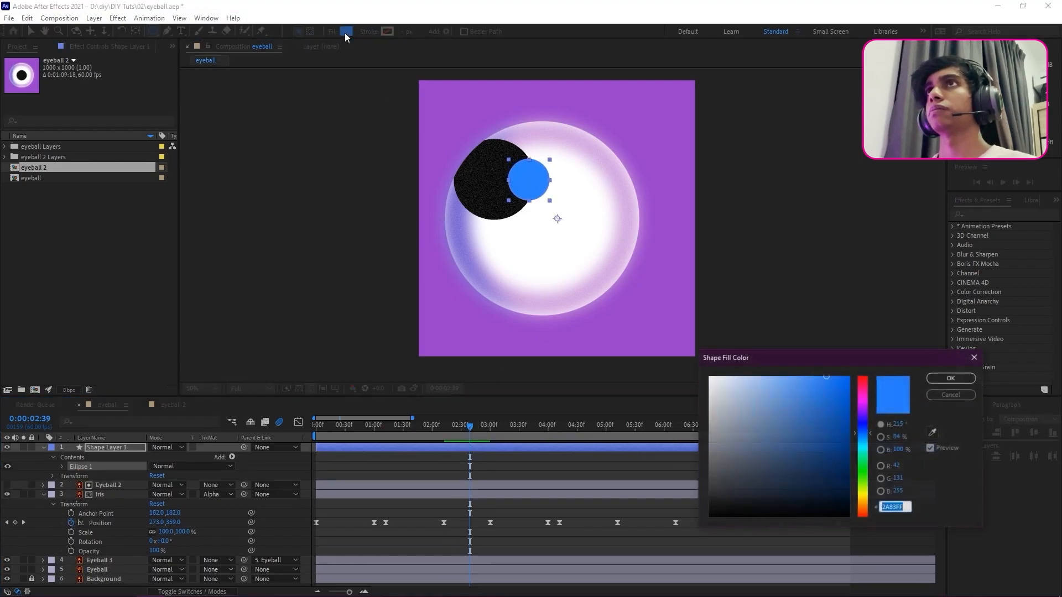
{"action": "left_click", "coordinate": [710, 378]}
{"action": "key", "text": "Return"}
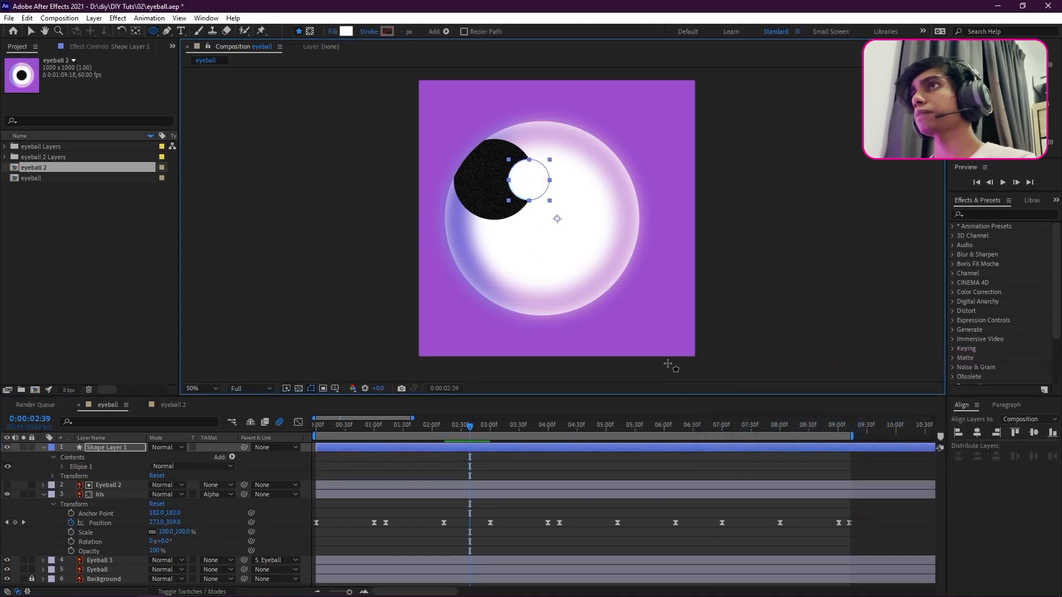
{"action": "left_click", "coordinate": [32, 31]}
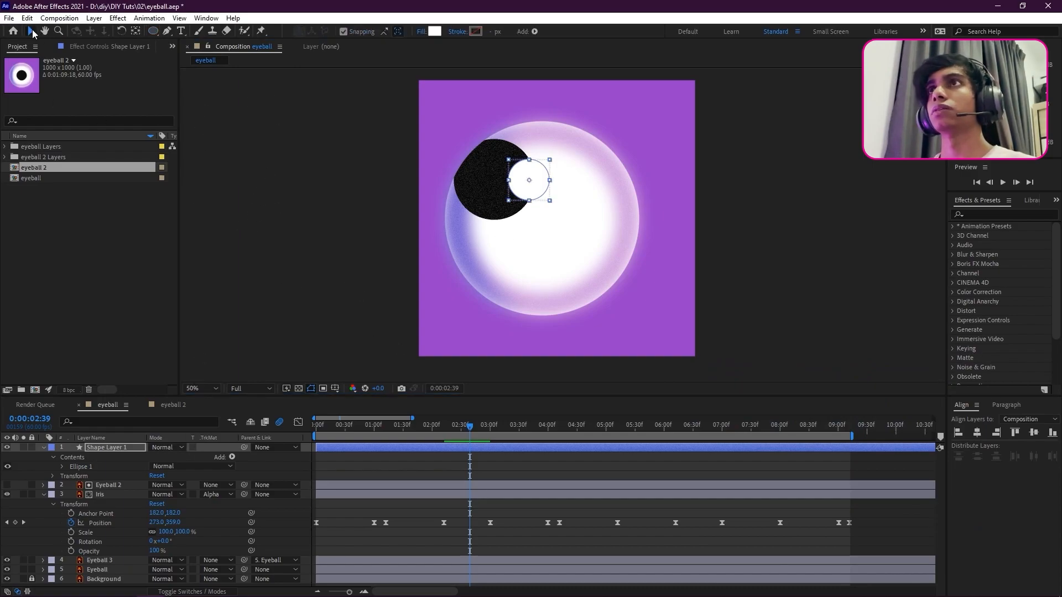
Step: Apply Gaussian Blur to the white circle's shape layer and set its blurriness to 117.6
{"action": "left_click", "coordinate": [1009, 214]}
{"action": "type", "text": "gau"}
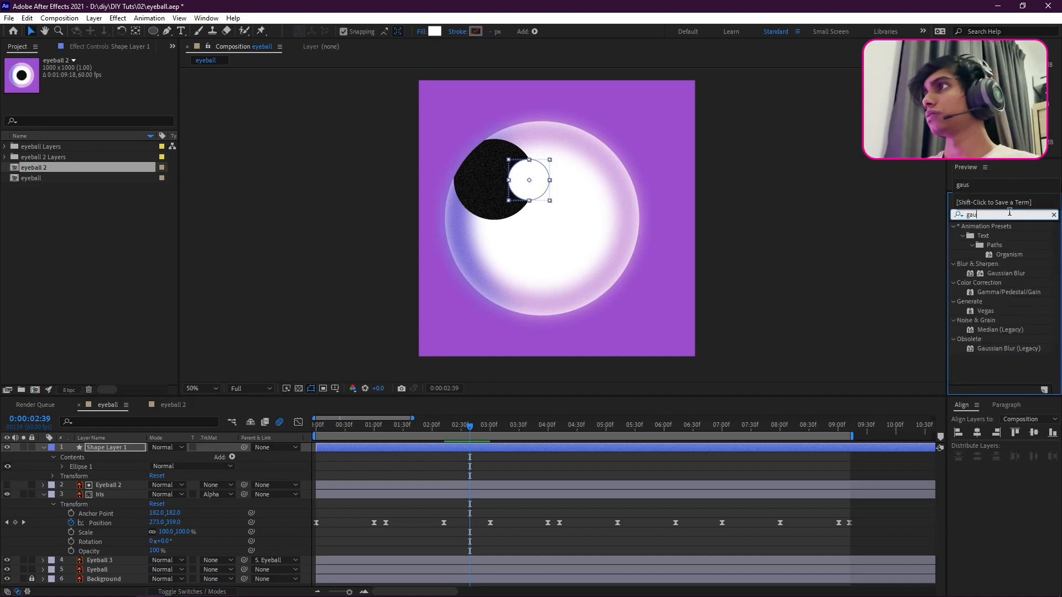
{"action": "left_click_drag", "start_coordinate": [1006, 236], "coordinate": [106, 447]}
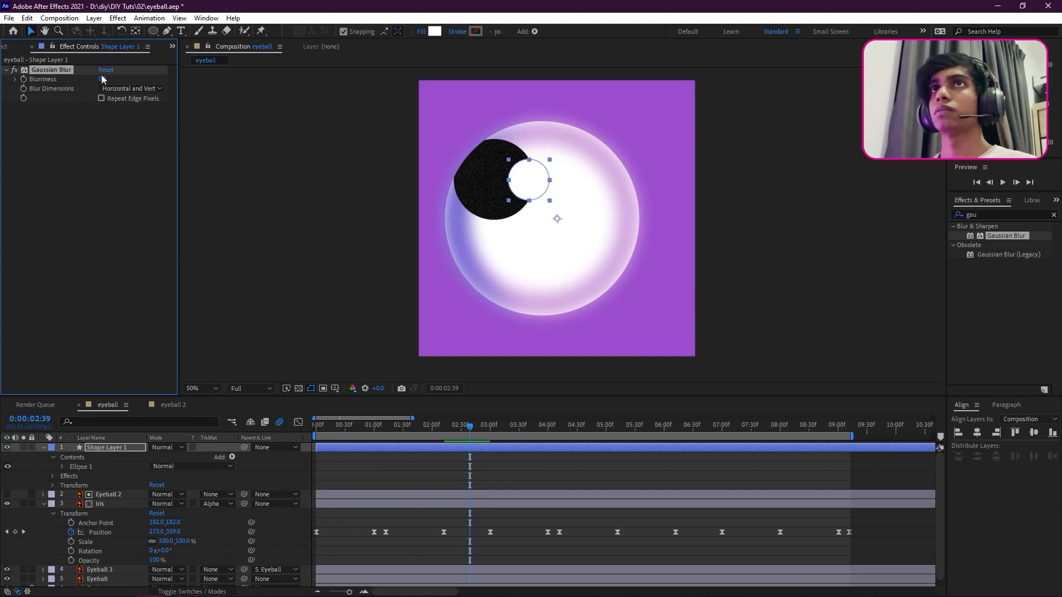
{"action": "left_click_drag", "start_coordinate": [177, 82], "coordinate": [758, 140]}
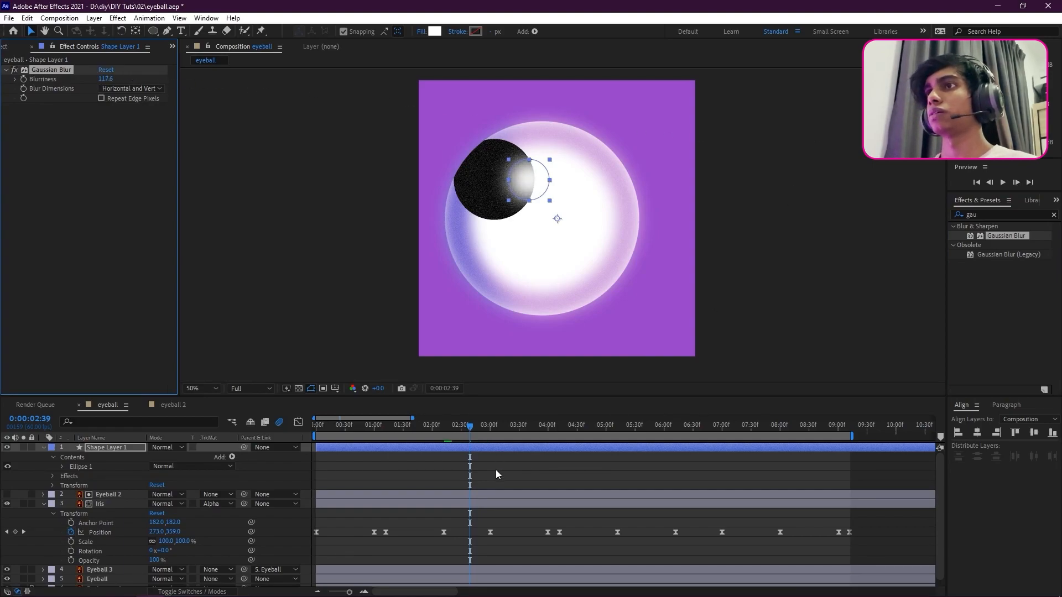
Step: Scale the blurred circle to 122%, reposition it over the iris's upper right edge, and deselect it
{"action": "left_click", "coordinate": [542, 221]}
{"action": "key", "text": "s"}
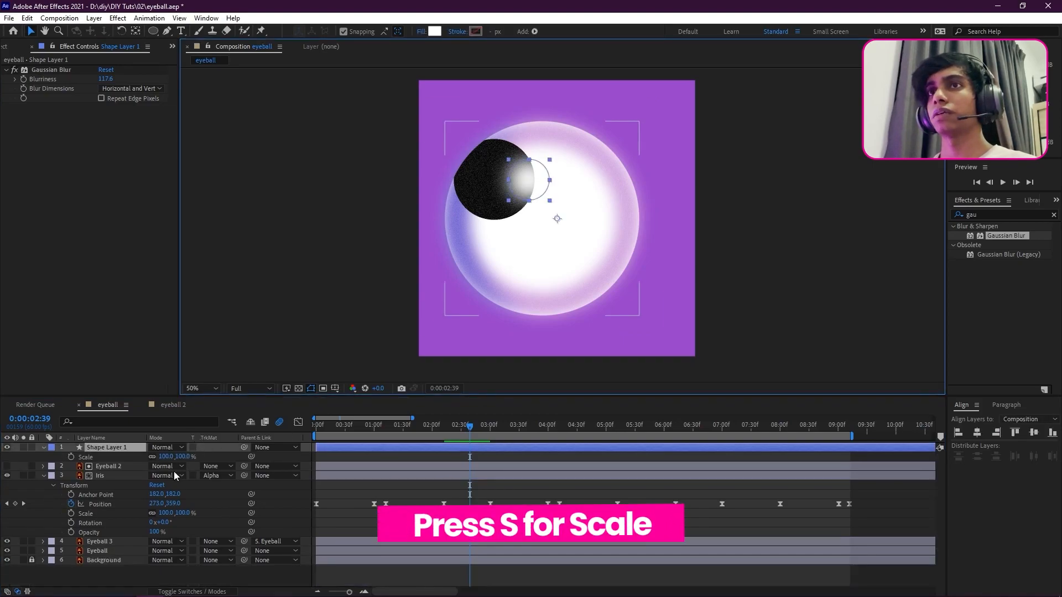
{"action": "left_click_drag", "start_coordinate": [167, 457], "coordinate": [179, 458]}
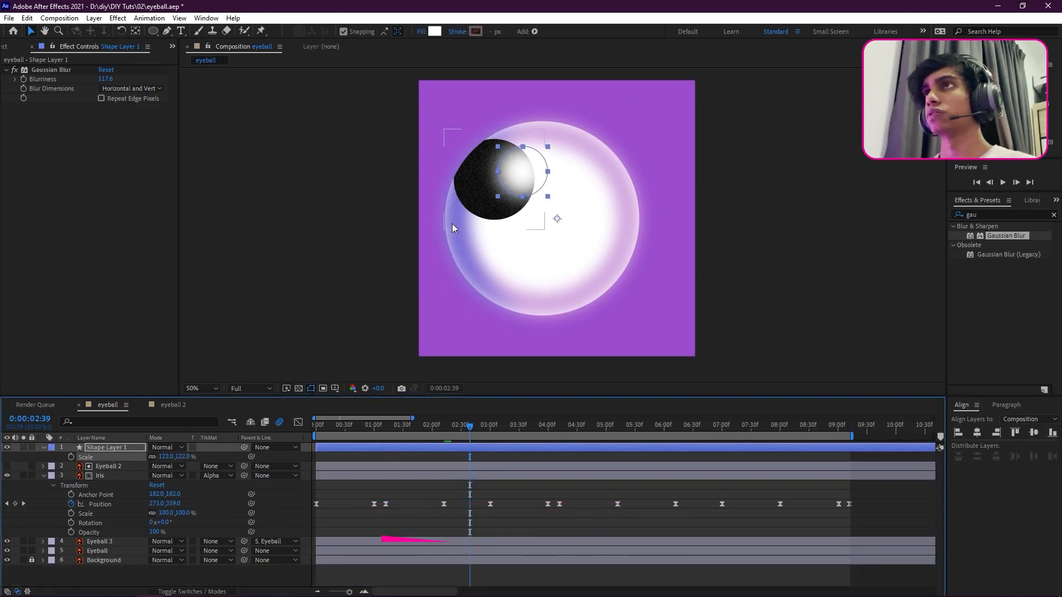
{"action": "left_click_drag", "start_coordinate": [526, 178], "coordinate": [534, 173]}
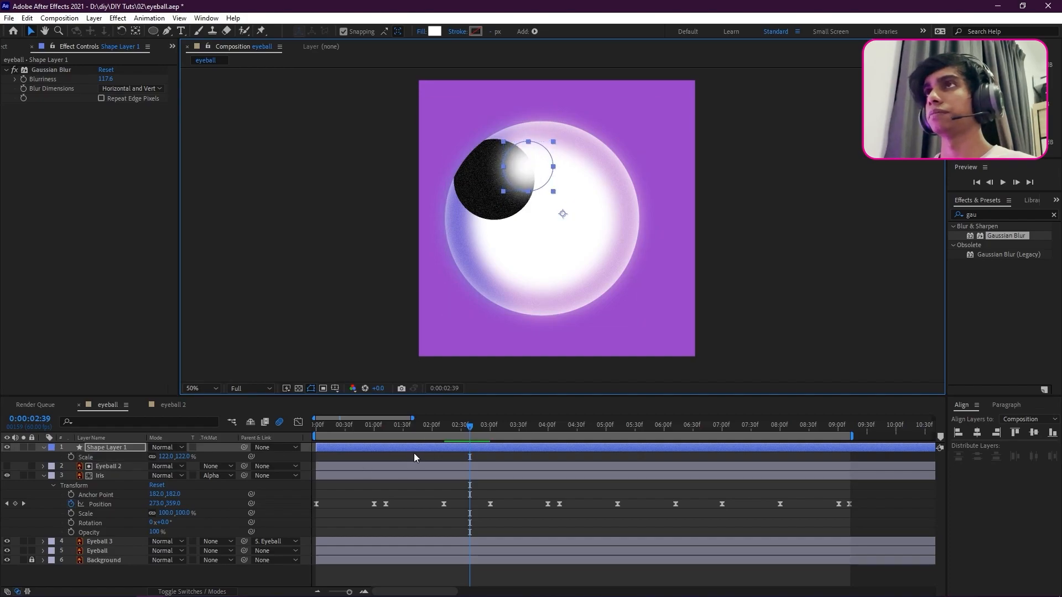
{"action": "key", "text": "F2"}
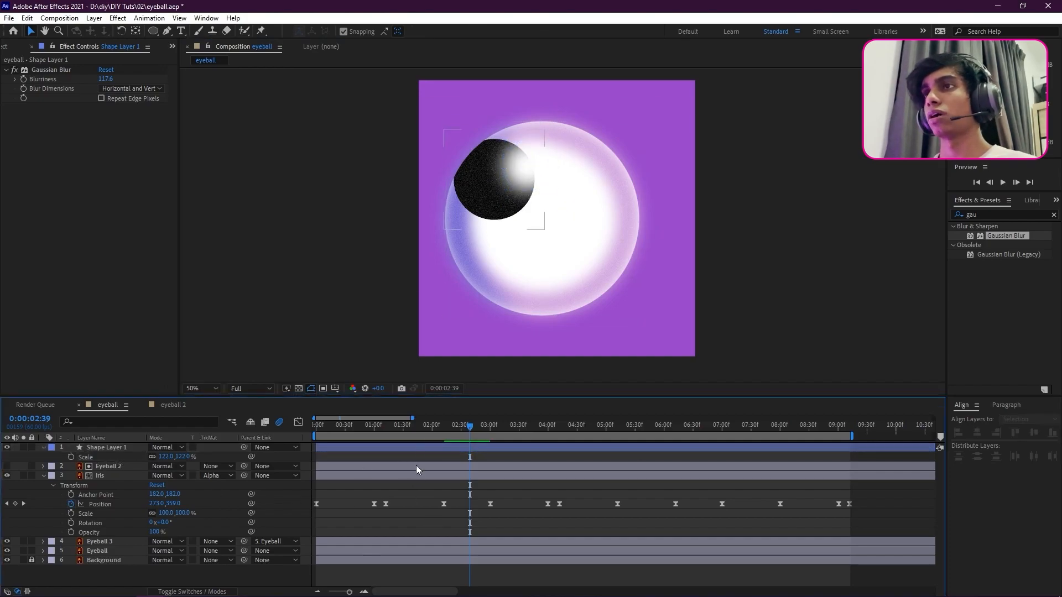
Step: Preview the eyeball animation with the blurred highlight from the start of the composition
{"action": "left_click_drag", "start_coordinate": [396, 433], "coordinate": [284, 429]}
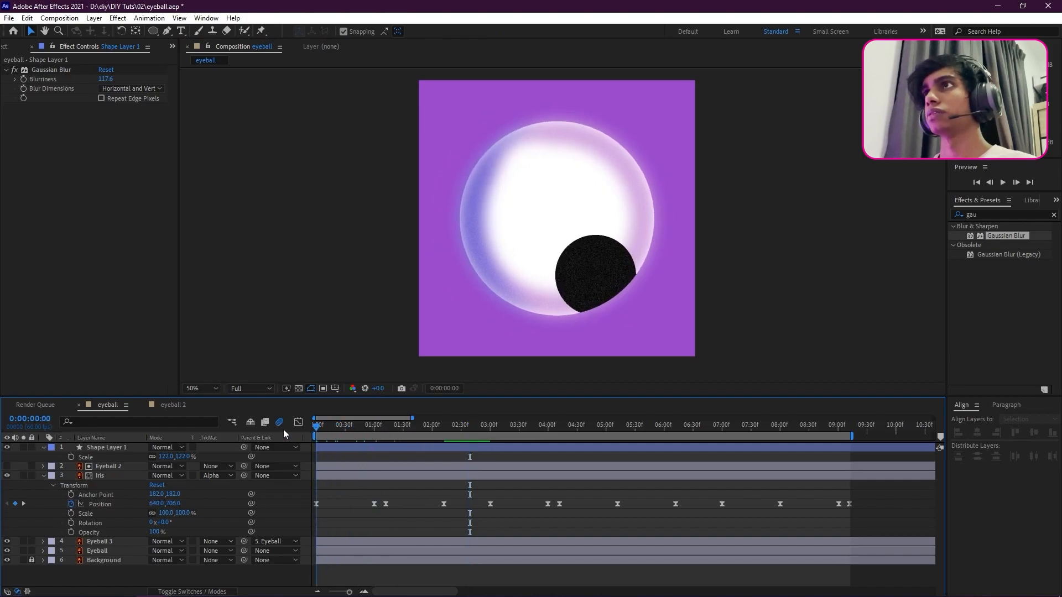
{"action": "left_click", "coordinate": [416, 542]}
{"action": "key", "text": "space"}
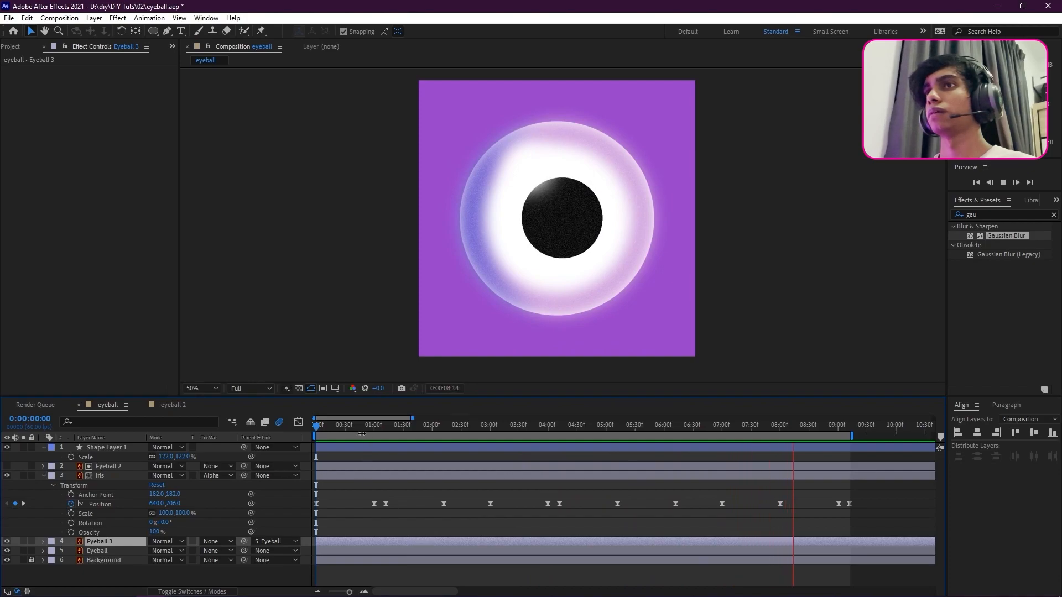
{"action": "key", "text": "space"}
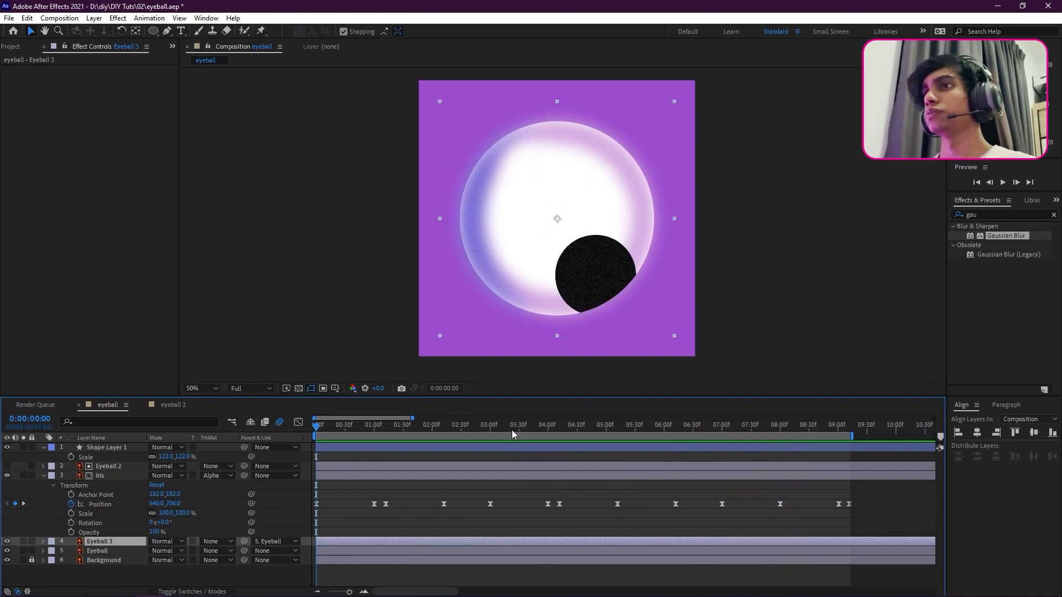
Step: Move the blurred highlight slightly down and to the right on the eyeball, deselect it, and preview the animation from the start
{"action": "left_click", "coordinate": [496, 450]}
{"action": "left_click_drag", "start_coordinate": [541, 182], "coordinate": [541, 188]}
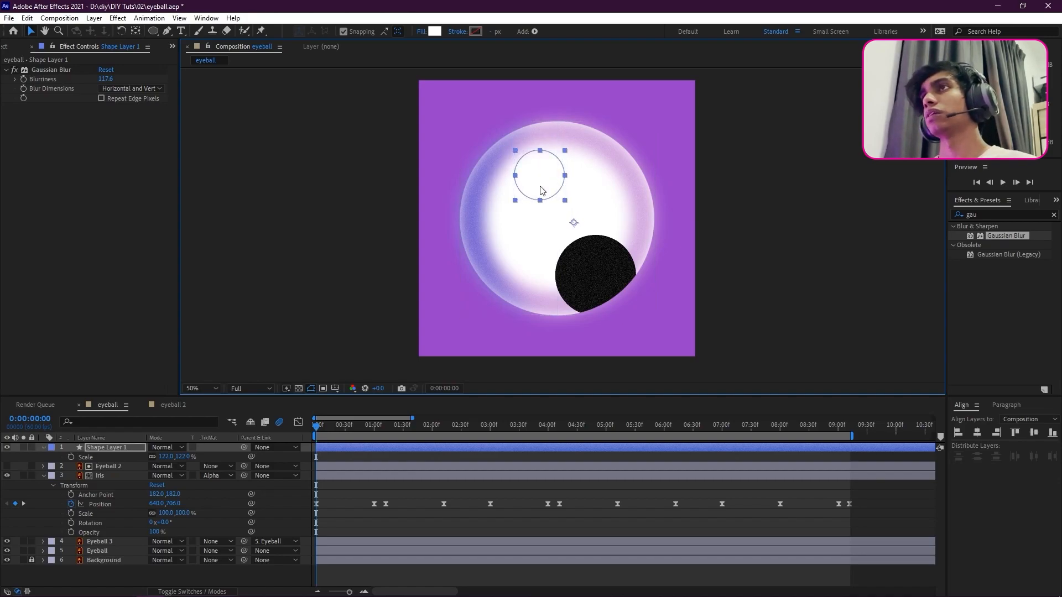
{"action": "left_click", "coordinate": [423, 509]}
{"action": "key", "text": "space"}
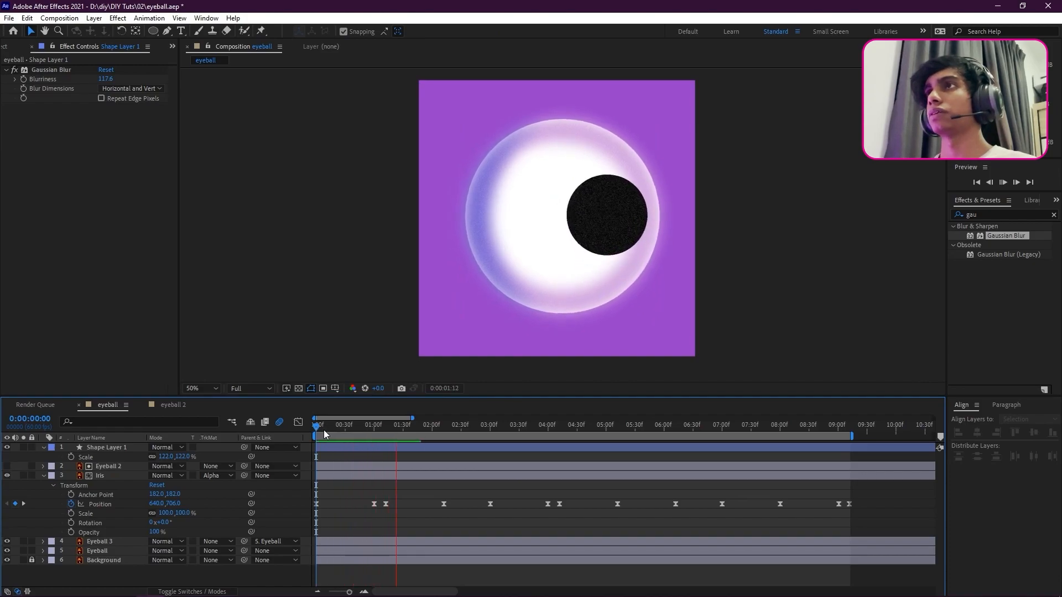
{"action": "key", "text": "space"}
{"action": "key", "text": "space"}
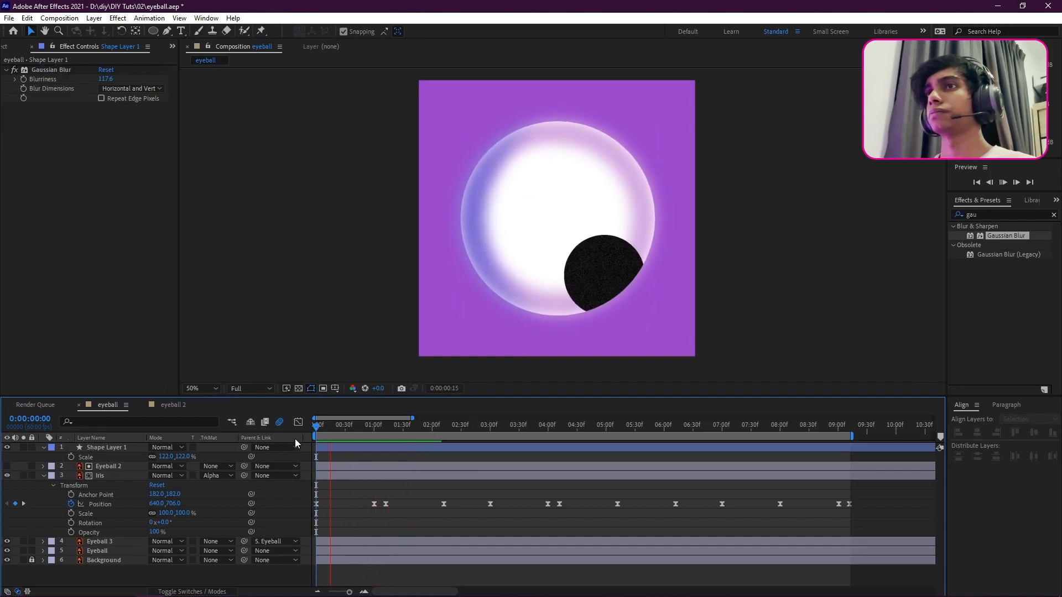